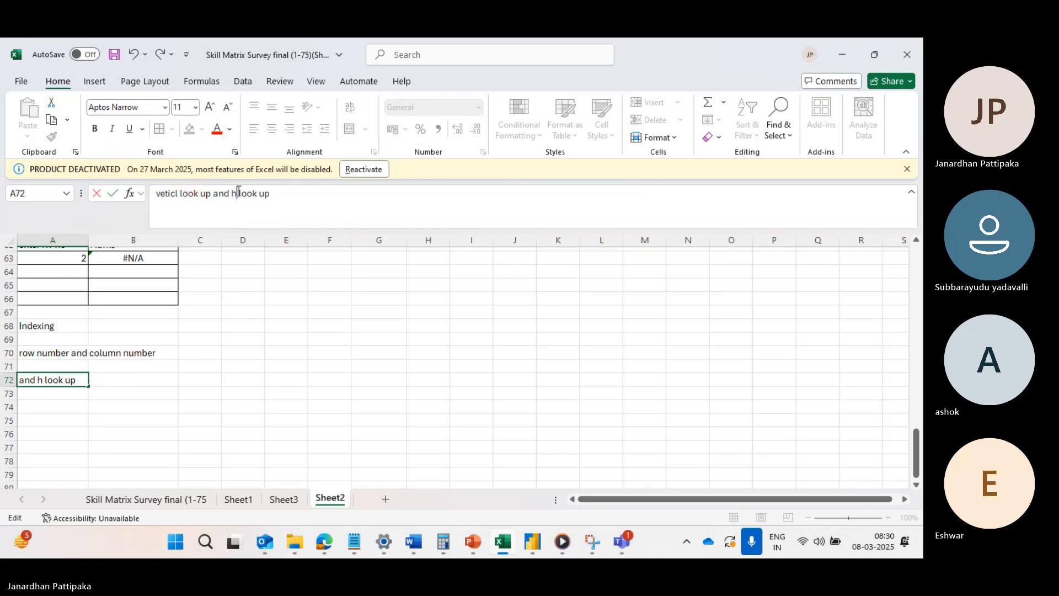
# Correct the note in cell A72 to read "vertical look up and x look up".
pyautogui.press('BackSpace')
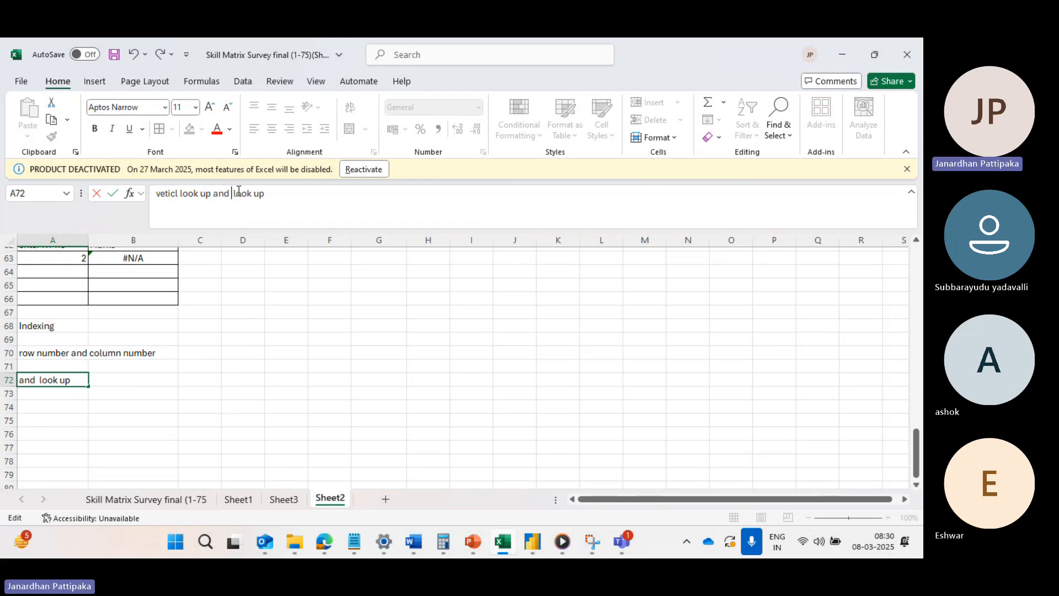
pyautogui.write('x')
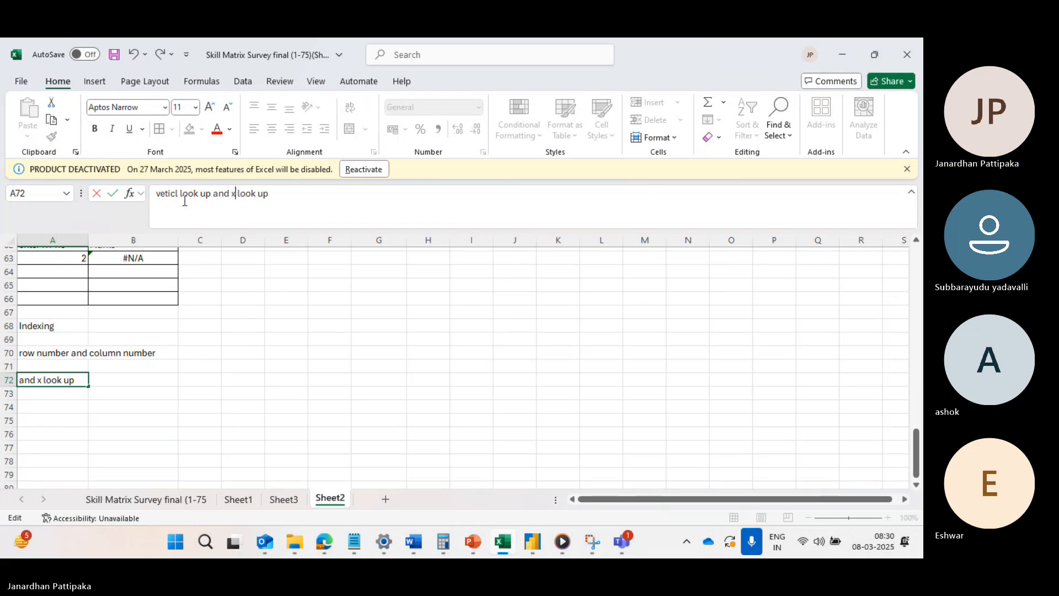
pyautogui.press('BackSpace')
pyautogui.press('BackSpace')
pyautogui.press('BackSpace')
pyautogui.press('BackSpace')
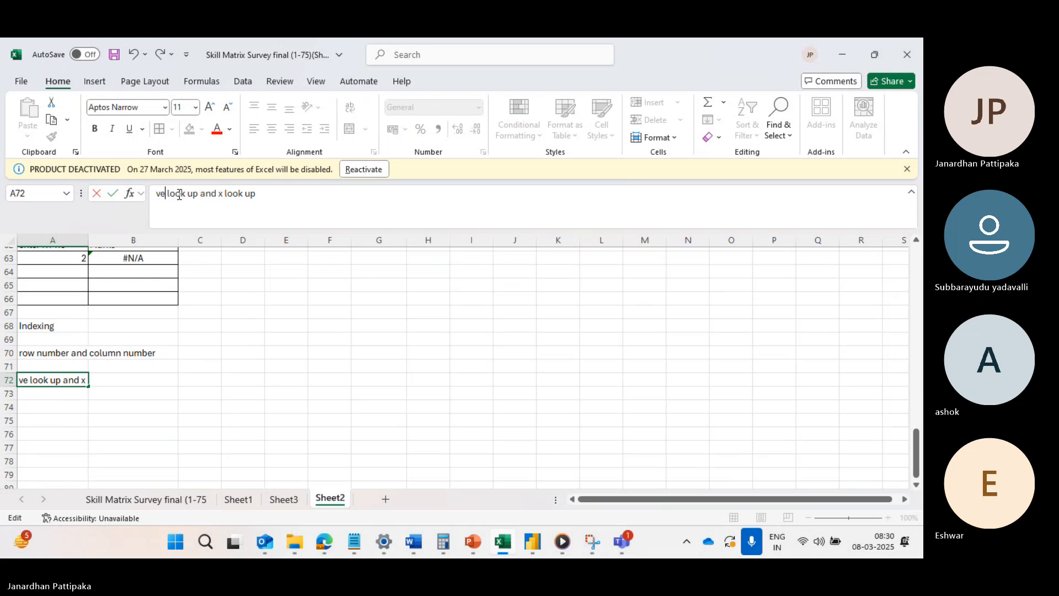
pyautogui.write('rtical')
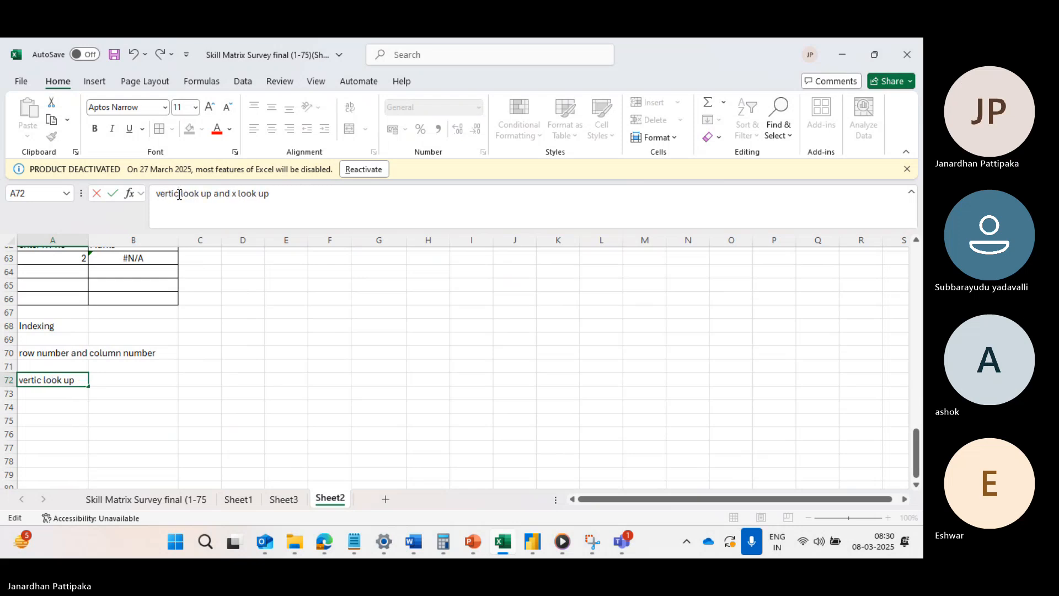
pyautogui.click(284, 194)
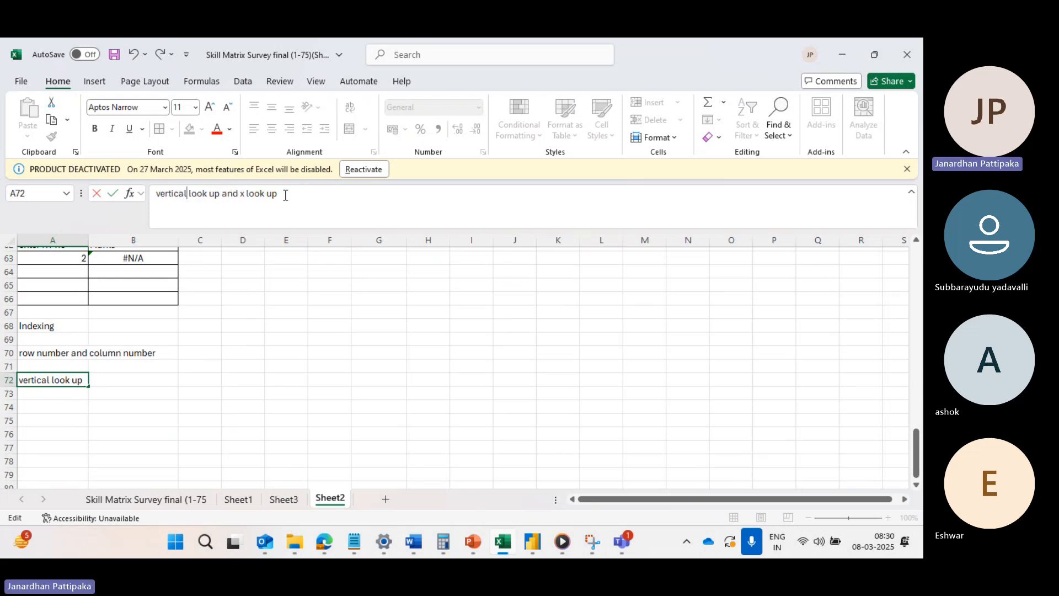
pyautogui.click(75, 404)
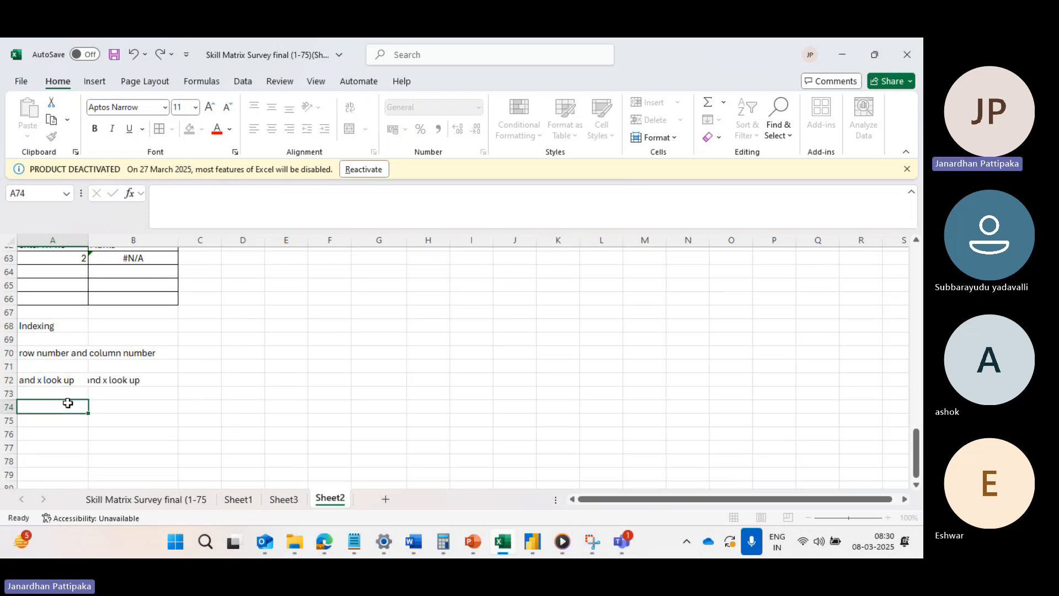
pyautogui.click(55, 381)
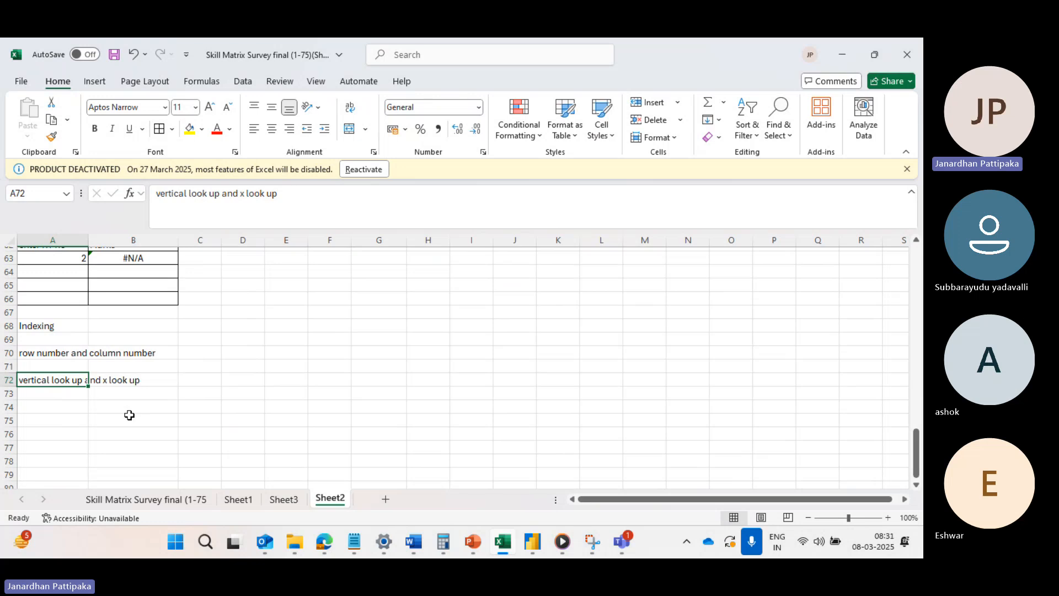
pyautogui.click(235, 398)
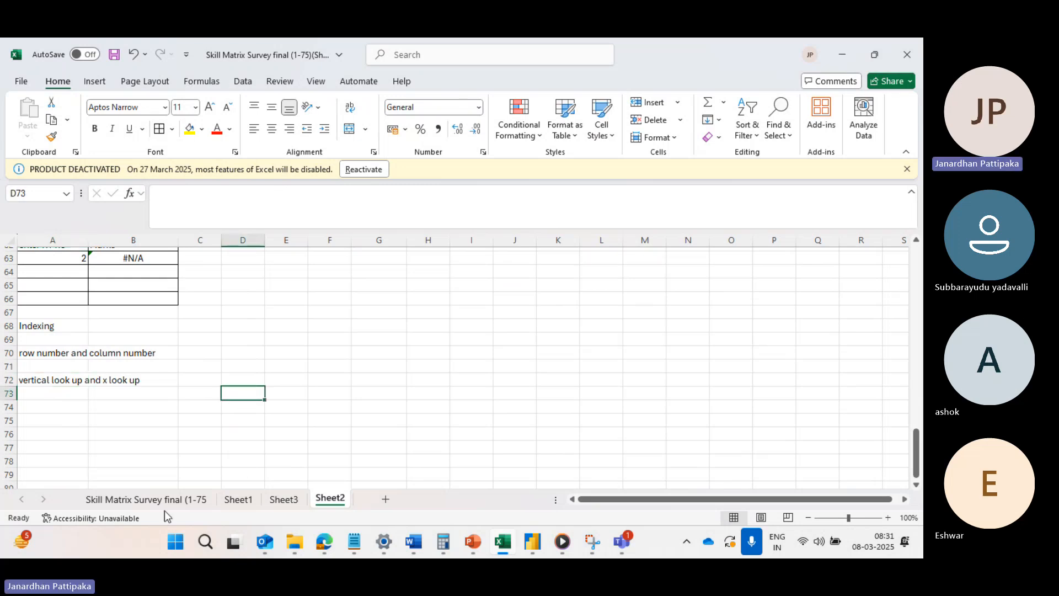
# Add a new worksheet and enter the headings "h.t no", "name" and "marks" in cells A2 to C2.
pyautogui.scroll(-3, 102, 454)
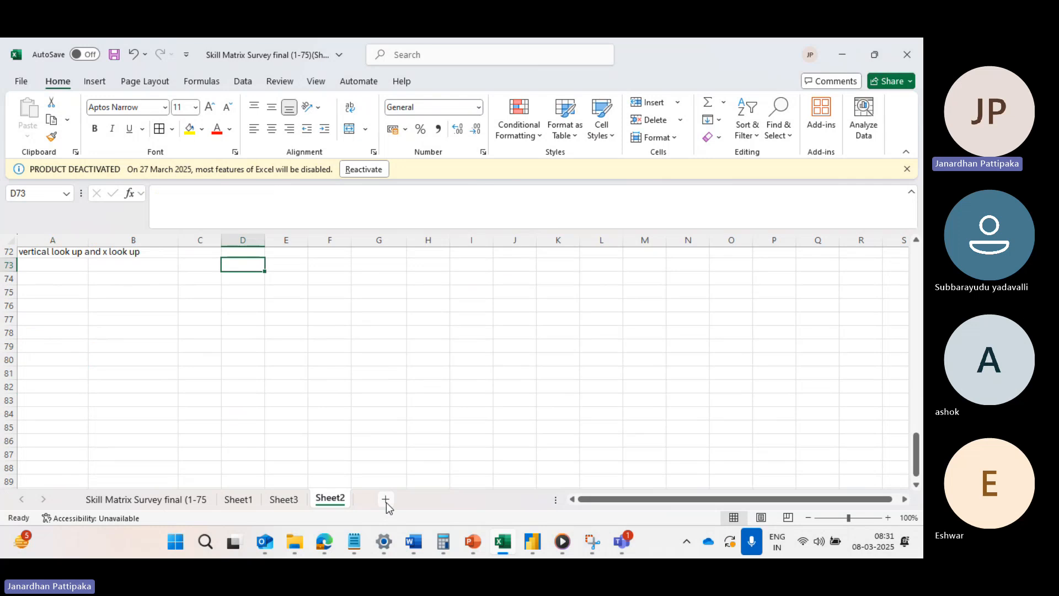
pyautogui.click(386, 501)
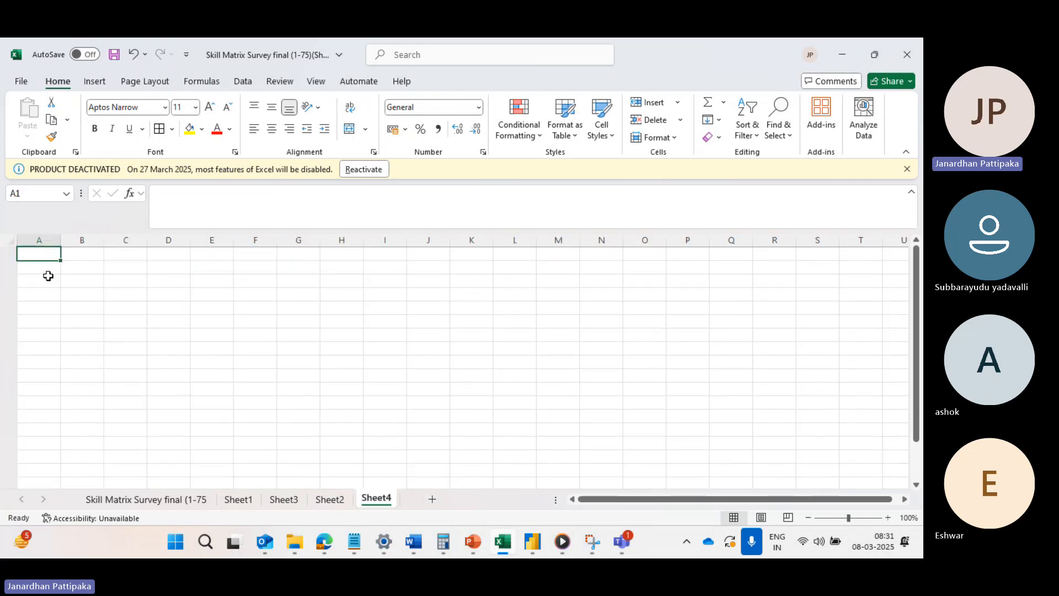
pyautogui.click(44, 268)
pyautogui.write('h.')
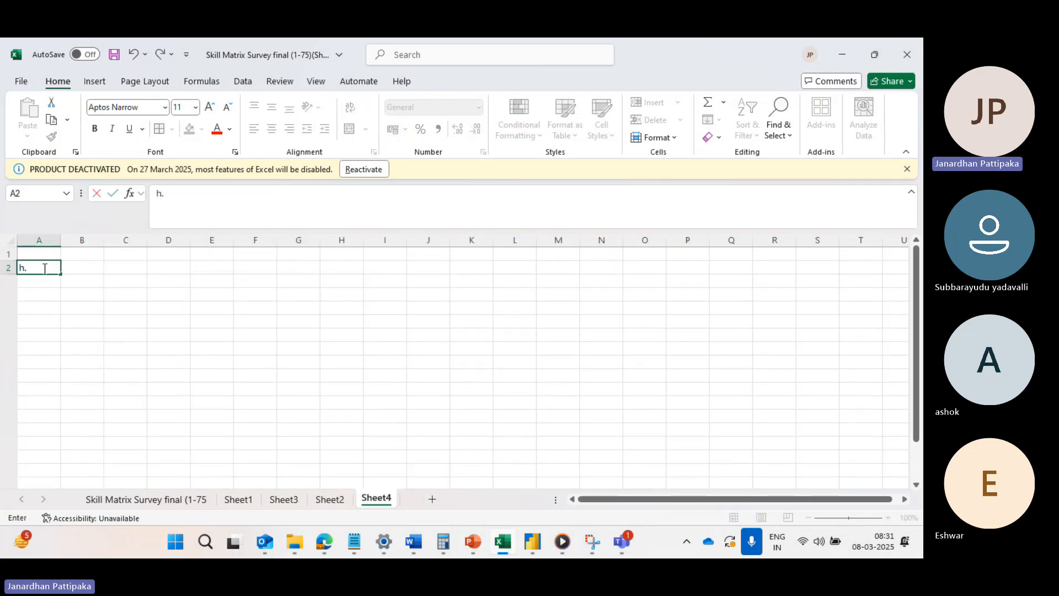
pyautogui.write('t no')
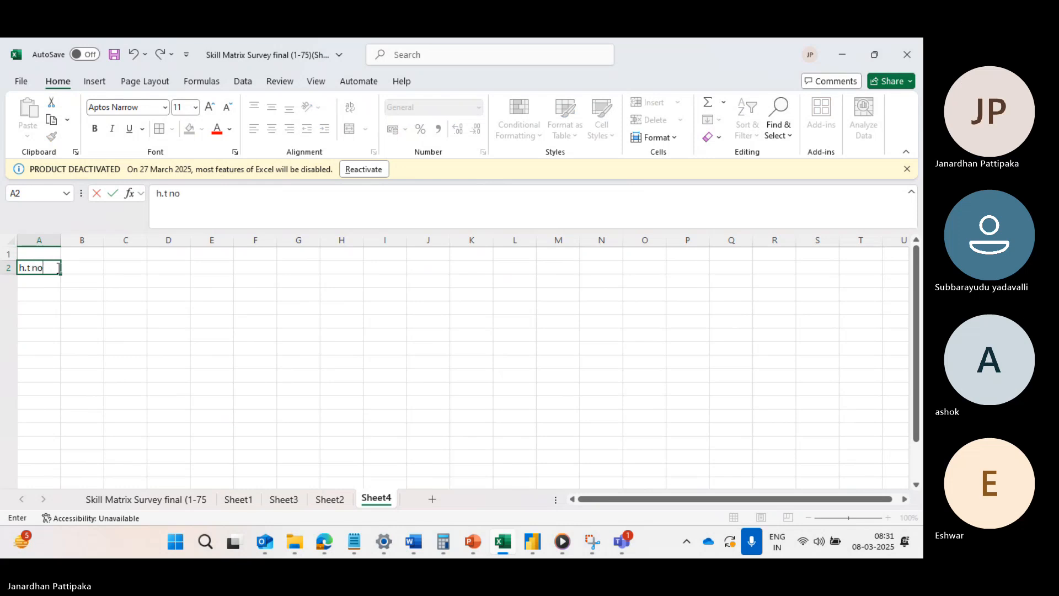
pyautogui.click(84, 268)
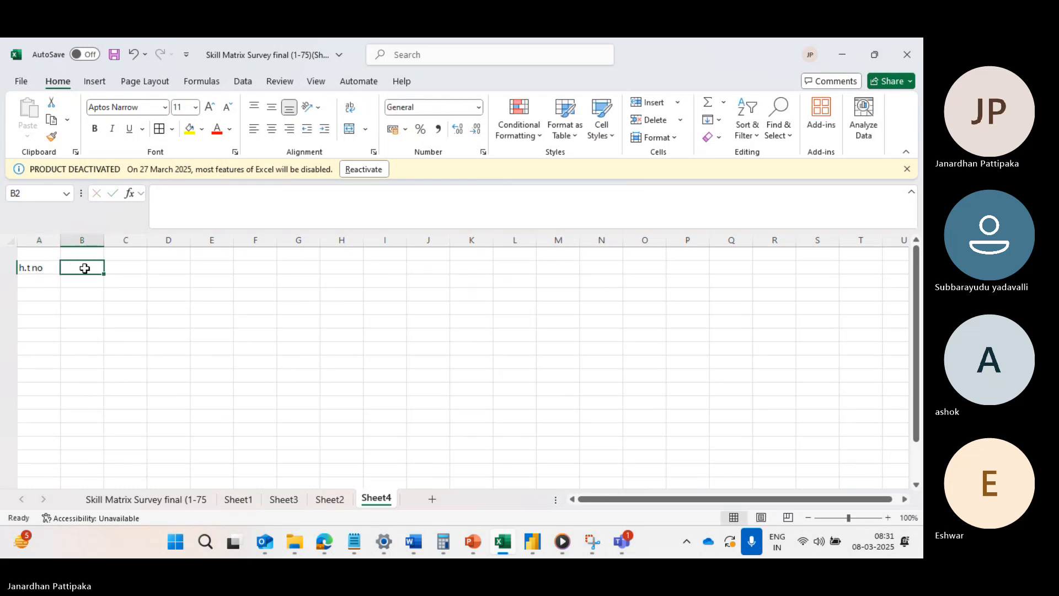
pyautogui.write('name')
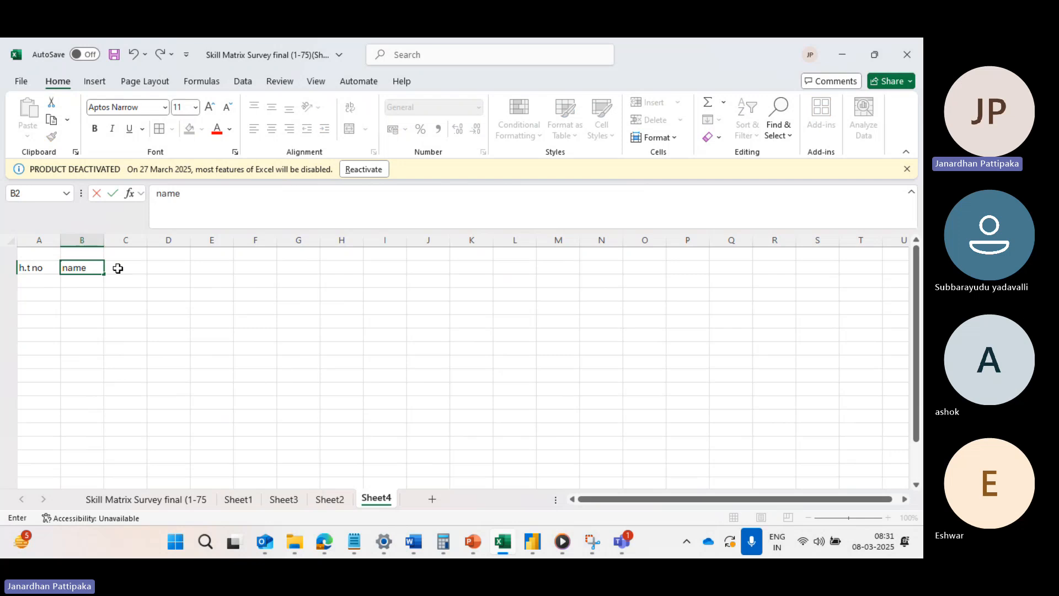
pyautogui.click(123, 267)
pyautogui.write('mar')
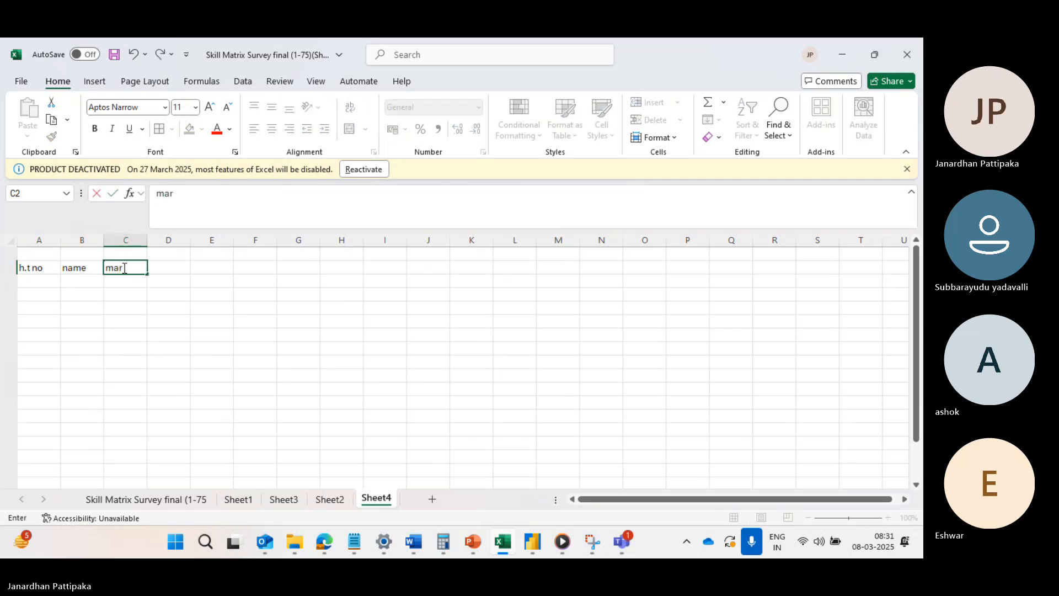
pyautogui.write('ks')
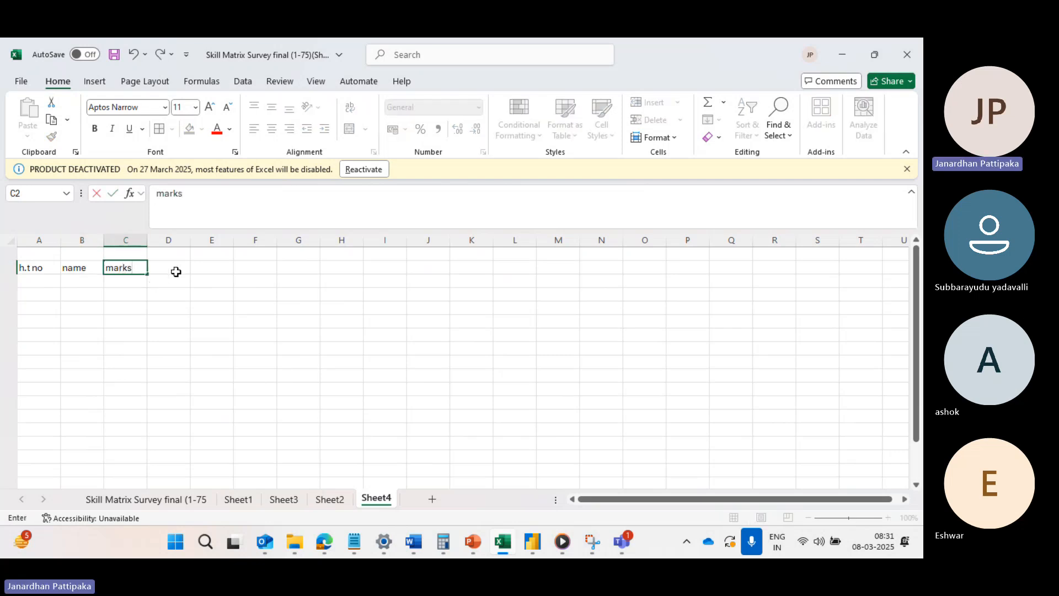
# Enter the label "row number" in cell D1, above the table's heading row.
pyautogui.click(177, 255)
pyautogui.write('ro')
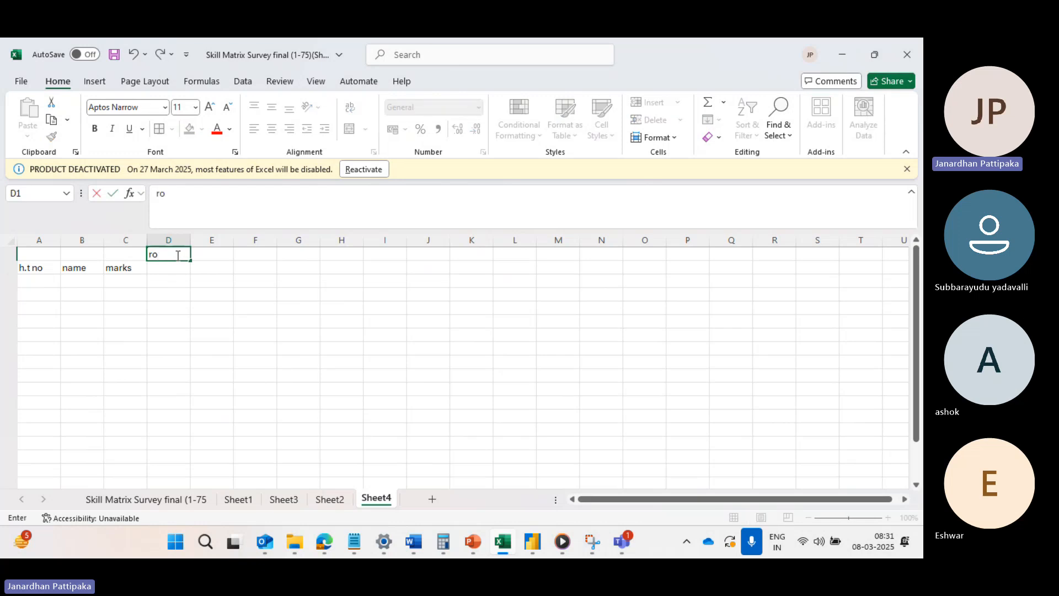
pyautogui.write('w number')
# Fill the h.t no column with the numbers 1 to 5 in cells A3 to A7.
pyautogui.click(34, 281)
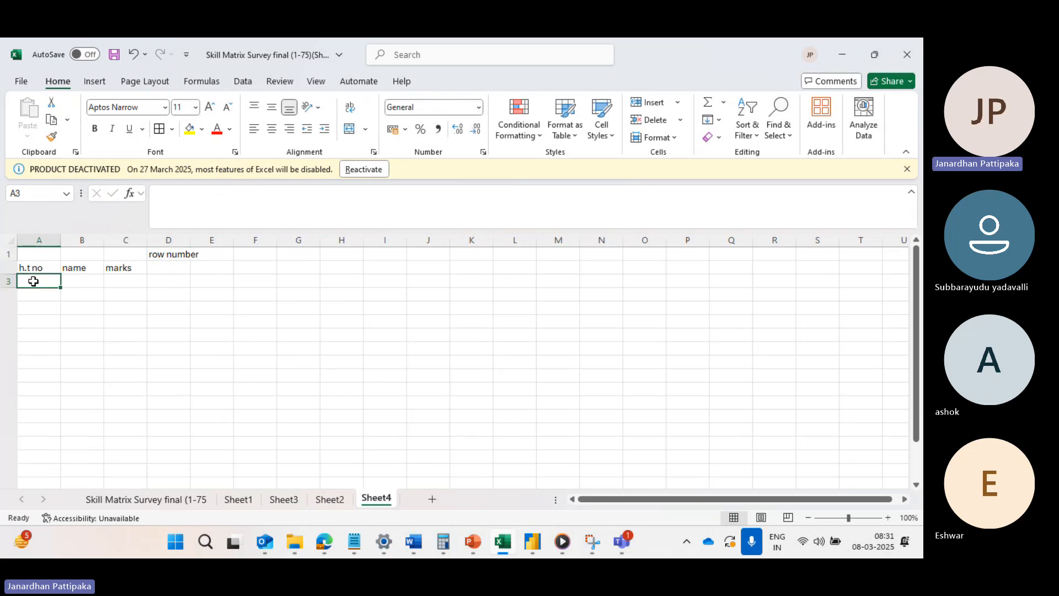
pyautogui.write('1')
pyautogui.press('Return')
pyautogui.write('2')
pyautogui.press('Return')
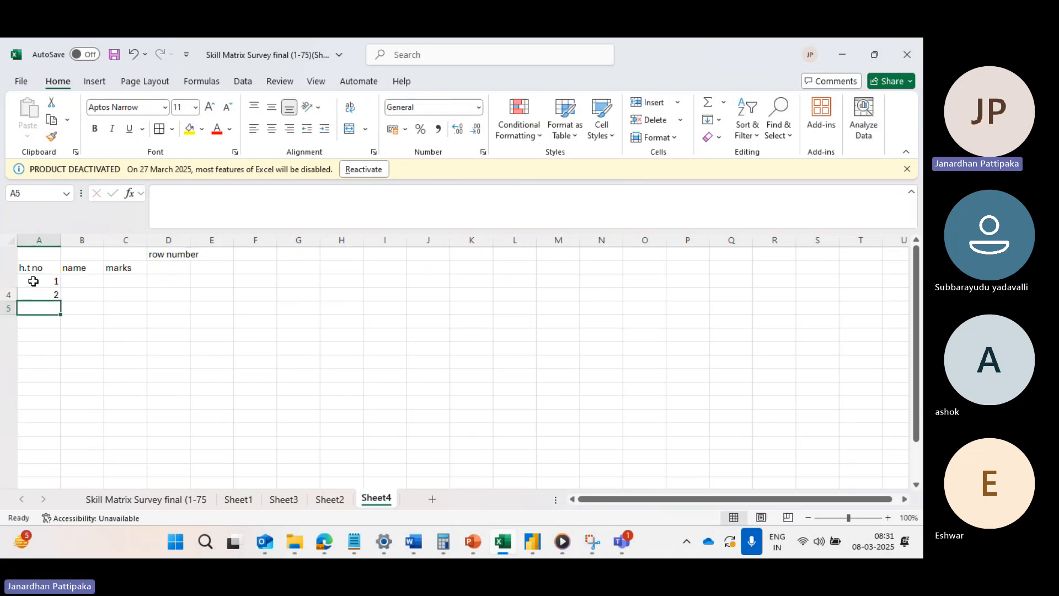
pyautogui.write('3')
pyautogui.press('Return')
pyautogui.write('4')
pyautogui.press('Return')
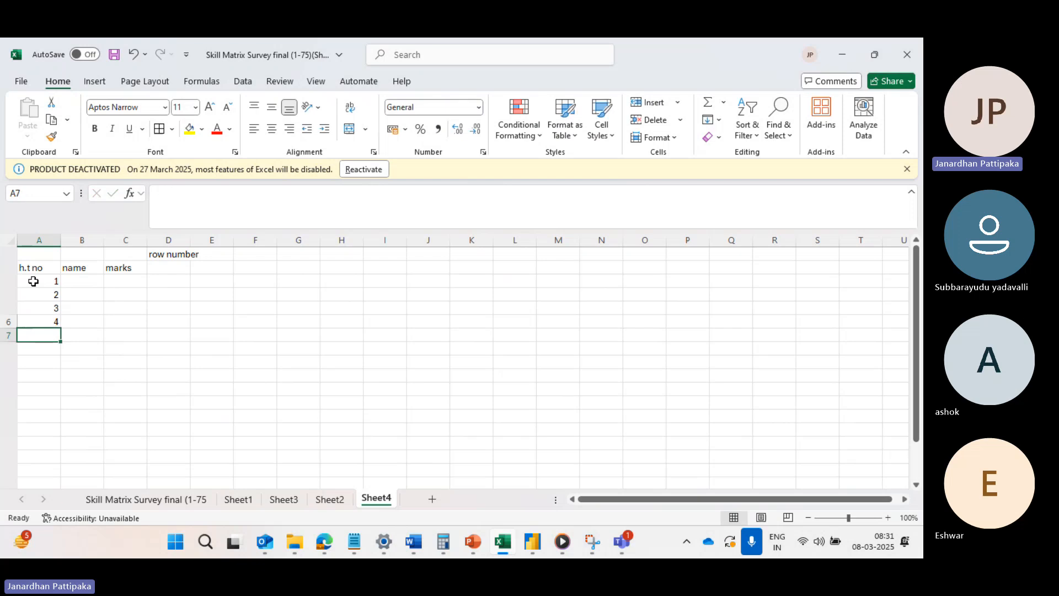
pyautogui.write('5')
# Fill the name column with five student first names in cells B3 to B7.
pyautogui.click(84, 279)
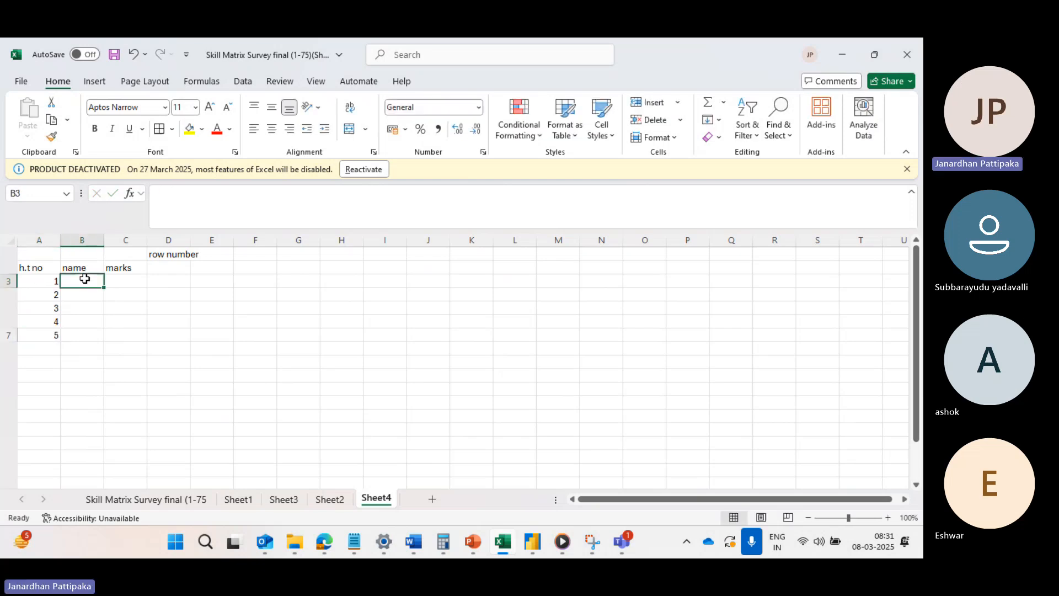
pyautogui.write('A')
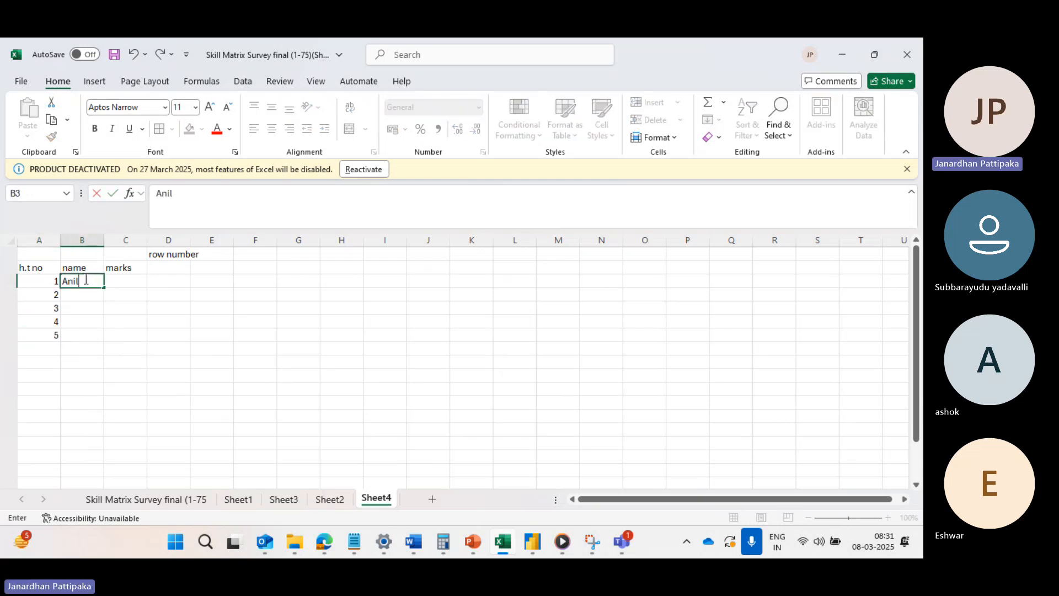
pyautogui.write('nil')
pyautogui.press('Return')
pyautogui.write('Ajay')
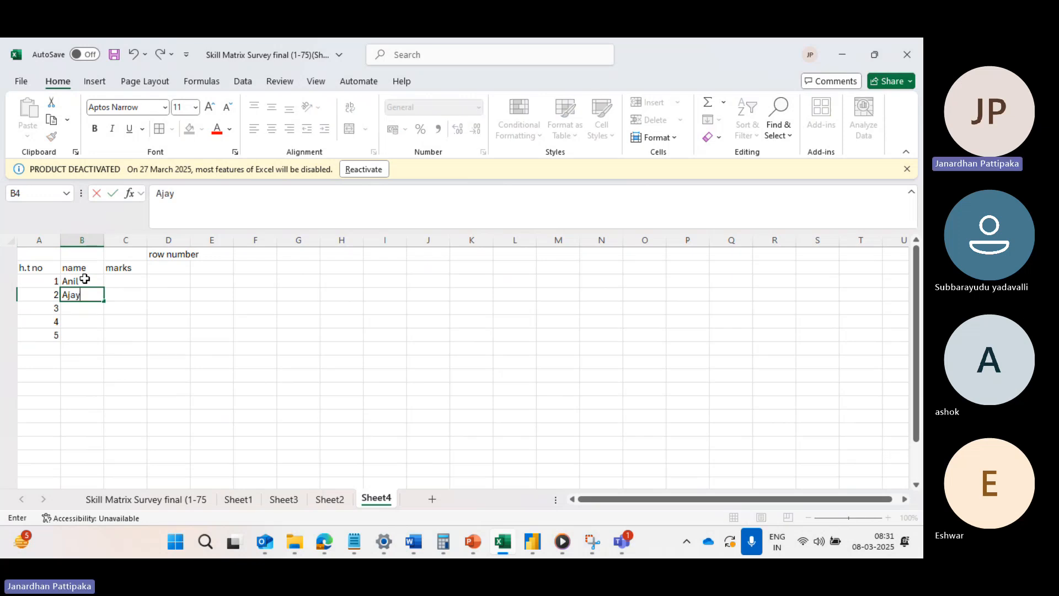
pyautogui.press('Return')
pyautogui.write('Bha')
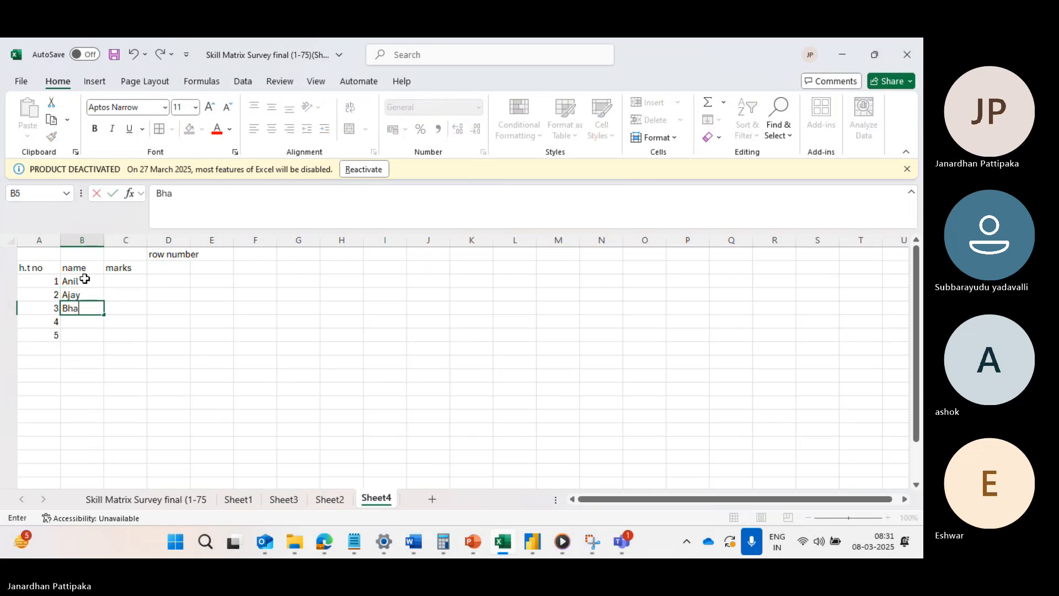
pyautogui.write('rath')
pyautogui.press('Return')
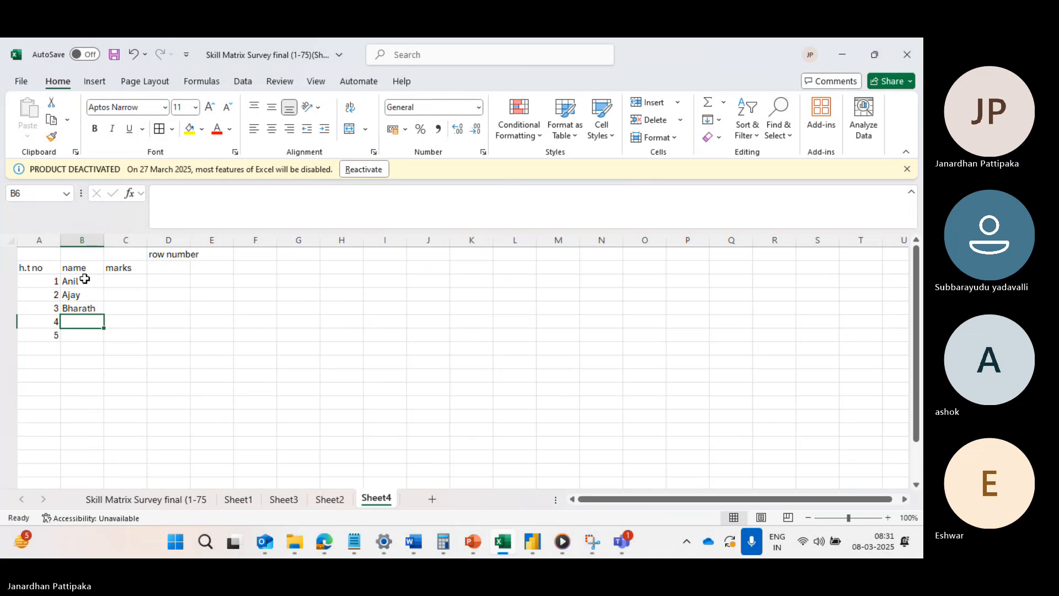
pyautogui.write('chinna')
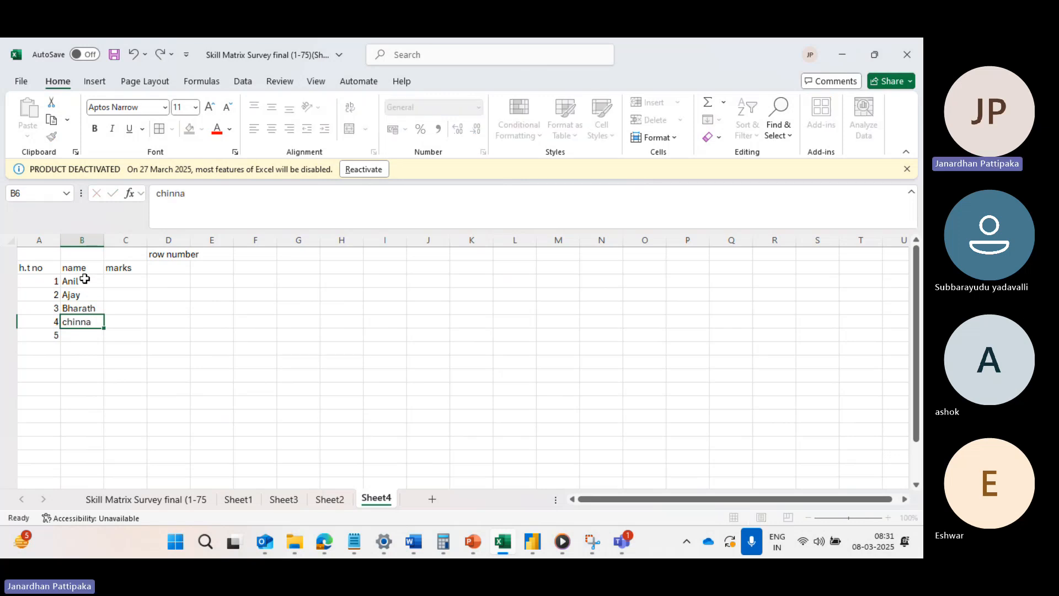
pyautogui.press('Return')
pyautogui.write('ba')
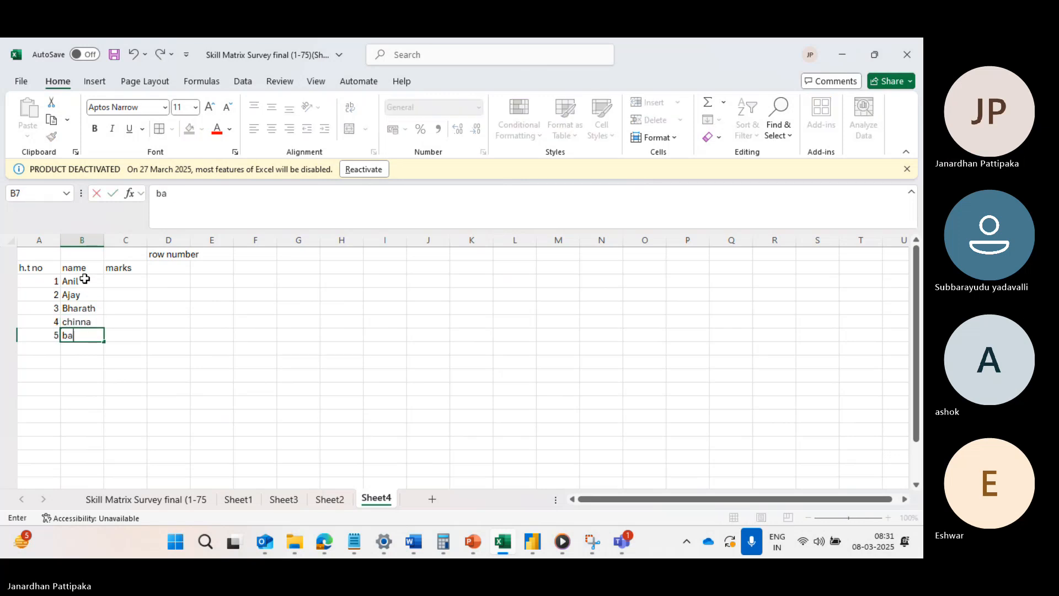
pyautogui.write('bu')
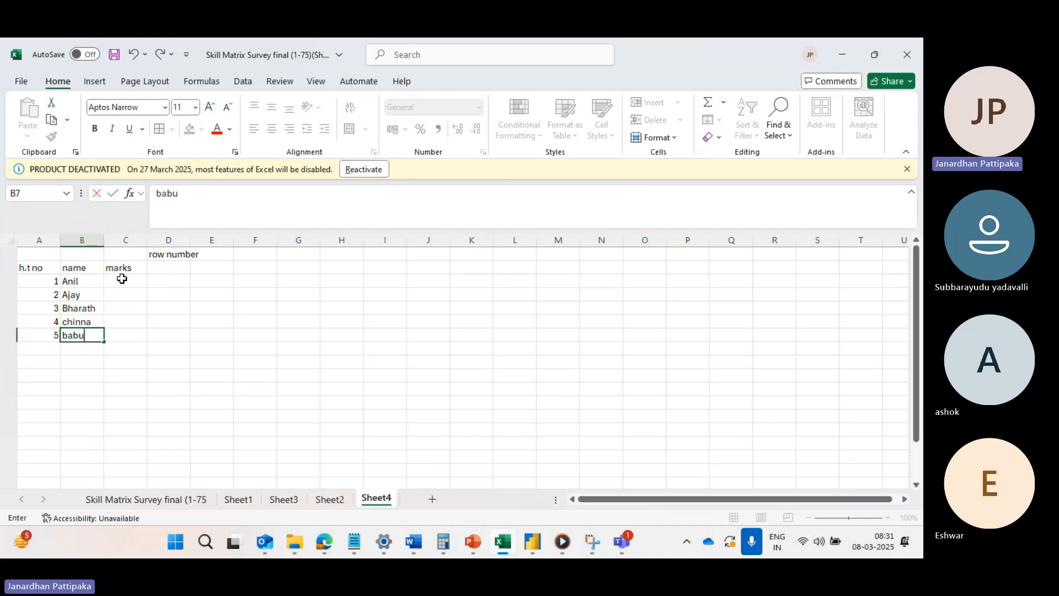
# Enter the marks 30, 50, 60, 70 and 90 in cells C3 to C7.
pyautogui.click(122, 280)
pyautogui.write('30')
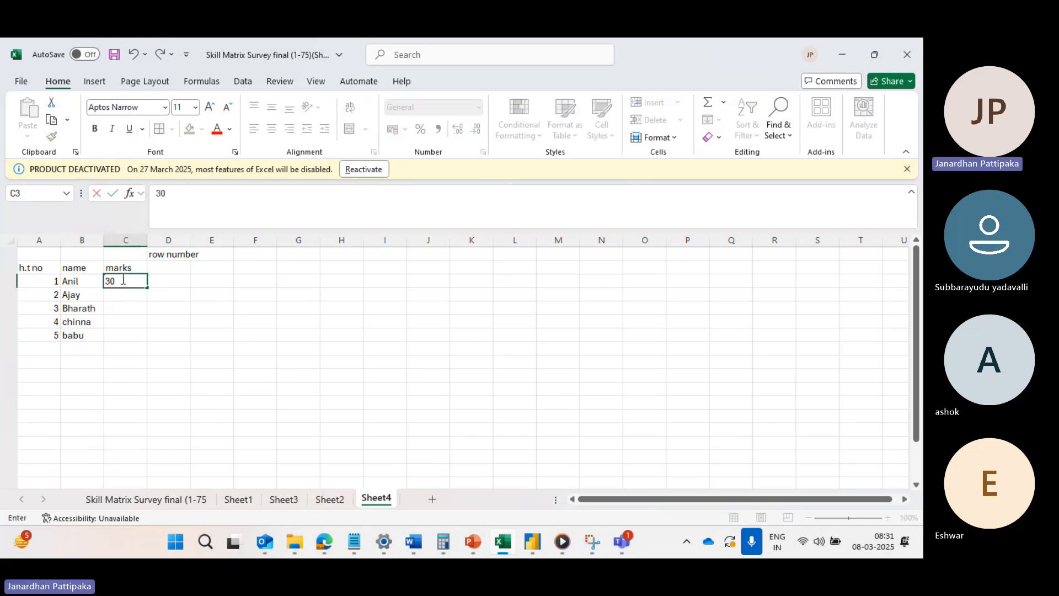
pyautogui.press('Return')
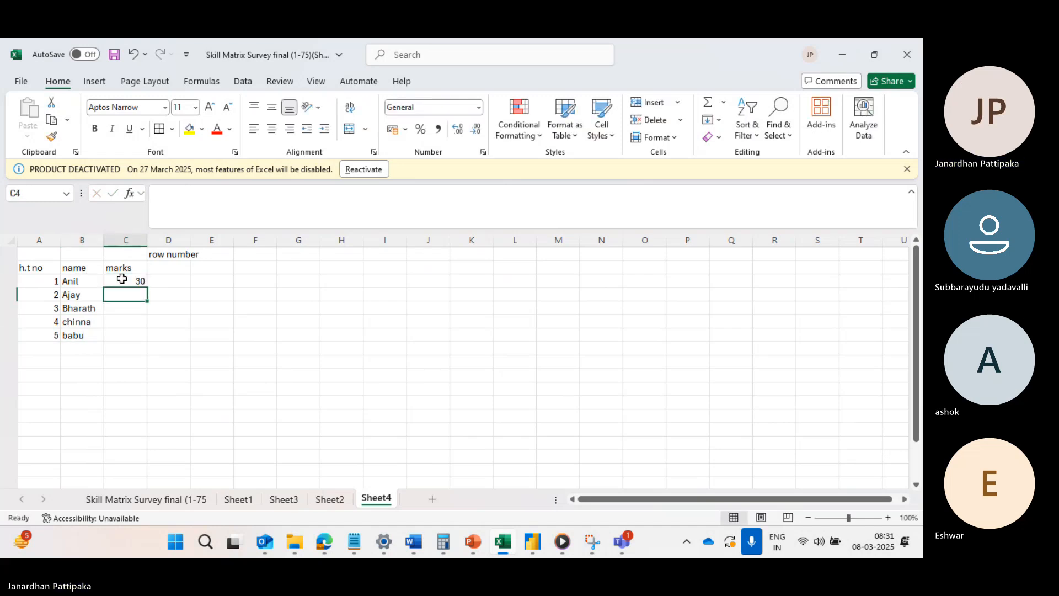
pyautogui.write('50')
pyautogui.press('Return')
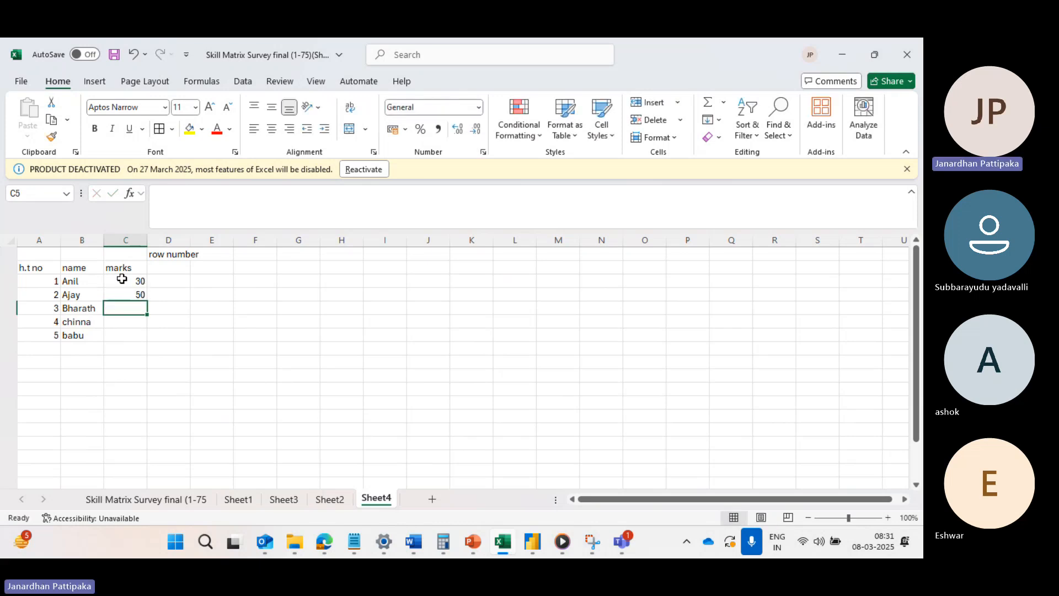
pyautogui.write('60')
pyautogui.press('Return')
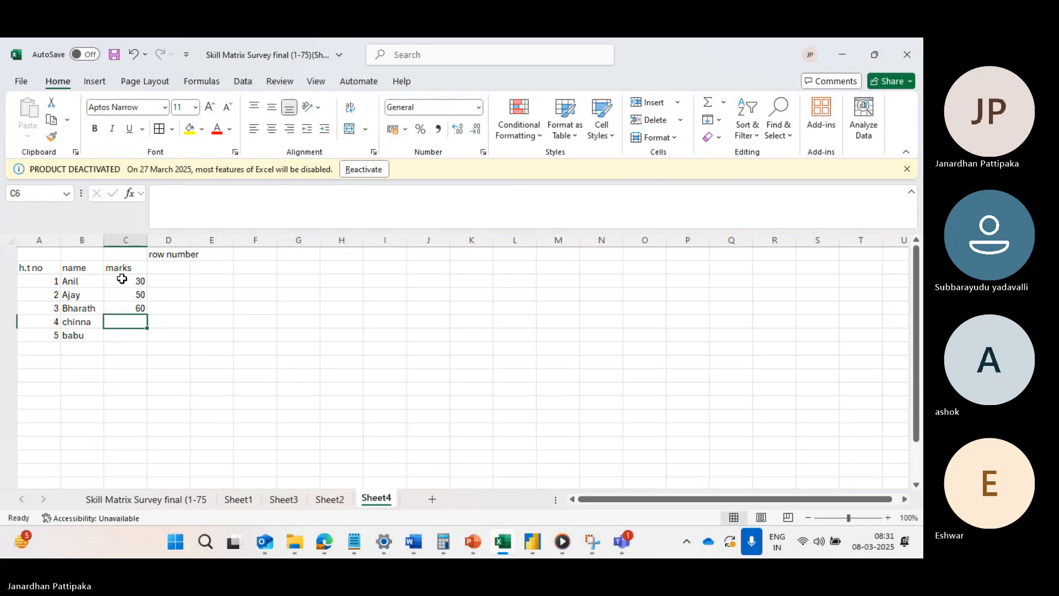
pyautogui.write('70')
pyautogui.press('Return')
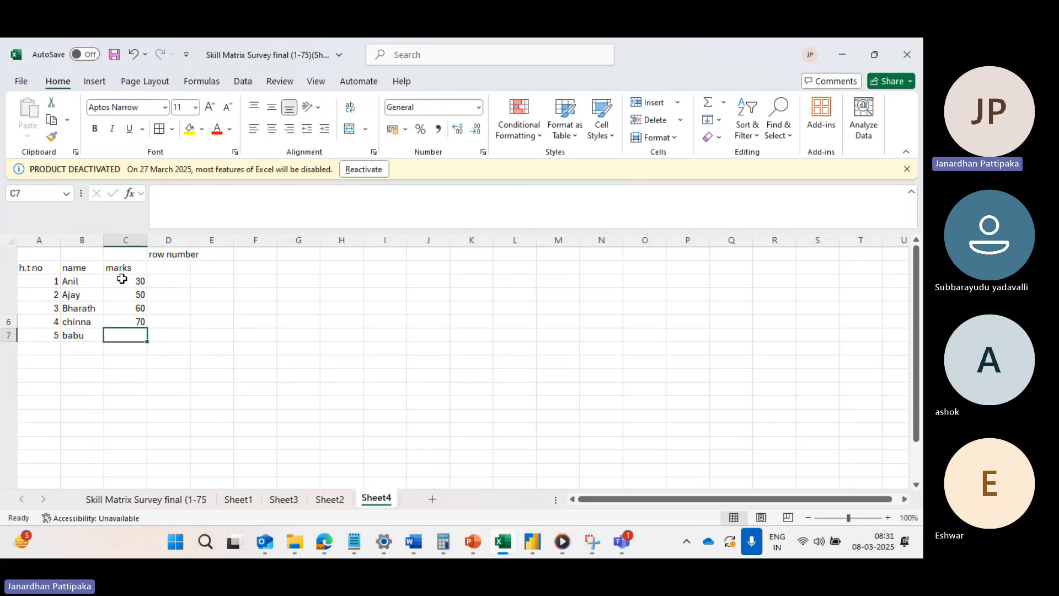
pyautogui.write('90')
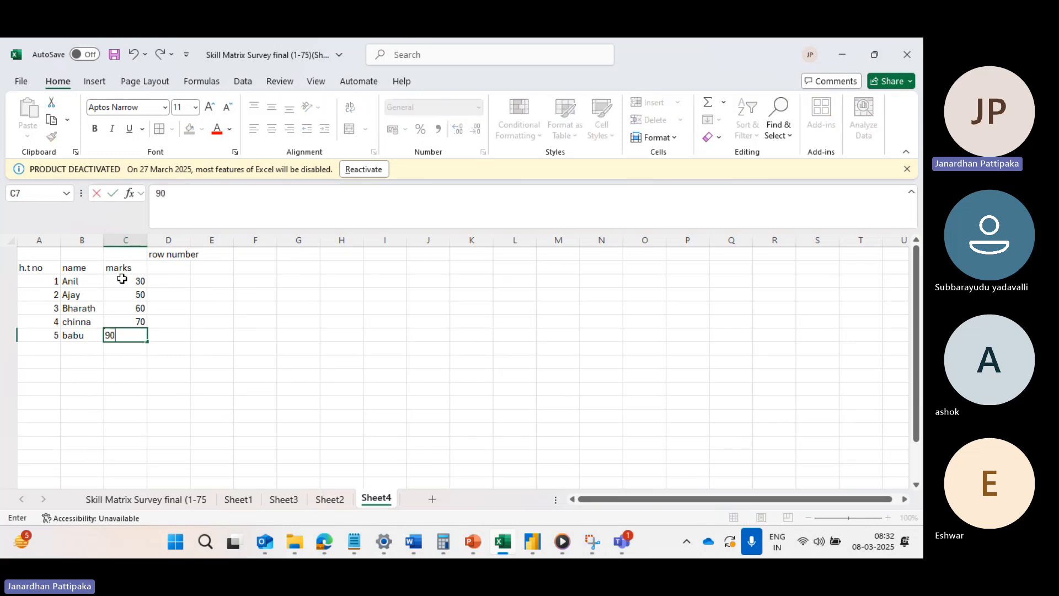
# Fill the row number column with the numbers 1 to 6 in cells D2 to D7.
pyautogui.click(168, 267)
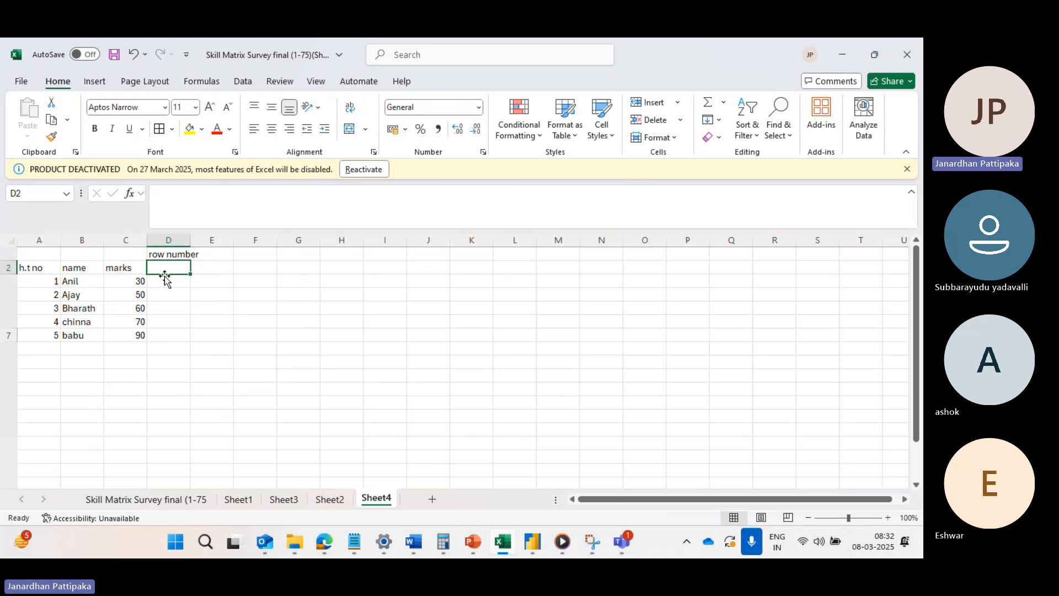
pyautogui.write('1')
pyautogui.press('Return')
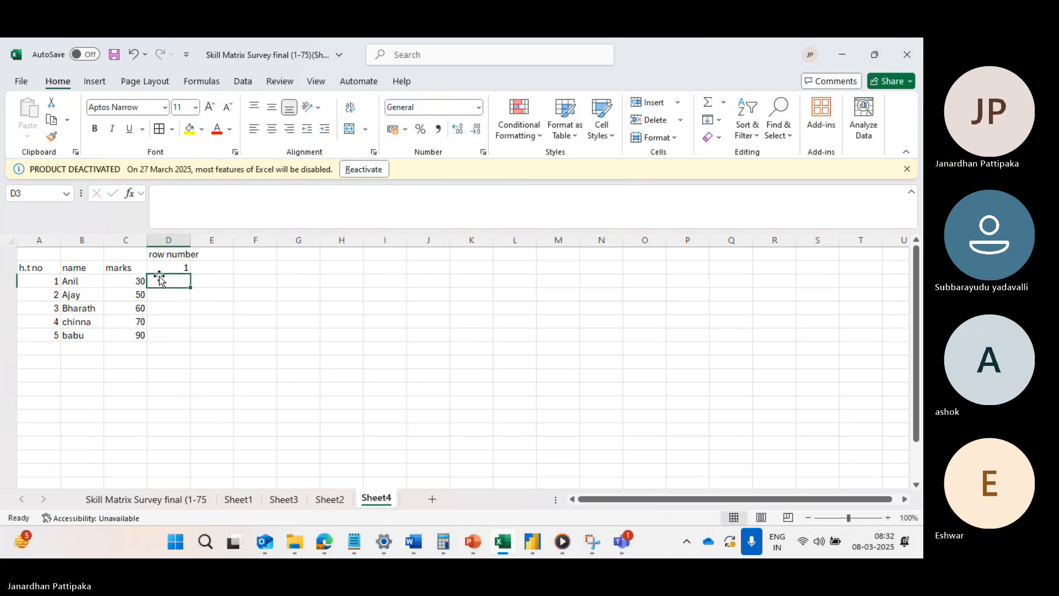
pyautogui.write('2')
pyautogui.press('Return')
pyautogui.write('3')
pyautogui.press('Return')
pyautogui.write('4')
pyautogui.press('Return')
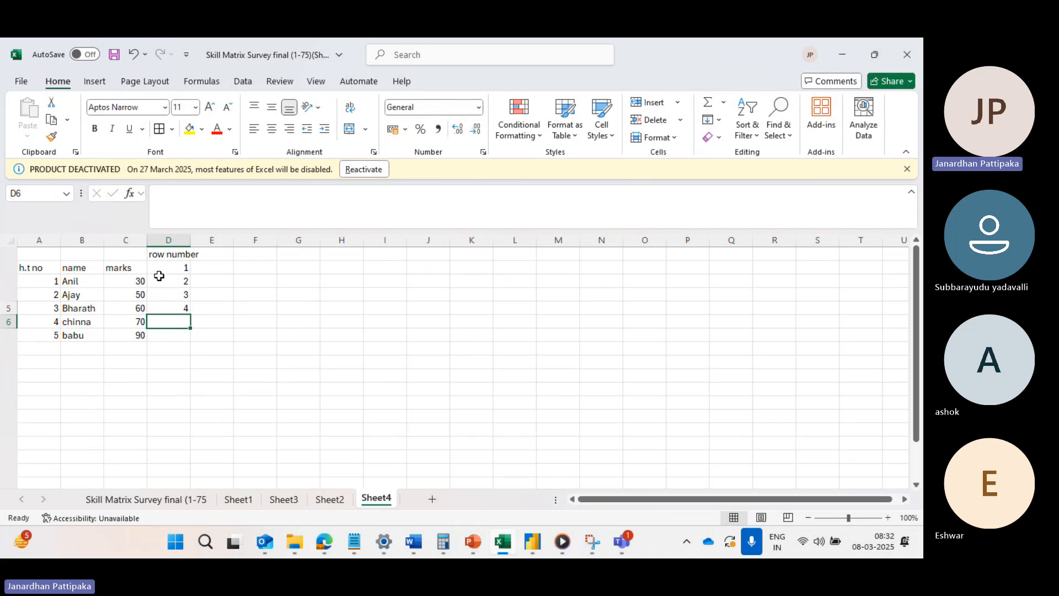
pyautogui.write('5')
pyautogui.press('Return')
pyautogui.write('6')
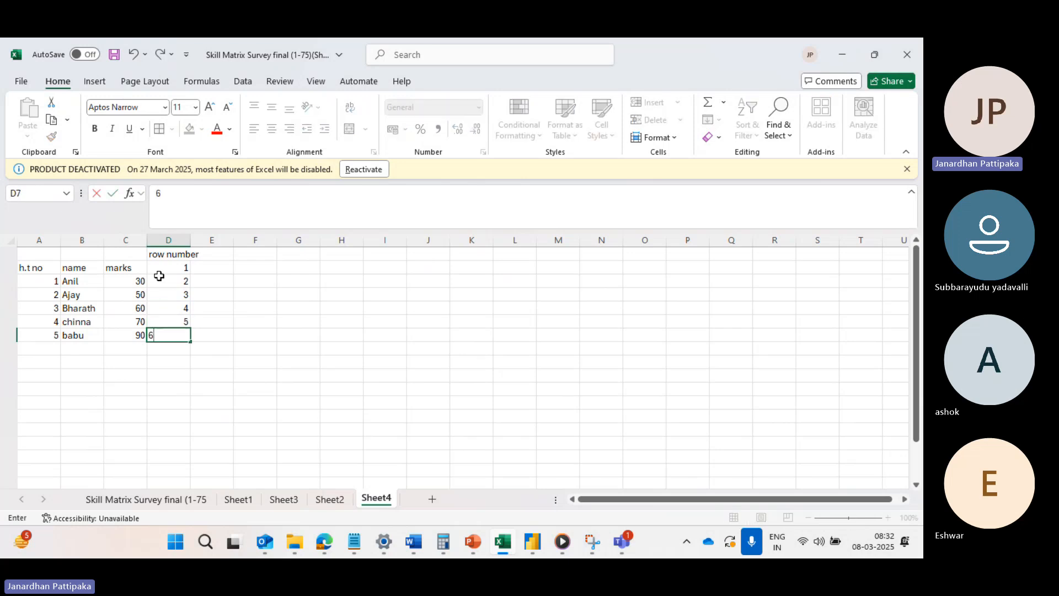
pyautogui.click(121, 364)
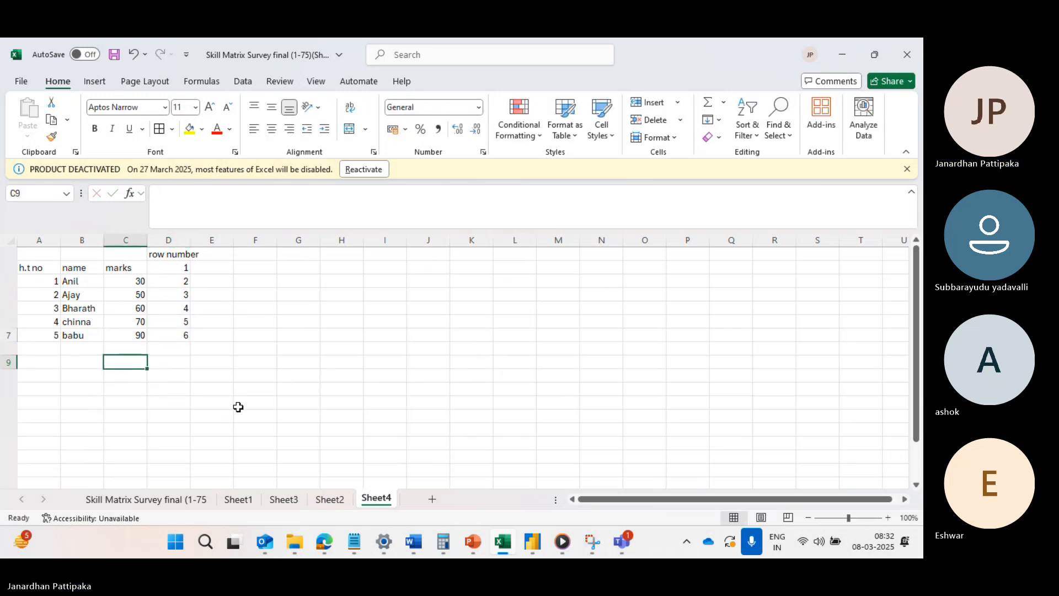
# Merge cells A9 to E9 into one cell below the table.
pyautogui.moveTo(49, 359); pyautogui.dragTo(222, 359)
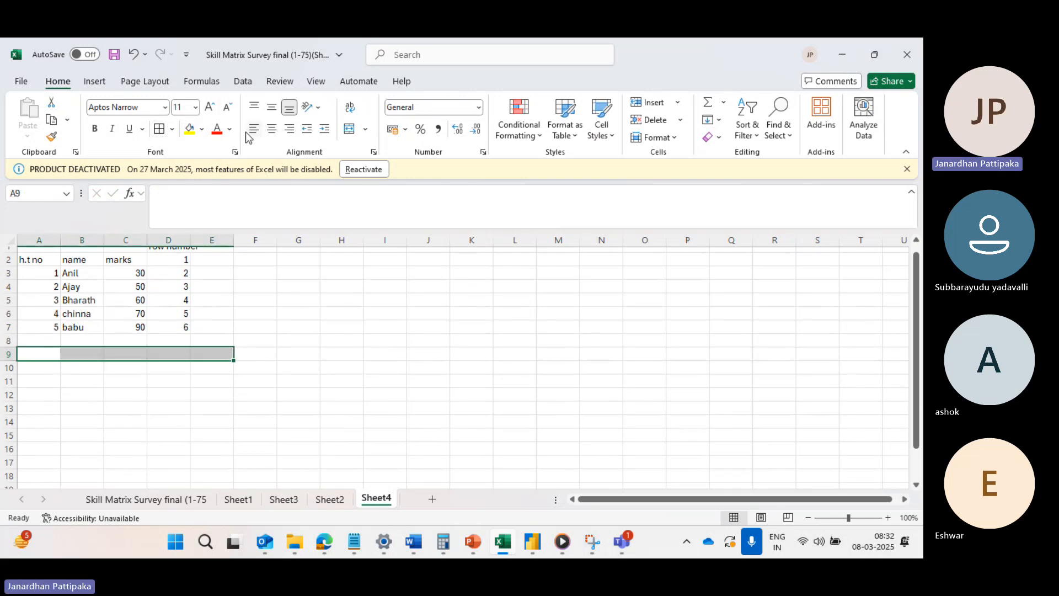
pyautogui.click(364, 131)
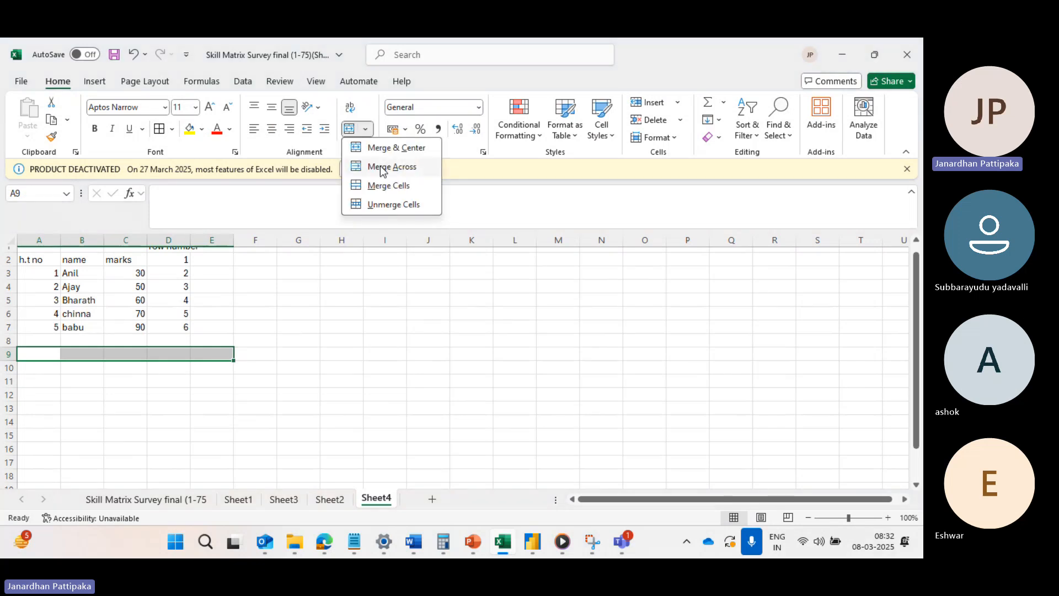
pyautogui.click(378, 186)
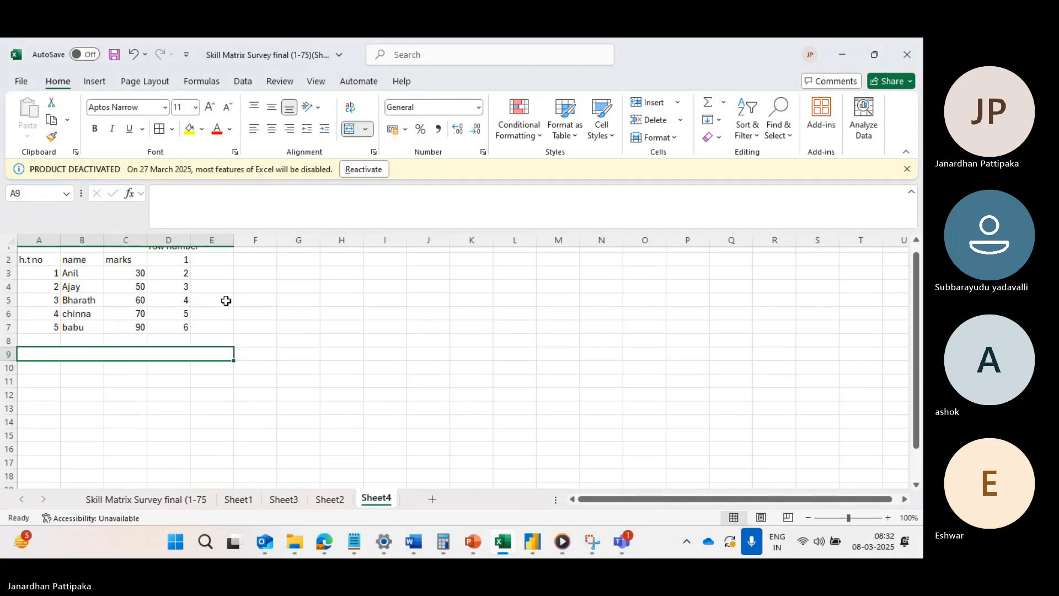
# Enter the task text "get second row cell data in name column" in the merged cell in row 9.
pyautogui.write('get')
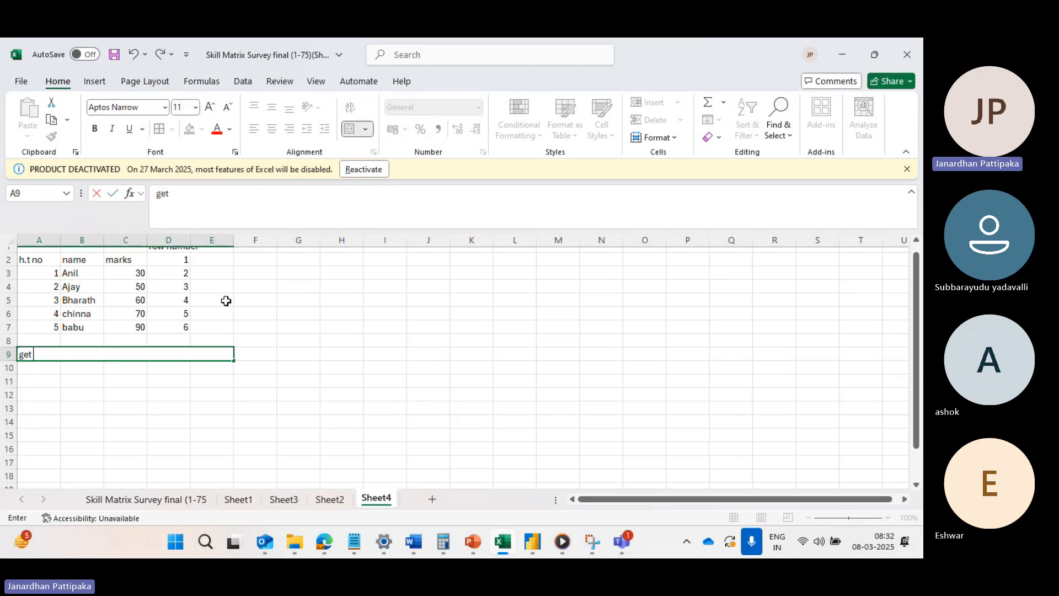
pyautogui.write(' secon')
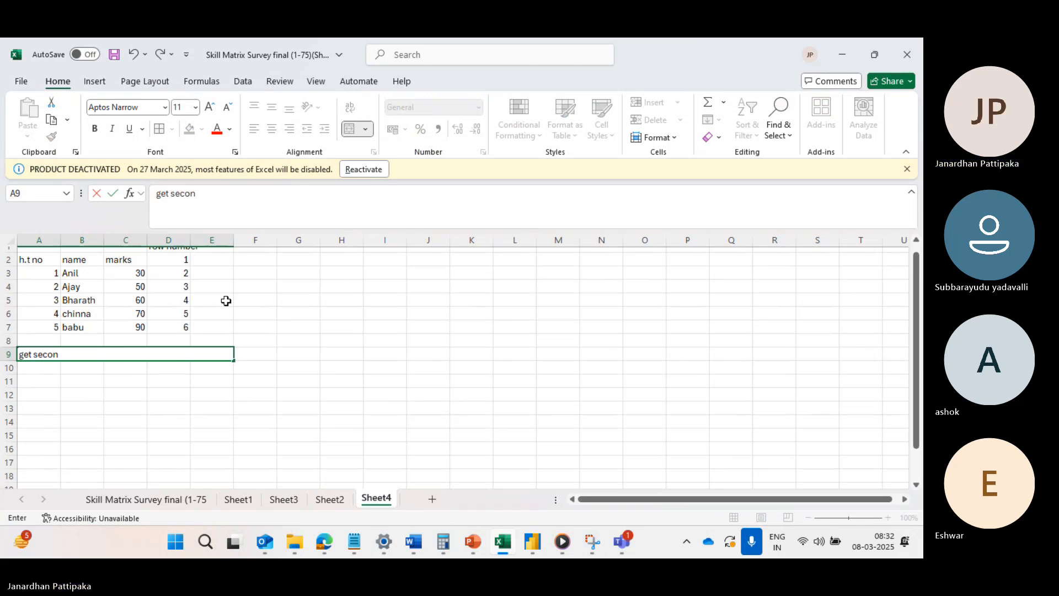
pyautogui.write('d row cell d')
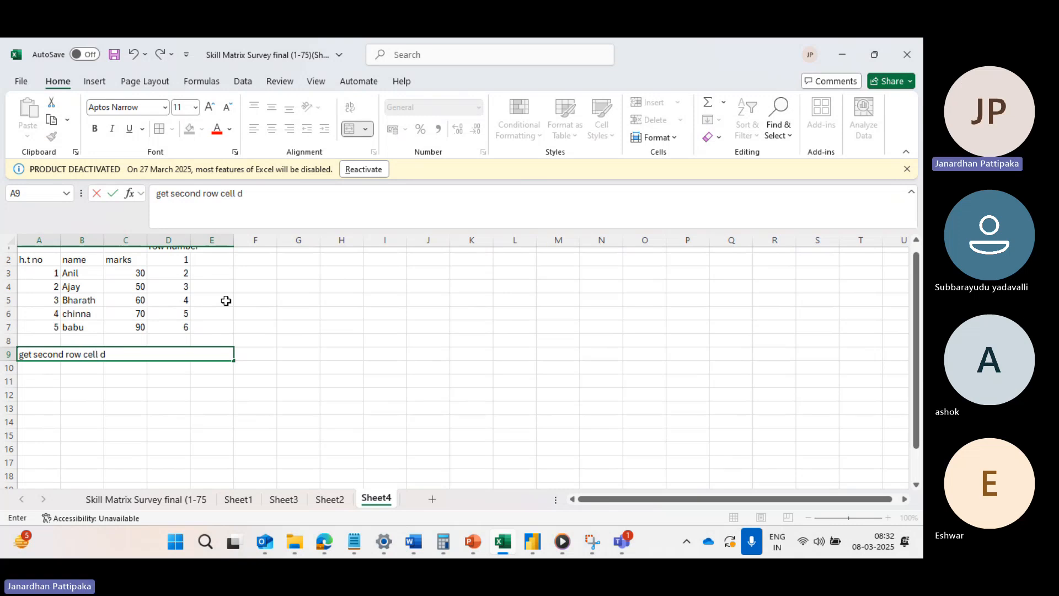
pyautogui.write('ata')
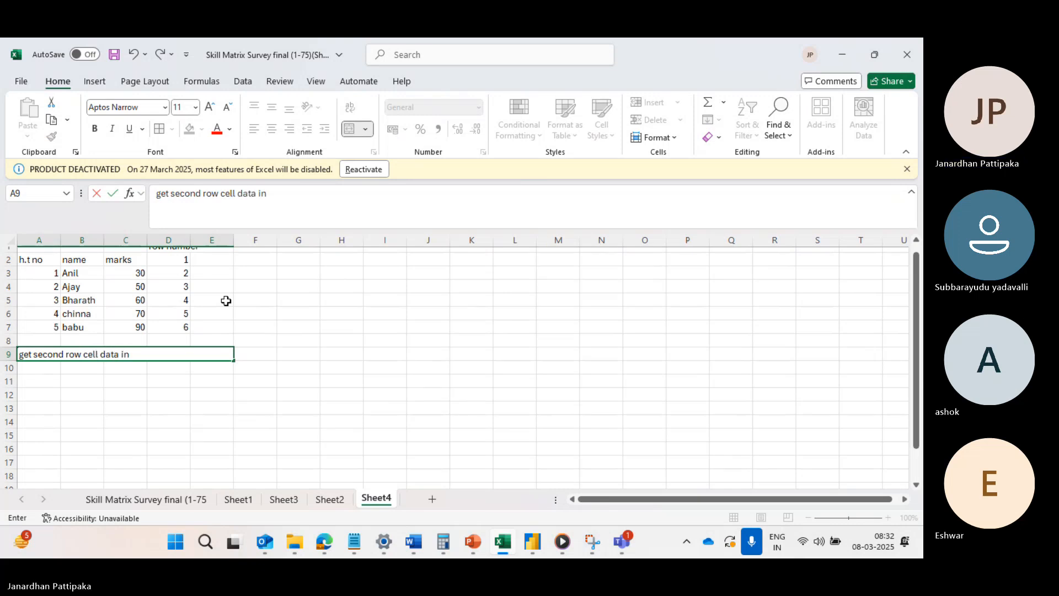
pyautogui.write(' in name c')
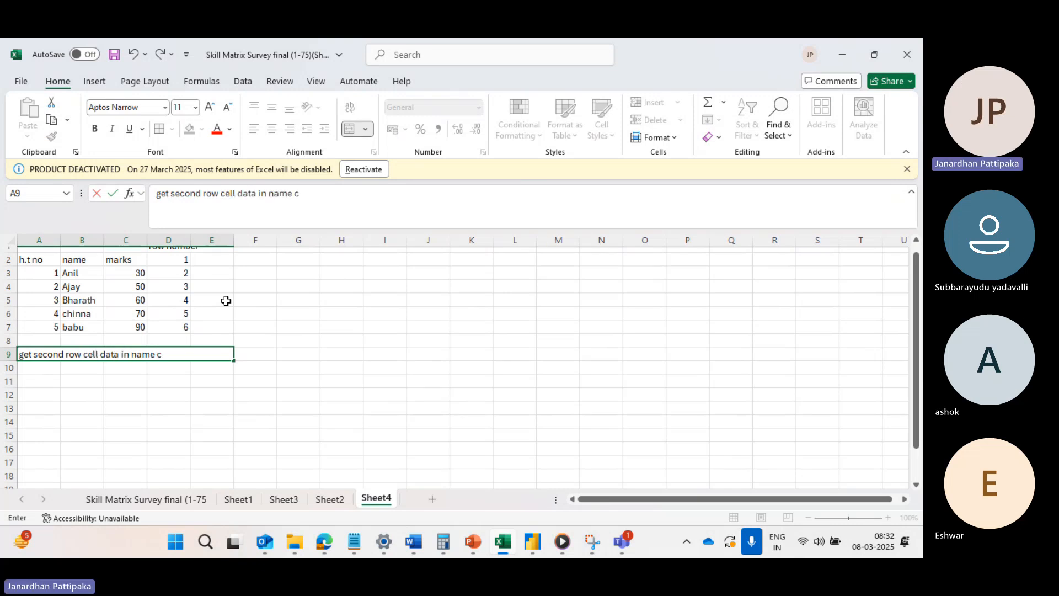
pyautogui.write('olumn')
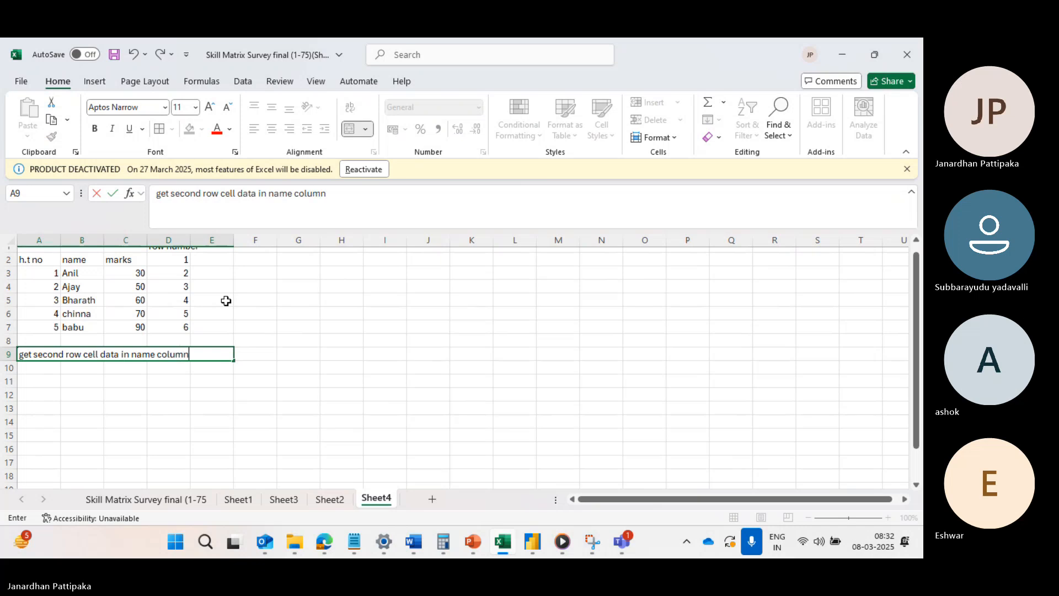
pyautogui.click(285, 302)
# Apply all borders to the table range A2 to D7.
pyautogui.scroll(1, 184, 258)
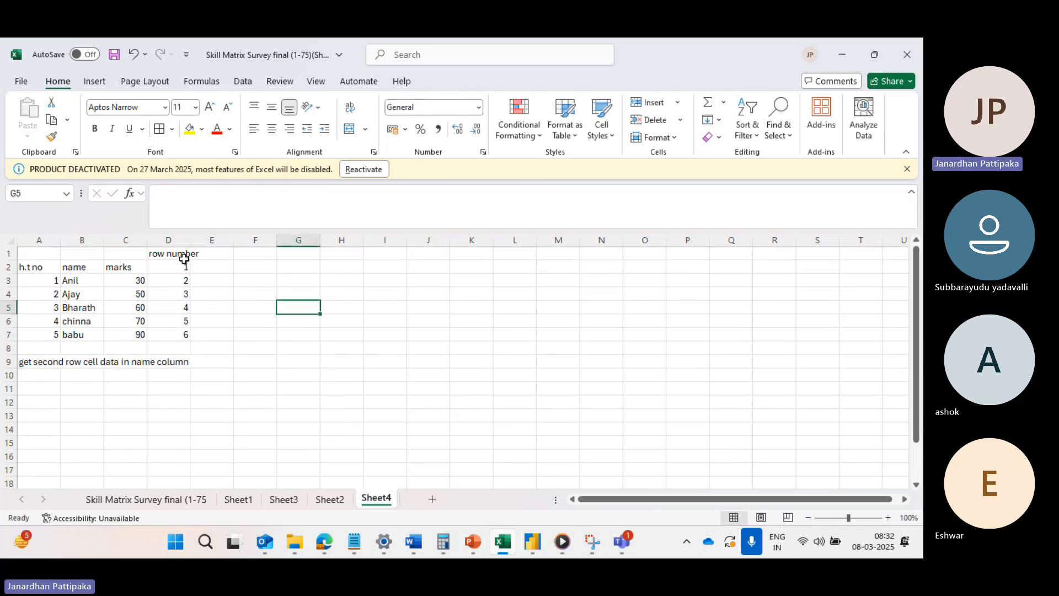
pyautogui.click(67, 280)
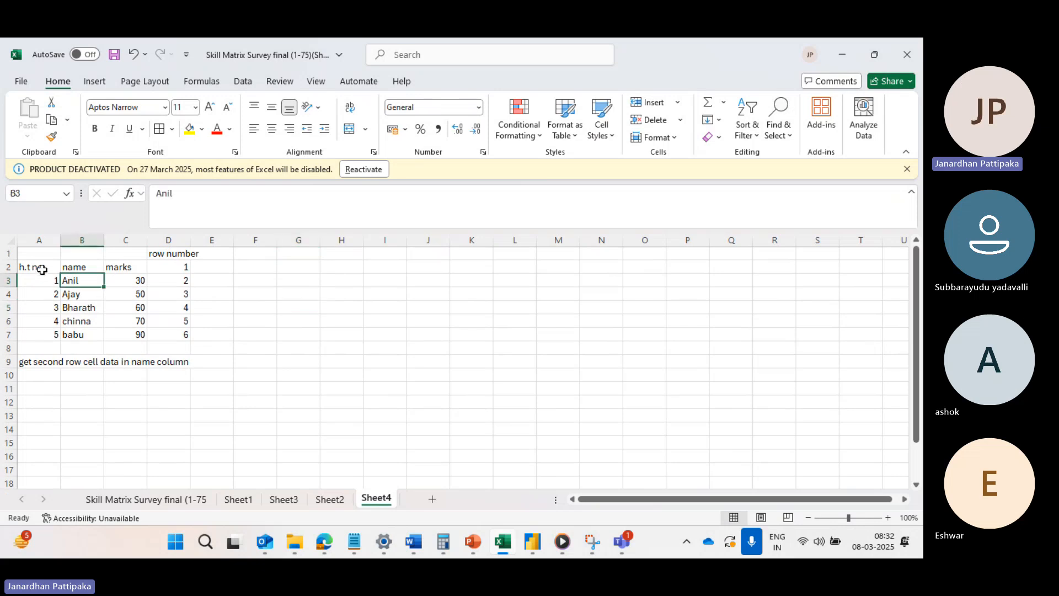
pyautogui.moveTo(42, 269); pyautogui.dragTo(180, 334)
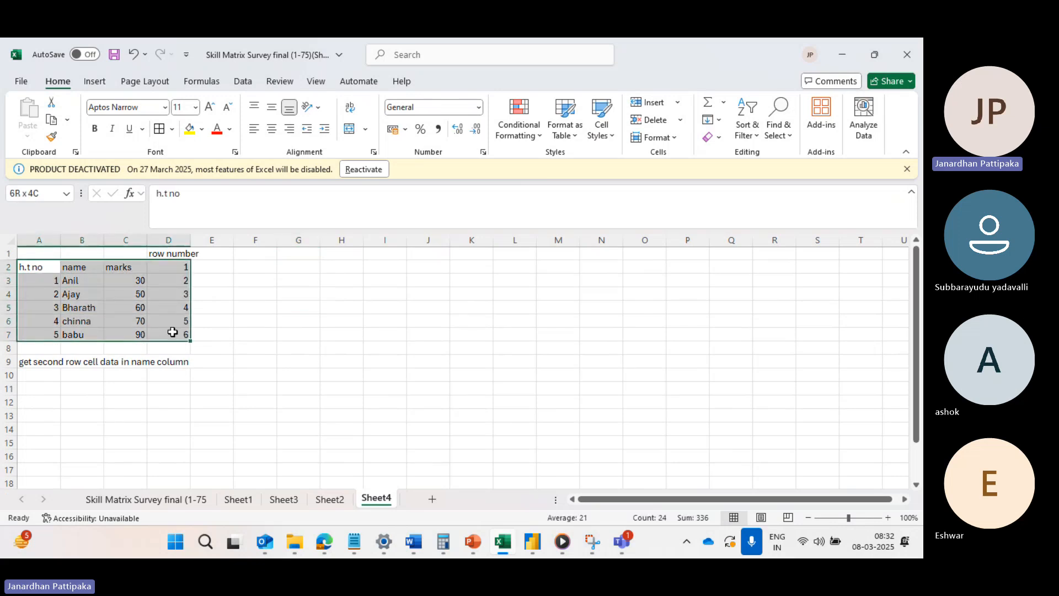
pyautogui.click(172, 130)
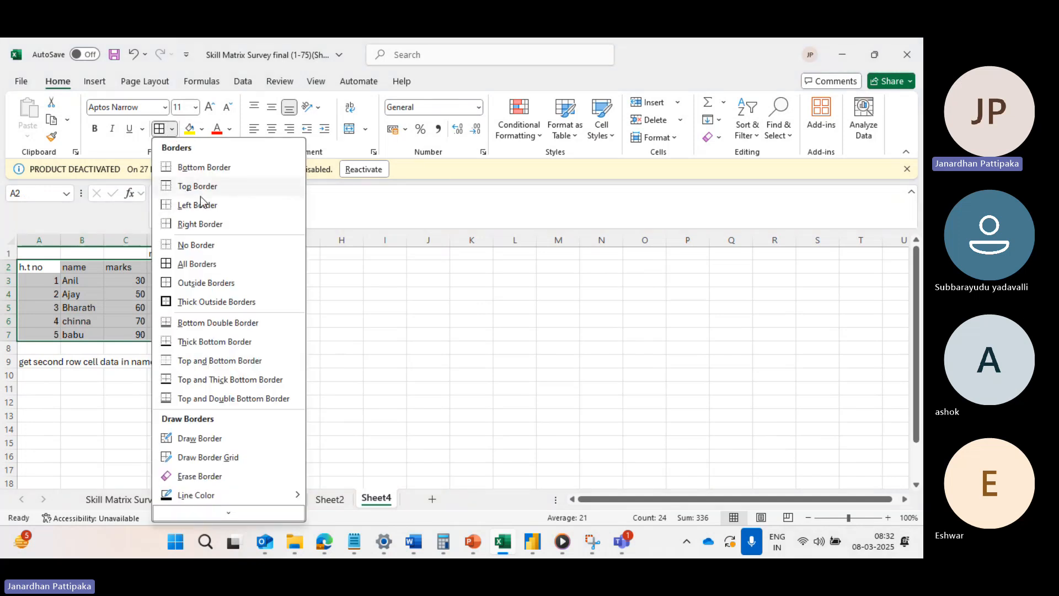
pyautogui.click(192, 263)
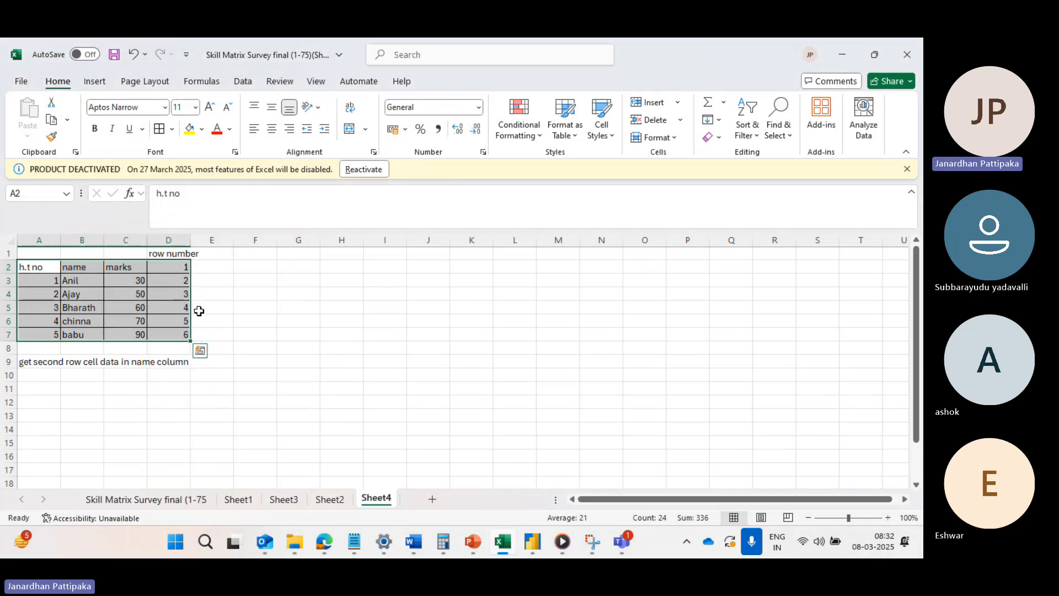
pyautogui.click(218, 310)
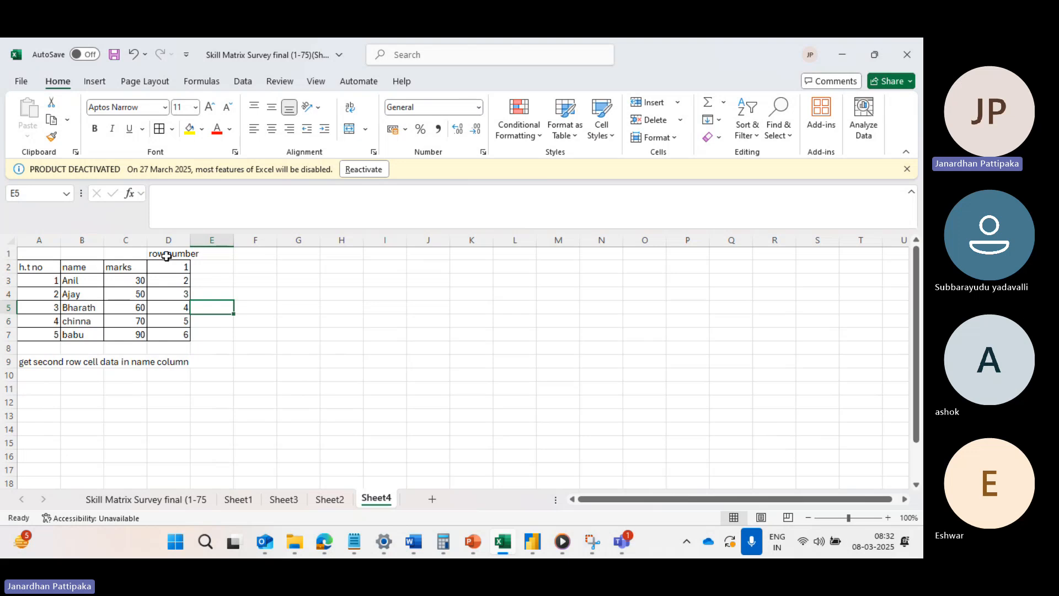
pyautogui.click(167, 255)
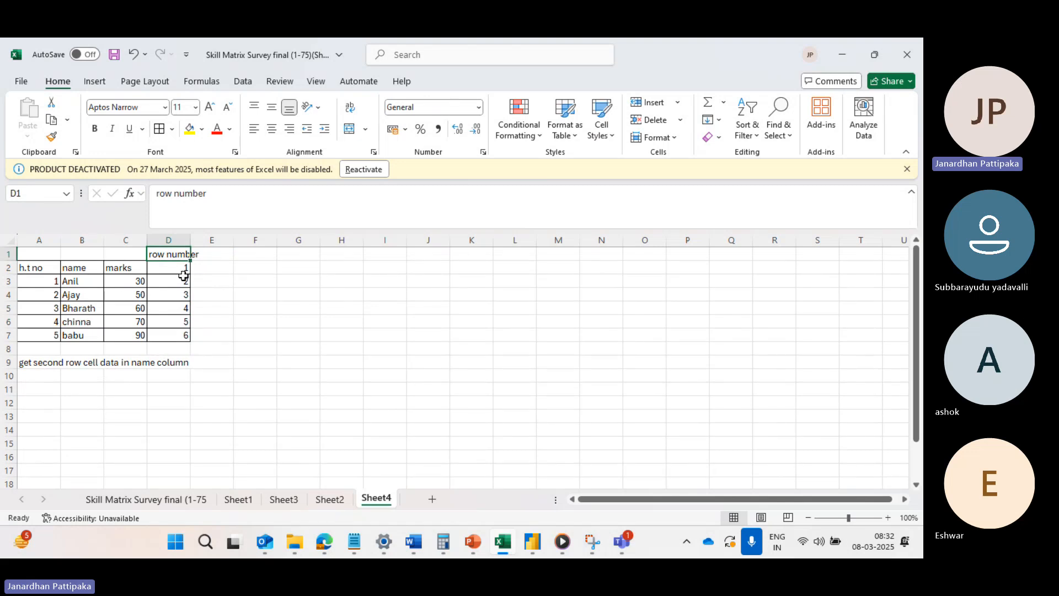
pyautogui.click(6, 282)
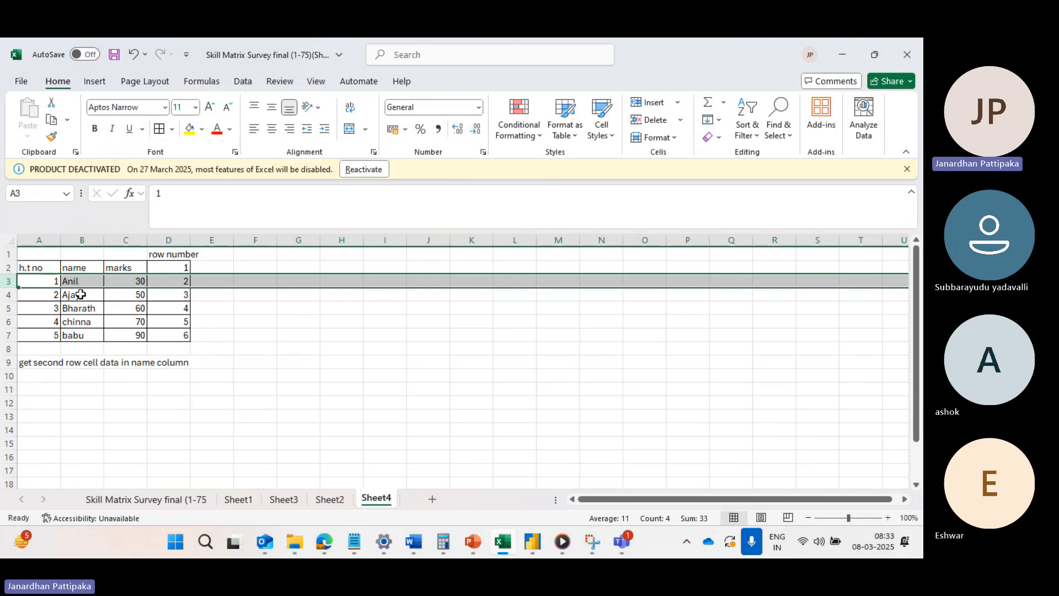
# Start an INDEX formula in cell B11.
pyautogui.click(74, 387)
pyautogui.write('=in')
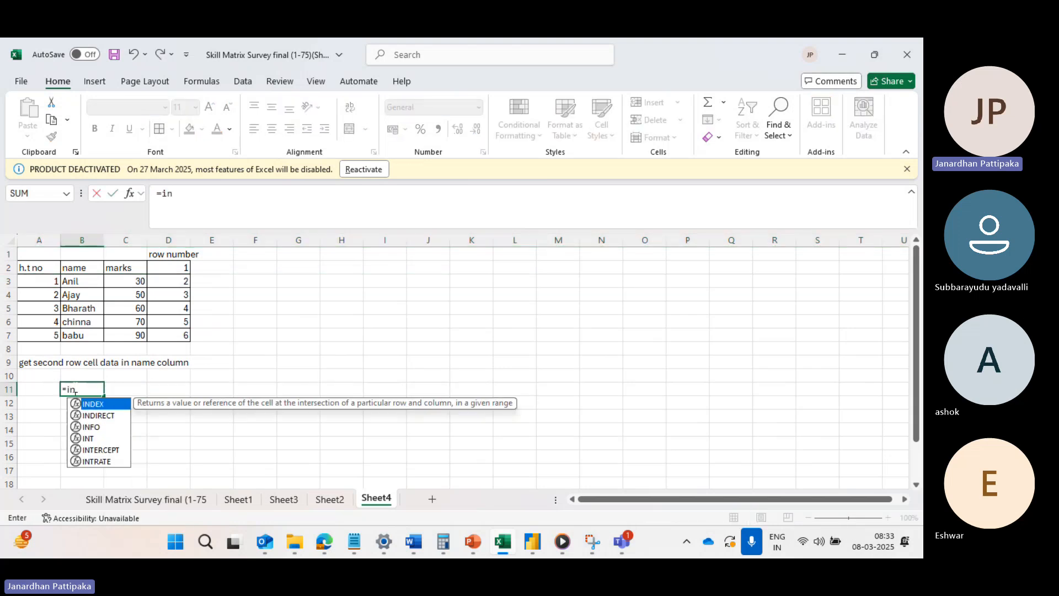
pyautogui.write('de')
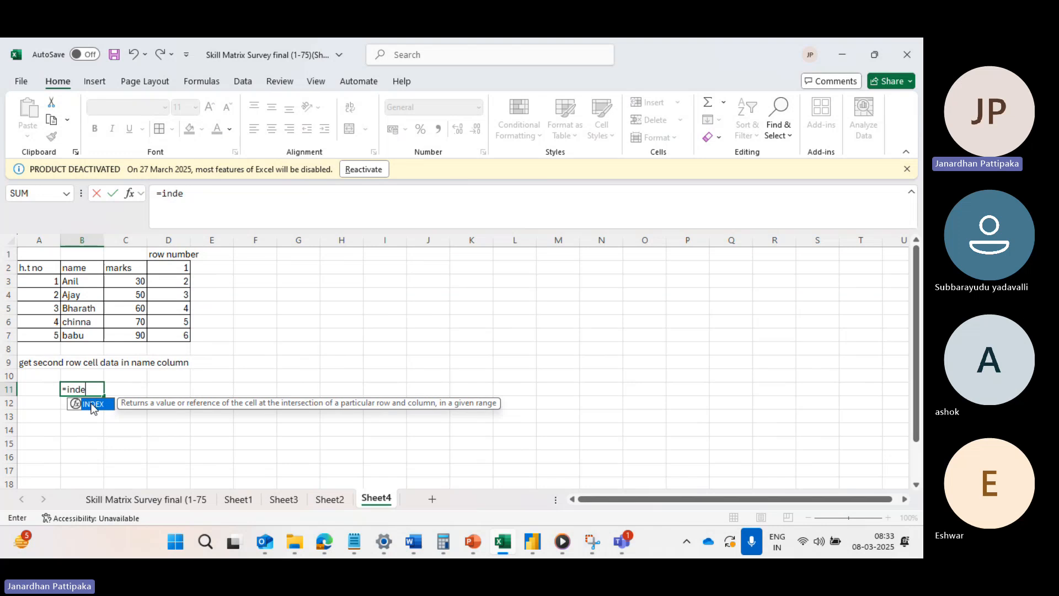
pyautogui.press('capslock')
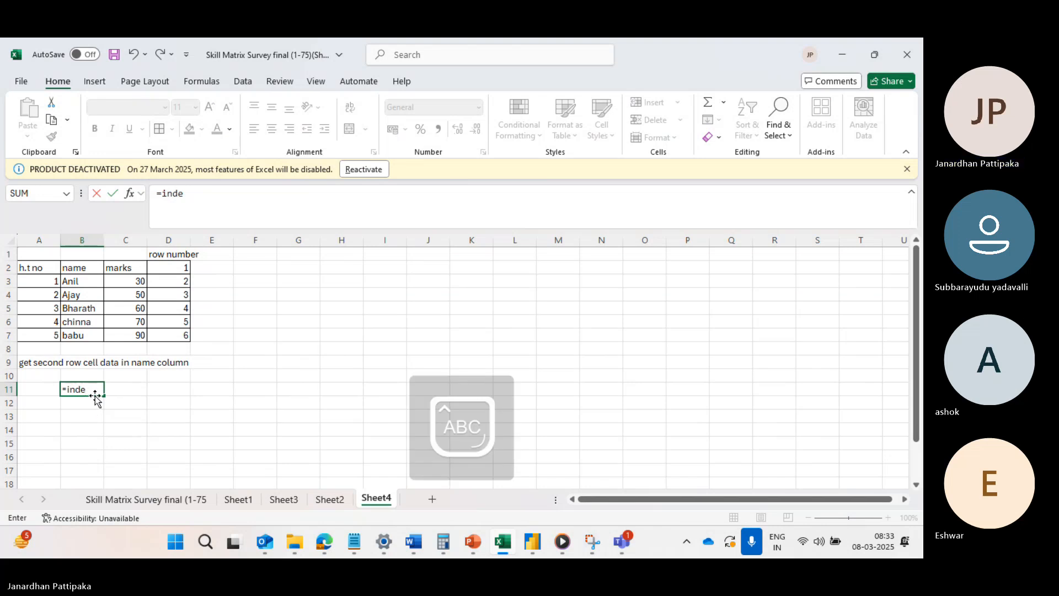
pyautogui.write('X')
pyautogui.doubleClick(95, 408)
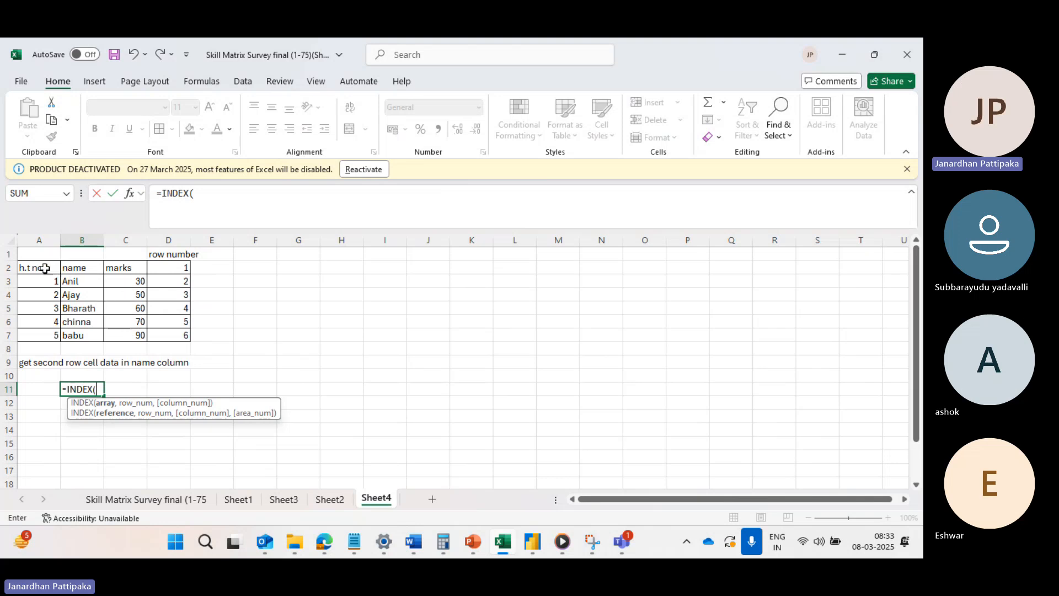
pyautogui.moveTo(36, 269); pyautogui.dragTo(117, 335)
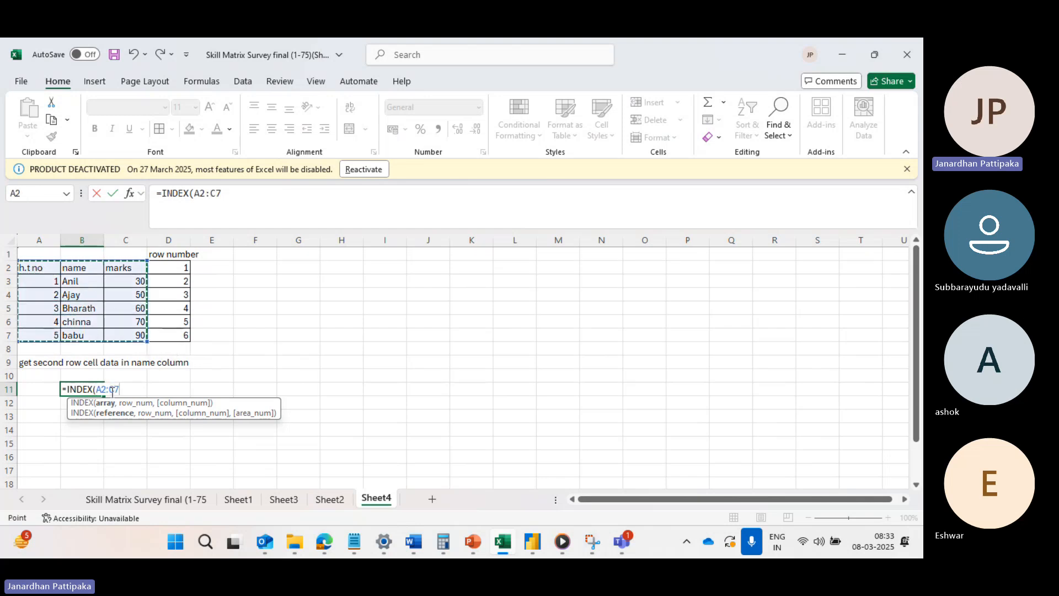
pyautogui.click(228, 196)
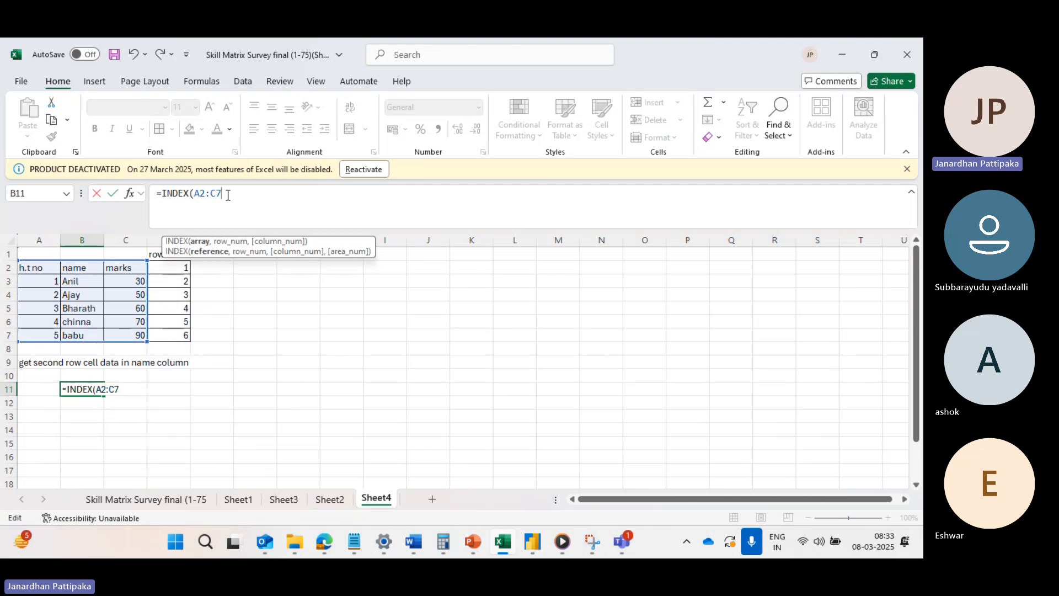
pyautogui.write(',')
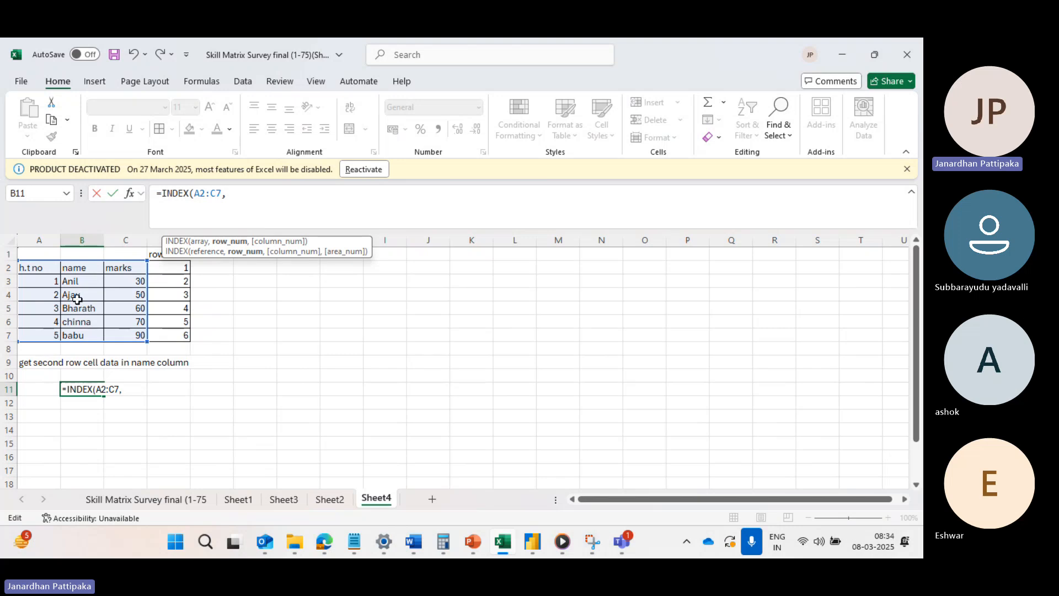
pyautogui.press('BackSpace')
pyautogui.press('BackSpace')
pyautogui.press('BackSpace')
pyautogui.press('BackSpace')
pyautogui.press('BackSpace')
pyautogui.press('BackSpace')
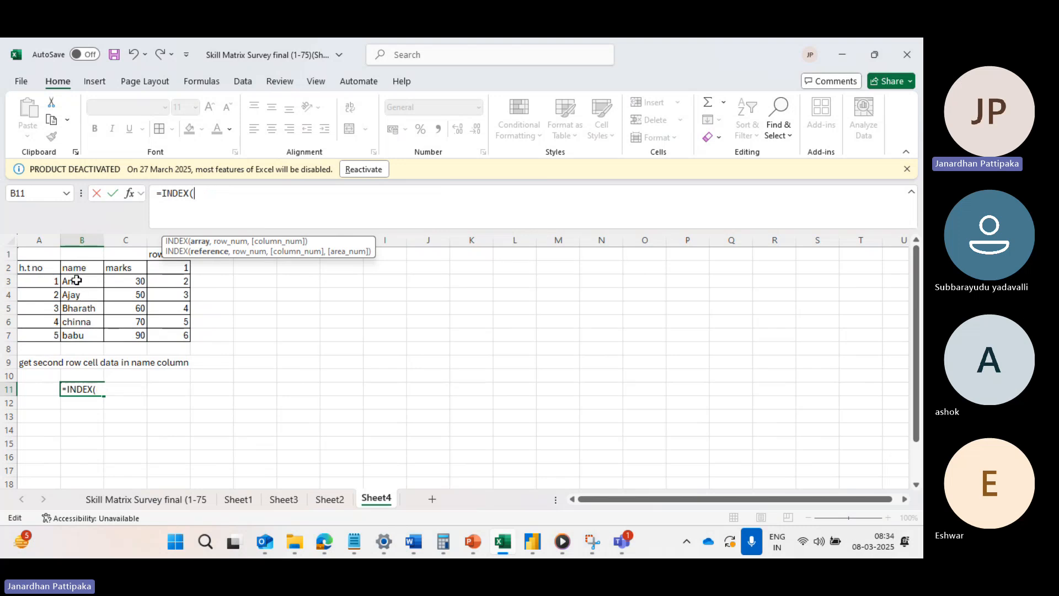
# Complete the INDEX formula in B11 with the array B2:B7 and row number 2.
pyautogui.moveTo(80, 267); pyautogui.dragTo(84, 336)
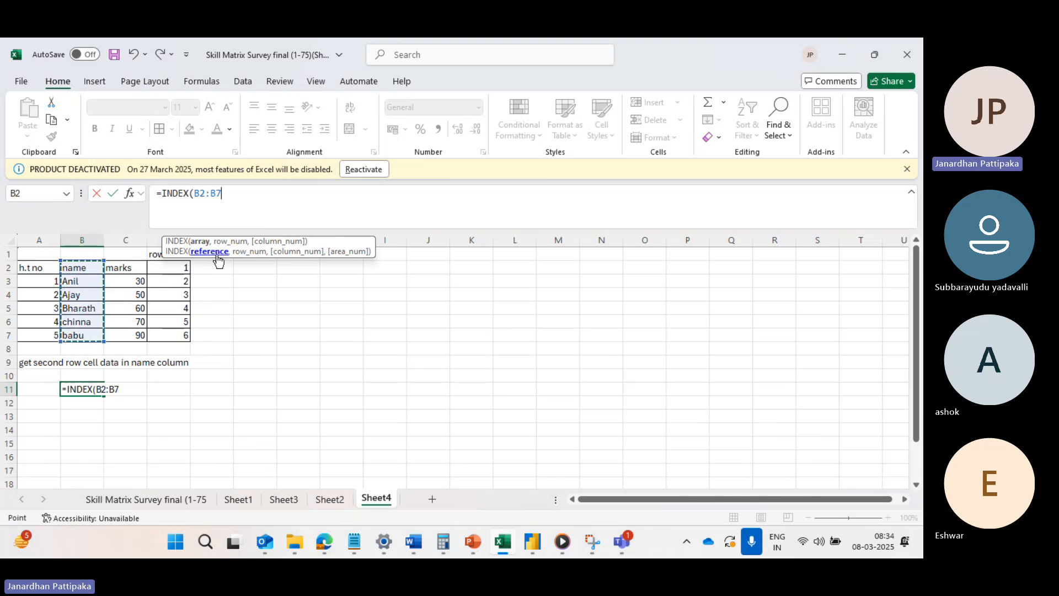
pyautogui.write(',')
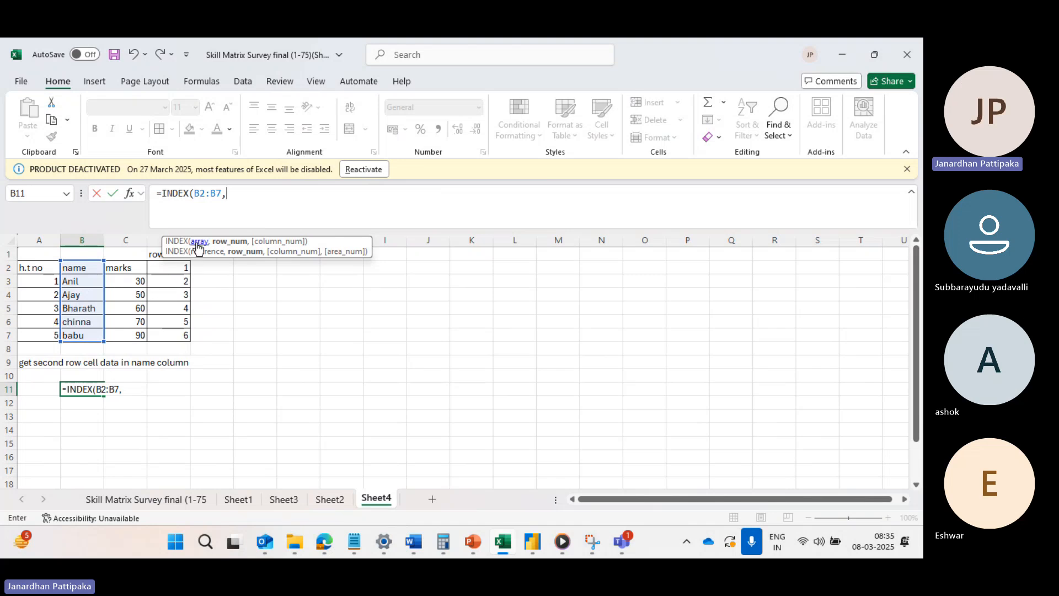
pyautogui.write('2)')
pyautogui.press('Return')
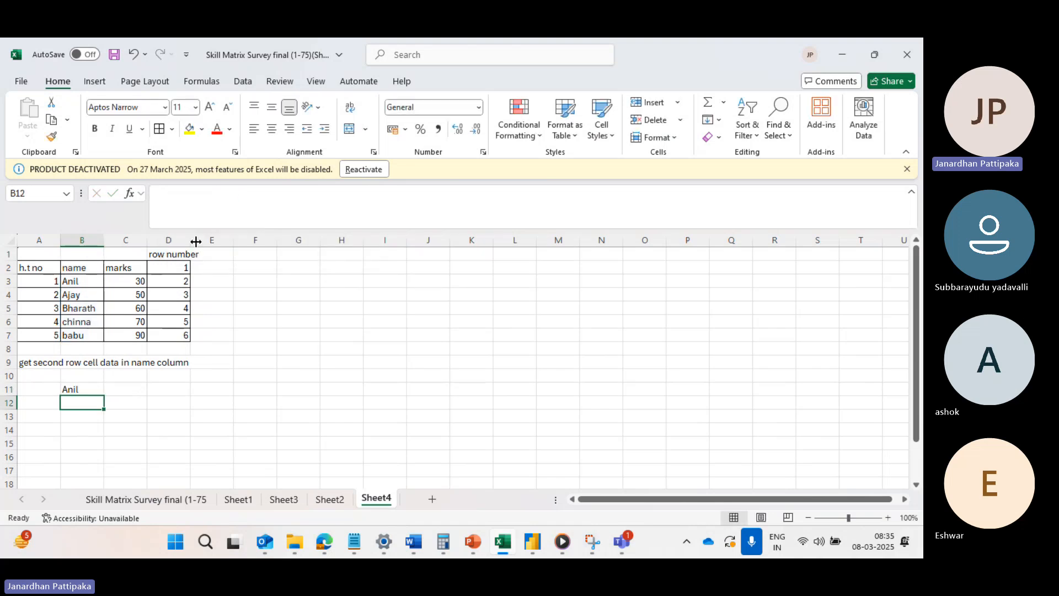
pyautogui.click(78, 389)
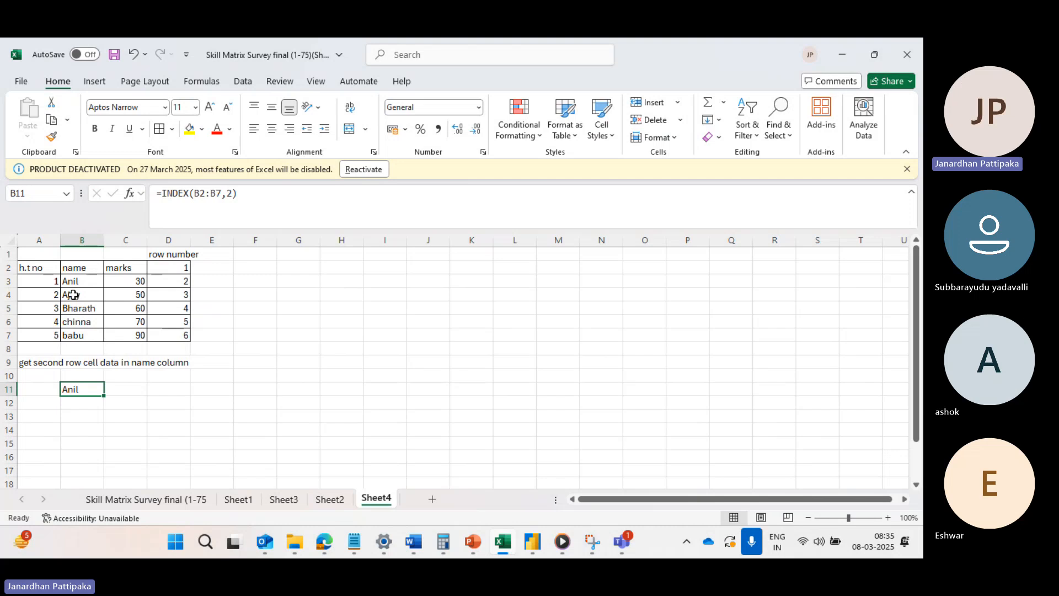
pyautogui.click(45, 366)
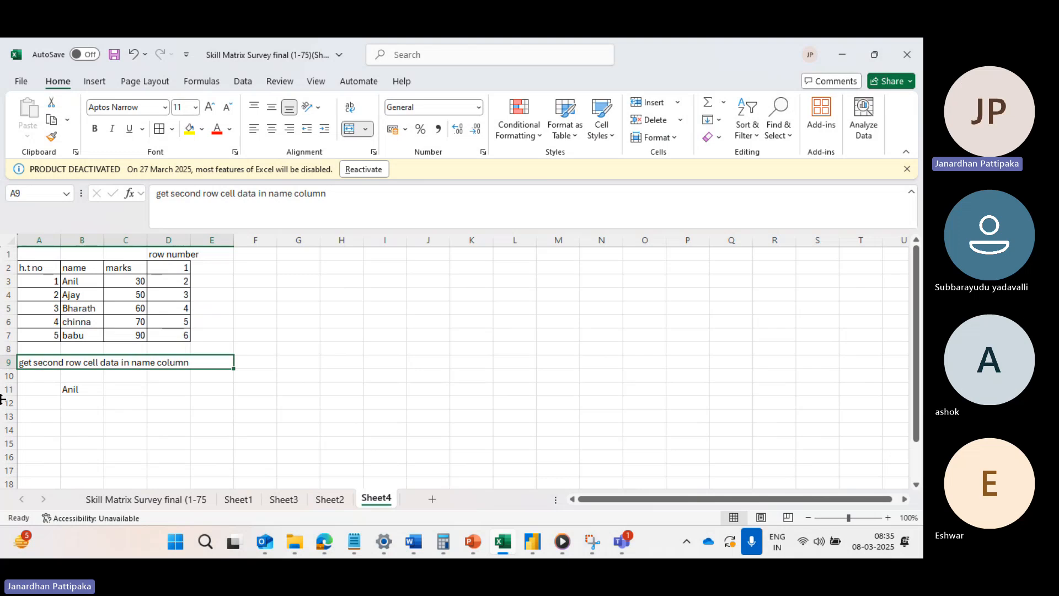
# Review the INDEX formula in B11 against the entries of the name column.
pyautogui.click(77, 390)
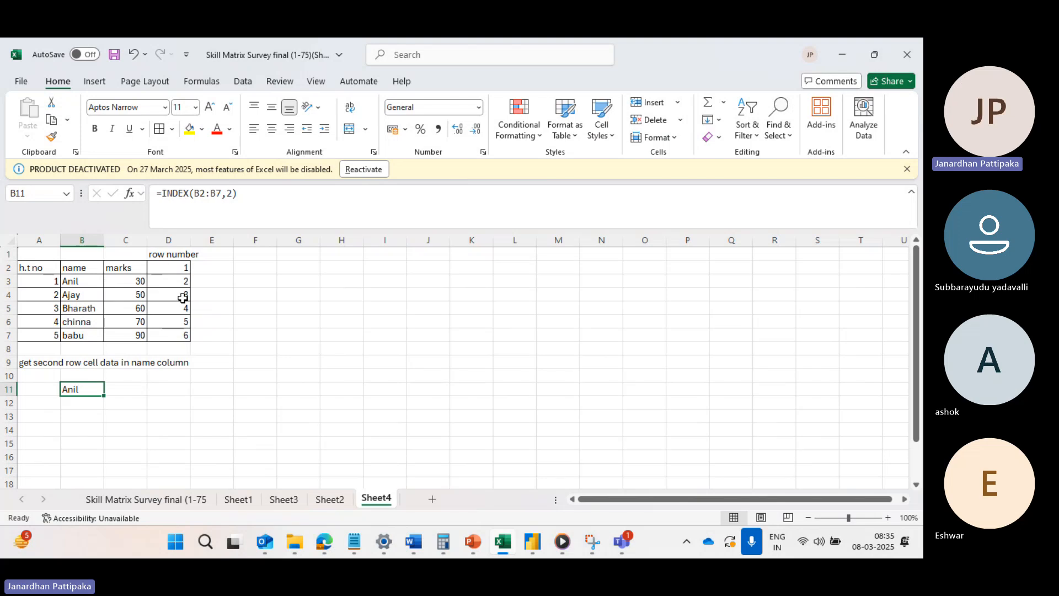
pyautogui.click(81, 405)
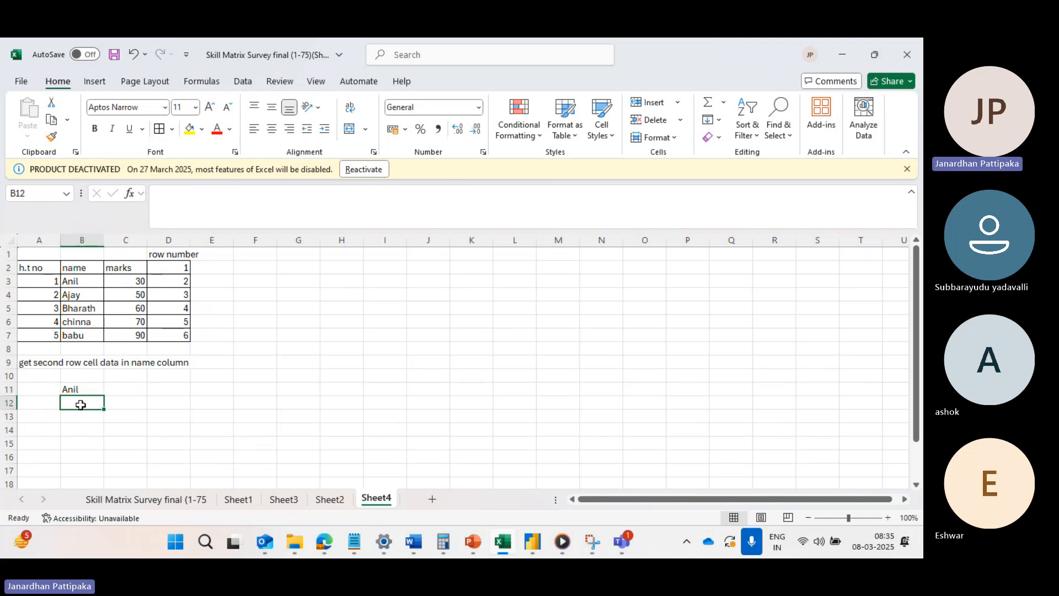
pyautogui.click(77, 295)
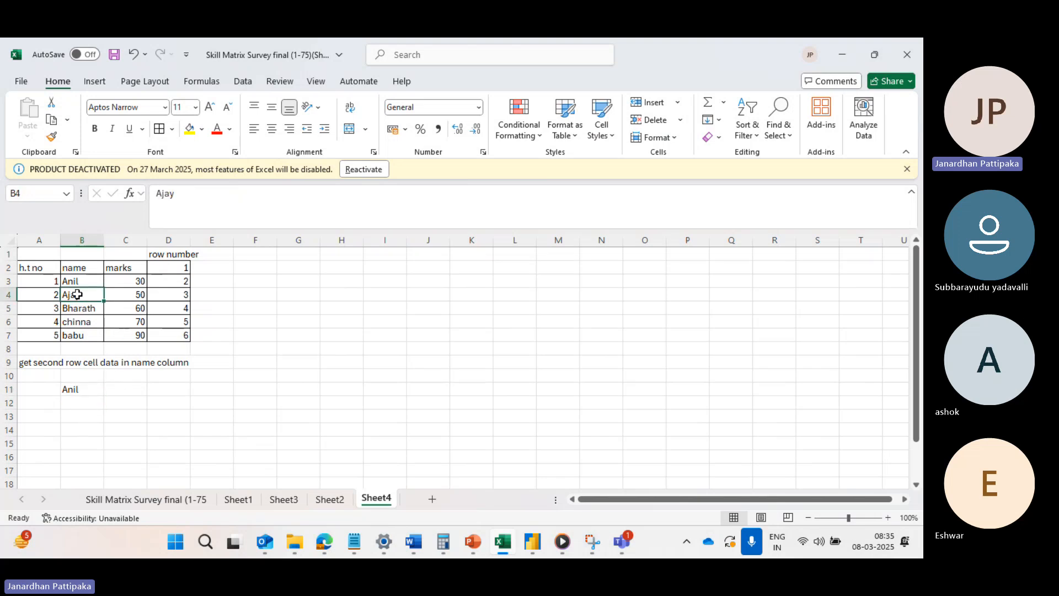
# Enter an INDEX formula in B12 with the array B2:B7 and row number 3.
pyautogui.click(72, 401)
pyautogui.write('=')
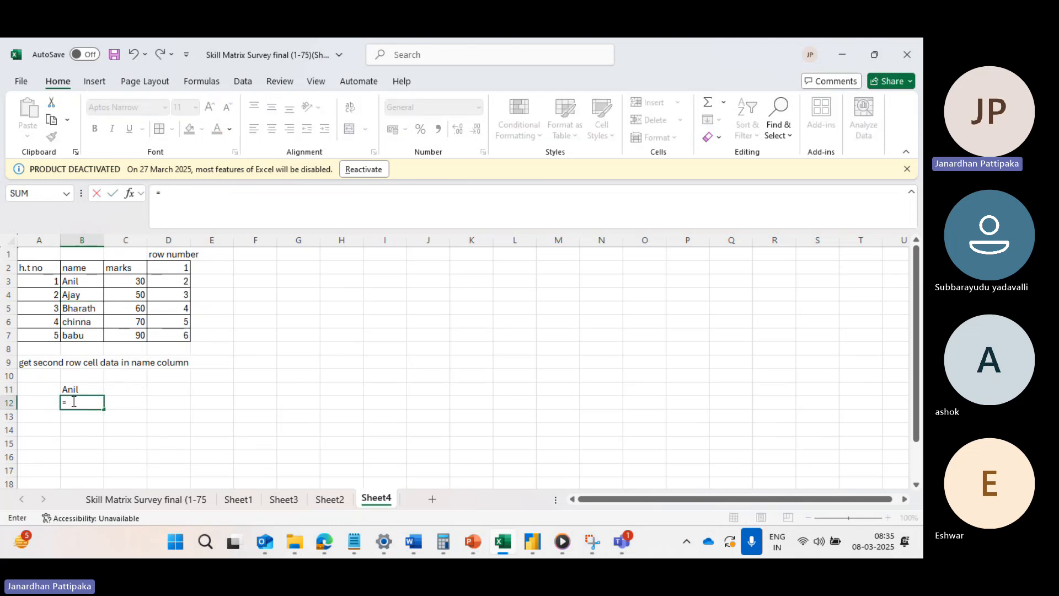
pyautogui.write('INDEX(')
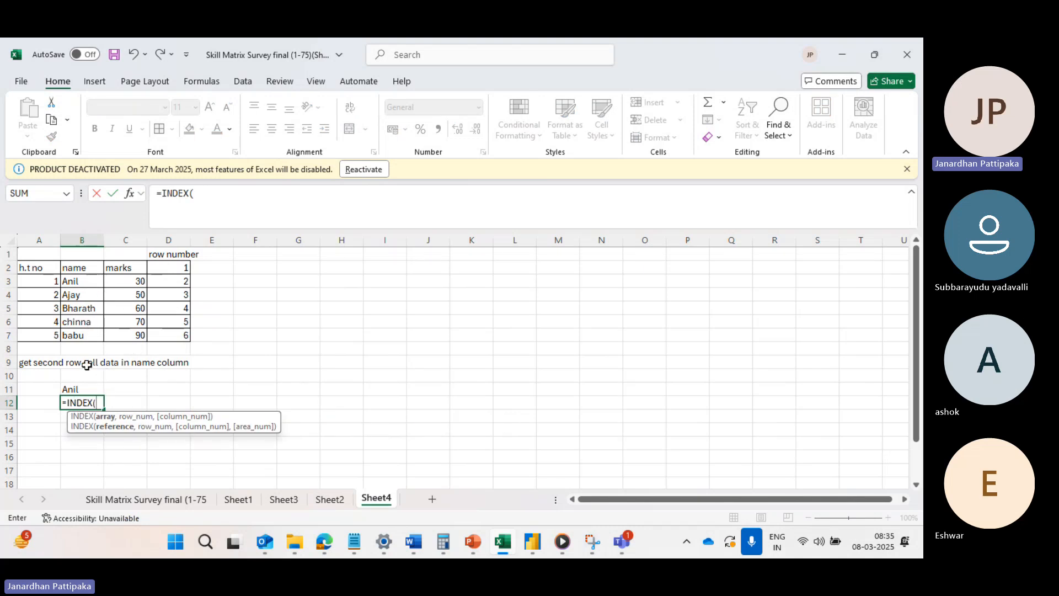
pyautogui.moveTo(78, 267); pyautogui.dragTo(83, 337)
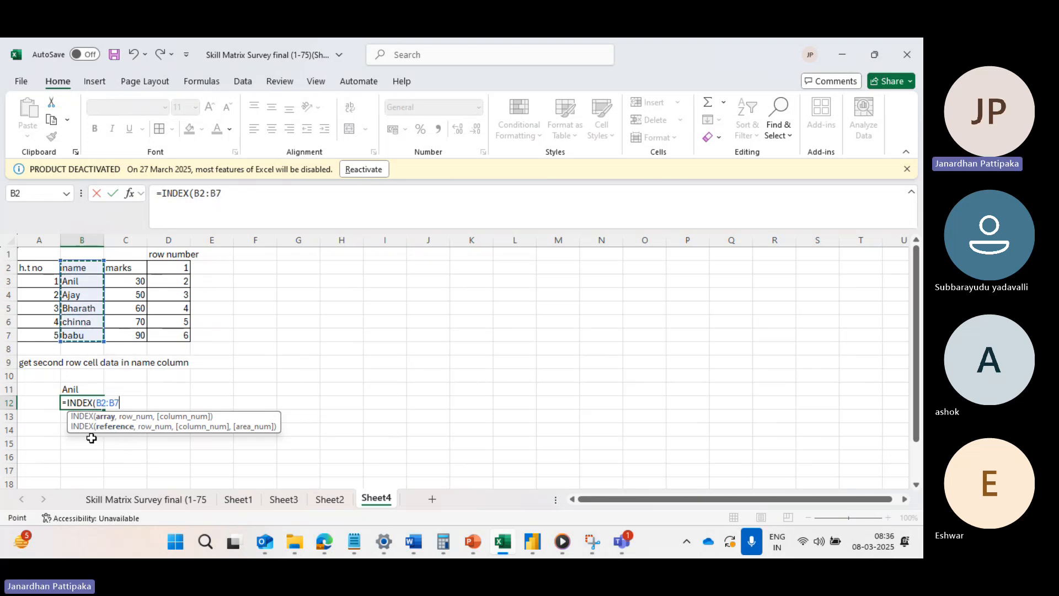
pyautogui.click(235, 195)
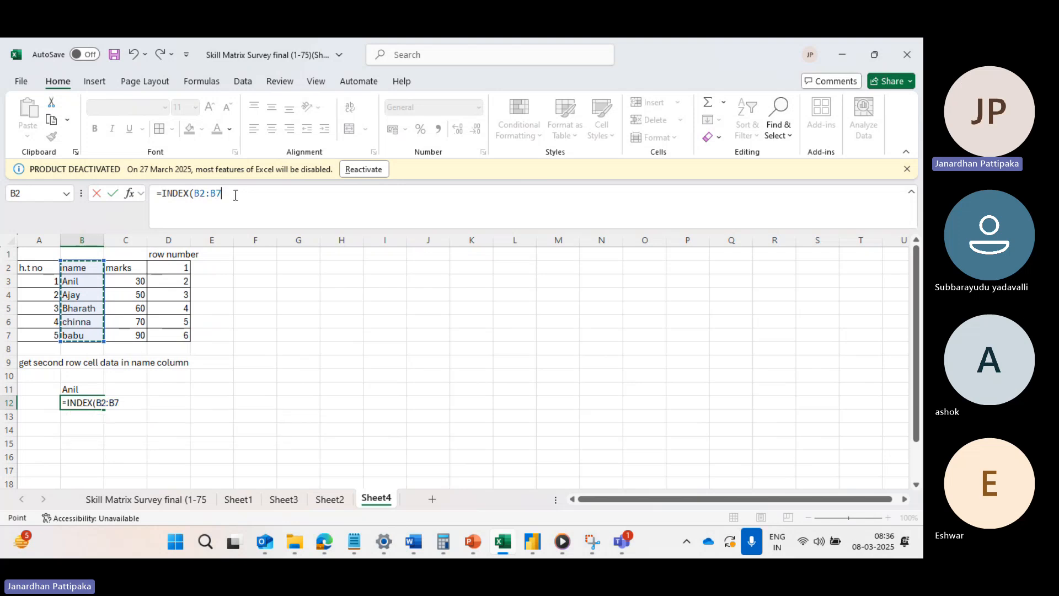
pyautogui.write(',')
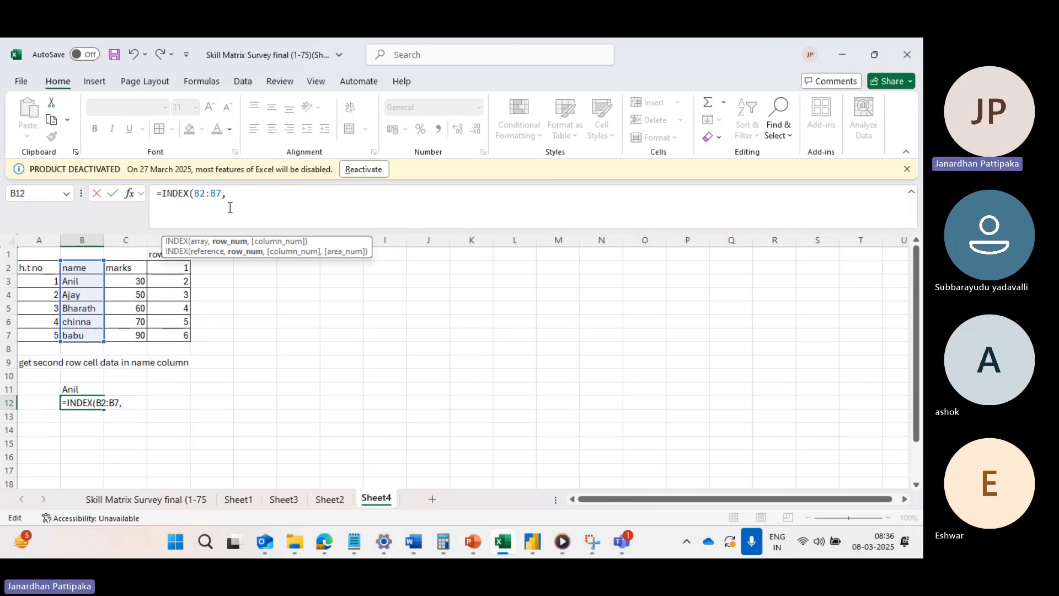
pyautogui.write('3)')
pyautogui.press('Return')
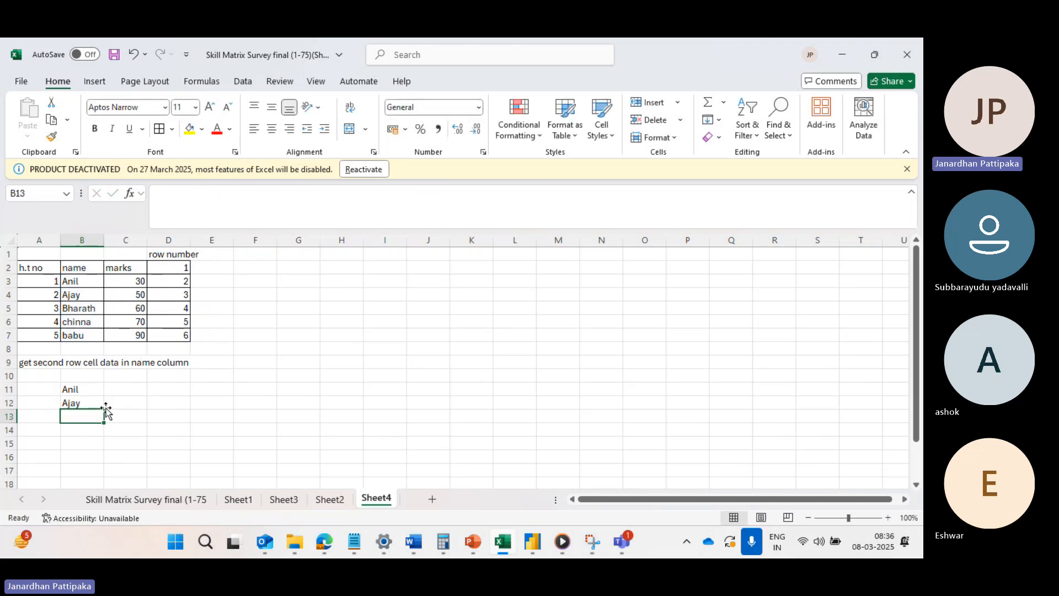
pyautogui.click(80, 403)
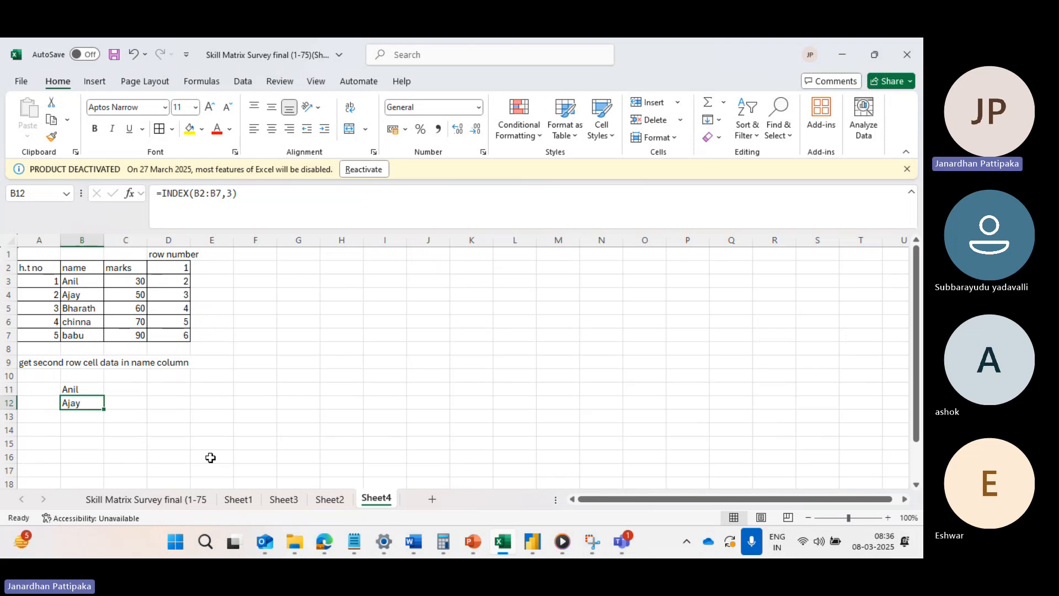
pyautogui.scroll(-1, 183, 468)
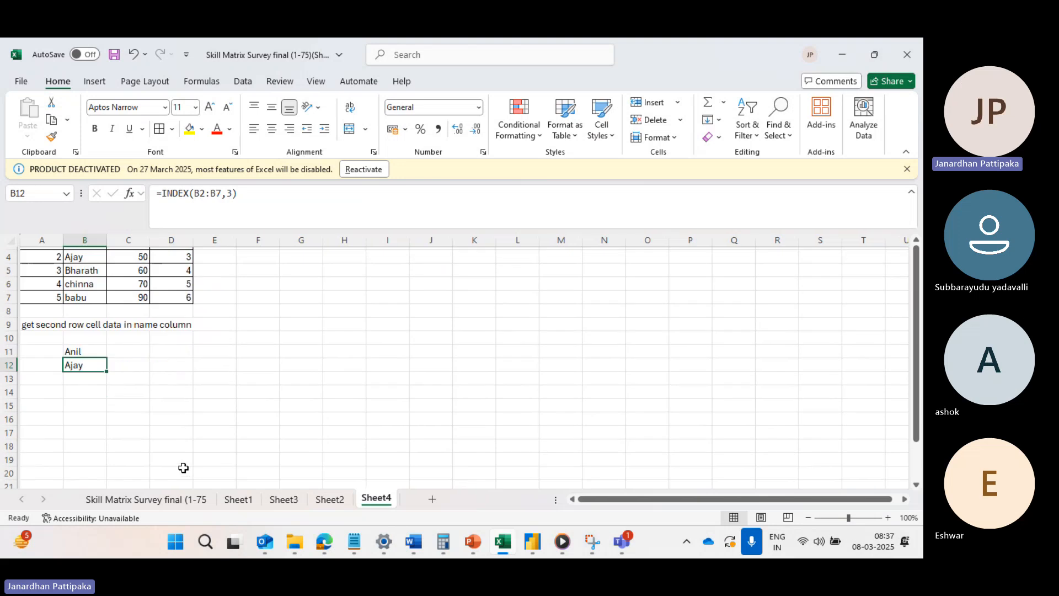
pyautogui.scroll(1, 131, 307)
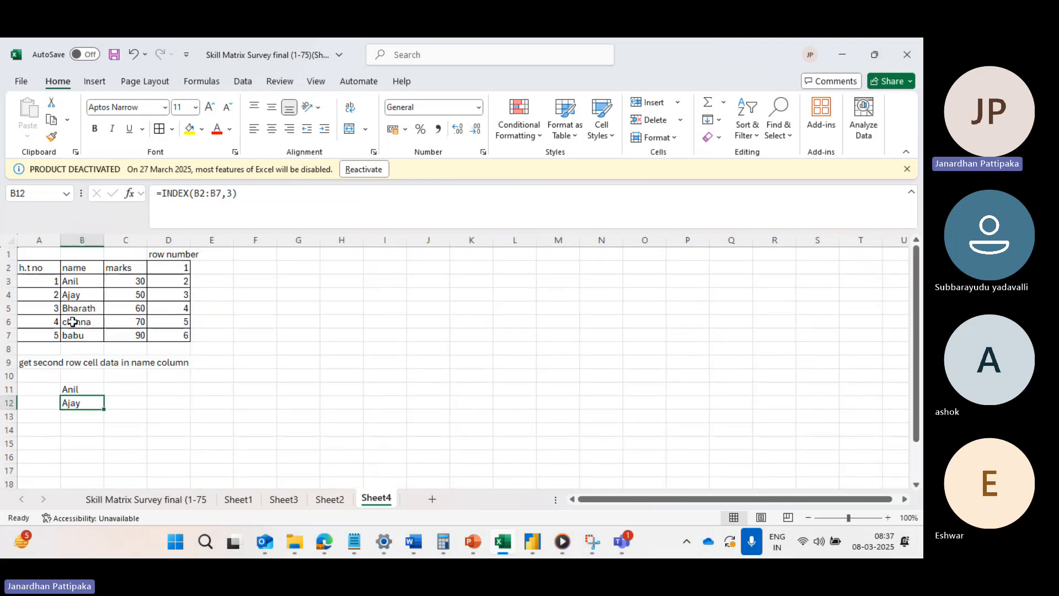
pyautogui.moveTo(42, 263); pyautogui.dragTo(57, 280)
pyautogui.moveTo(84, 286); pyautogui.dragTo(134, 324)
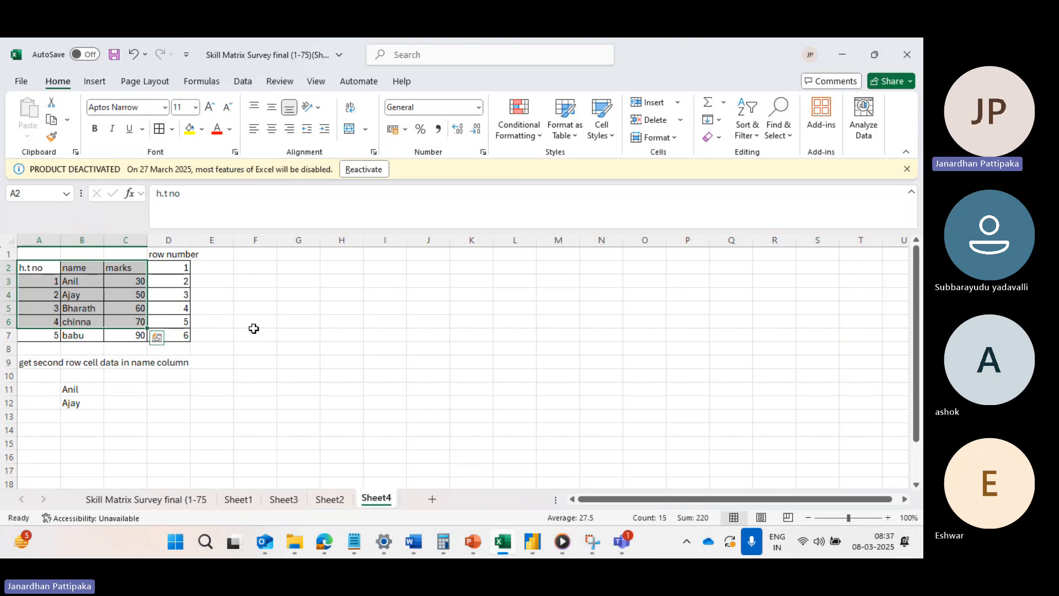
# Enter the headers "HALL TICKET NO" in A19 and "NAME" in B19, widening column A slightly.
pyautogui.scroll(-5, 270, 380)
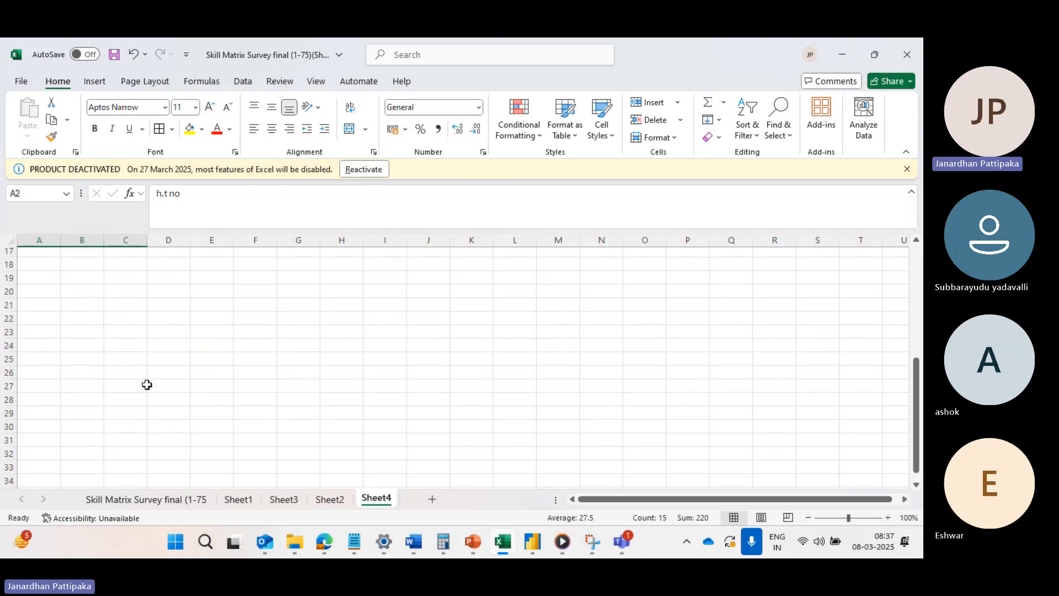
pyautogui.click(45, 279)
pyautogui.write('HA')
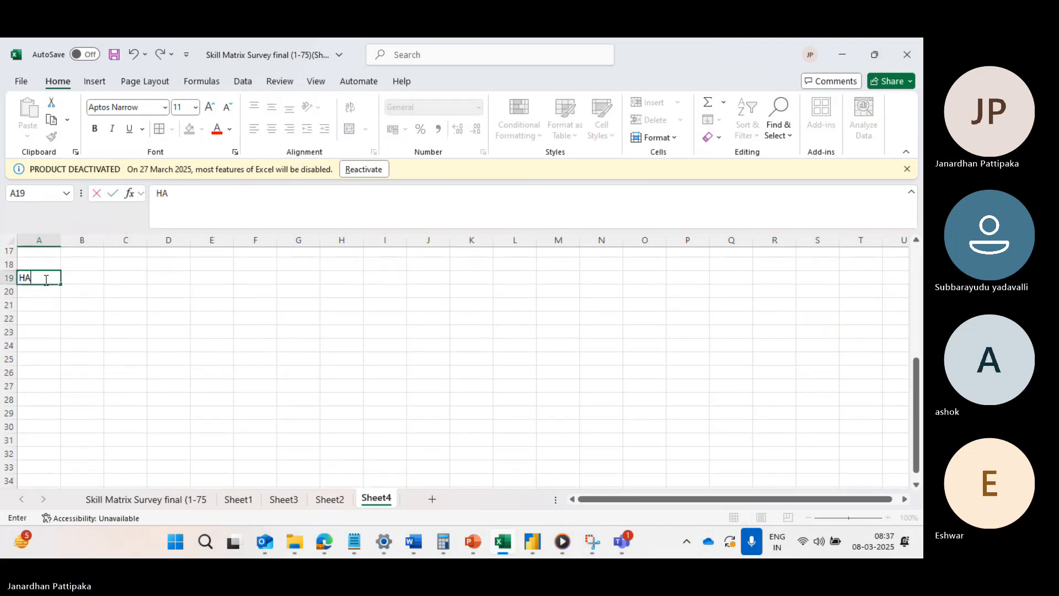
pyautogui.write('LL TICKET NO')
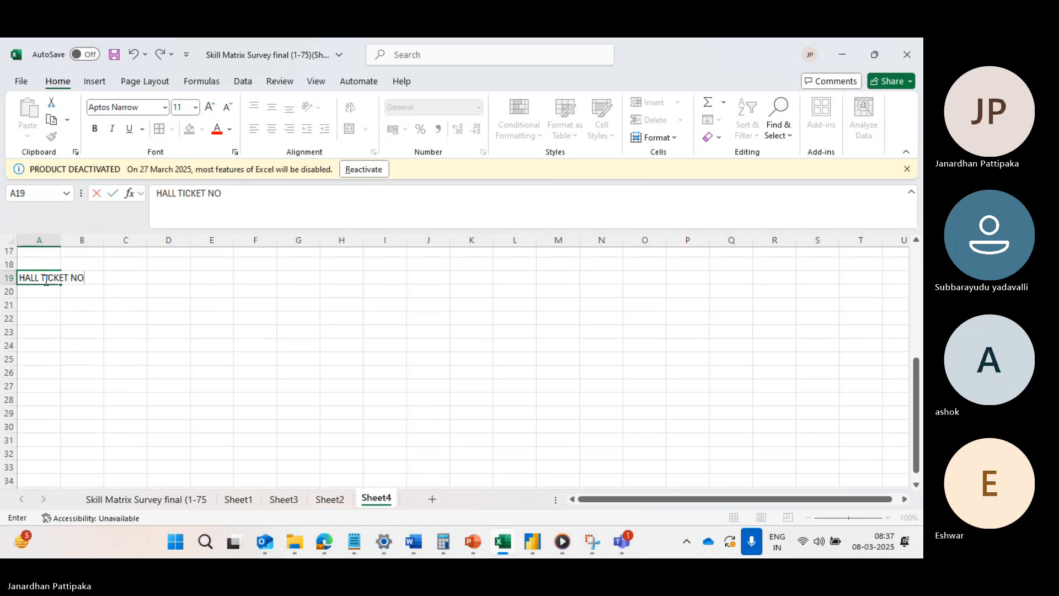
pyautogui.press('Tab')
pyautogui.moveTo(58, 244); pyautogui.dragTo(78, 244)
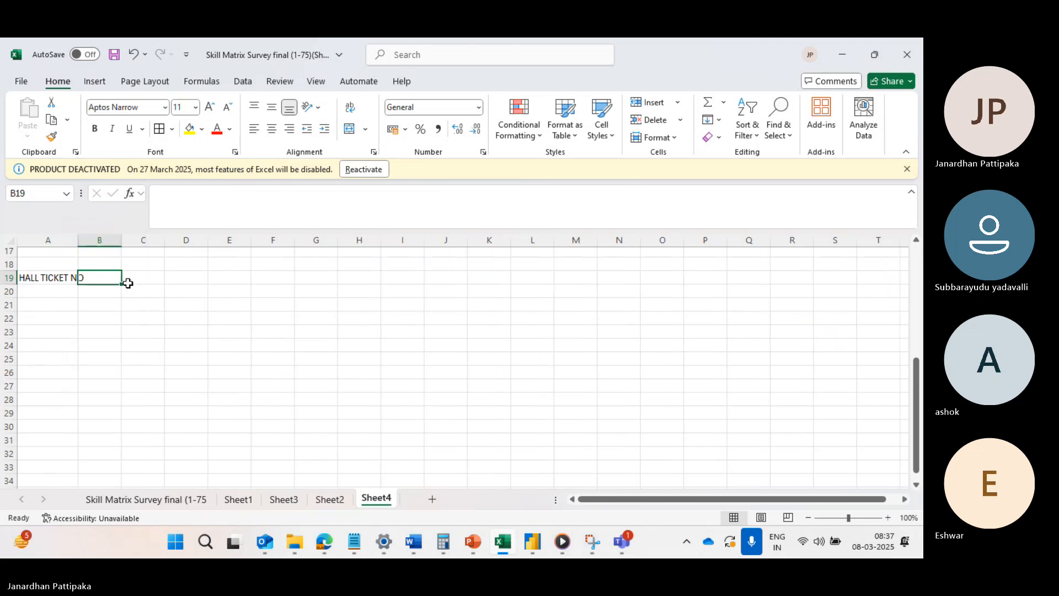
pyautogui.write('NAM')
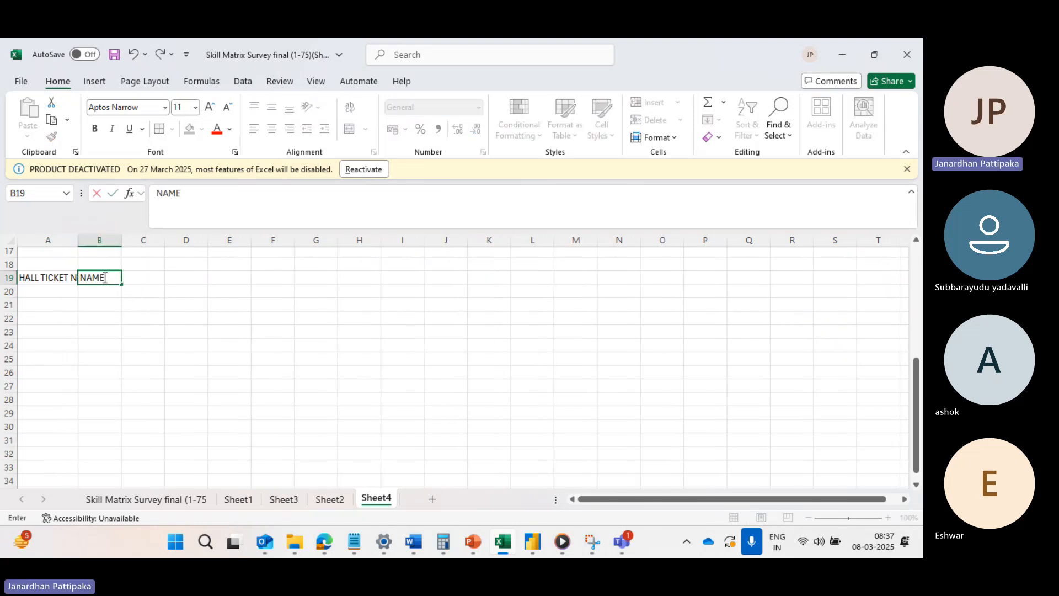
pyautogui.write('E')
# Merge cells A18 and B18 above the new headers and enter "Area-1" in the merged cell.
pyautogui.moveTo(52, 264); pyautogui.dragTo(93, 263)
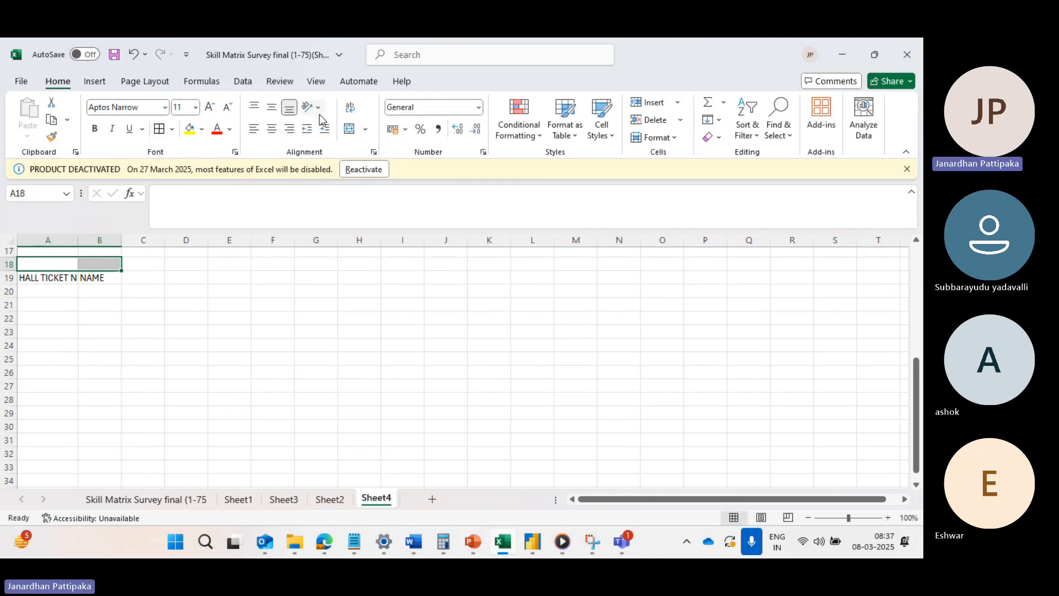
pyautogui.click(366, 129)
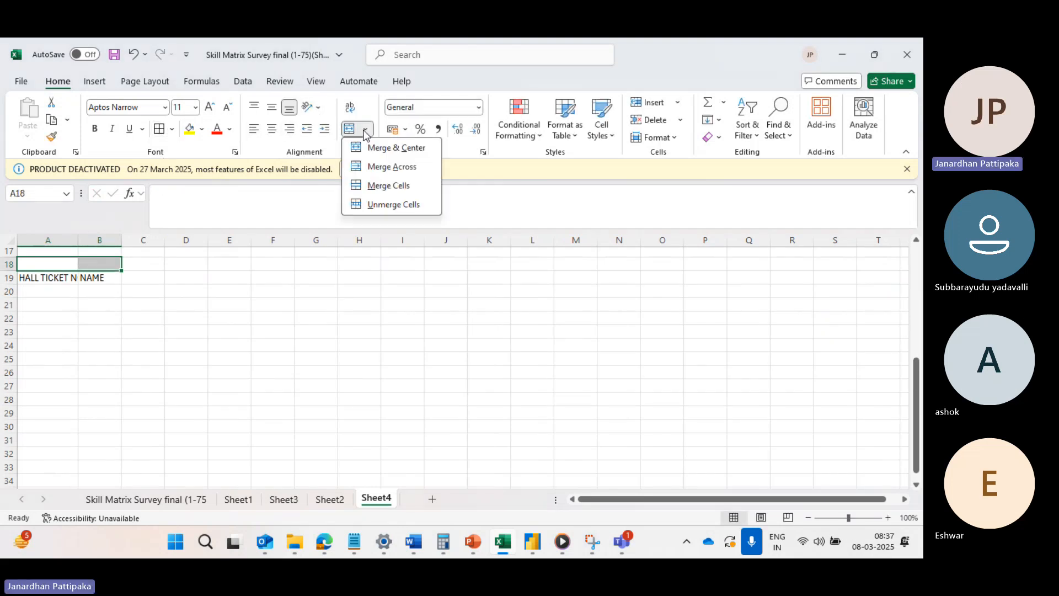
pyautogui.click(386, 186)
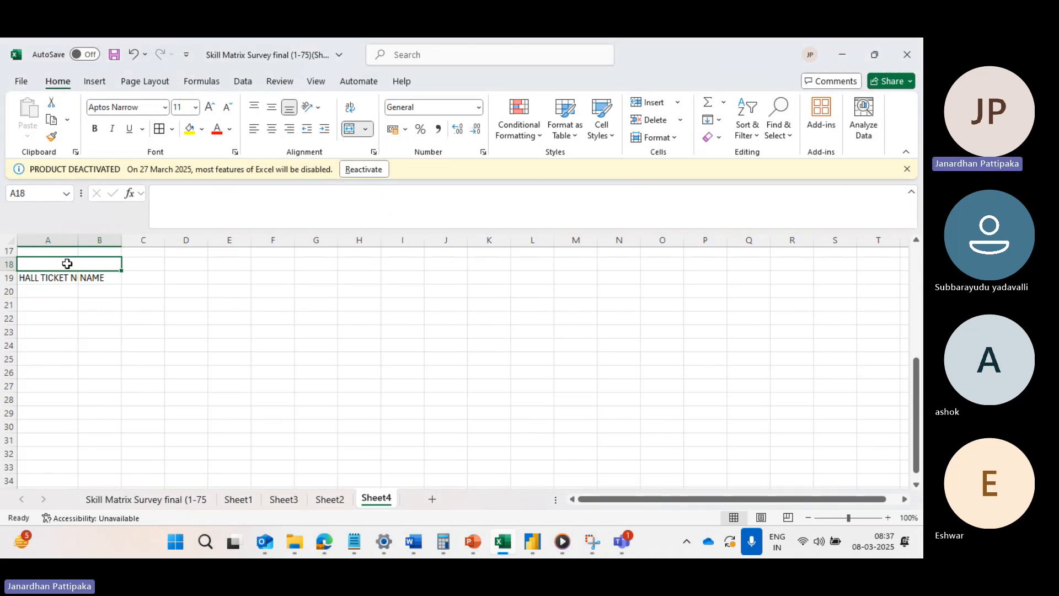
pyautogui.write('aR')
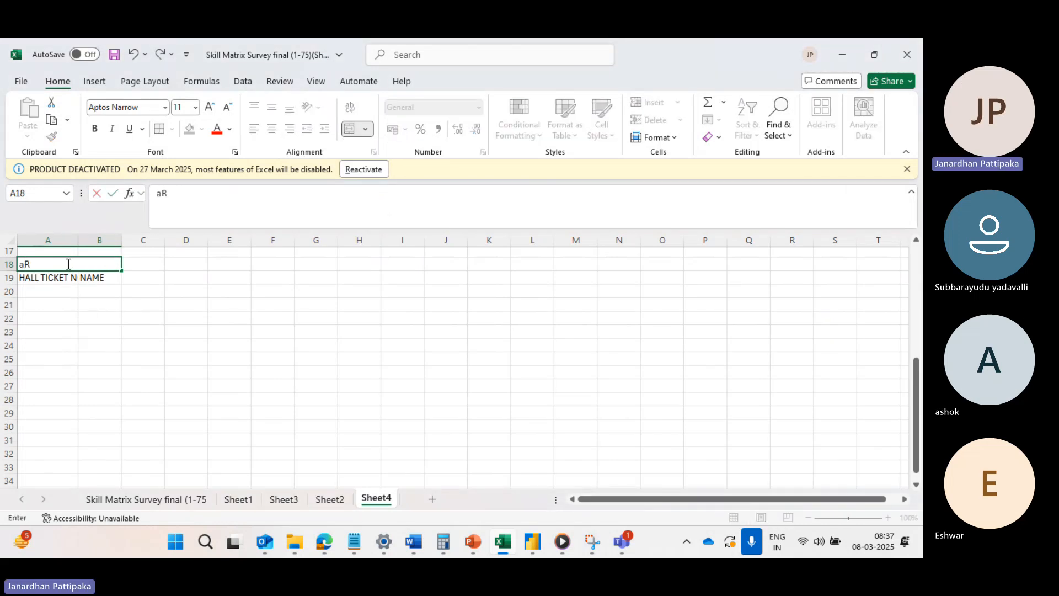
pyautogui.write('EA-1')
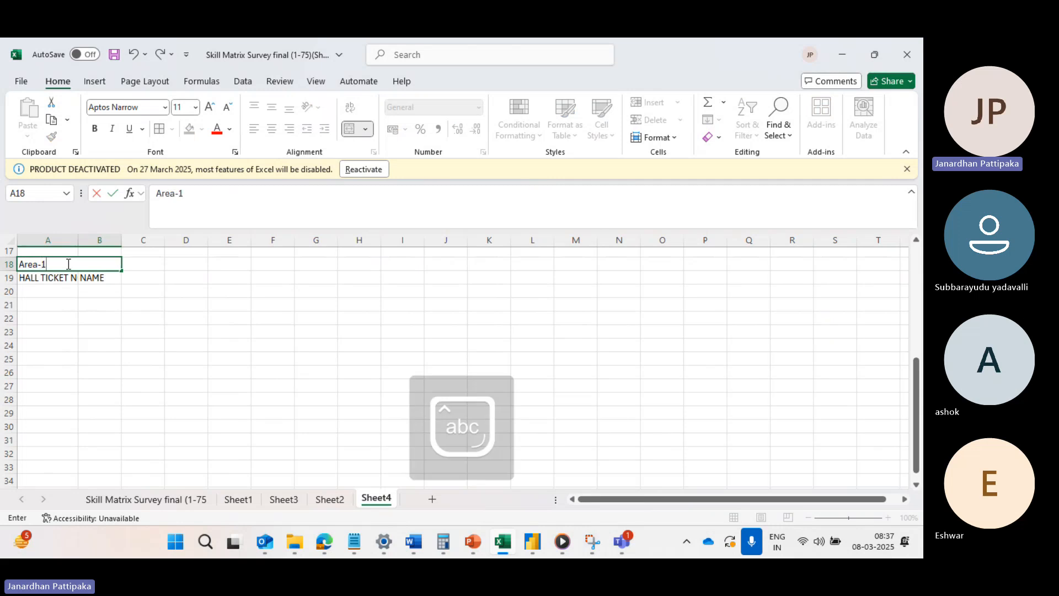
pyautogui.click(83, 315)
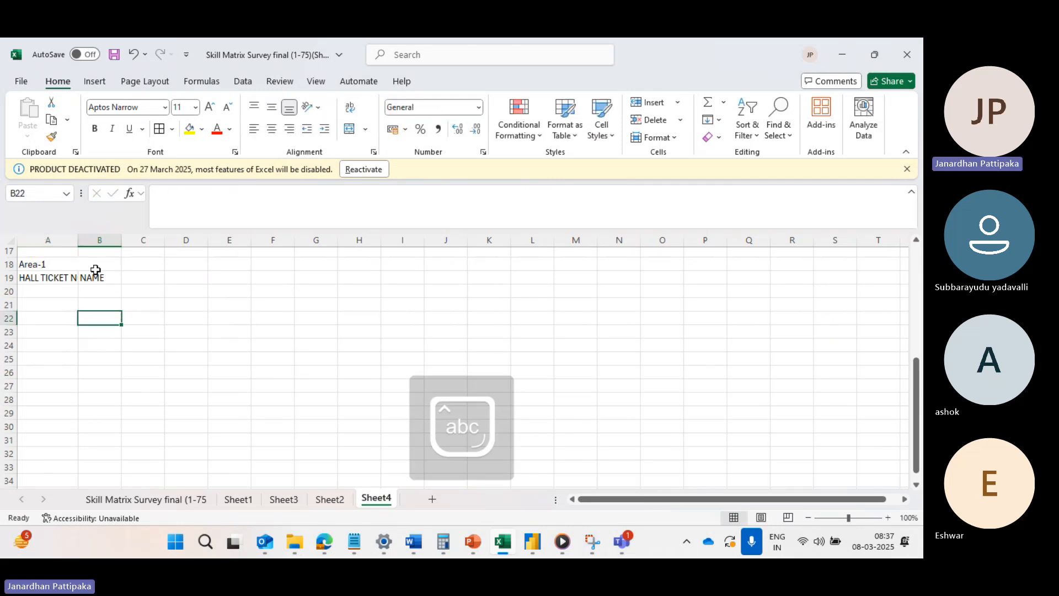
# Widen column A to fit the HALL TICKET NO header and widen column C slightly.
pyautogui.moveTo(78, 243); pyautogui.dragTo(104, 243)
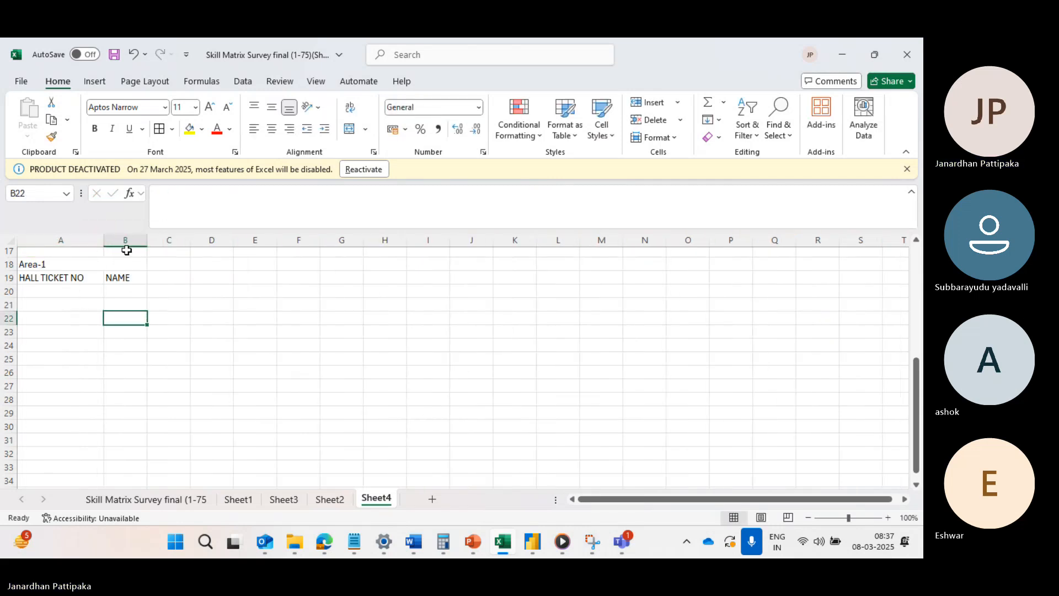
pyautogui.click(163, 250)
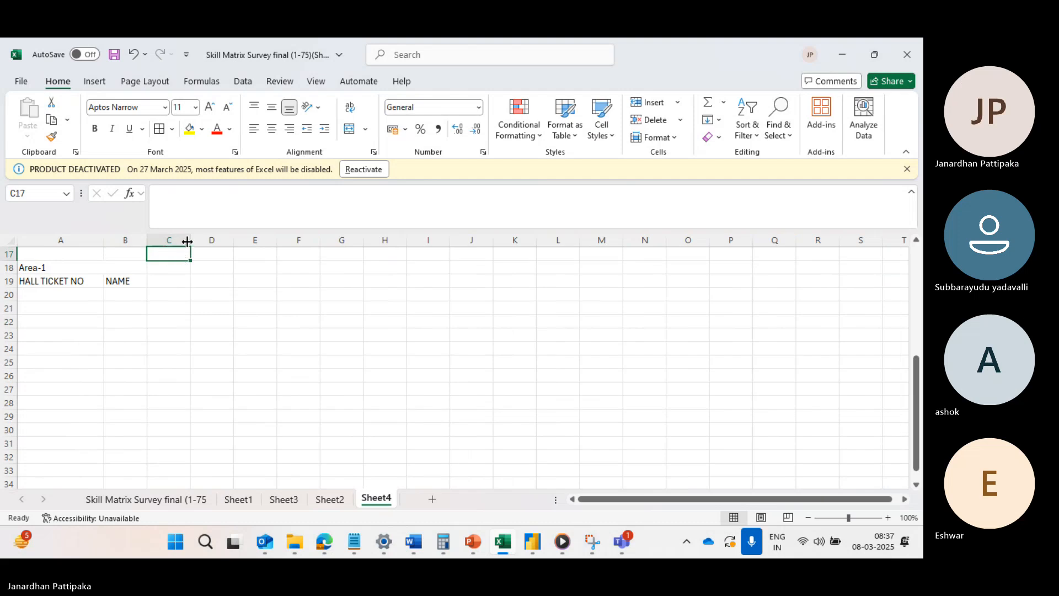
pyautogui.moveTo(188, 241); pyautogui.dragTo(267, 271)
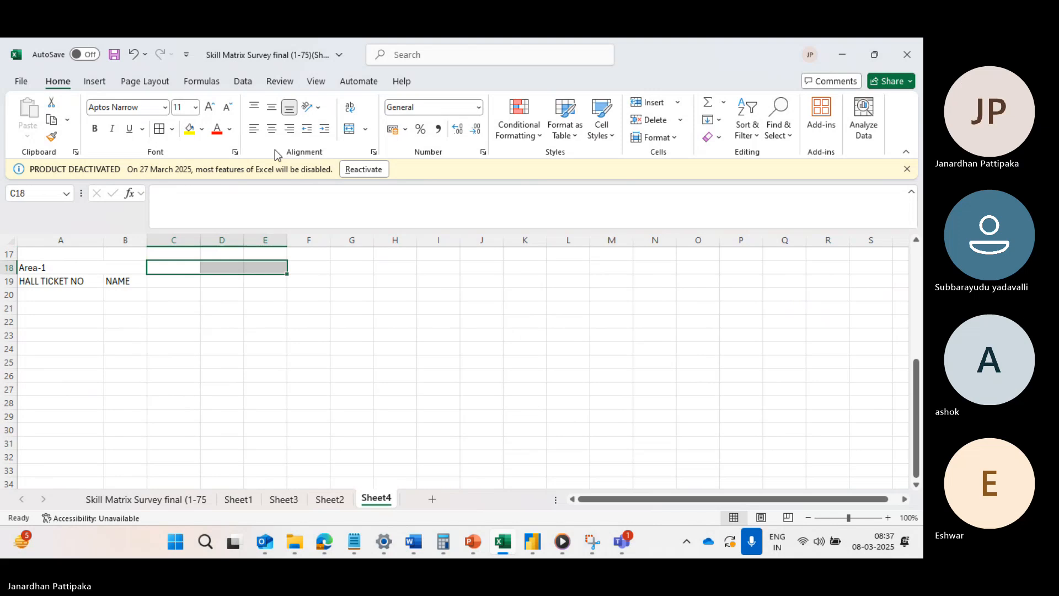
# Merge cells C18 to E18 and enter "Area-2" in the merged cell.
pyautogui.click(364, 131)
pyautogui.click(387, 187)
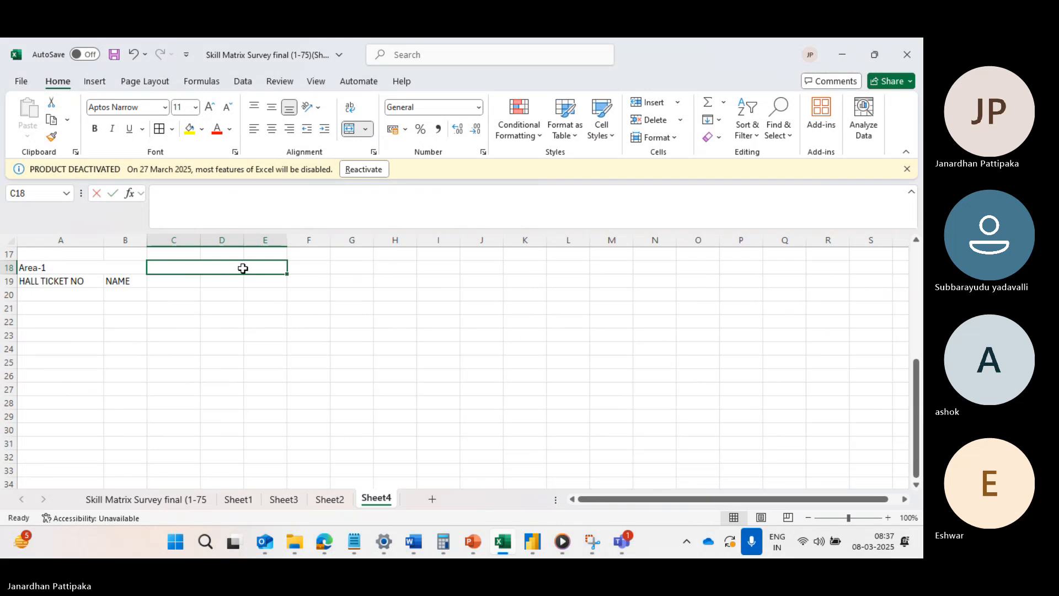
pyautogui.write('Are')
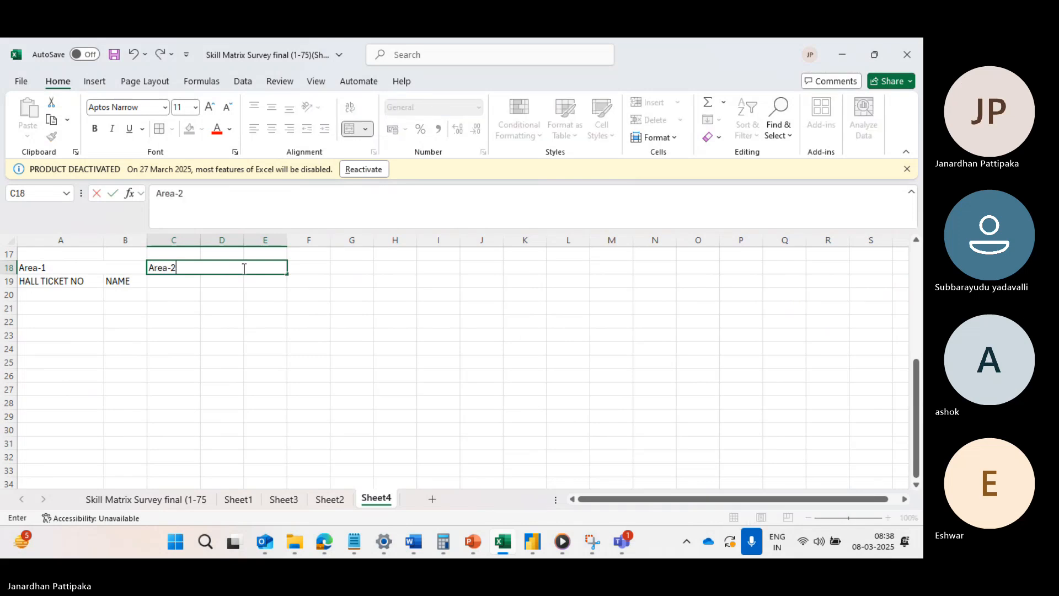
pyautogui.write('a-2')
pyautogui.click(175, 283)
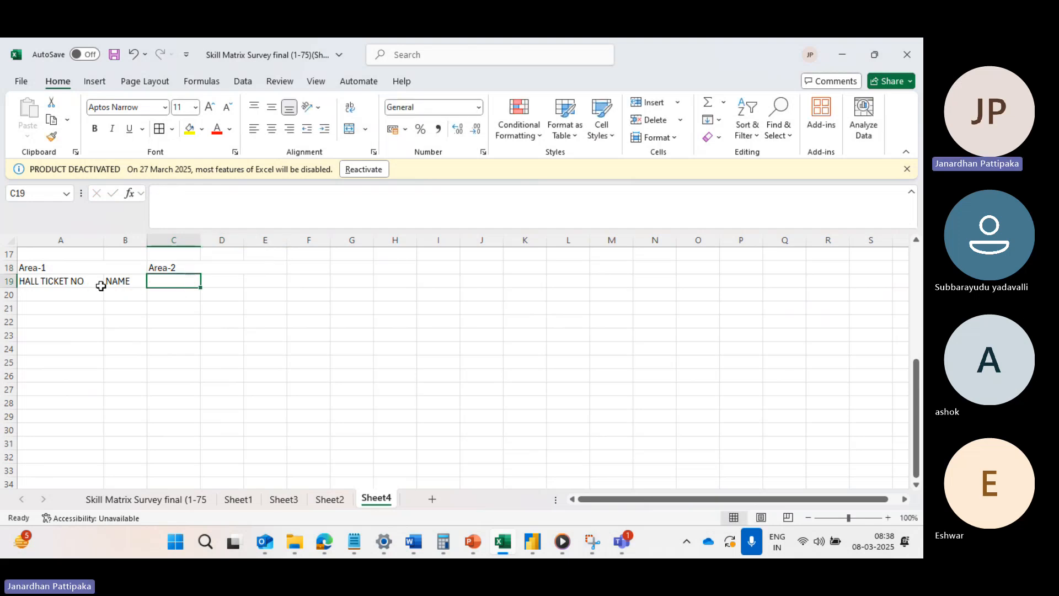
# Center the Area-1 heading horizontally in its merged cell.
pyautogui.click(79, 270)
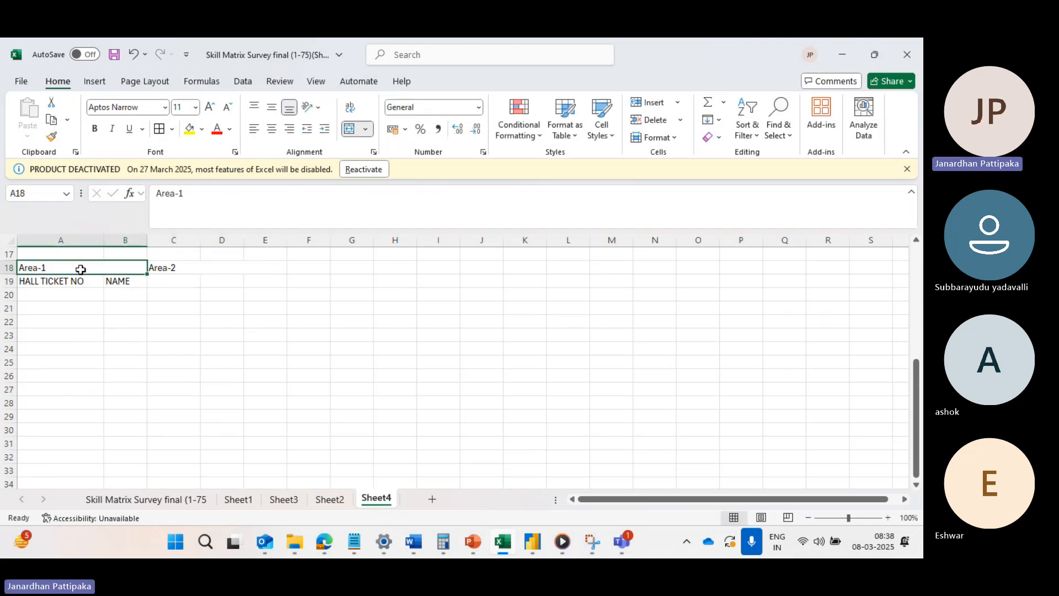
pyautogui.click(272, 129)
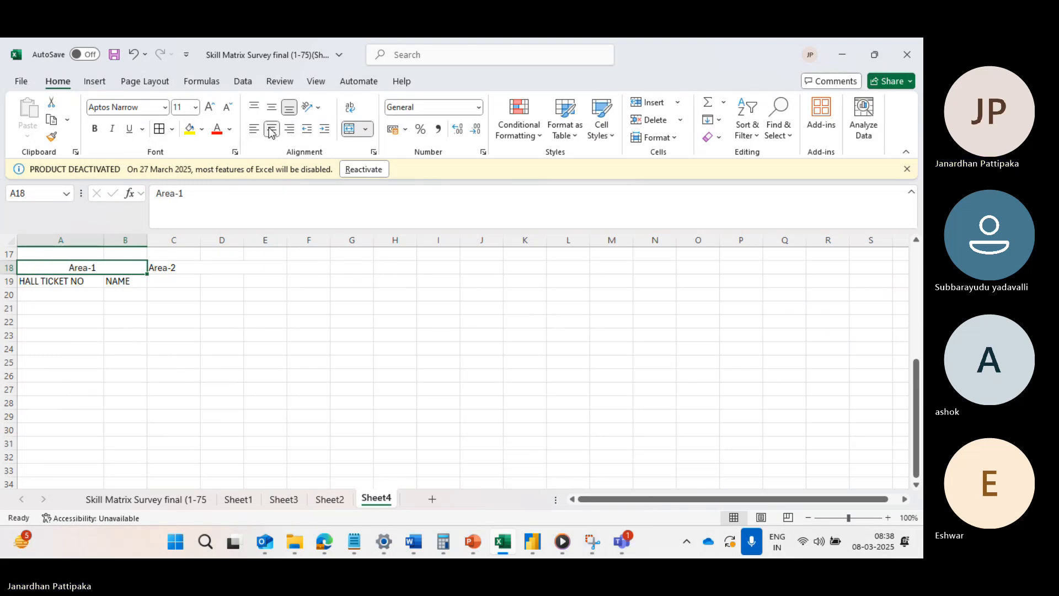
pyautogui.click(176, 272)
# Enter the subject headers "phy", "chem" and "maths" in cells C19 to E19 under Area-2.
pyautogui.click(168, 281)
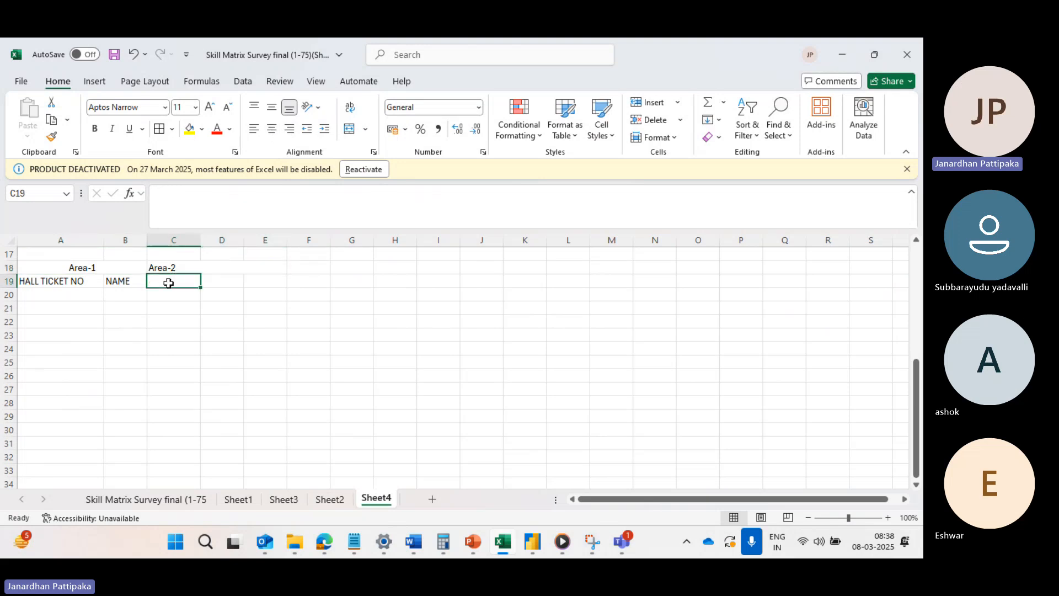
pyautogui.write('ph')
pyautogui.press('Tab')
pyautogui.press('Tab')
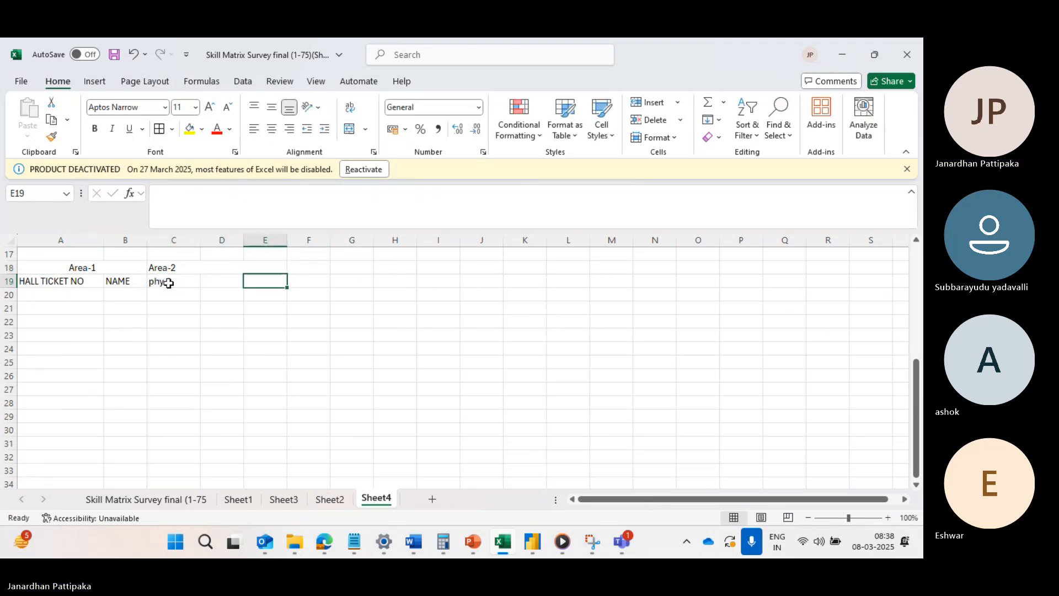
pyautogui.write('che')
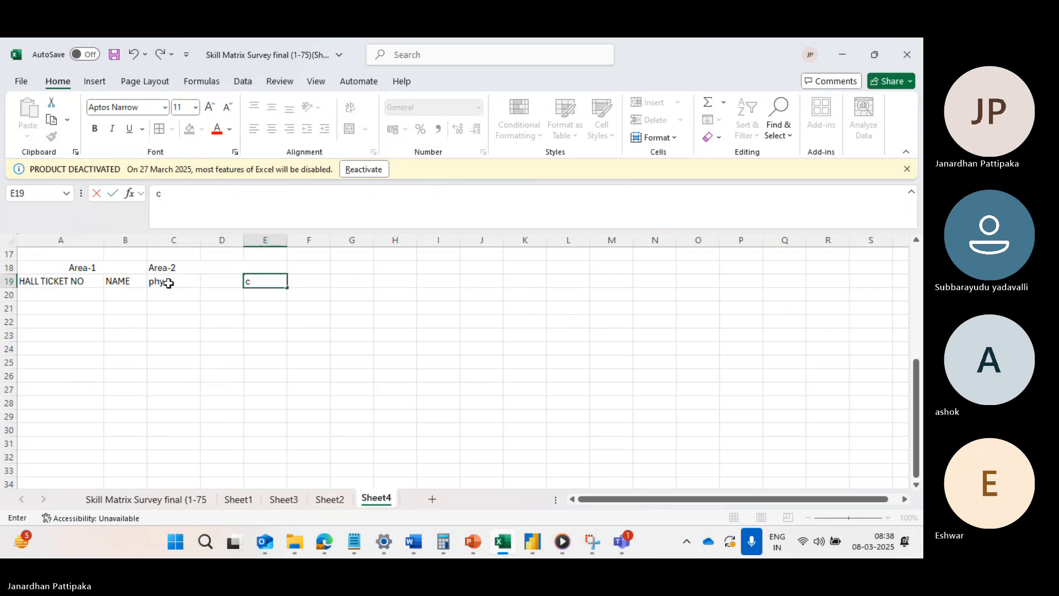
pyautogui.click(212, 283)
pyautogui.write('chem')
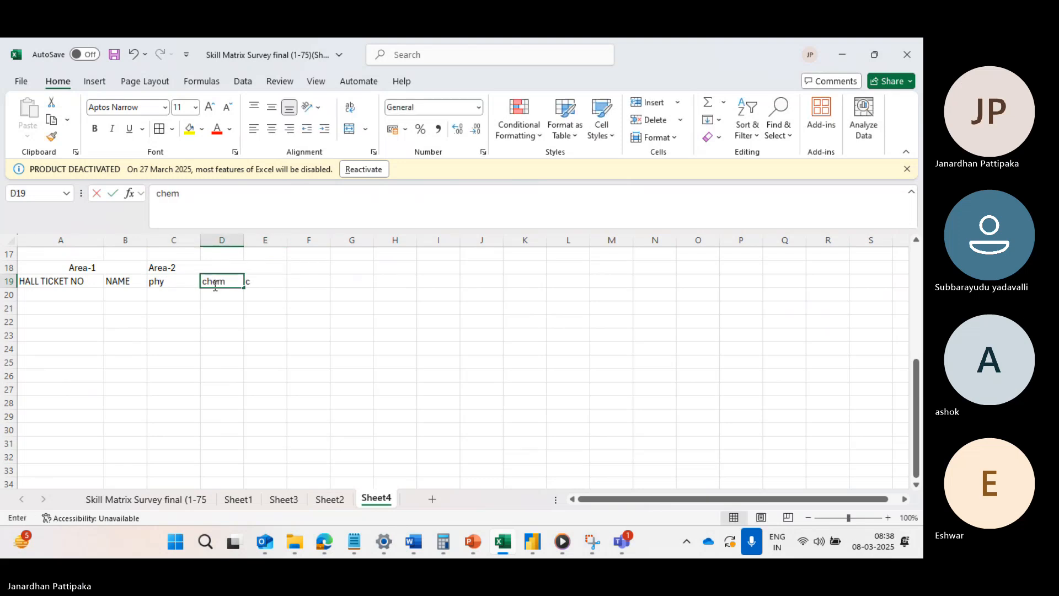
pyautogui.click(260, 280)
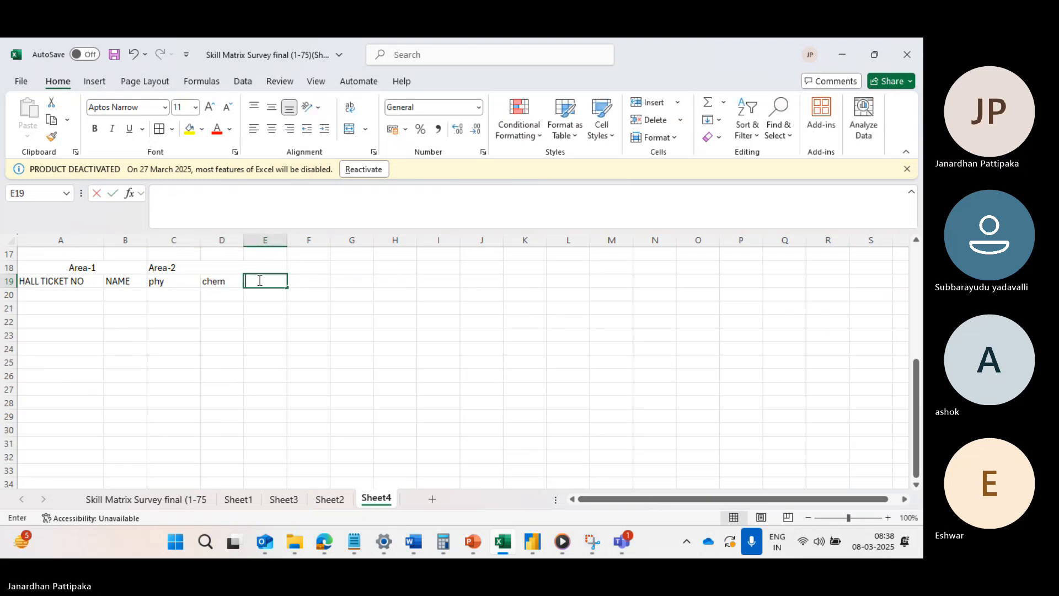
pyautogui.press('BackSpace')
pyautogui.write('maths')
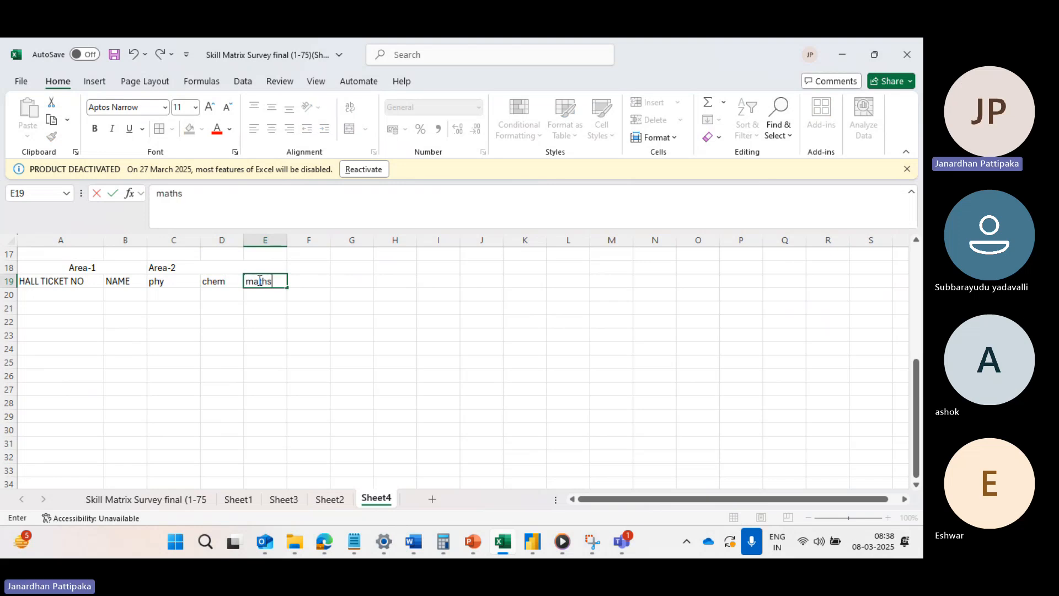
pyautogui.press('Tab')
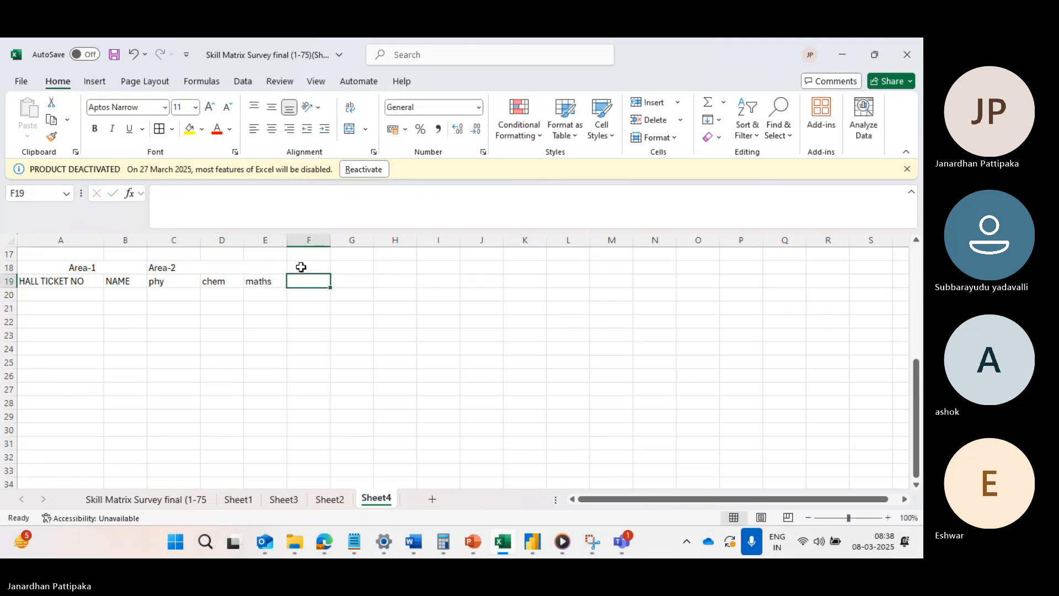
# Merge cells F18 and G18 and enter "Area-3" in the merged cell.
pyautogui.moveTo(300, 266); pyautogui.dragTo(356, 273)
pyautogui.click(366, 129)
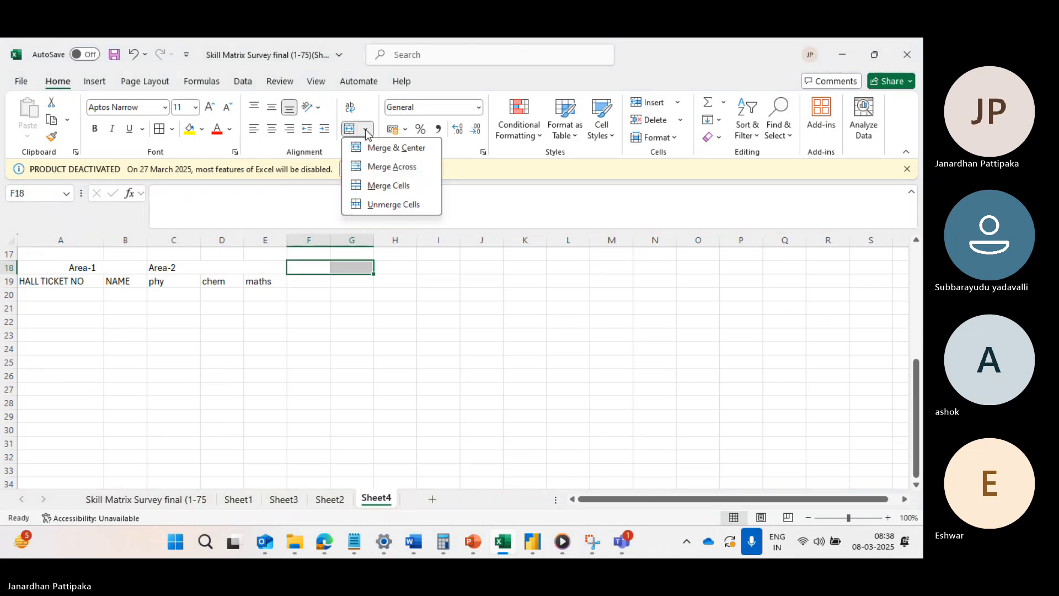
pyautogui.click(386, 187)
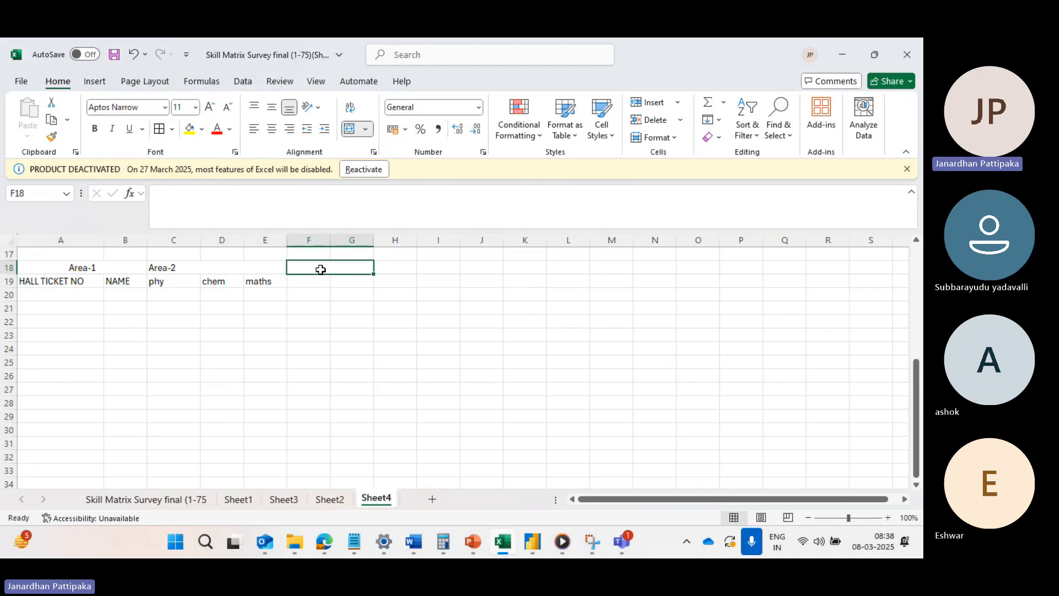
pyautogui.write('Area-3')
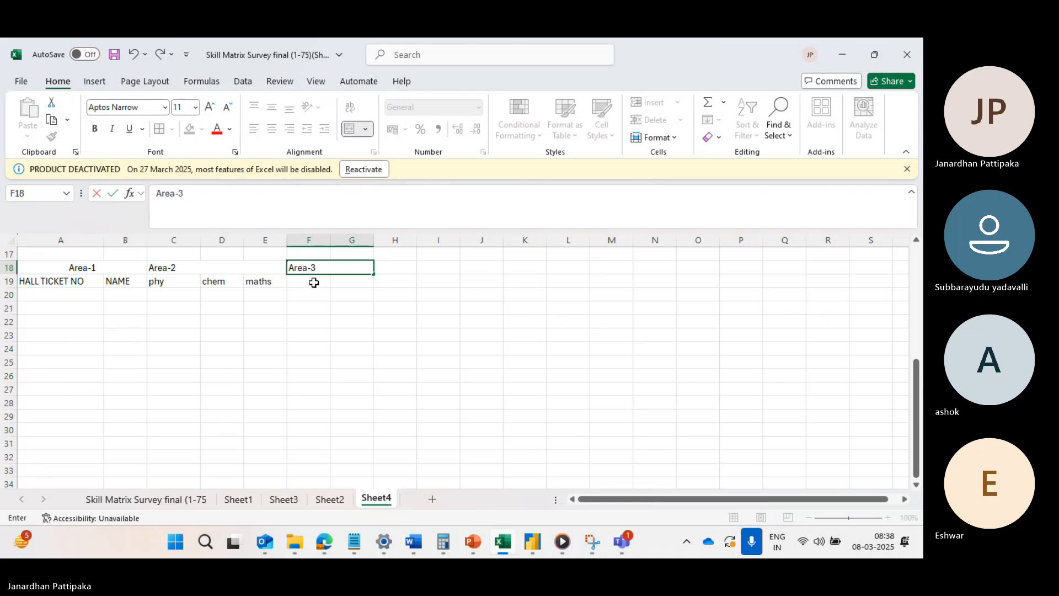
# Enter the headers "total" in F19 and "average" in G19 under Area-3.
pyautogui.click(311, 283)
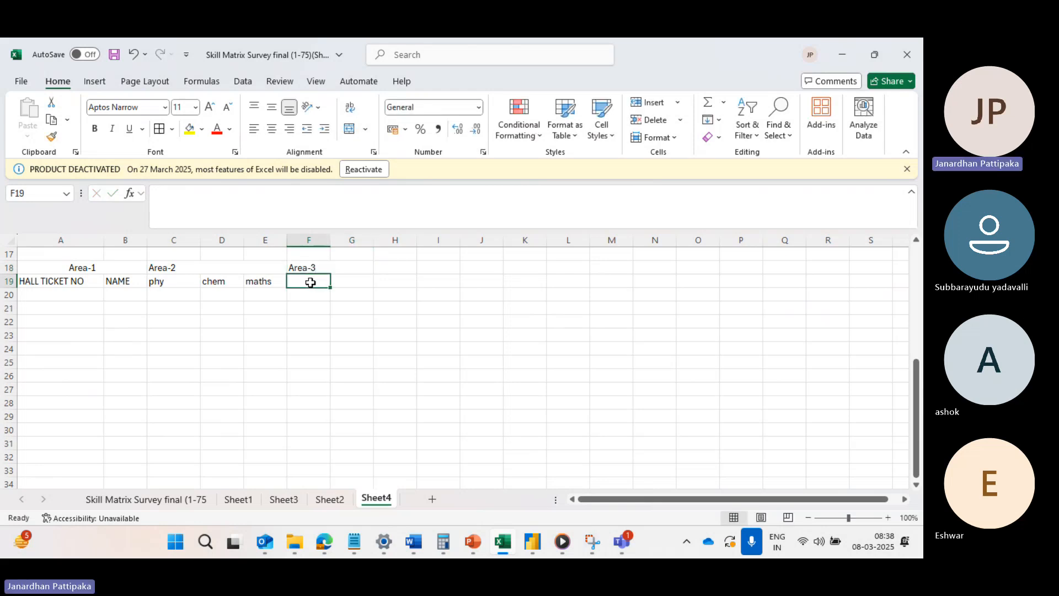
pyautogui.write('total')
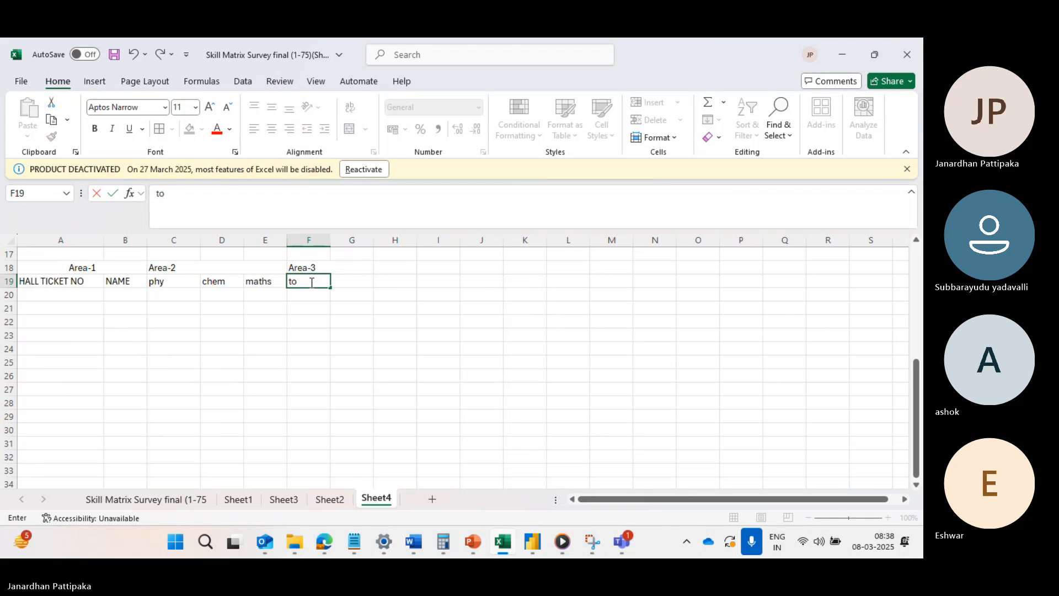
pyautogui.click(352, 281)
pyautogui.write('average')
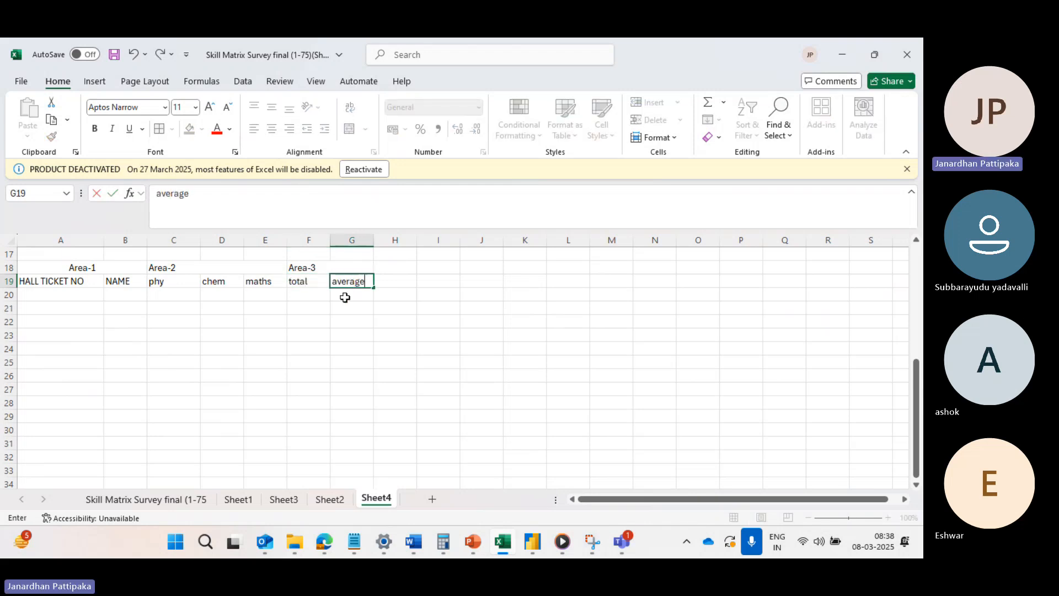
pyautogui.click(347, 295)
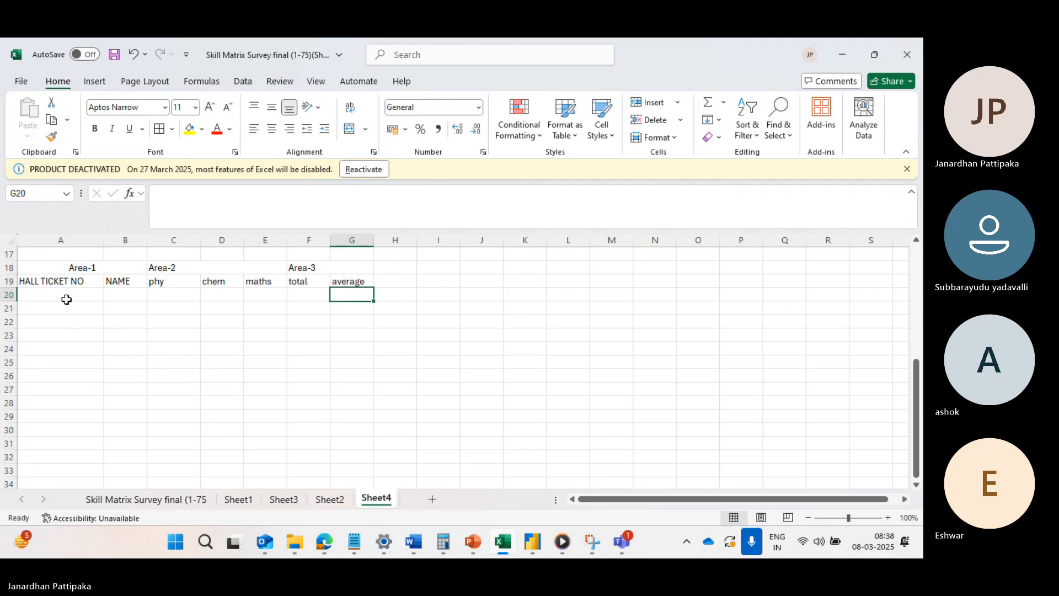
# Fill the merged Area-1 heading cell with a light blue theme color.
pyautogui.click(70, 267)
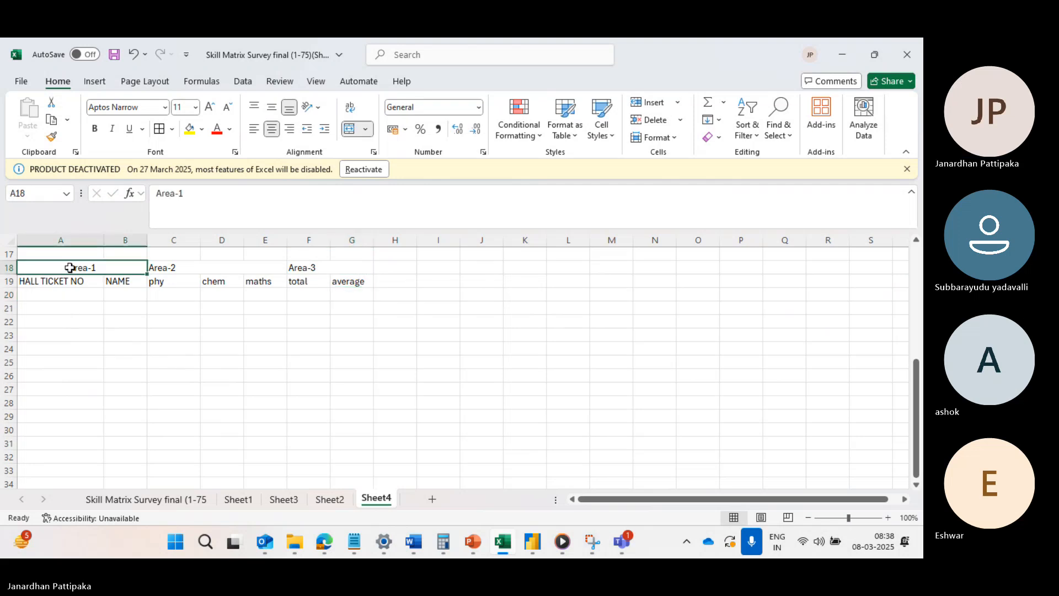
pyautogui.click(201, 132)
pyautogui.click(263, 220)
pyautogui.click(265, 221)
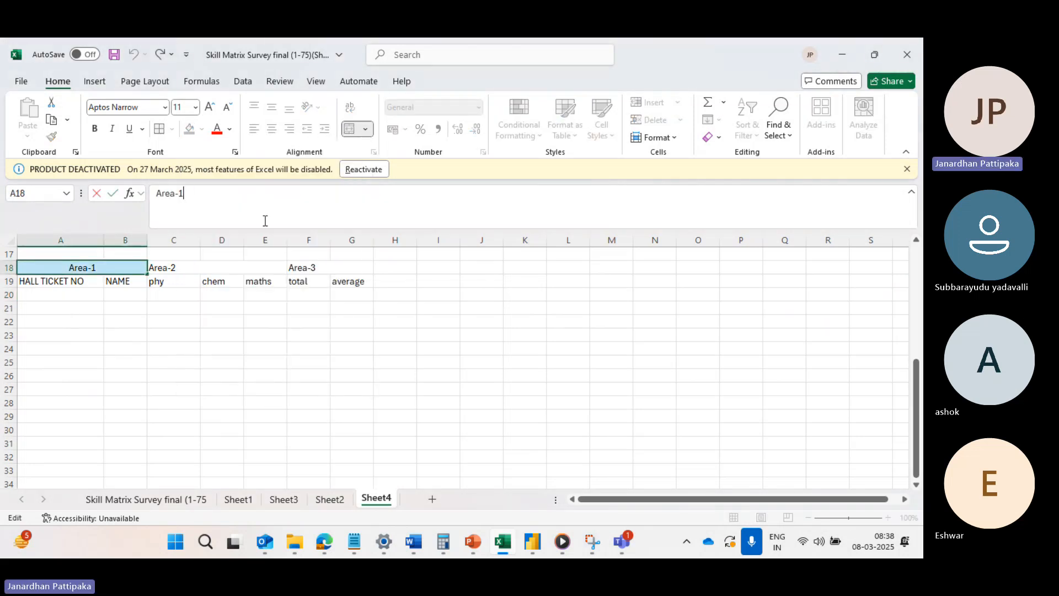
# Fill the Area-2 heading with light green and the Area-3 heading with dark blue.
pyautogui.click(191, 269)
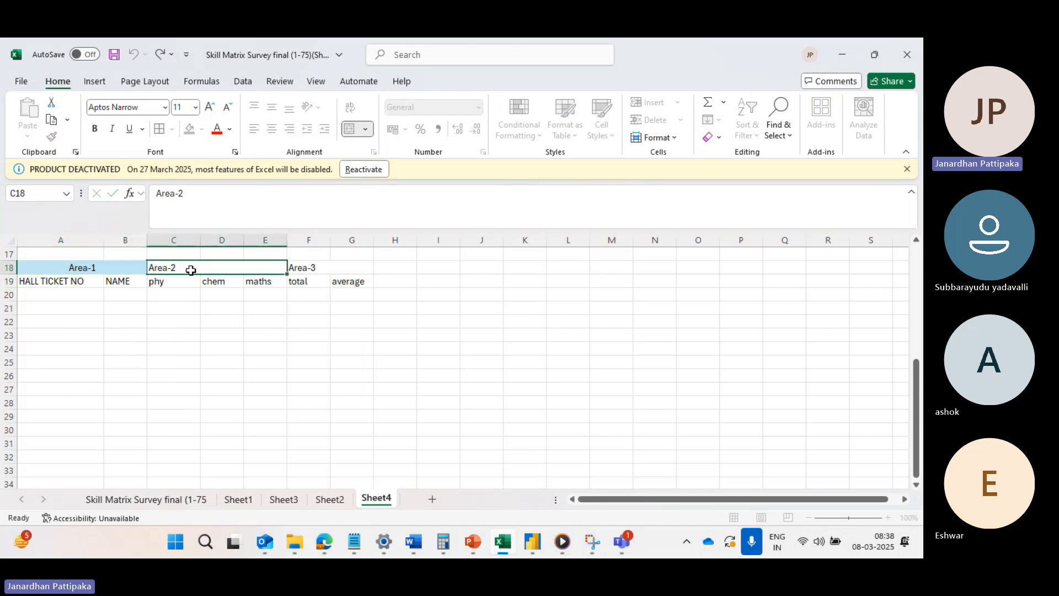
pyautogui.click(202, 131)
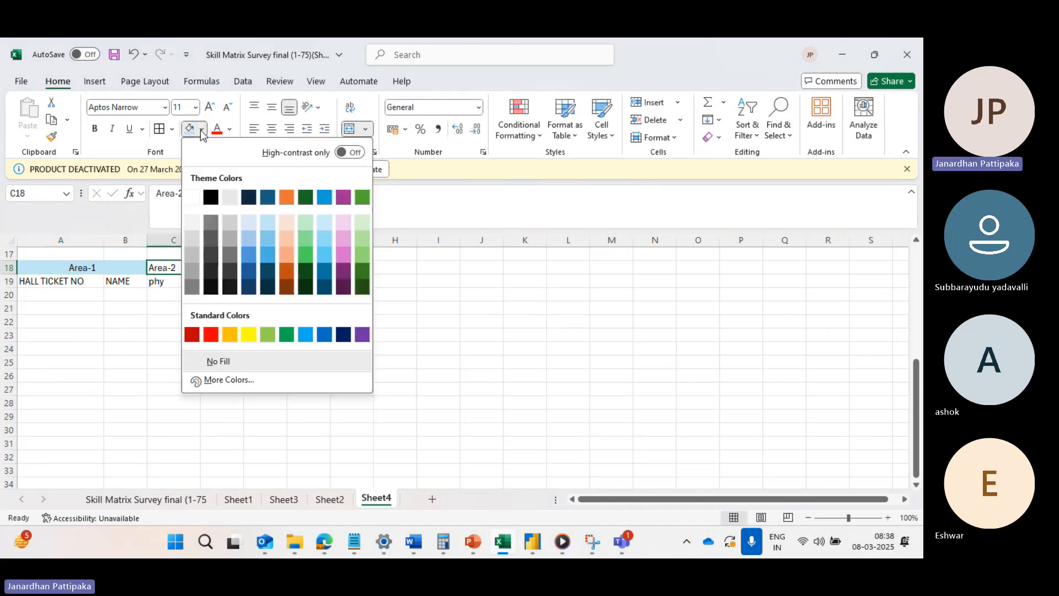
pyautogui.click(364, 241)
pyautogui.click(301, 268)
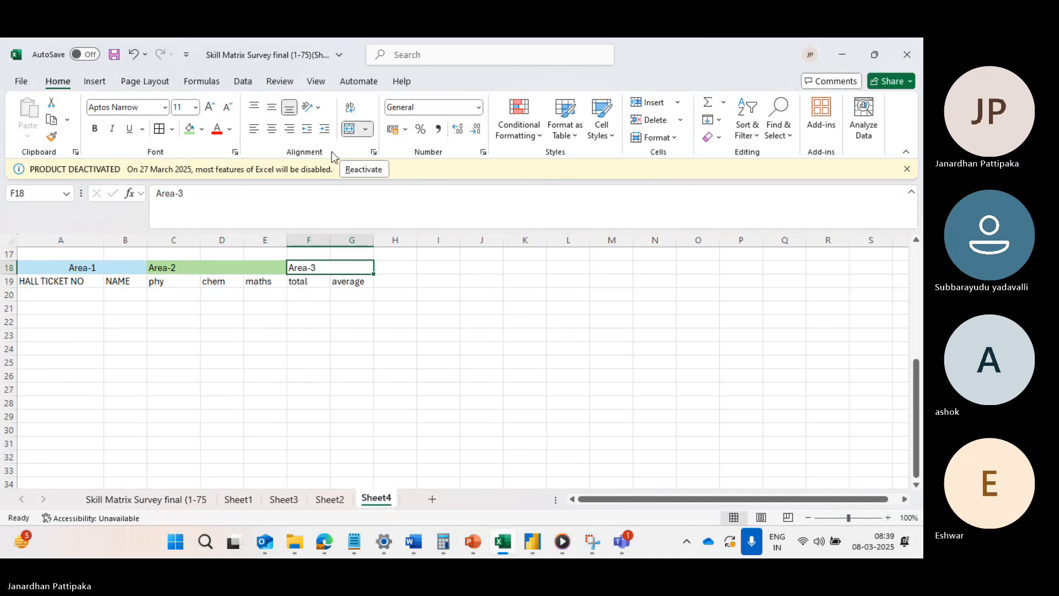
pyautogui.click(202, 133)
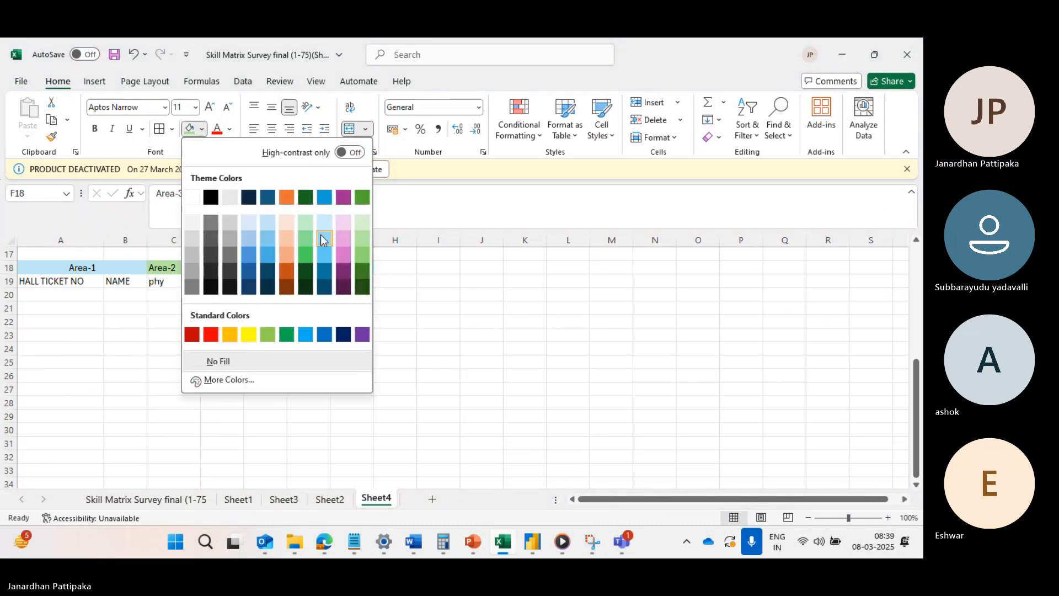
pyautogui.click(327, 272)
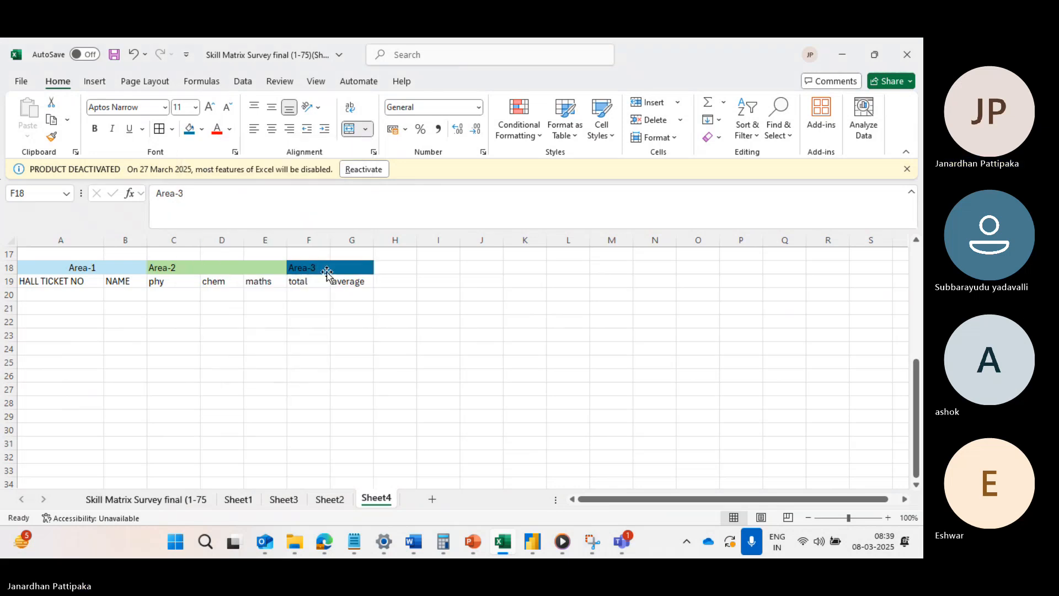
# Enter the numbers 1 to 5 down the HALL TICKET NO column in cells A20 to A24.
pyautogui.click(45, 293)
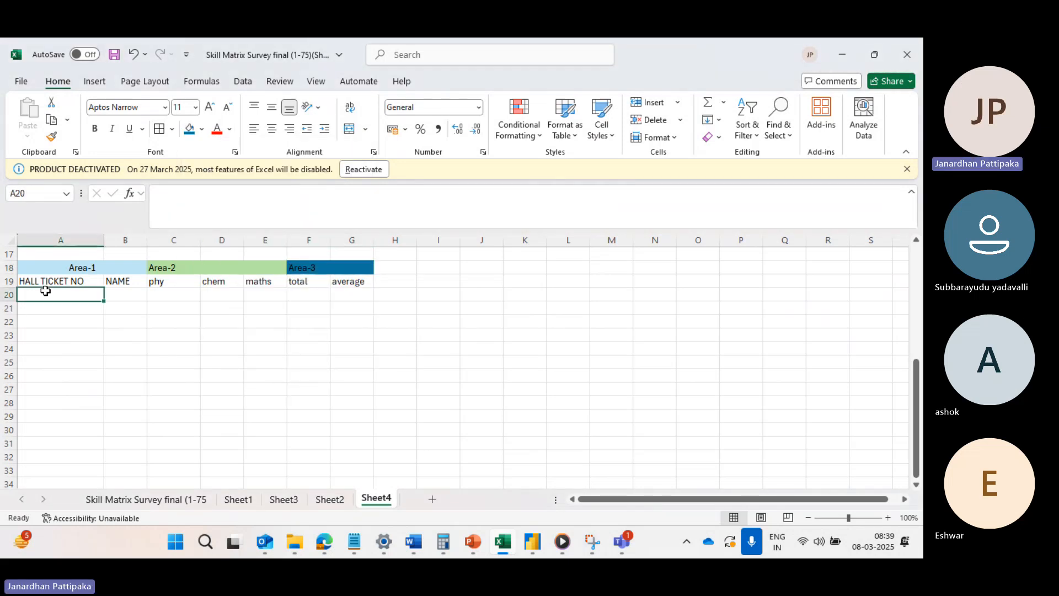
pyautogui.write('1')
pyautogui.press('Return')
pyautogui.write('2')
pyautogui.press('Return')
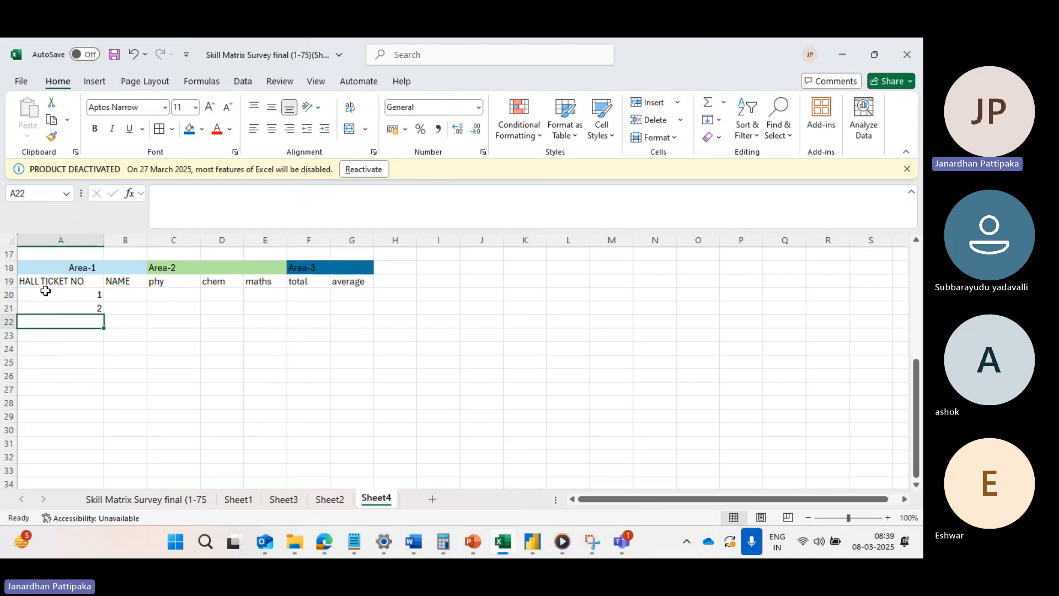
pyautogui.write('3')
pyautogui.press('Return')
pyautogui.write('4')
pyautogui.press('Return')
pyautogui.write('5')
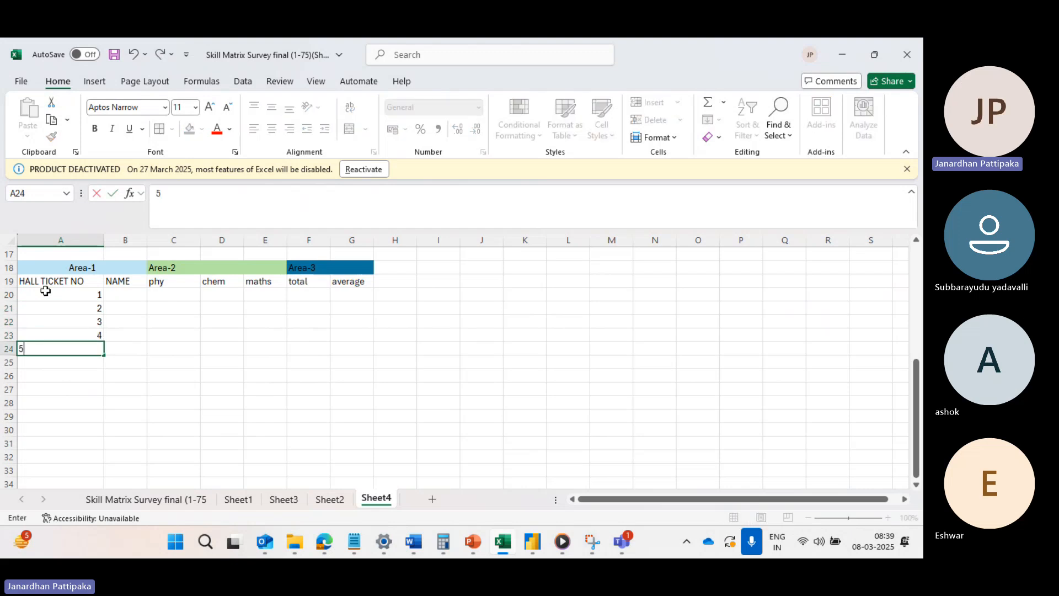
# Fill the NAME column in B20 to B24 with "abc", "bcd", "dga", "fgh" and "hda".
pyautogui.click(127, 293)
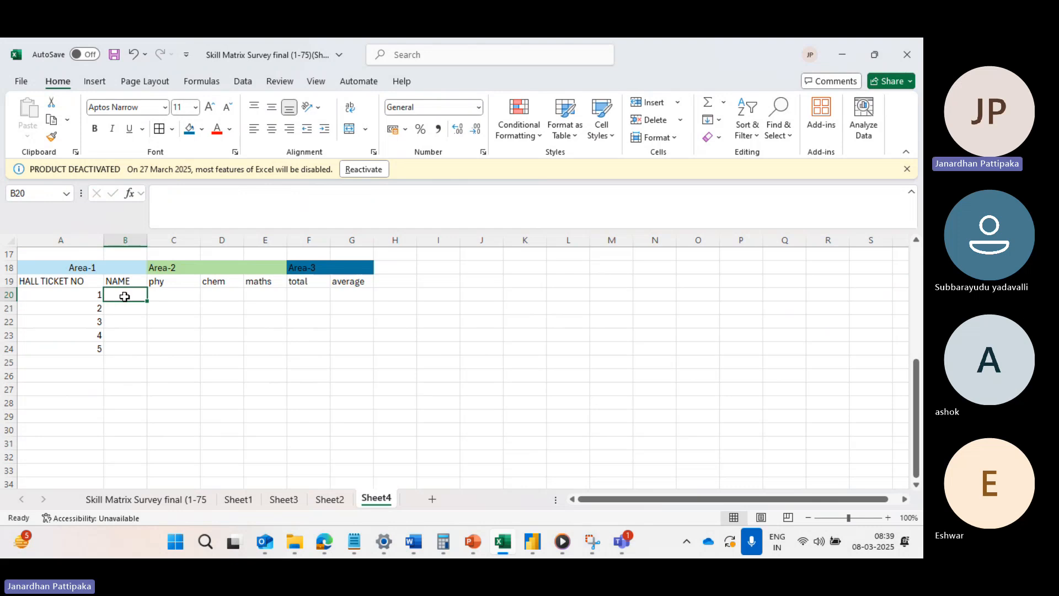
pyautogui.write('abc')
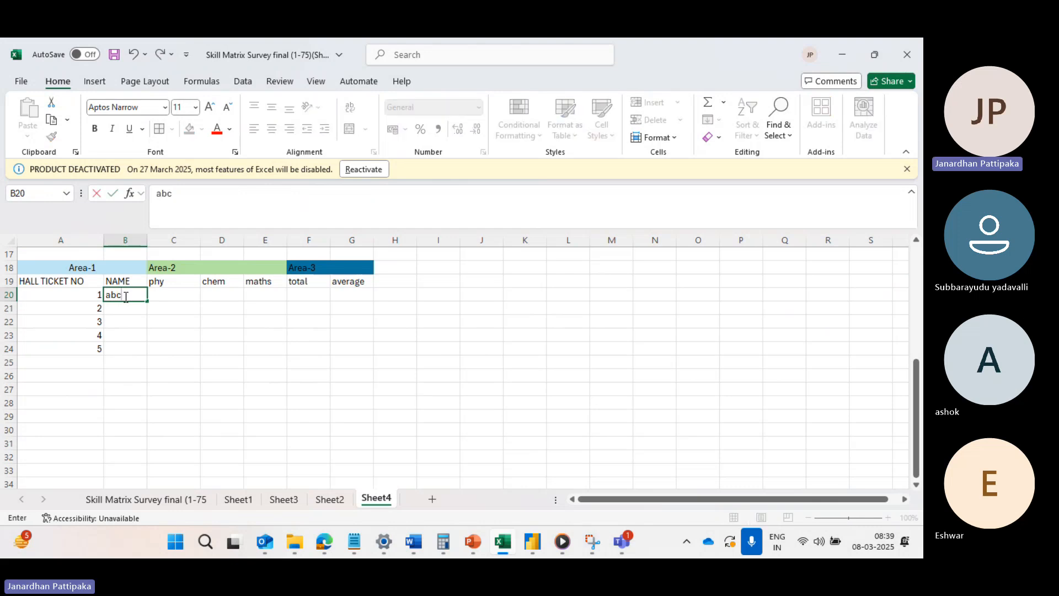
pyautogui.press('Return')
pyautogui.write('bcd')
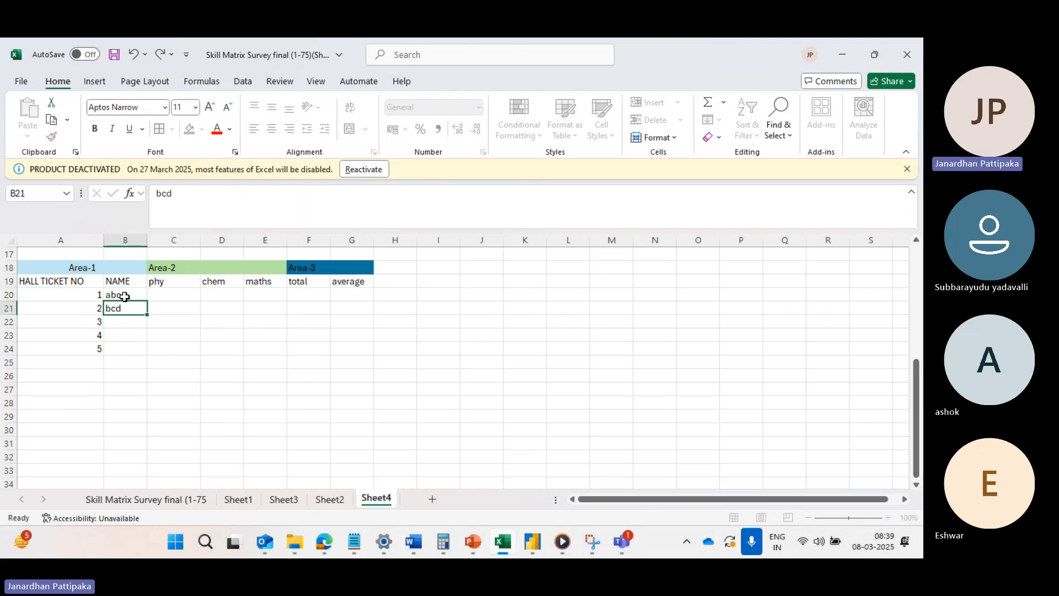
pyautogui.press('Return')
pyautogui.write('dga')
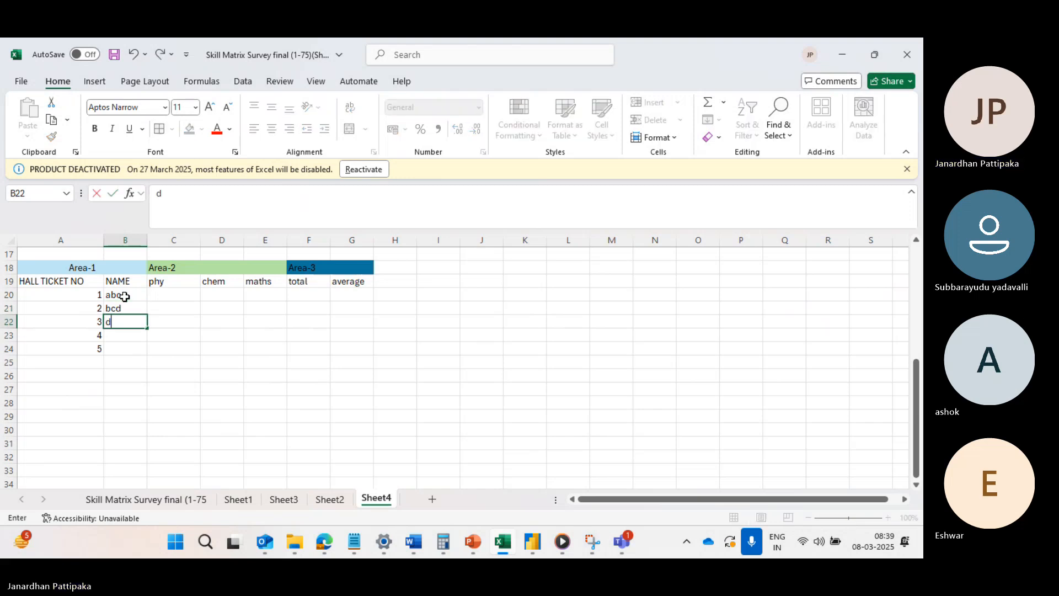
pyautogui.press('Return')
pyautogui.write('fgh')
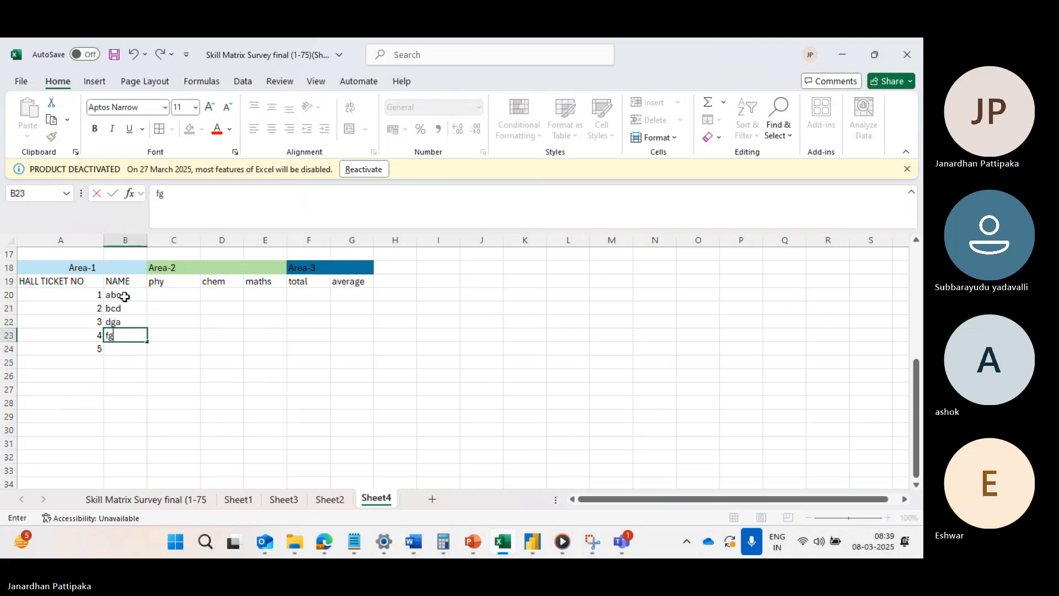
pyautogui.press('Return')
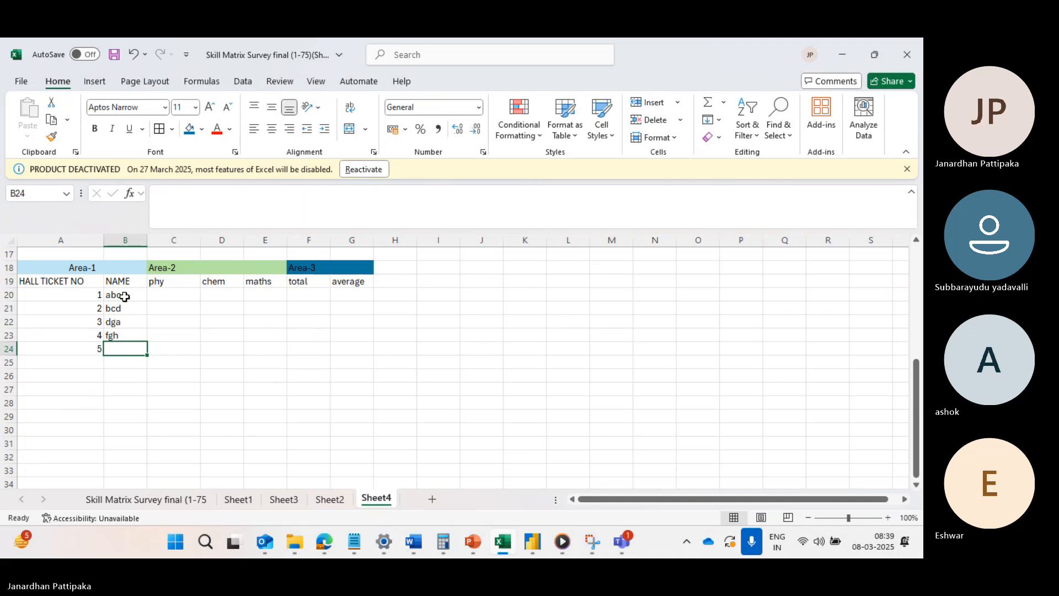
pyautogui.write('hda')
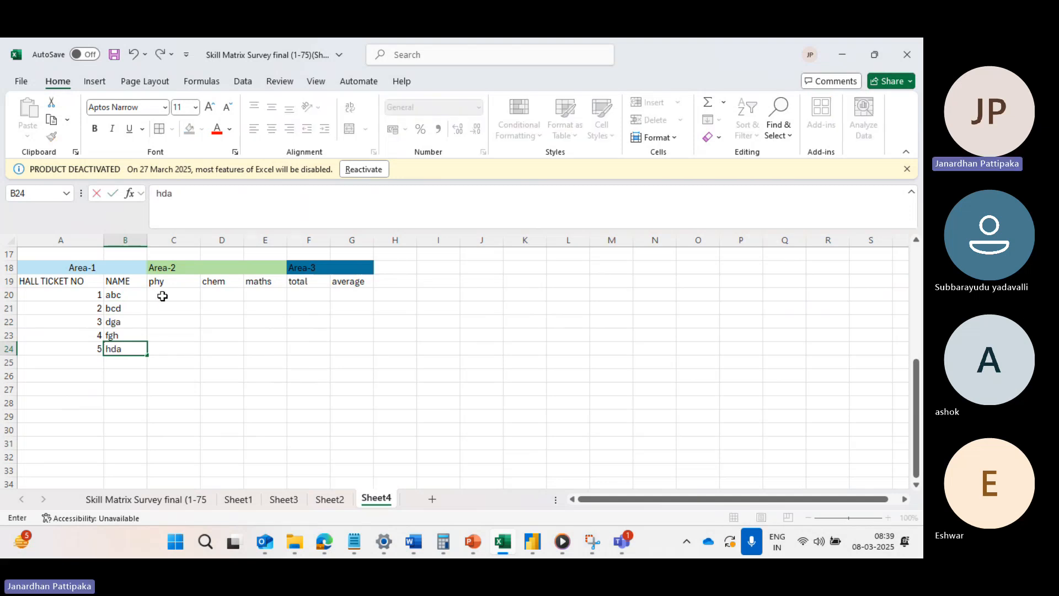
# Enter the marks 20, 30 and 49 in cells C20 to E20 and fill them down to row 23.
pyautogui.click(162, 297)
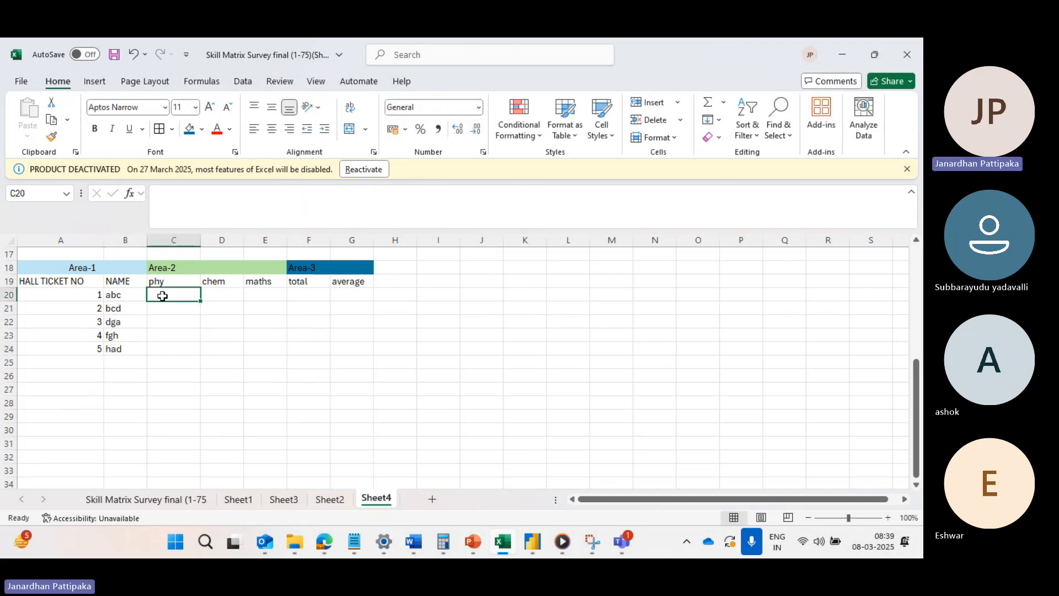
pyautogui.write('1')
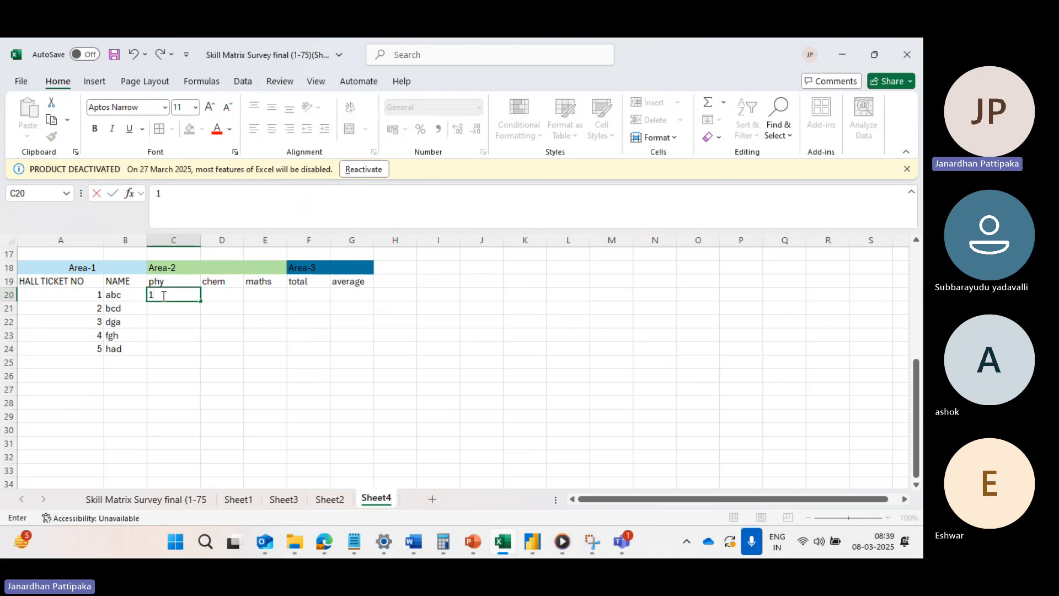
pyautogui.write('0')
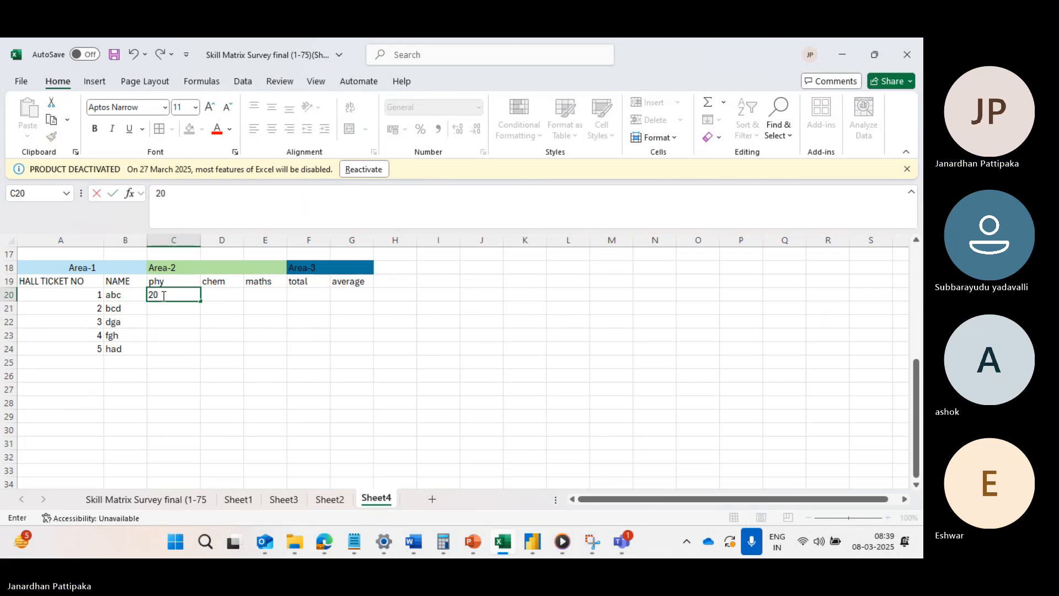
pyautogui.press('Tab')
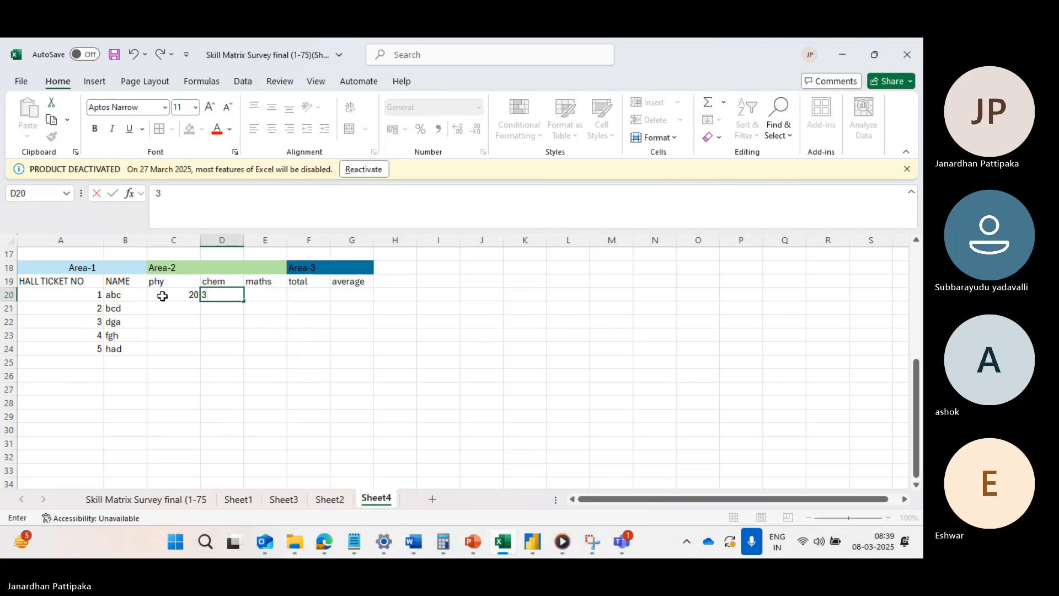
pyautogui.write('30')
pyautogui.press('Tab')
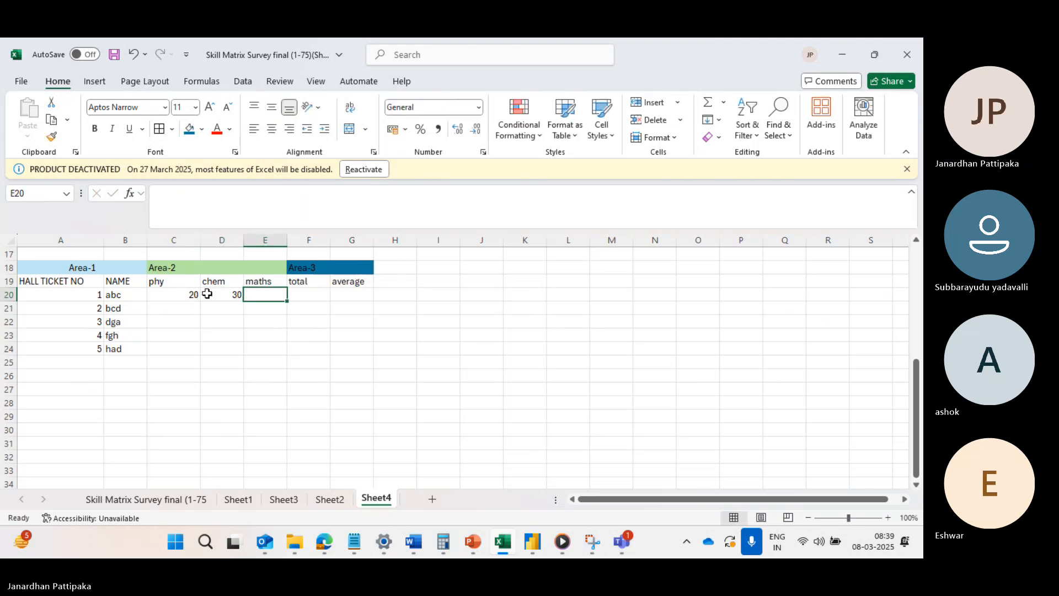
pyautogui.write('4')
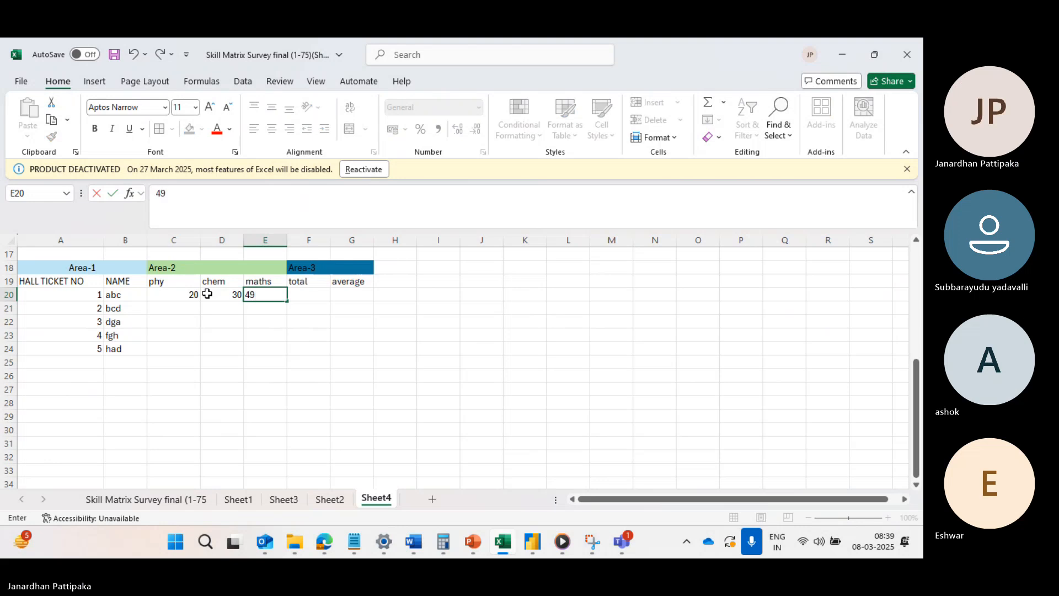
pyautogui.write('9')
pyautogui.press('Tab')
pyautogui.moveTo(187, 294); pyautogui.dragTo(281, 337)
# Sum the three subject marks in total cell F20 with AutoSum and fill the formula down to F23.
pyautogui.click(308, 298)
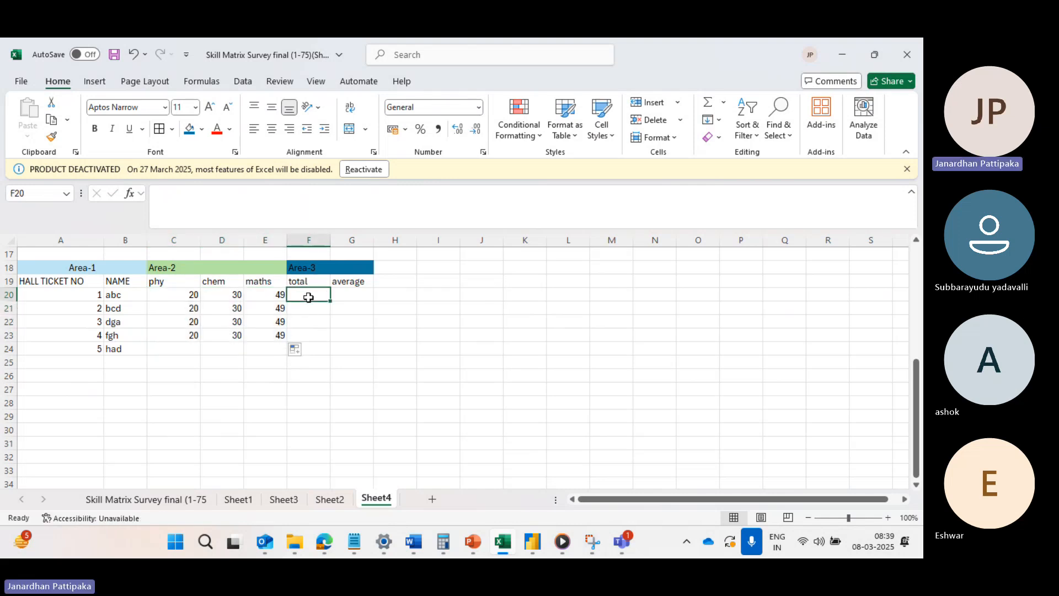
pyautogui.write('=')
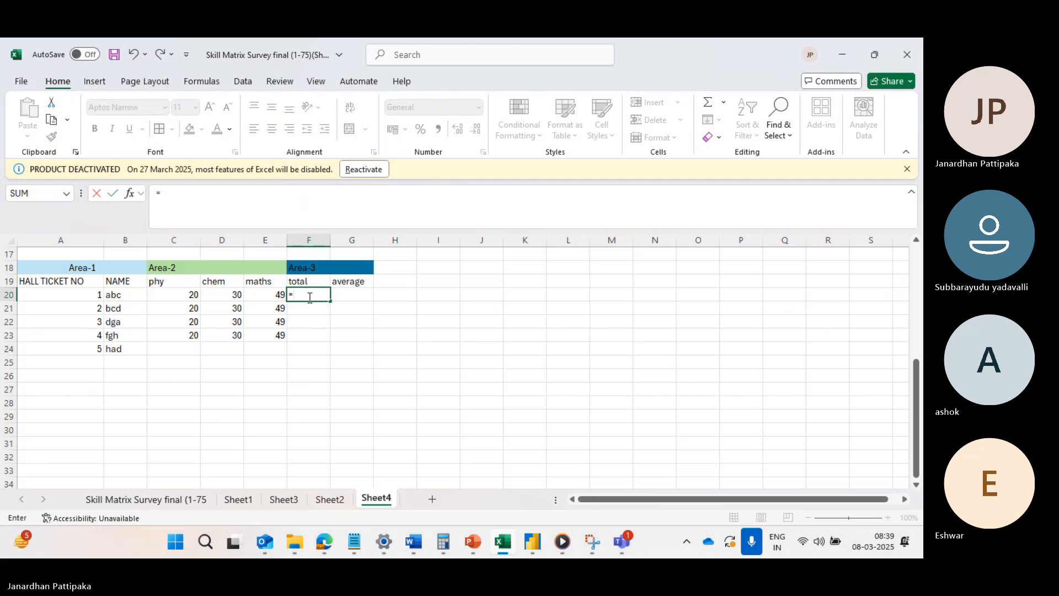
pyautogui.press('BackSpace')
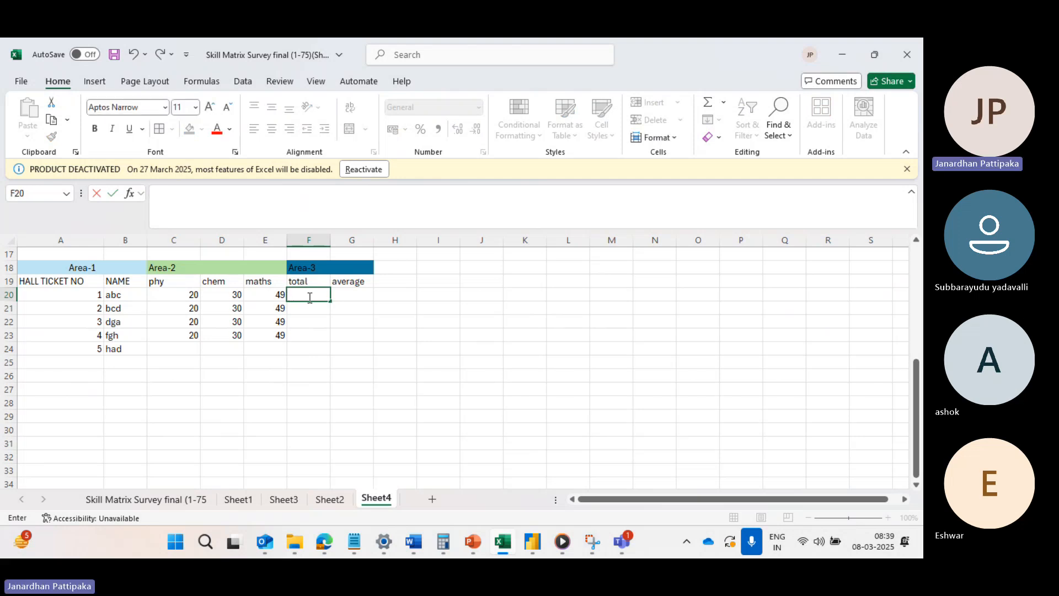
pyautogui.press('Escape')
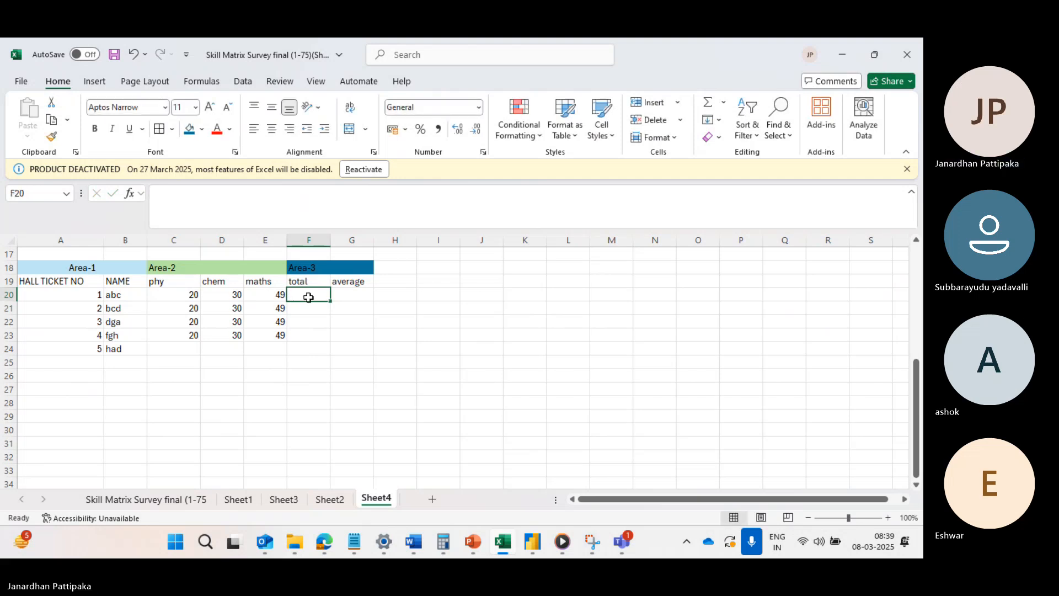
pyautogui.hotkey('alt', '=')
pyautogui.press('Return')
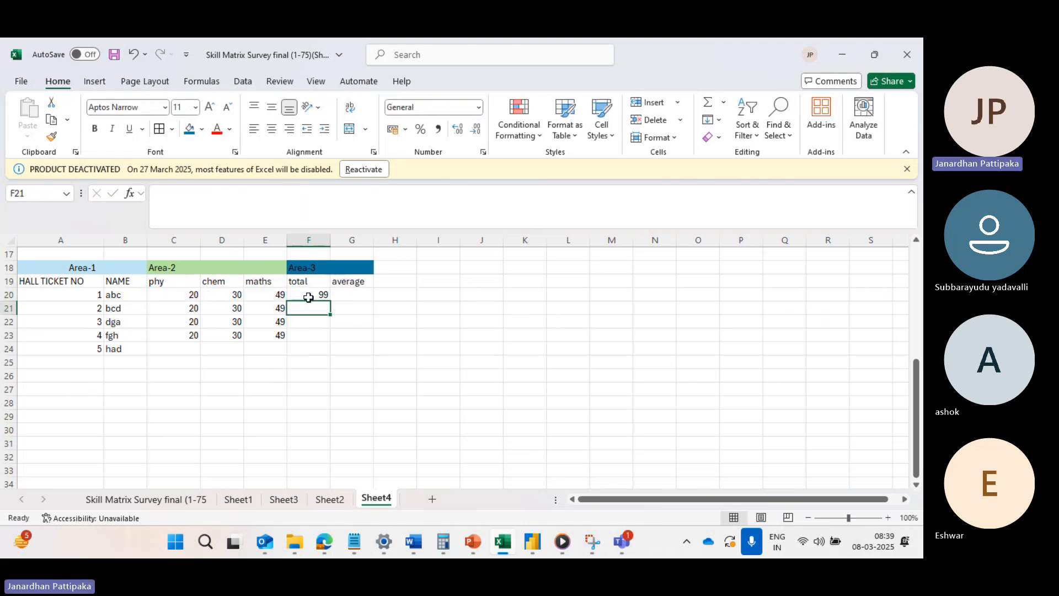
pyautogui.click(311, 294)
pyautogui.moveTo(331, 301); pyautogui.dragTo(327, 338)
# Enter =AVERAGE(C20:E20) in average cell G20 and fill the formula down to G23.
pyautogui.click(351, 297)
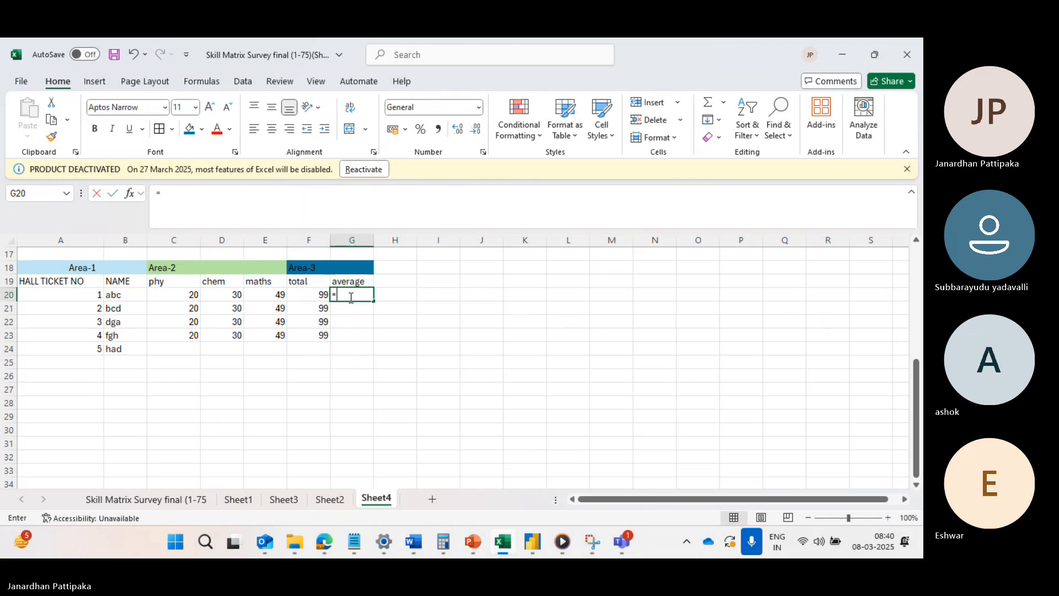
pyautogui.write('=avg')
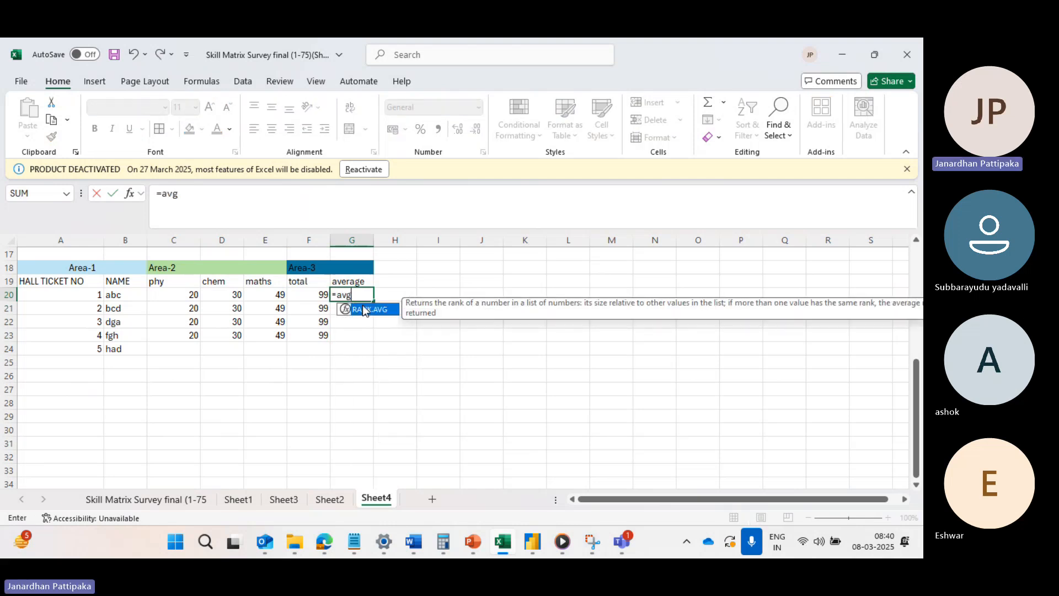
pyautogui.press('BackSpace')
pyautogui.write('er')
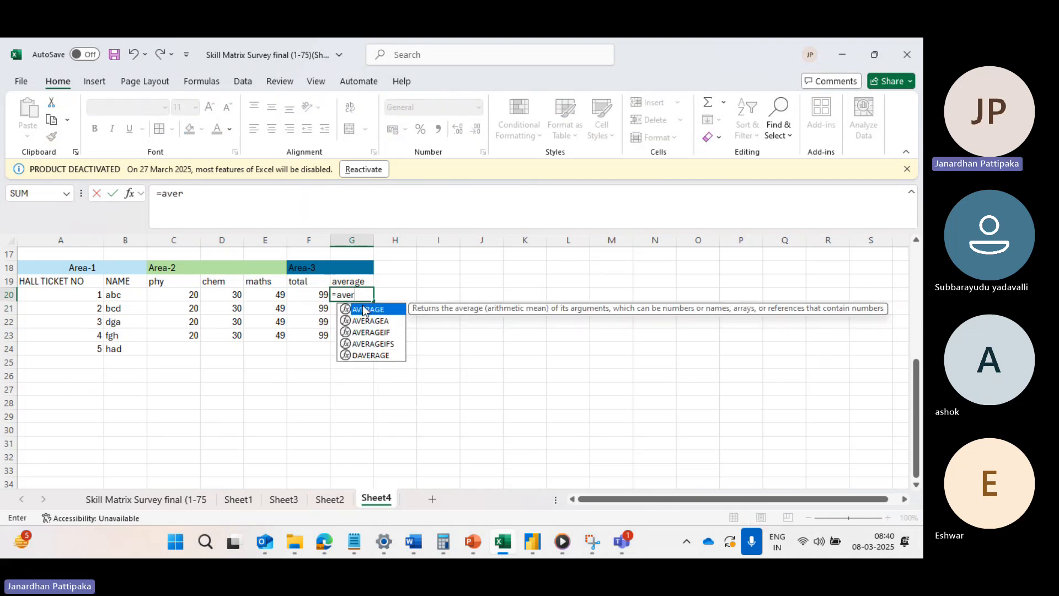
pyautogui.doubleClick(369, 313)
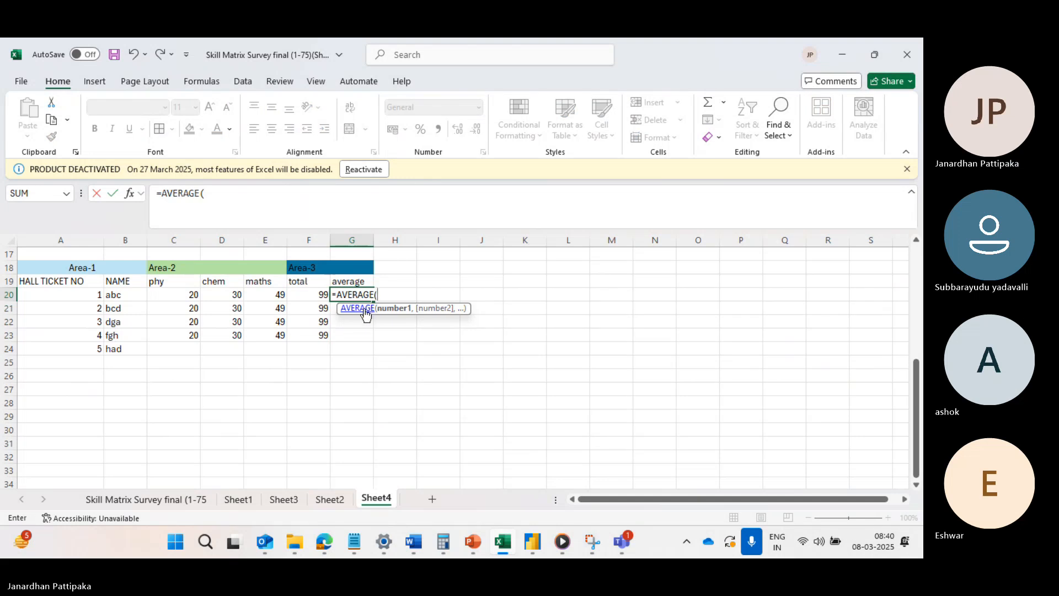
pyautogui.moveTo(198, 298); pyautogui.dragTo(261, 297)
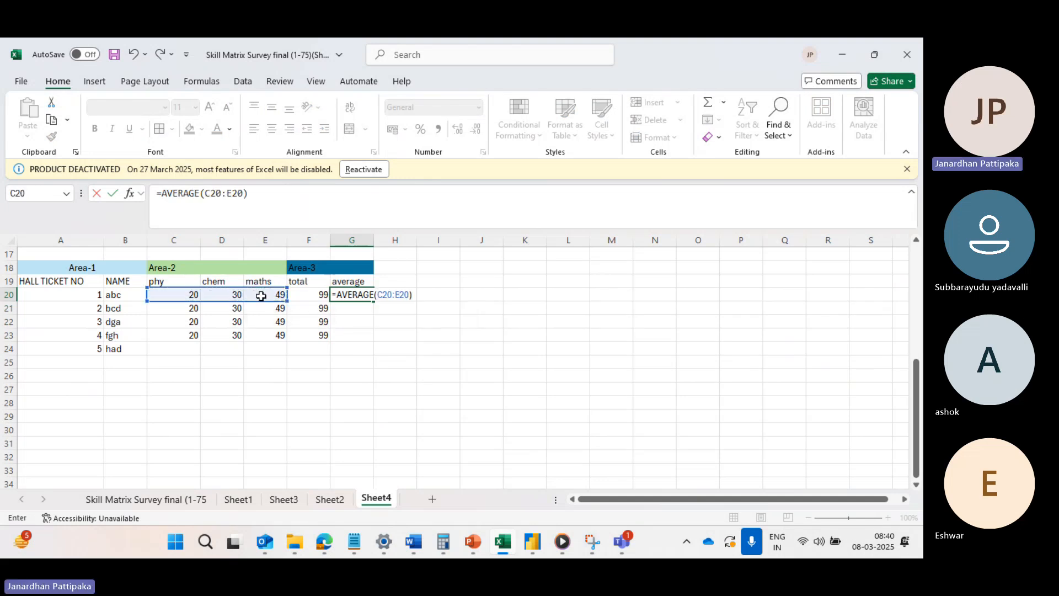
pyautogui.press('Return')
pyautogui.click(349, 295)
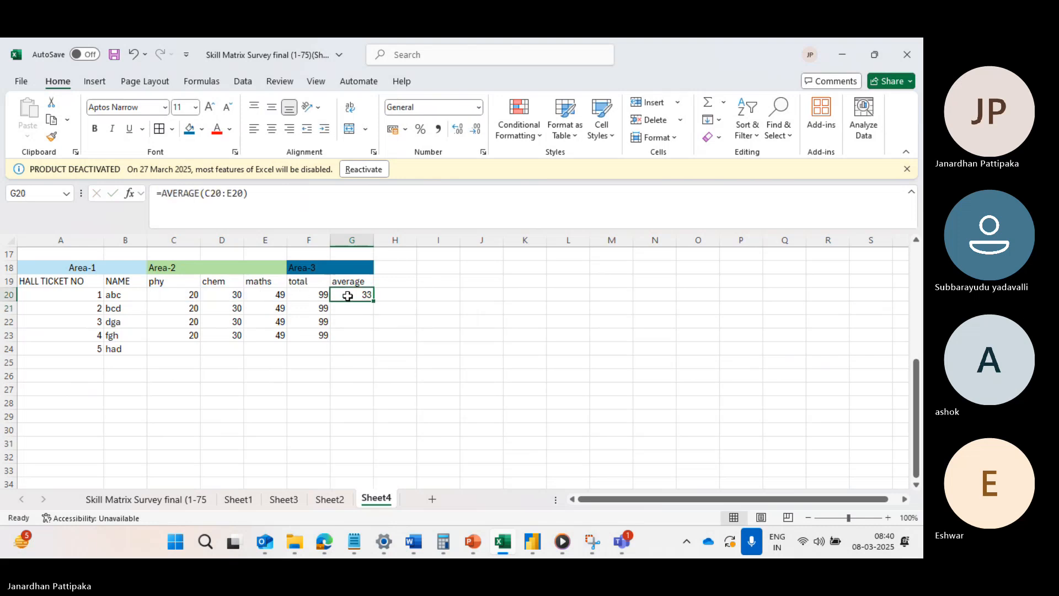
pyautogui.moveTo(373, 300); pyautogui.dragTo(366, 343)
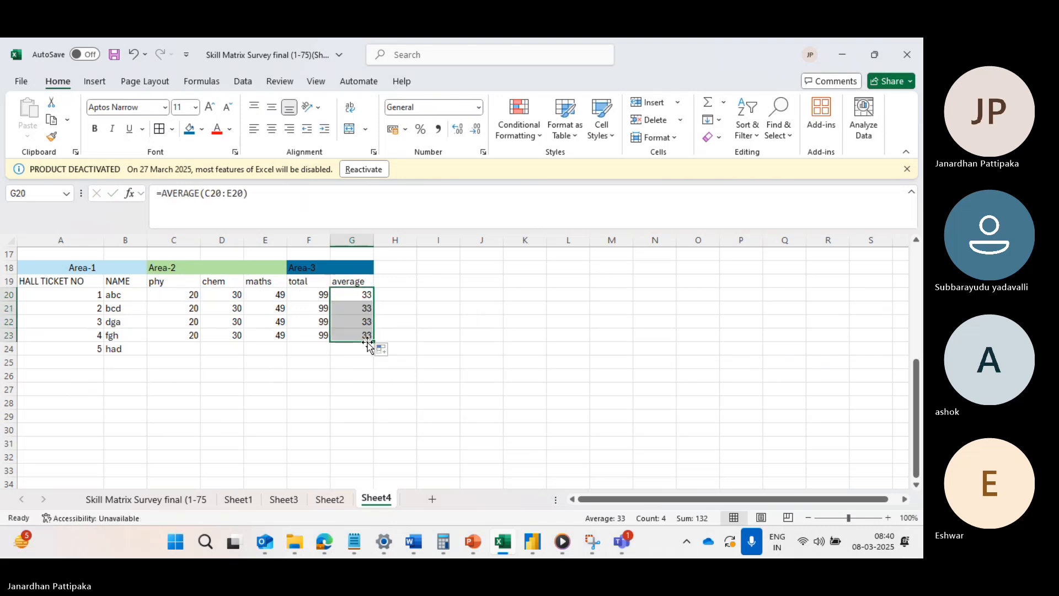
pyautogui.click(291, 398)
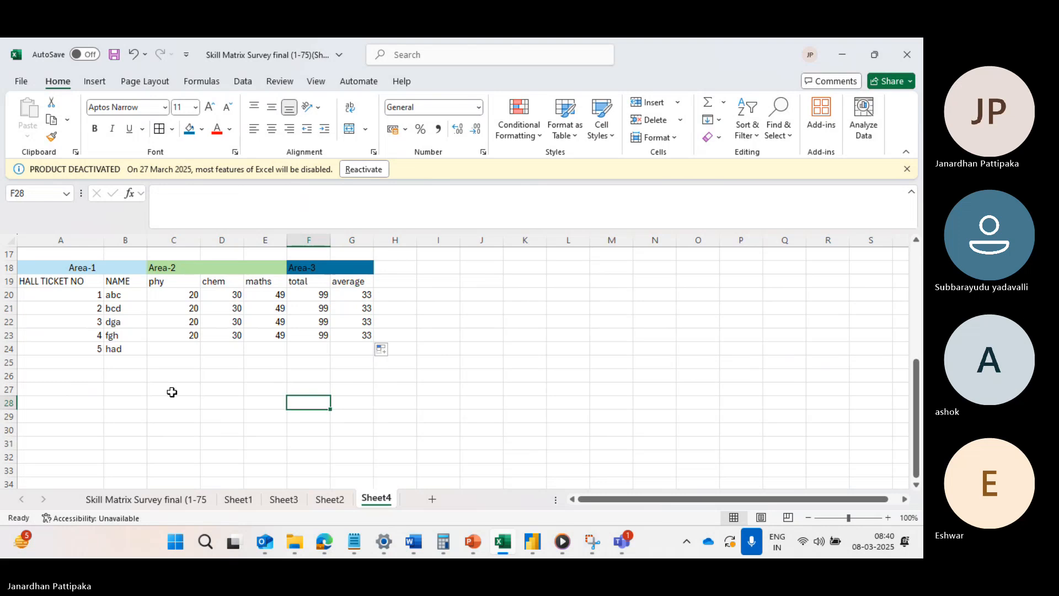
# Copy the subject marks from row 23 to row 24 and extend the total and average formulas to row 24.
pyautogui.moveTo(191, 337); pyautogui.dragTo(273, 344)
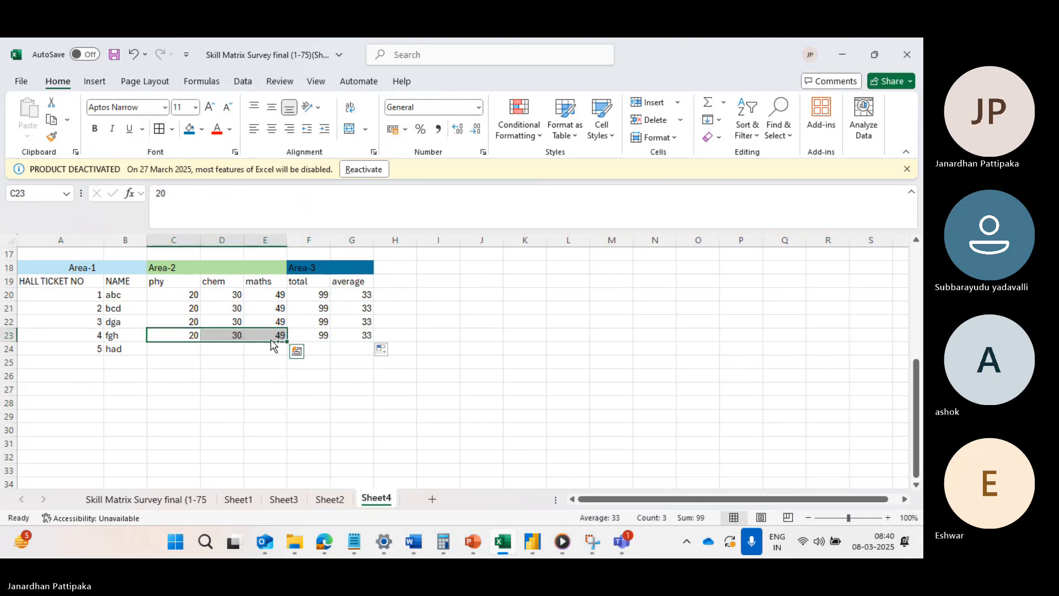
pyautogui.hotkey('ctrl', 'c')
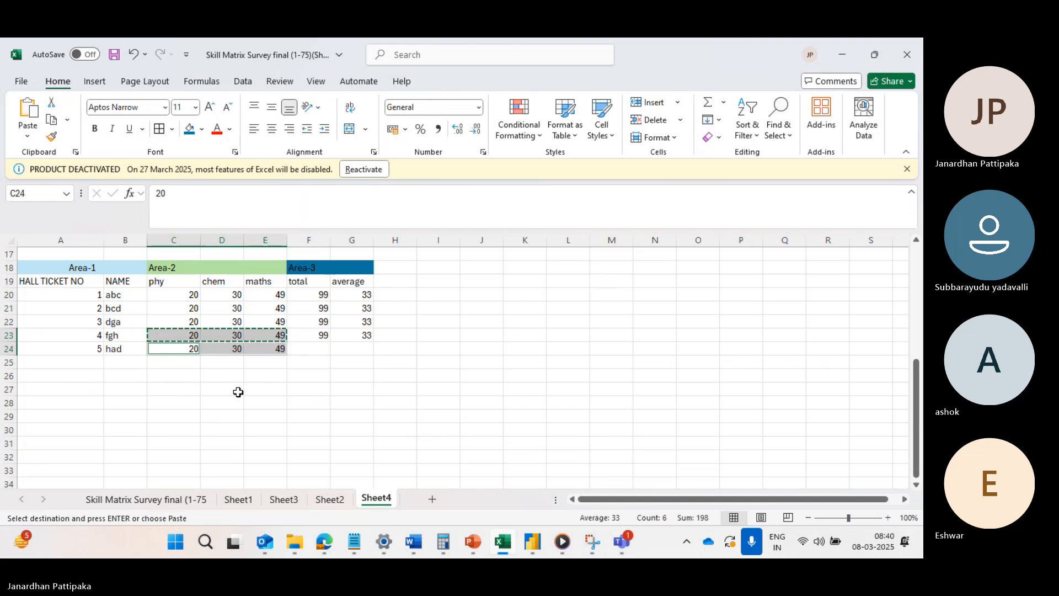
pyautogui.press('Escape')
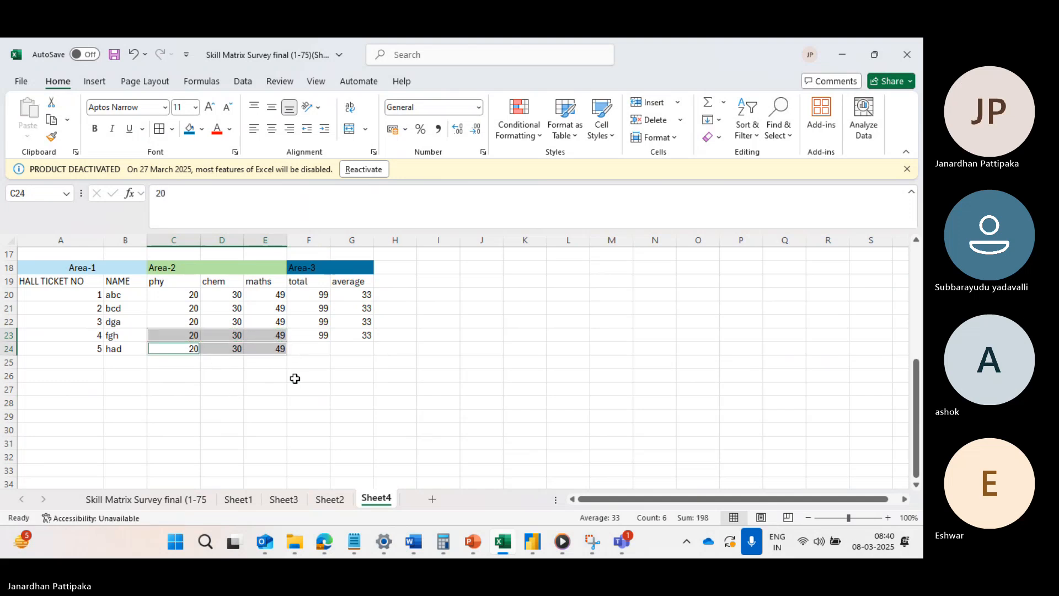
pyautogui.click(319, 337)
pyautogui.moveTo(319, 337); pyautogui.dragTo(374, 356)
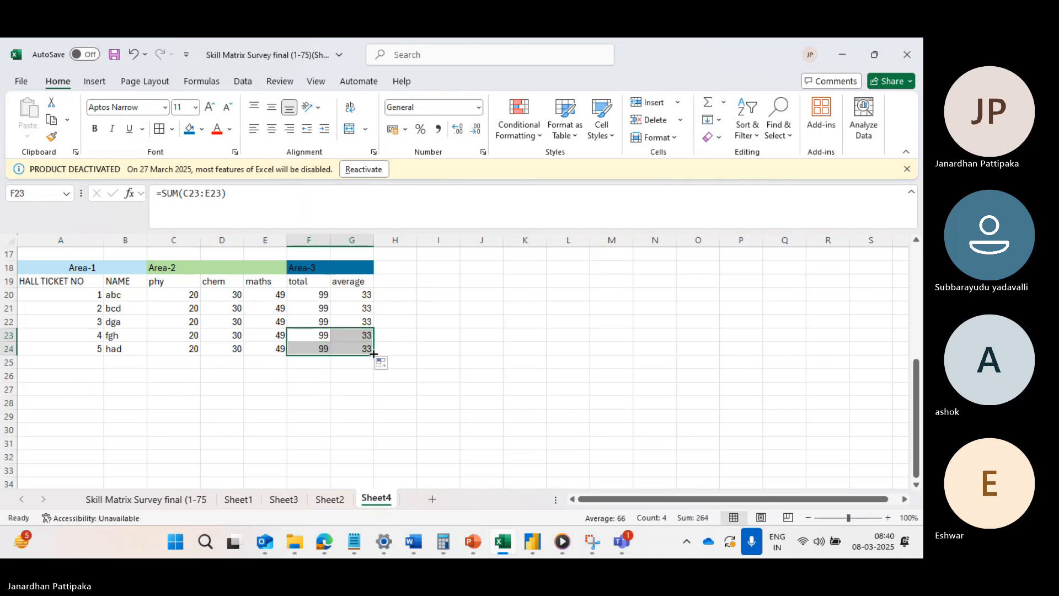
pyautogui.click(316, 418)
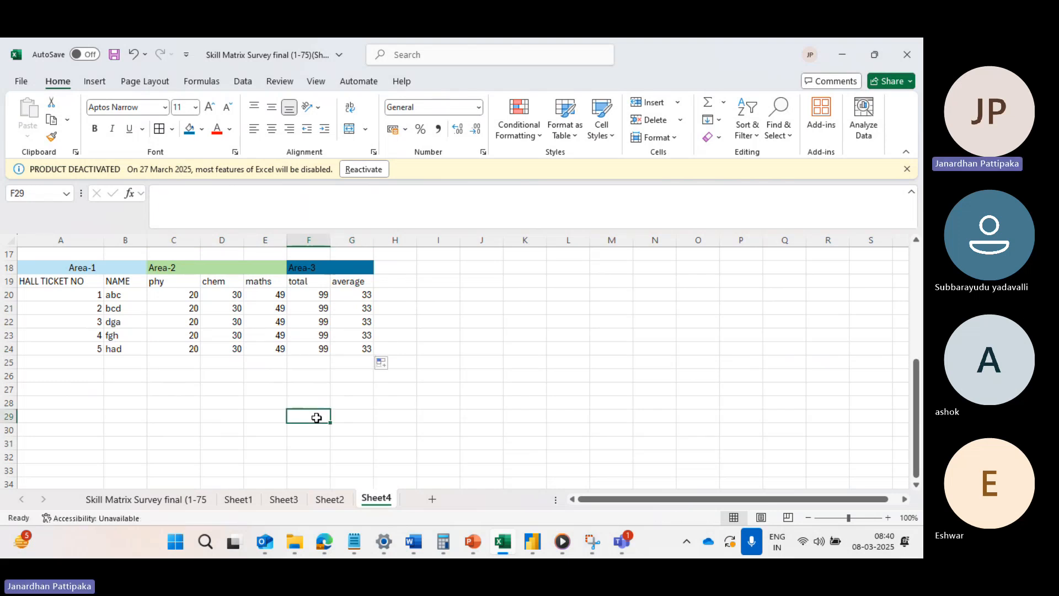
# Enter the question number 1 in cell A27 below the table.
pyautogui.scroll(-1, 317, 418)
pyautogui.click(59, 377)
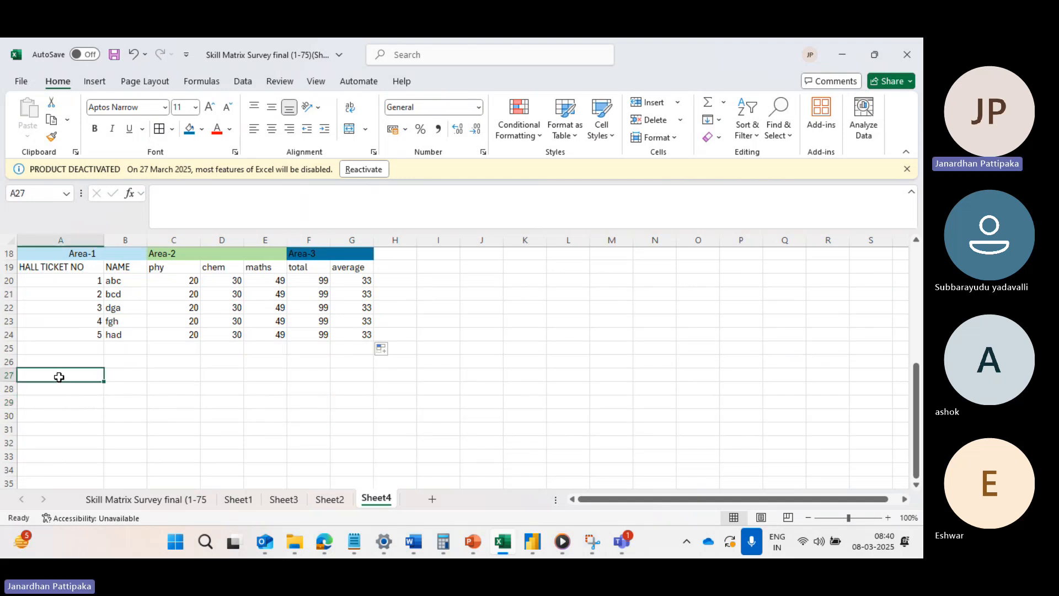
pyautogui.write('1)')
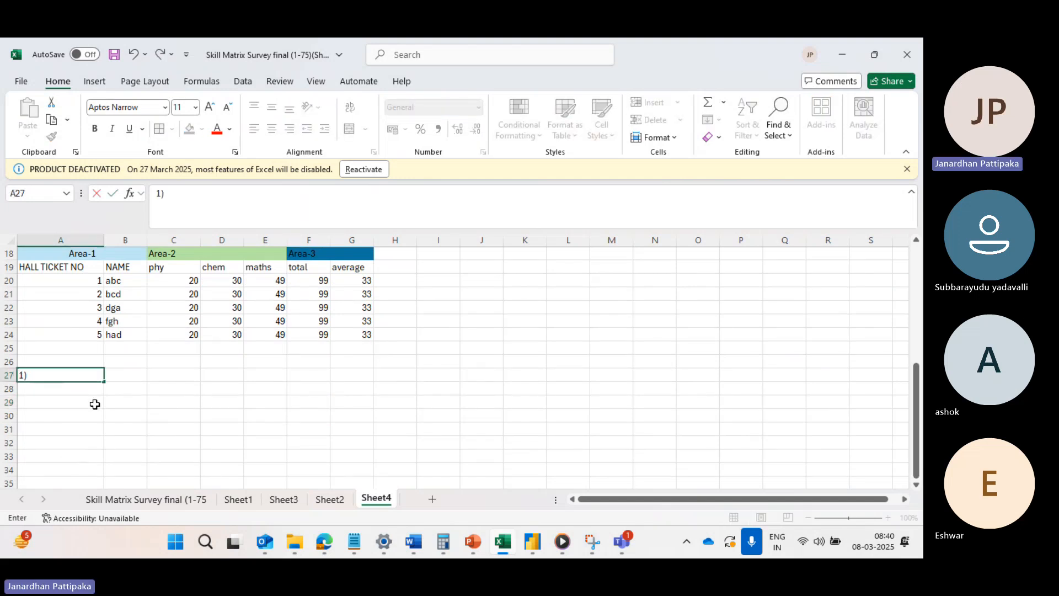
pyautogui.press('BackSpace')
pyautogui.press('BackSpace')
pyautogui.write('1')
# Merge cells B27 to I27 into one wide cell without centering its content.
pyautogui.click(120, 377)
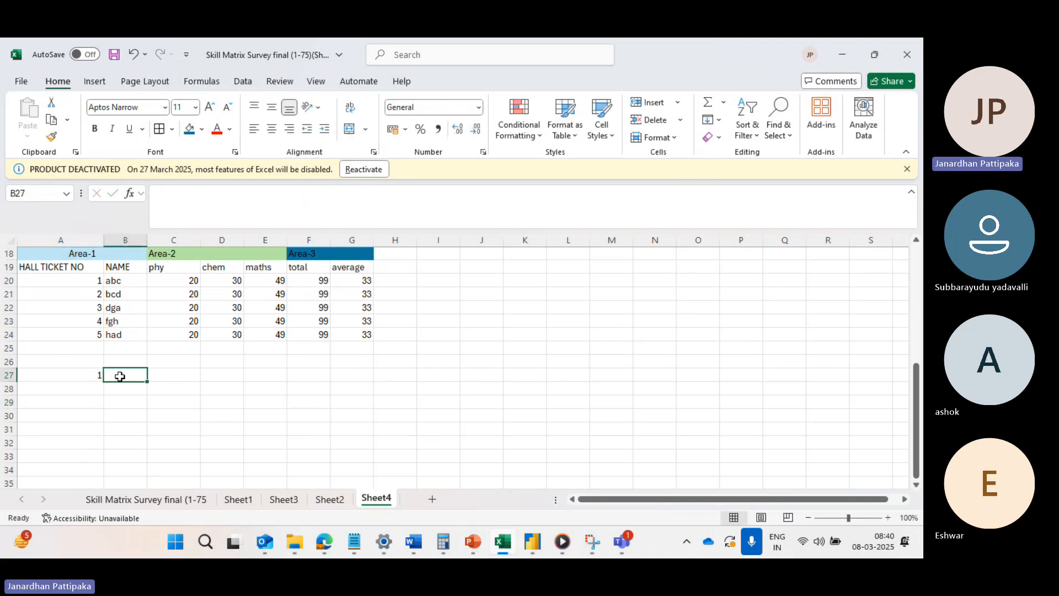
pyautogui.moveTo(120, 376); pyautogui.dragTo(421, 371)
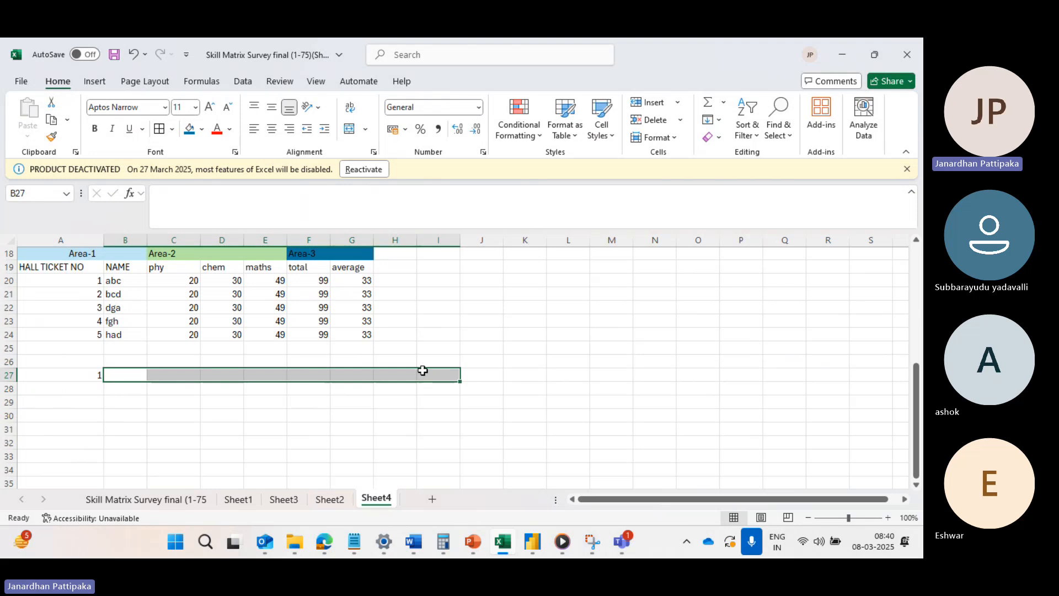
pyautogui.click(365, 129)
pyautogui.click(388, 187)
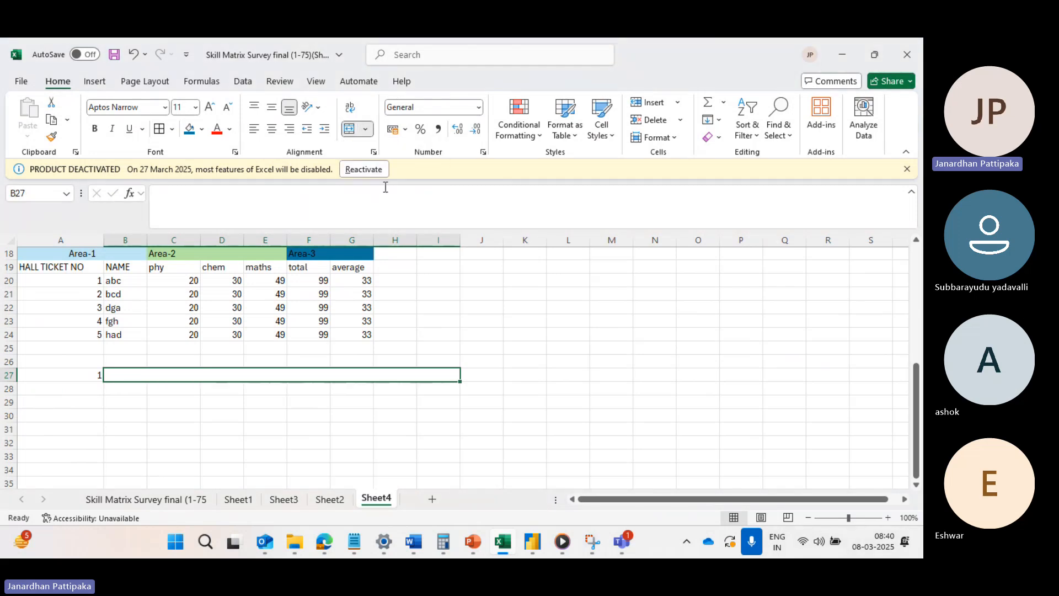
pyautogui.click(350, 431)
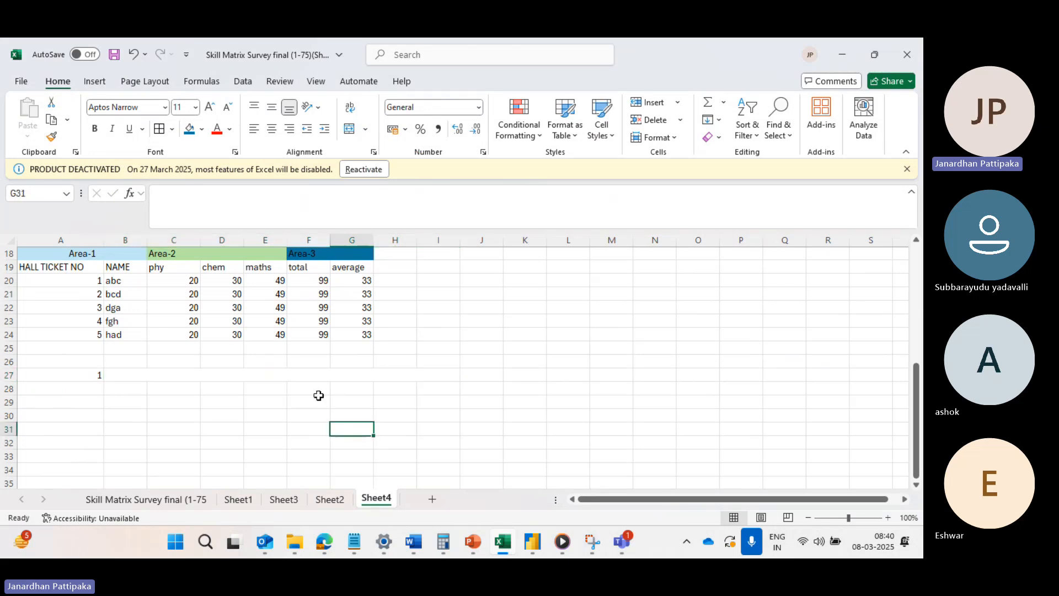
# Enter the question "data from second row and second column in area 1" in the merged cell B27.
pyautogui.click(129, 370)
pyautogui.write('da')
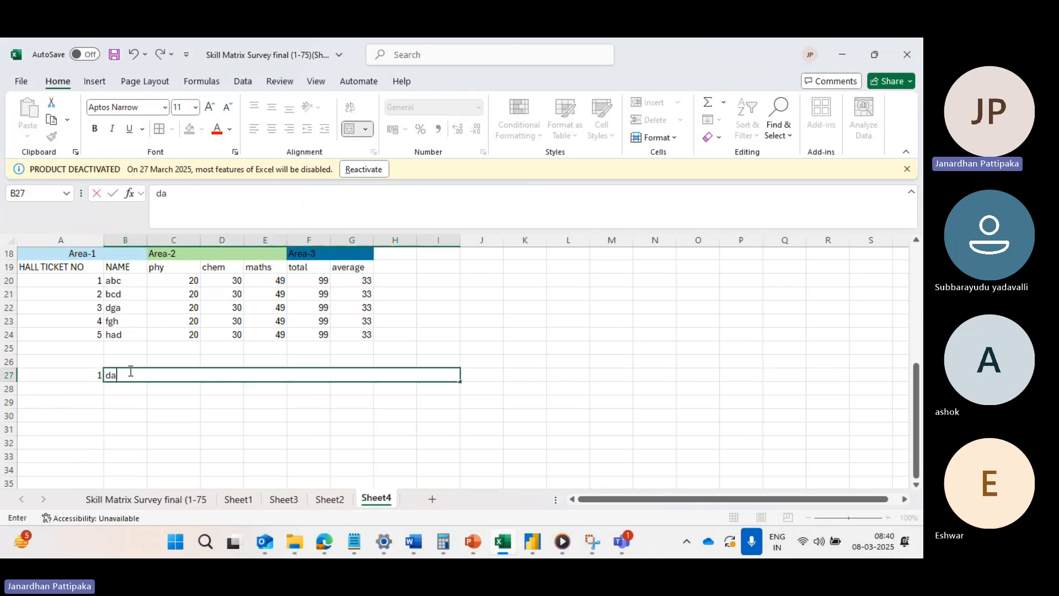
pyautogui.write('ta from se')
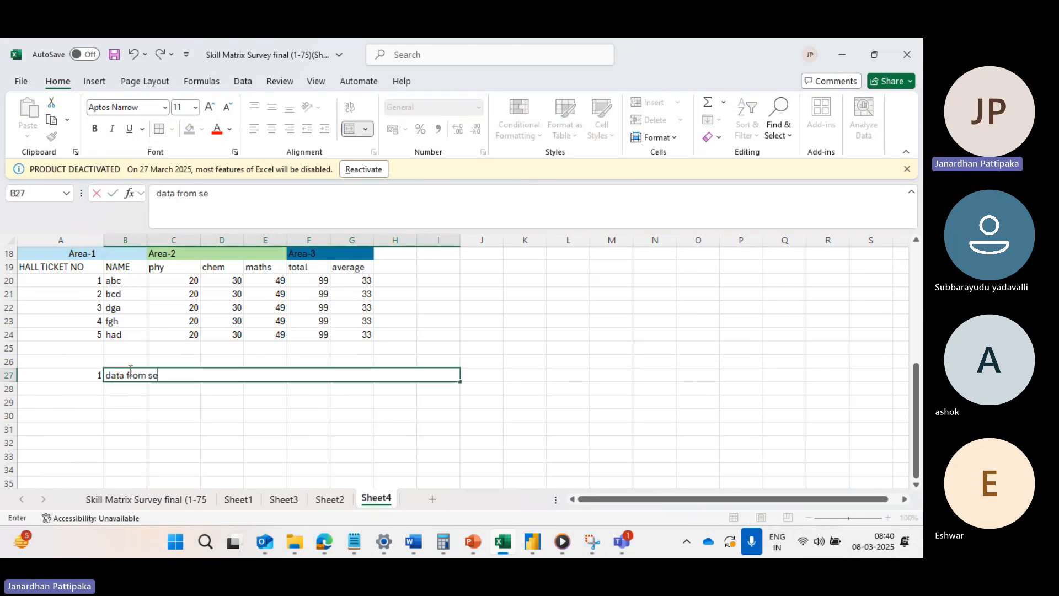
pyautogui.write('cond column')
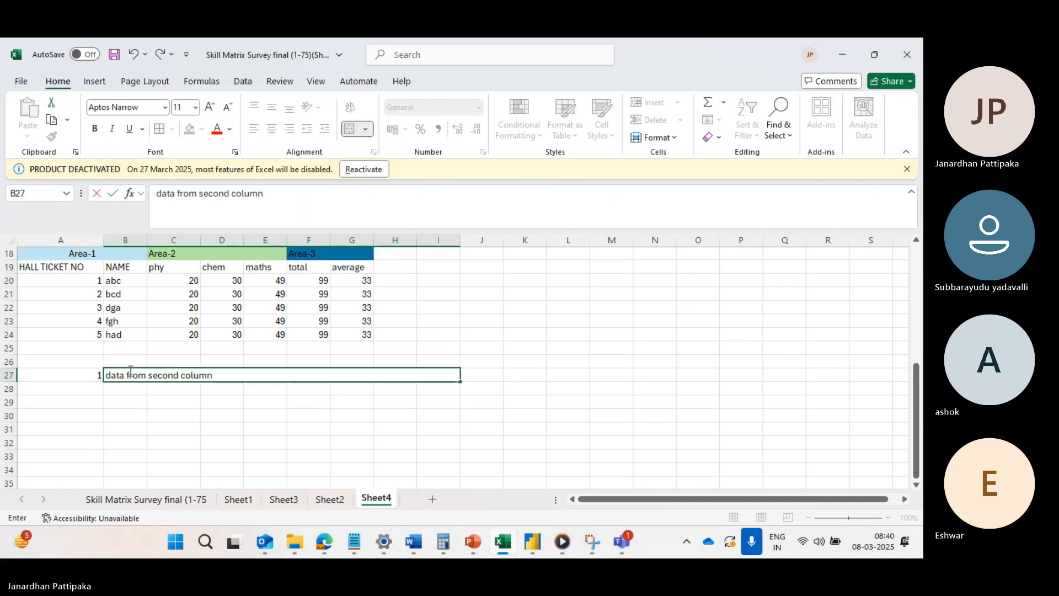
pyautogui.press('BackSpace')
pyautogui.press('BackSpace')
pyautogui.press('BackSpace')
pyautogui.press('BackSpace')
pyautogui.press('BackSpace')
pyautogui.press('BackSpace')
pyautogui.write('row and second colu')
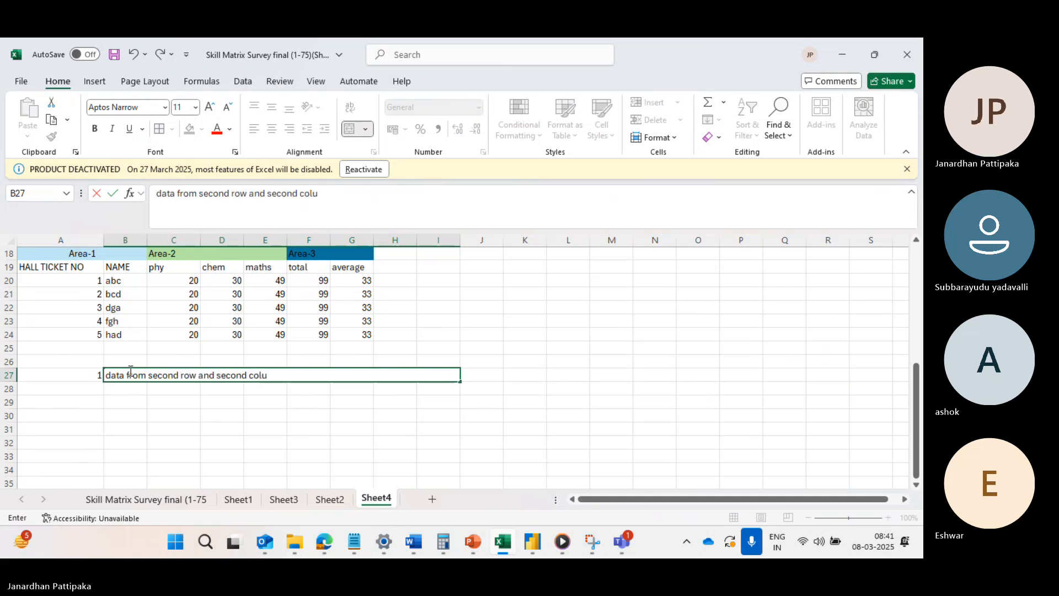
pyautogui.write('mn in ar')
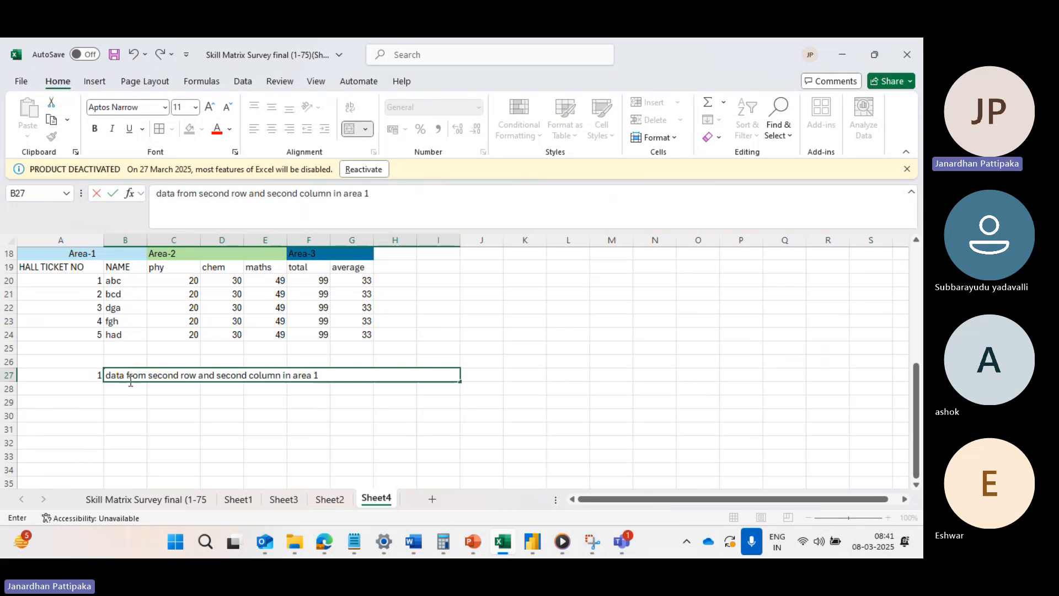
pyautogui.write('ea 1')
# Finish the question text in cell B27 with "area 1" and commit the entry.
pyautogui.click(144, 414)
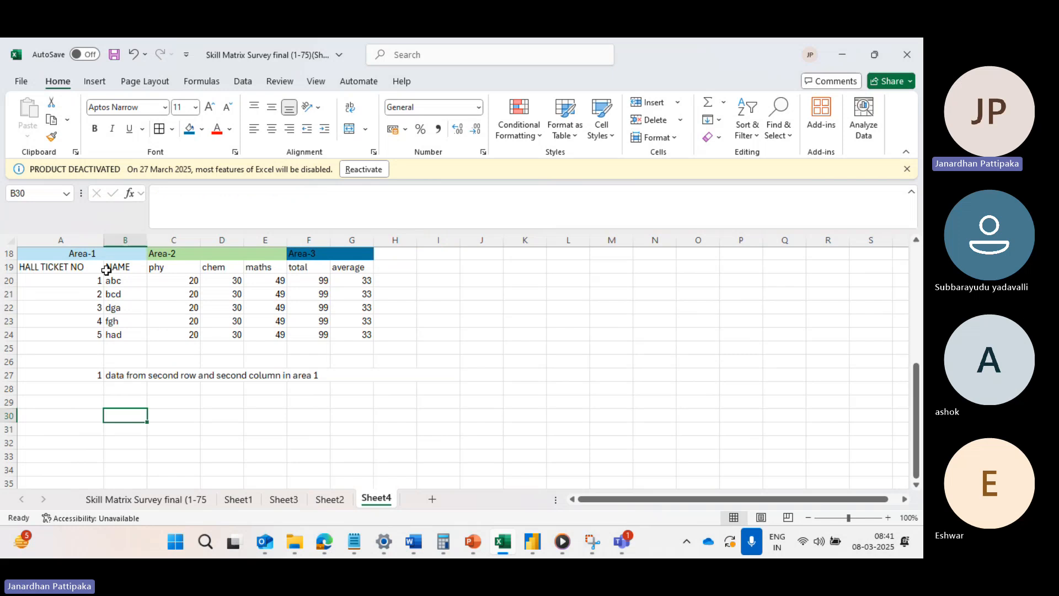
pyautogui.moveTo(80, 271); pyautogui.dragTo(110, 281)
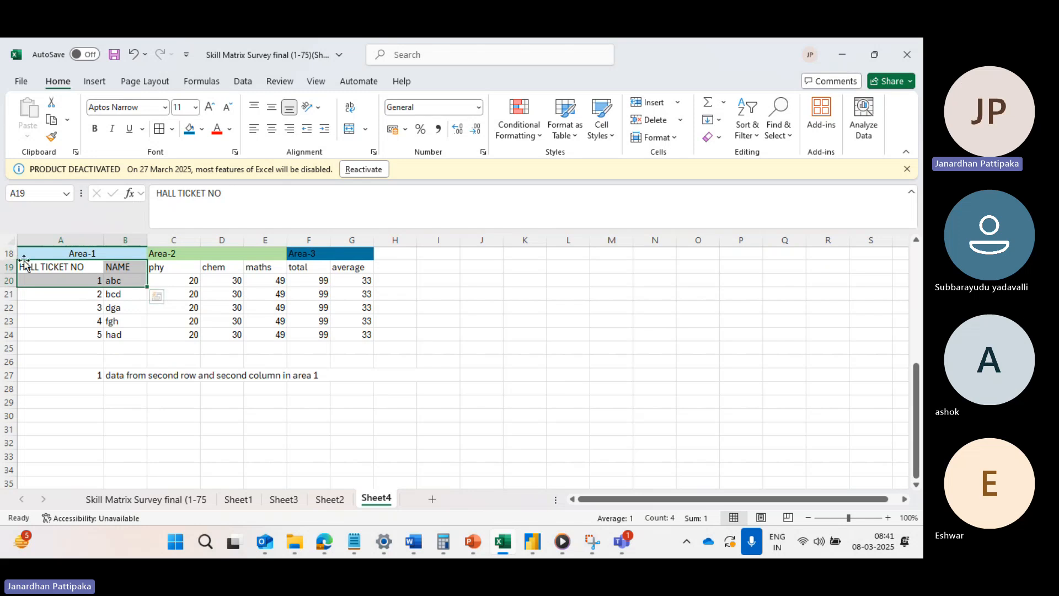
pyautogui.click(386, 254)
pyautogui.write('1')
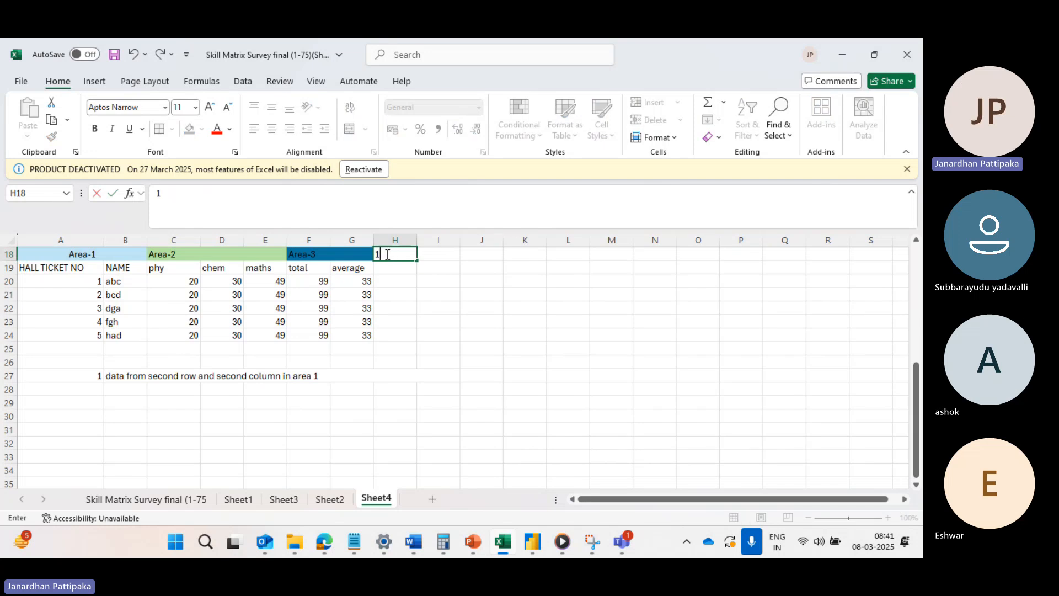
pyautogui.click(387, 268)
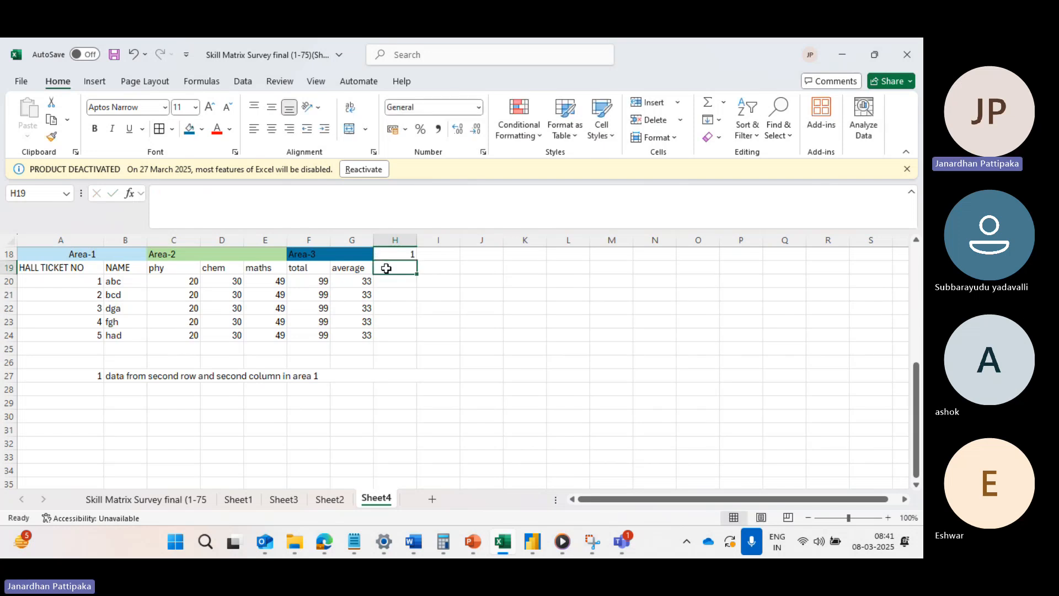
pyautogui.write('2')
pyautogui.click(392, 282)
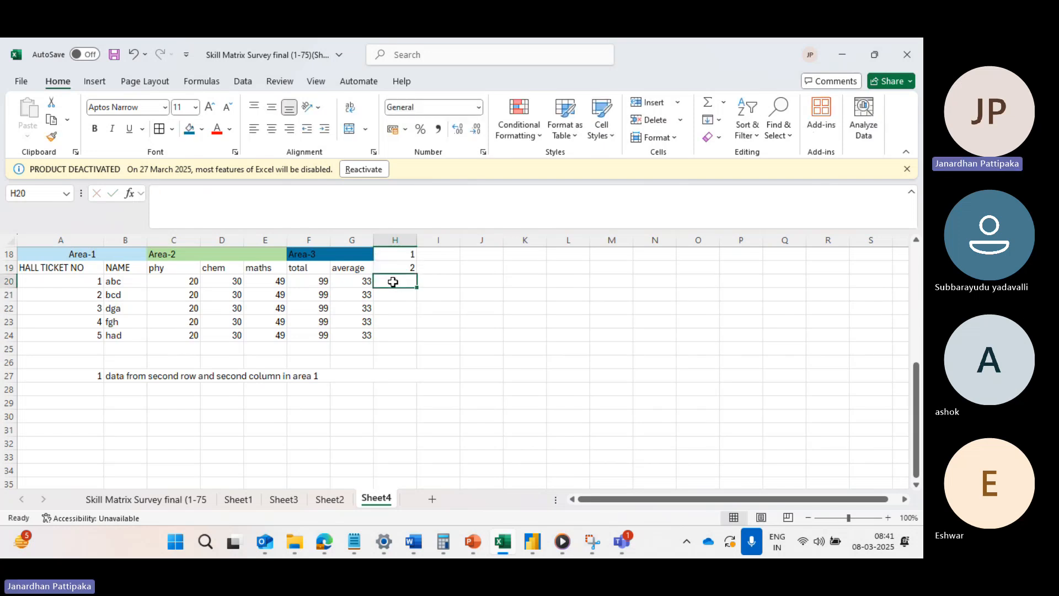
pyautogui.write('3')
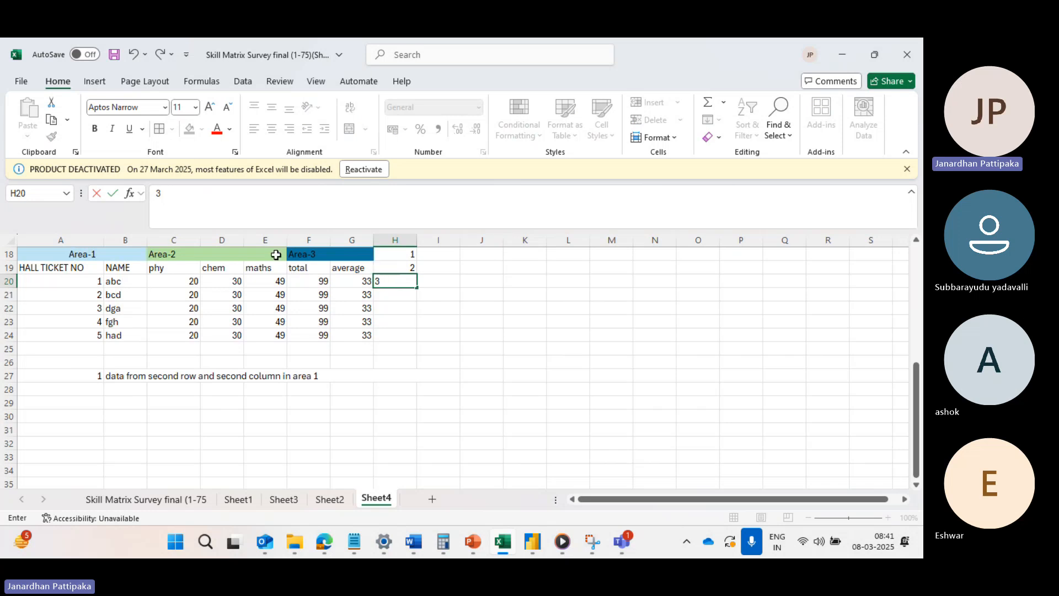
pyautogui.moveTo(407, 255); pyautogui.dragTo(408, 267)
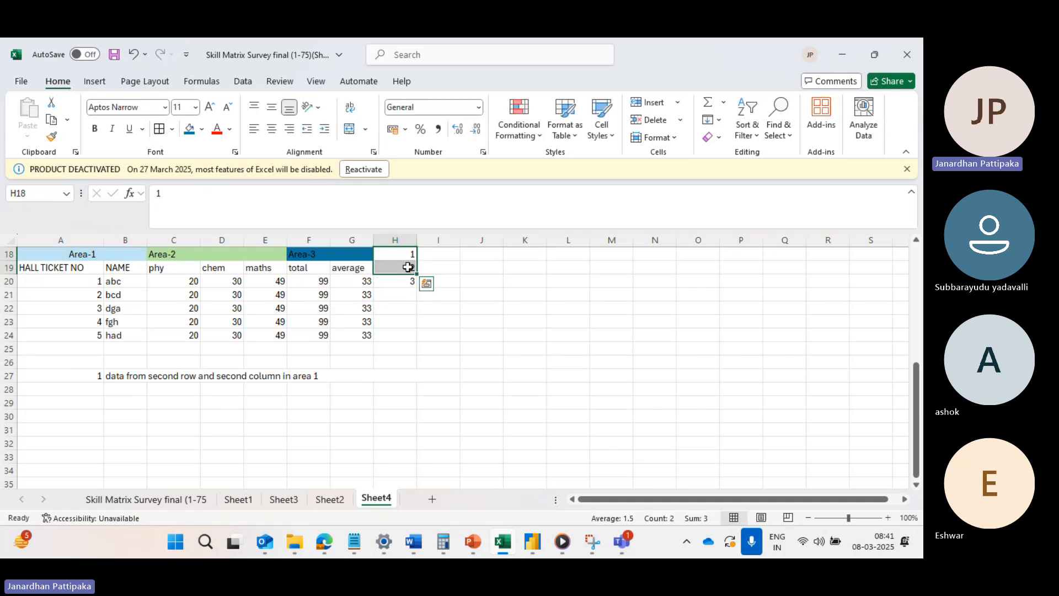
pyautogui.press('Delete')
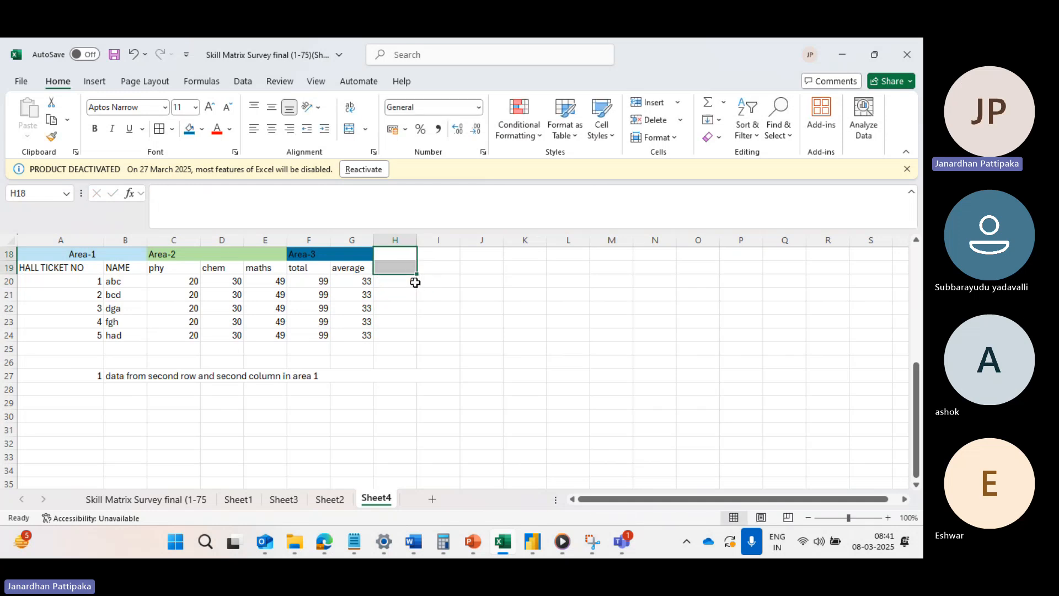
pyautogui.click(413, 282)
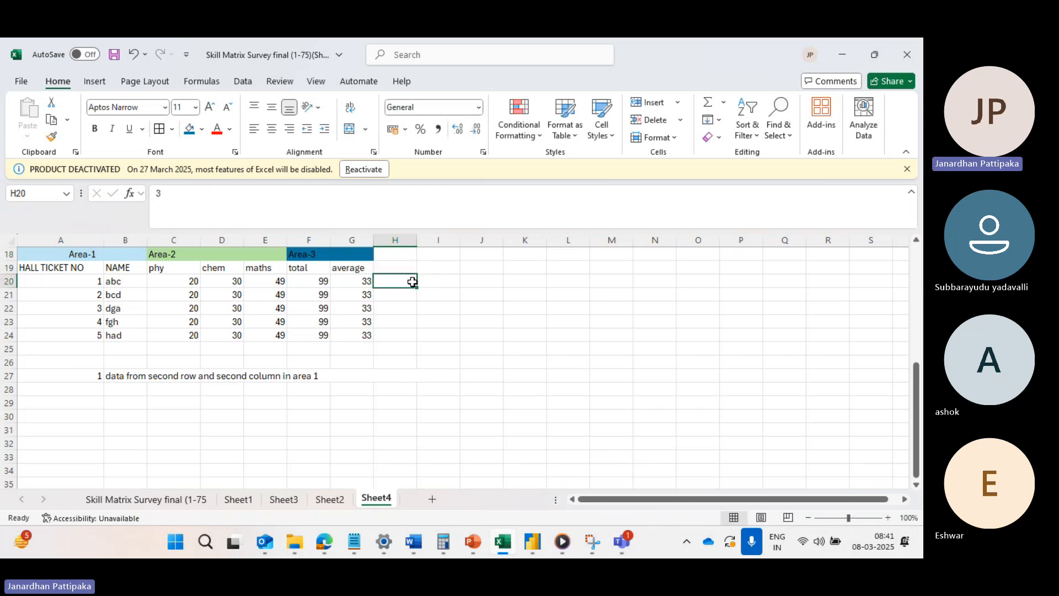
# Enter the row numbers 1 and 2 in cells H19 and H20, and bold the name in cell B20.
pyautogui.click(386, 267)
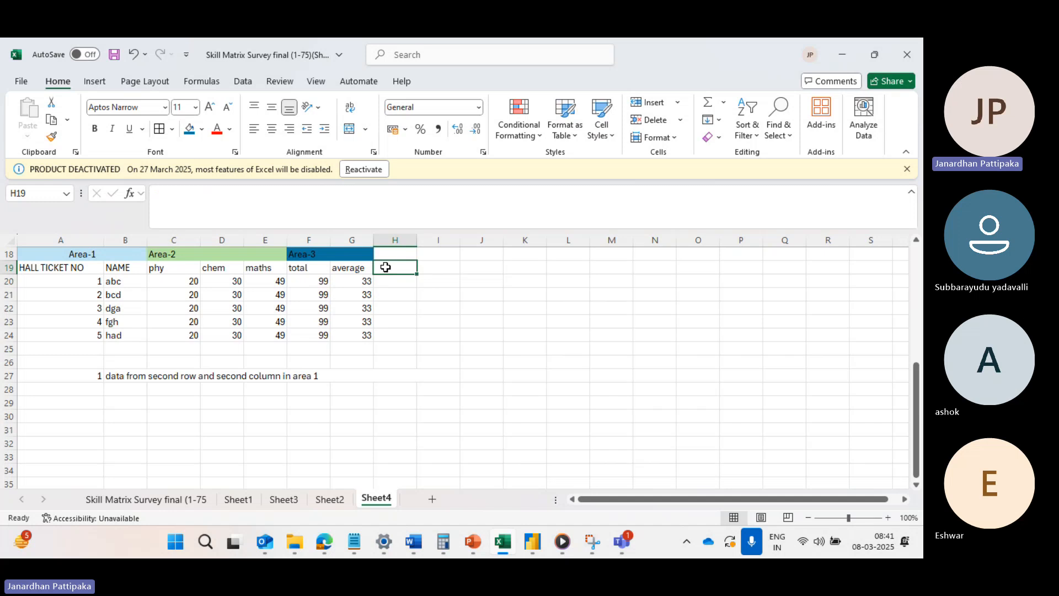
pyautogui.write('1')
pyautogui.press('Return')
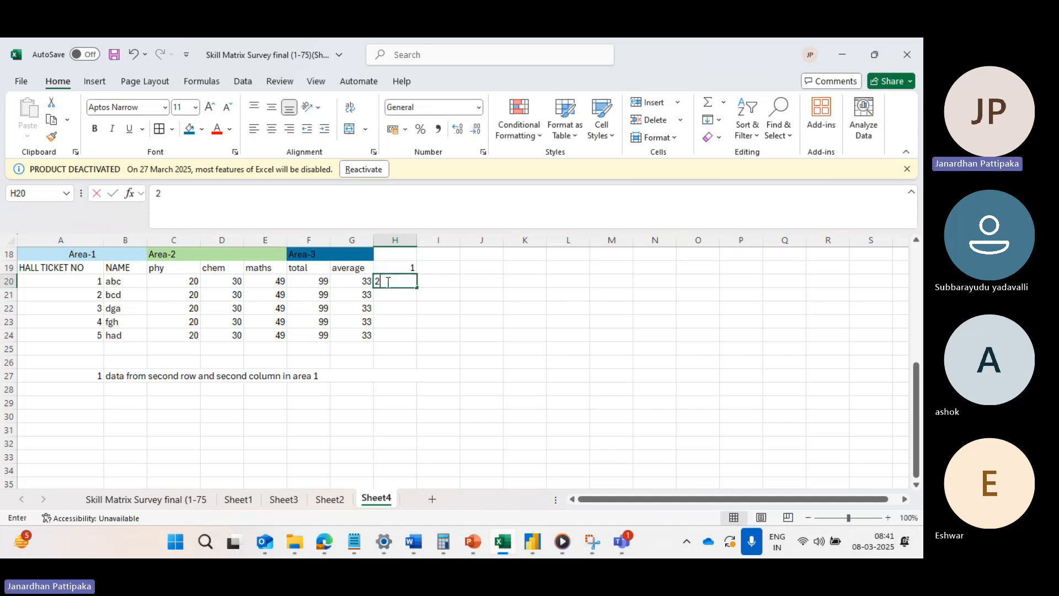
pyautogui.click(182, 300)
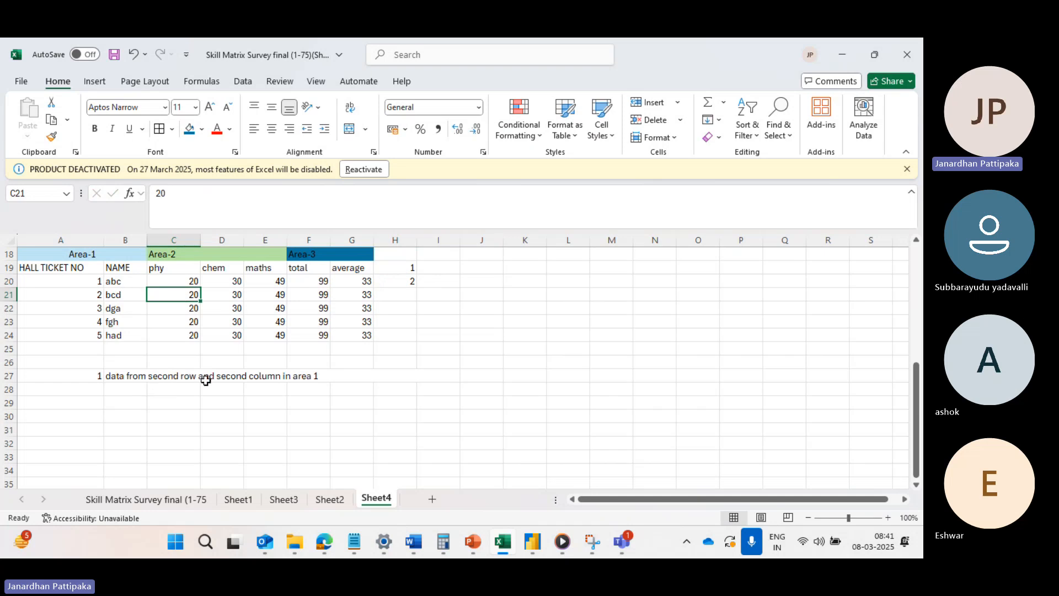
pyautogui.click(113, 281)
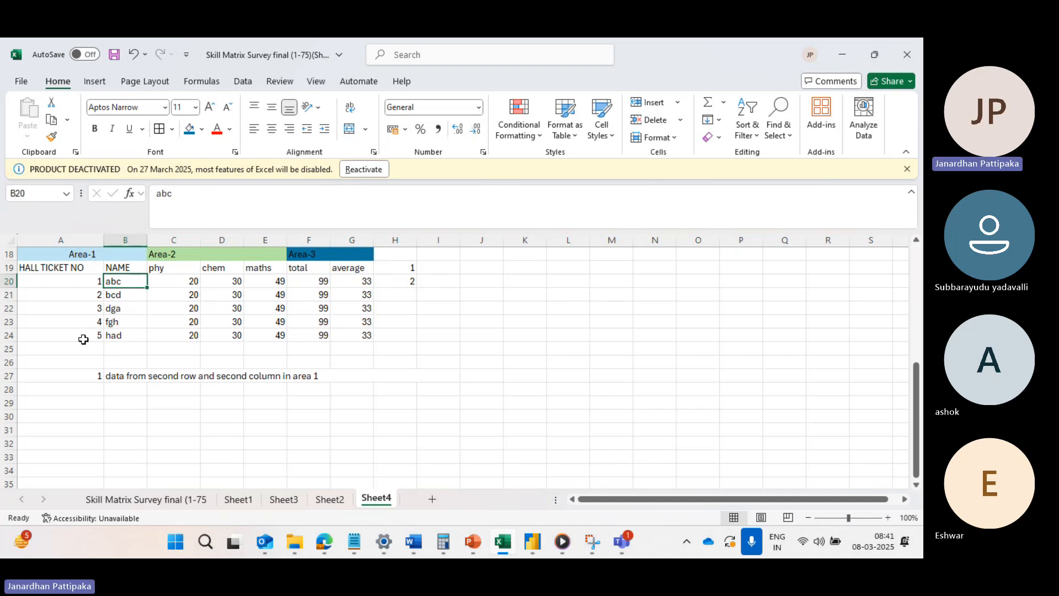
pyautogui.click(96, 130)
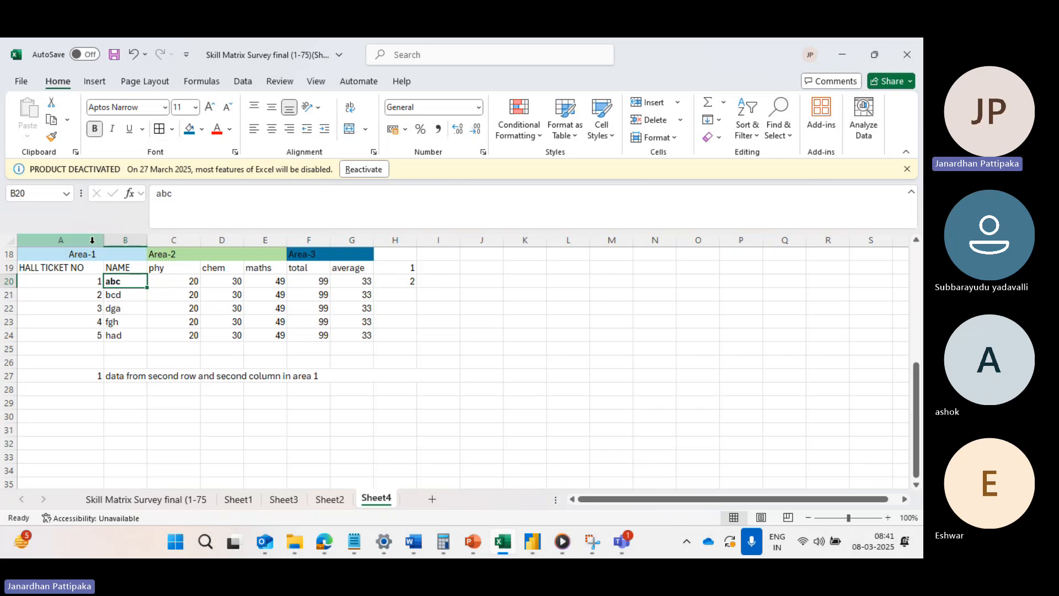
# Start an INDEX formula in cell B29 below the question.
pyautogui.click(117, 402)
pyautogui.write('=index')
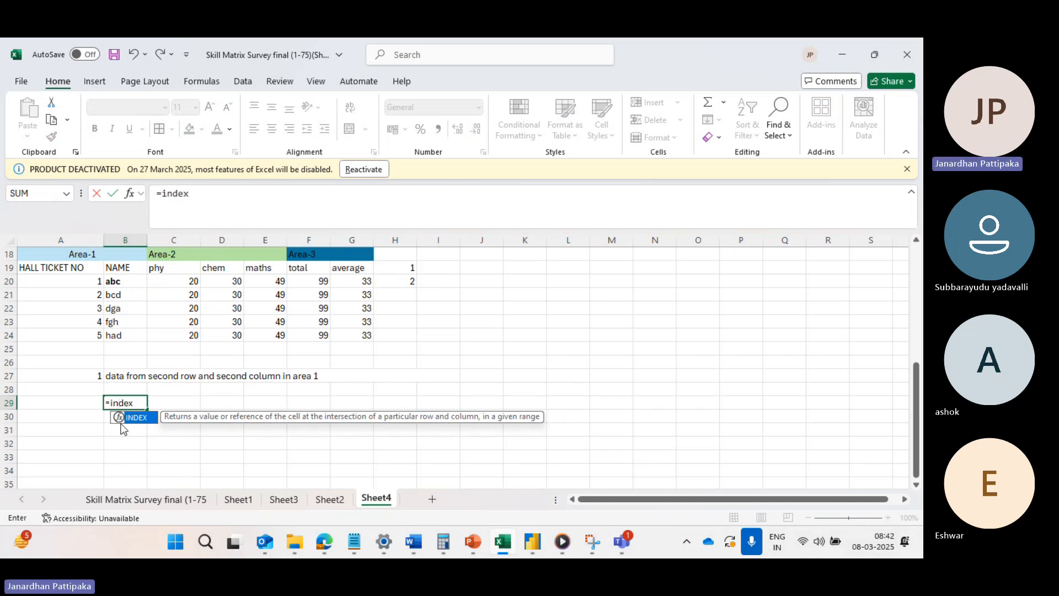
pyautogui.doubleClick(123, 424)
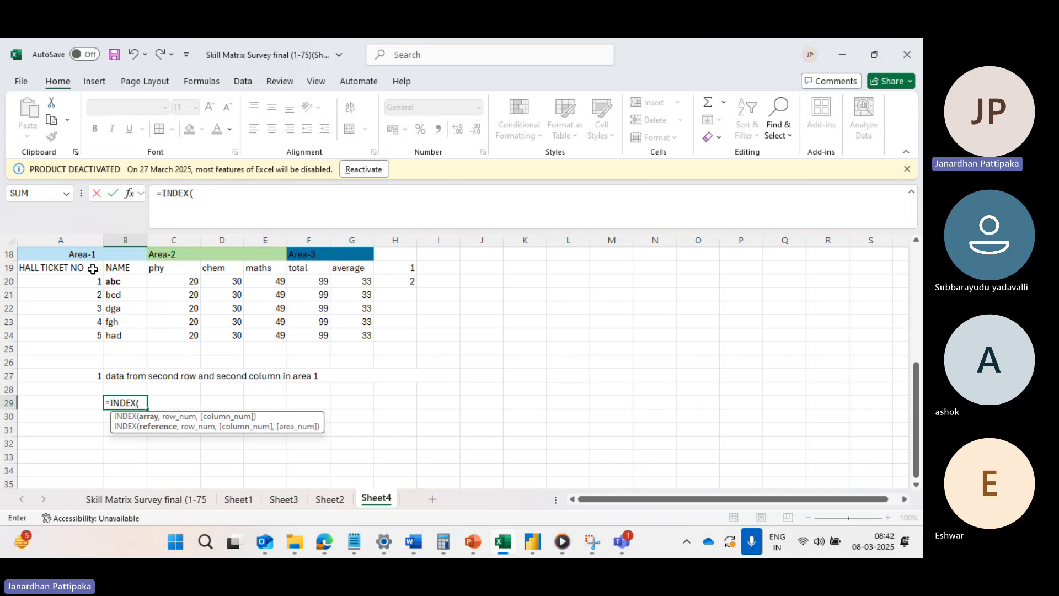
pyautogui.moveTo(80, 268); pyautogui.dragTo(117, 342)
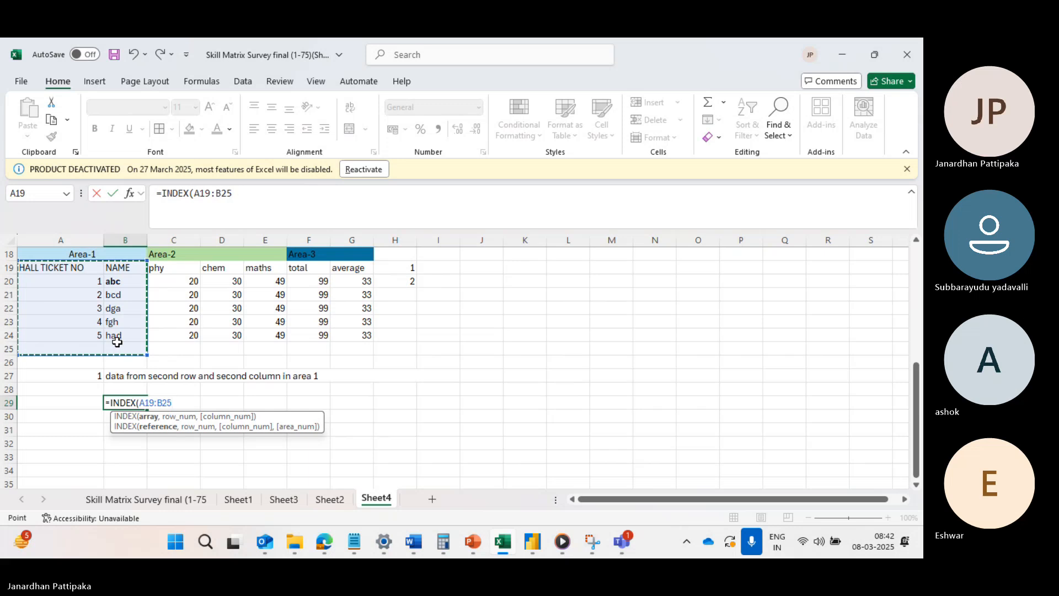
pyautogui.write(',')
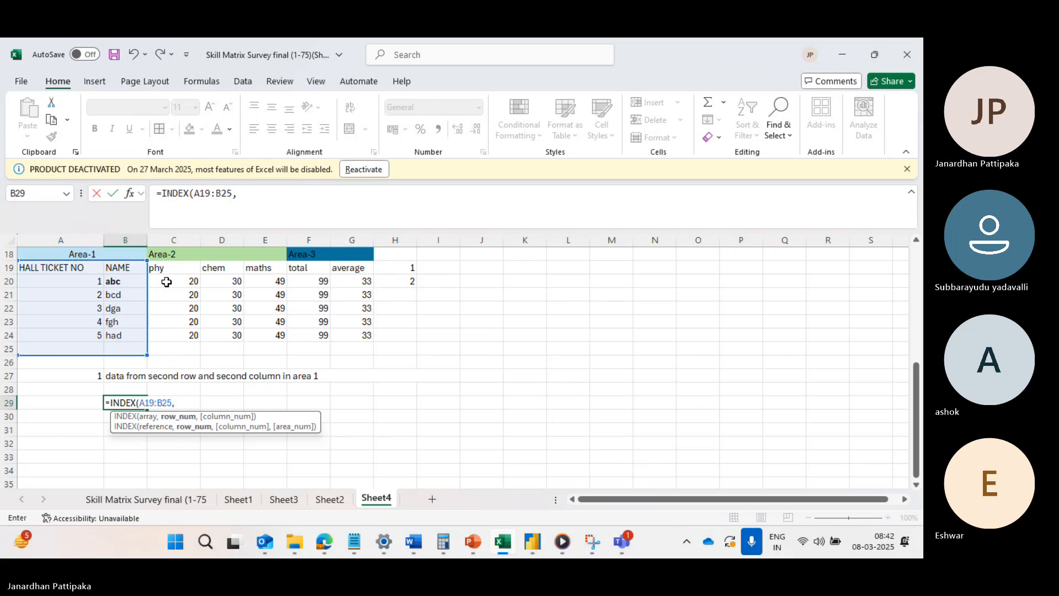
pyautogui.moveTo(164, 268); pyautogui.dragTo(257, 336)
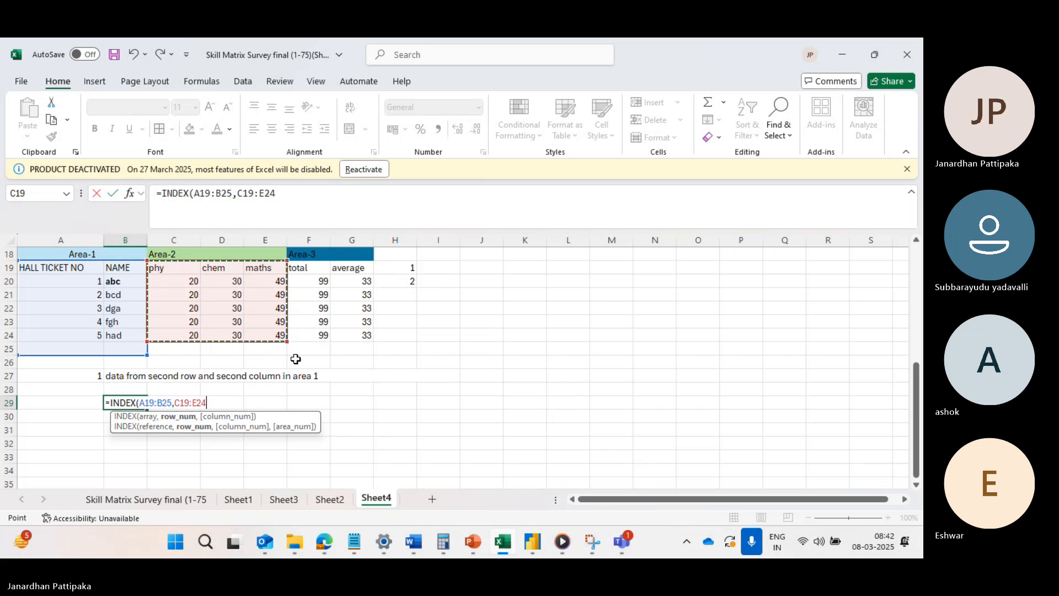
pyautogui.press('BackSpace')
pyautogui.press('BackSpace')
pyautogui.press('BackSpace')
pyautogui.press('BackSpace')
pyautogui.press('BackSpace')
pyautogui.press('BackSpace')
pyautogui.press('BackSpace')
pyautogui.press('BackSpace')
pyautogui.press('BackSpace')
pyautogui.press('BackSpace')
pyautogui.press('BackSpace')
pyautogui.press('BackSpace')
pyautogui.press('BackSpace')
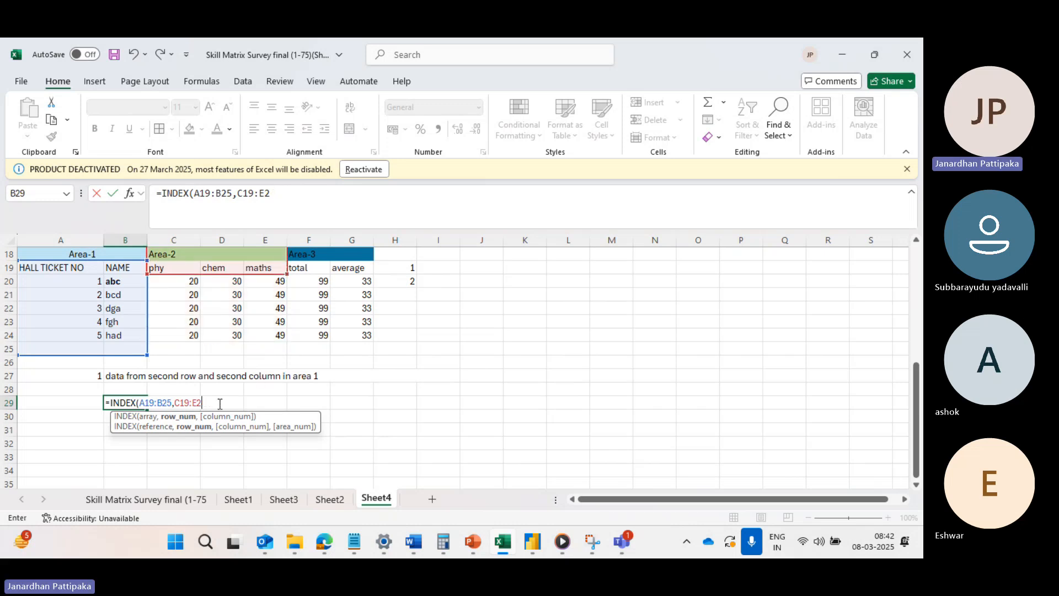
pyautogui.press('BackSpace')
pyautogui.press('BackSpace')
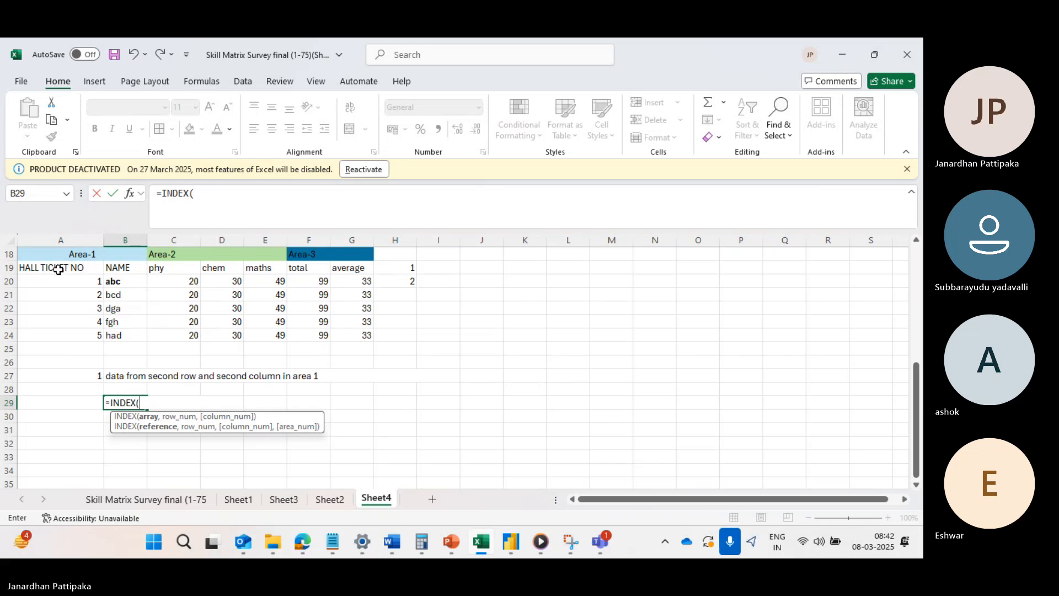
# Try to list the ranges A19:B24, C19:E24 and F19:G24 directly in the INDEX formula and close the parenthesis.
pyautogui.moveTo(57, 268); pyautogui.dragTo(116, 333)
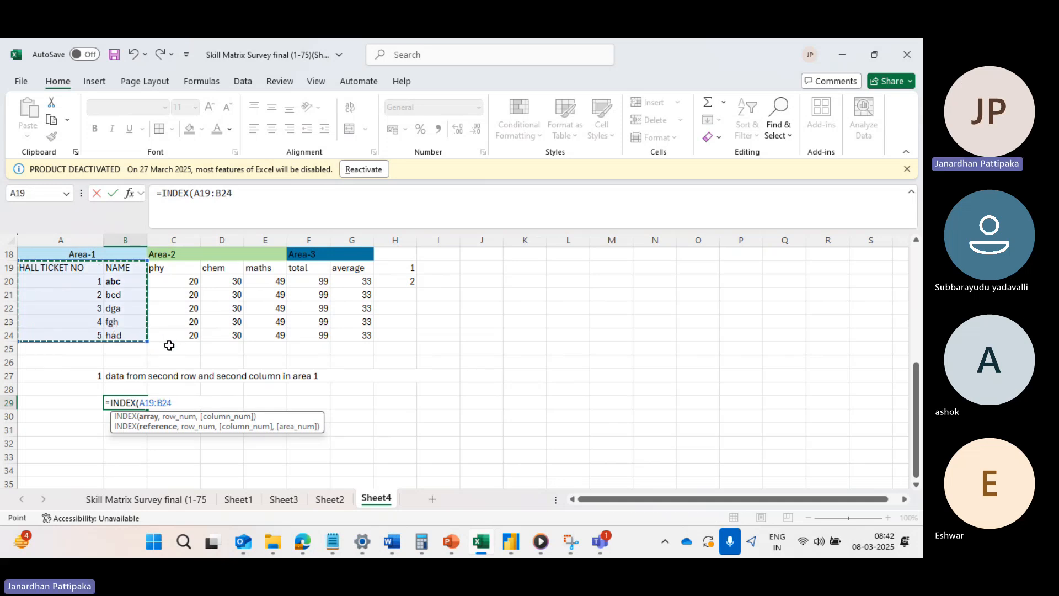
pyautogui.write(',')
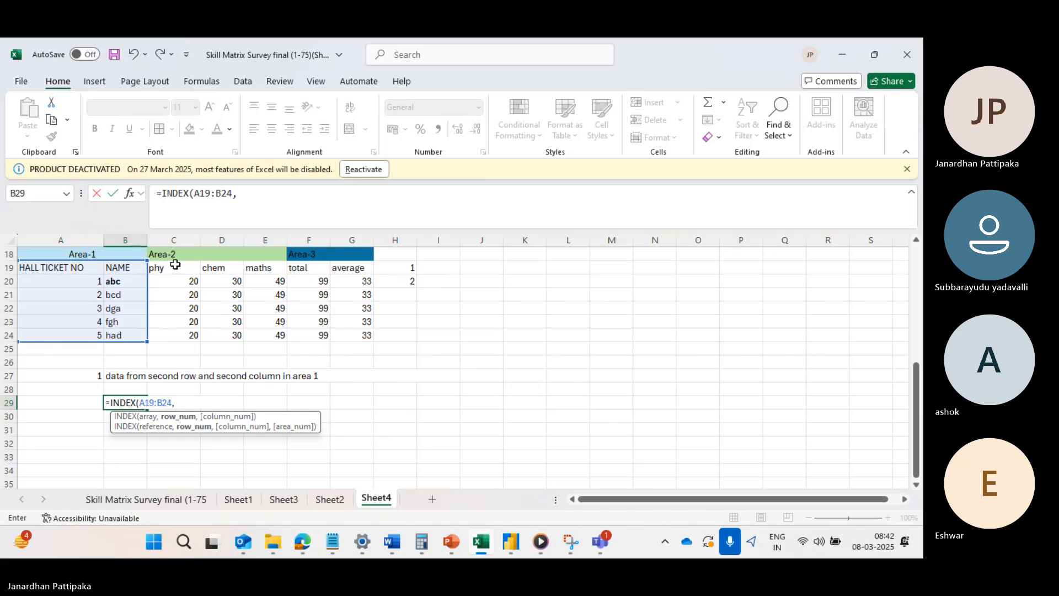
pyautogui.moveTo(176, 266); pyautogui.dragTo(260, 334)
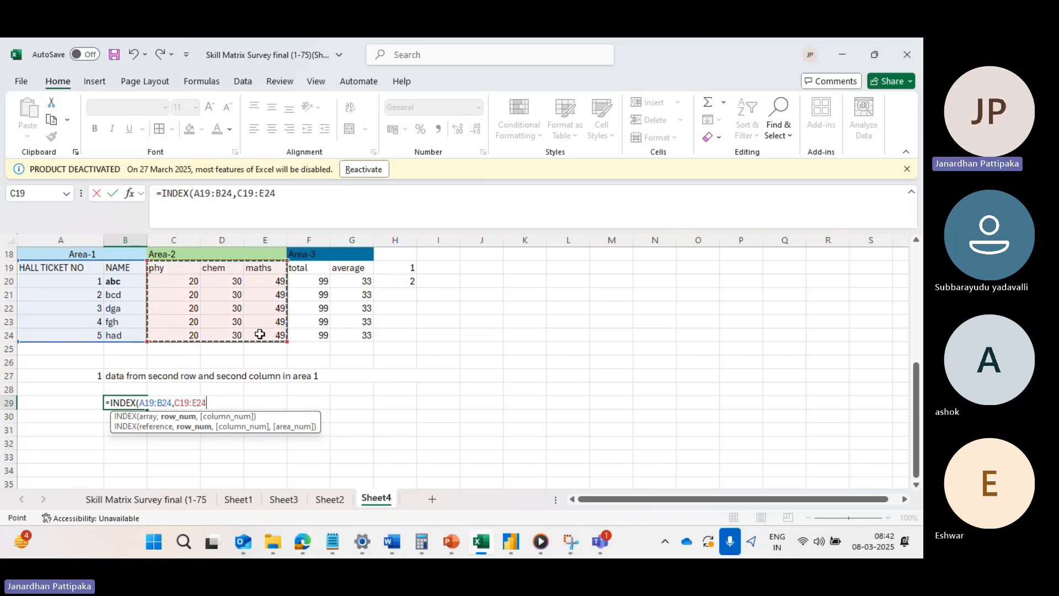
pyautogui.write(',')
pyautogui.moveTo(309, 268); pyautogui.dragTo(356, 335)
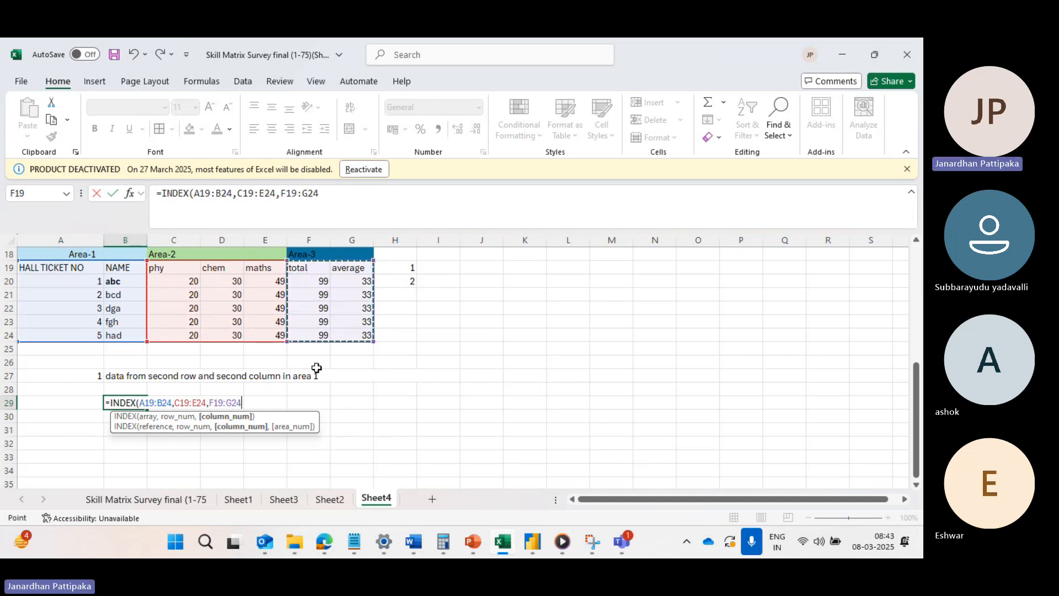
pyautogui.write(',')
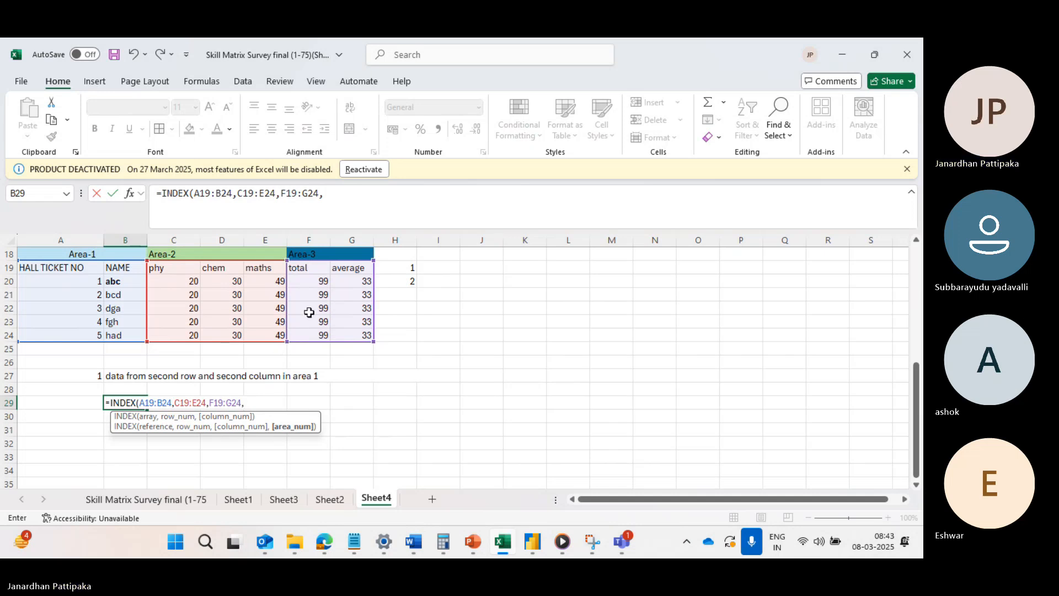
pyautogui.press('BackSpace')
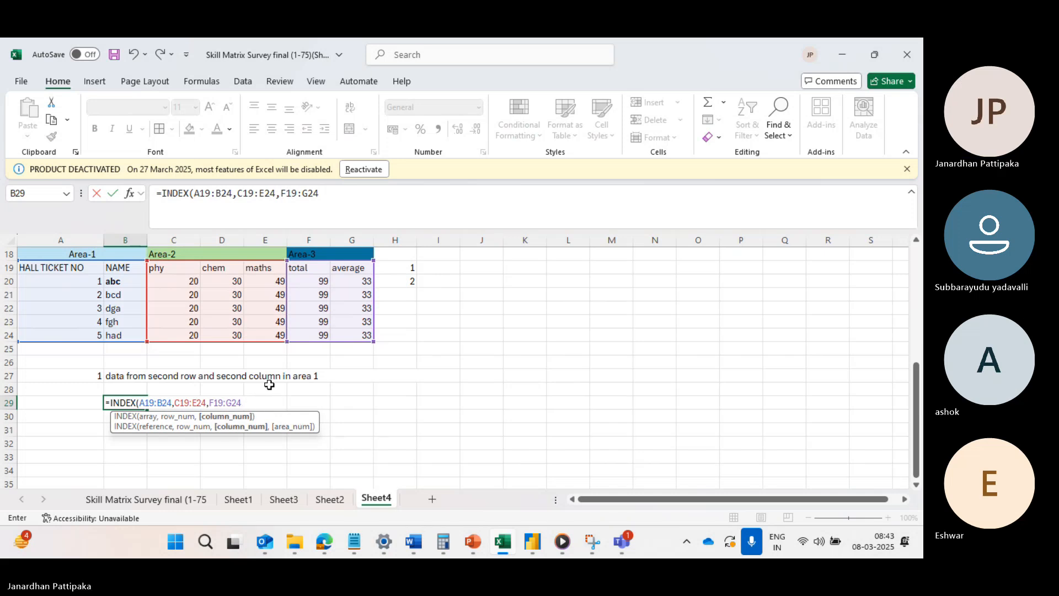
pyautogui.write(')')
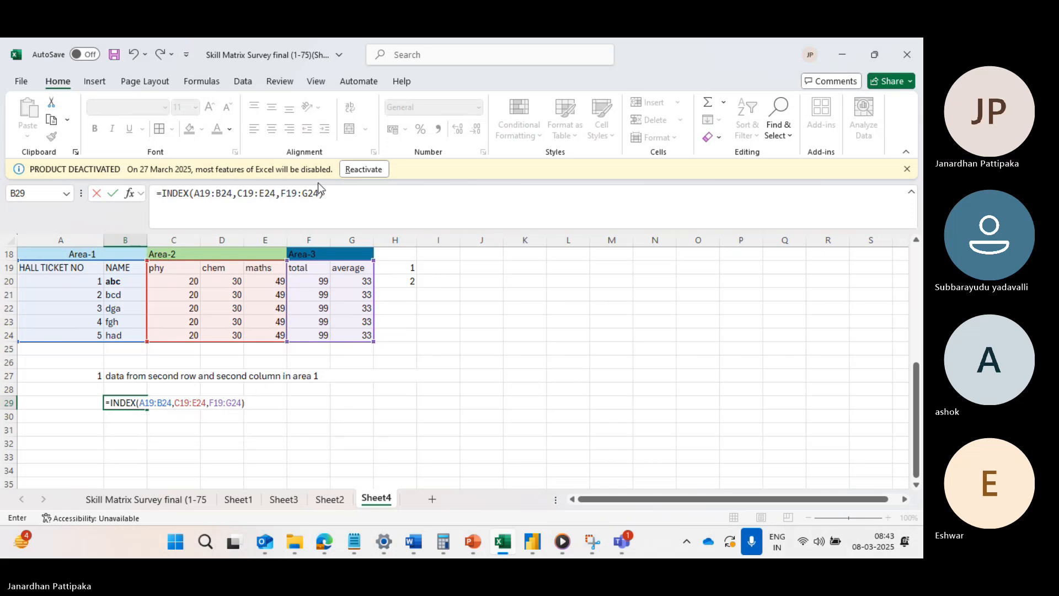
# Remove the three ungrouped area ranges from the INDEX formula in cell B29, keeping only the opened function.
pyautogui.click(328, 193)
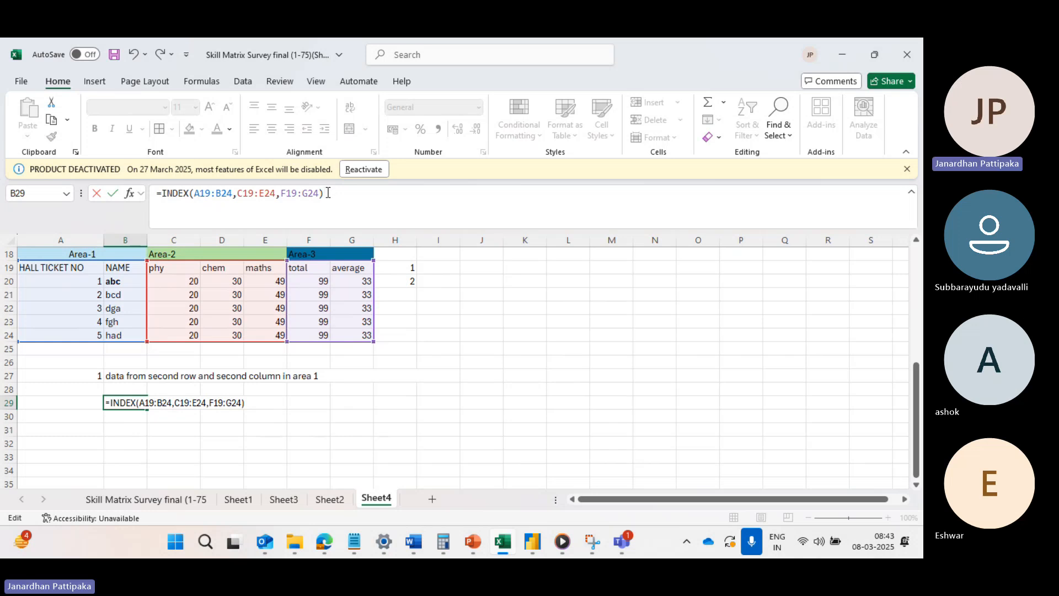
pyautogui.press('BackSpace')
pyautogui.press('BackSpace')
pyautogui.press('BackSpace')
pyautogui.press('BackSpace')
pyautogui.press('BackSpace')
pyautogui.press('BackSpace')
pyautogui.press('BackSpace')
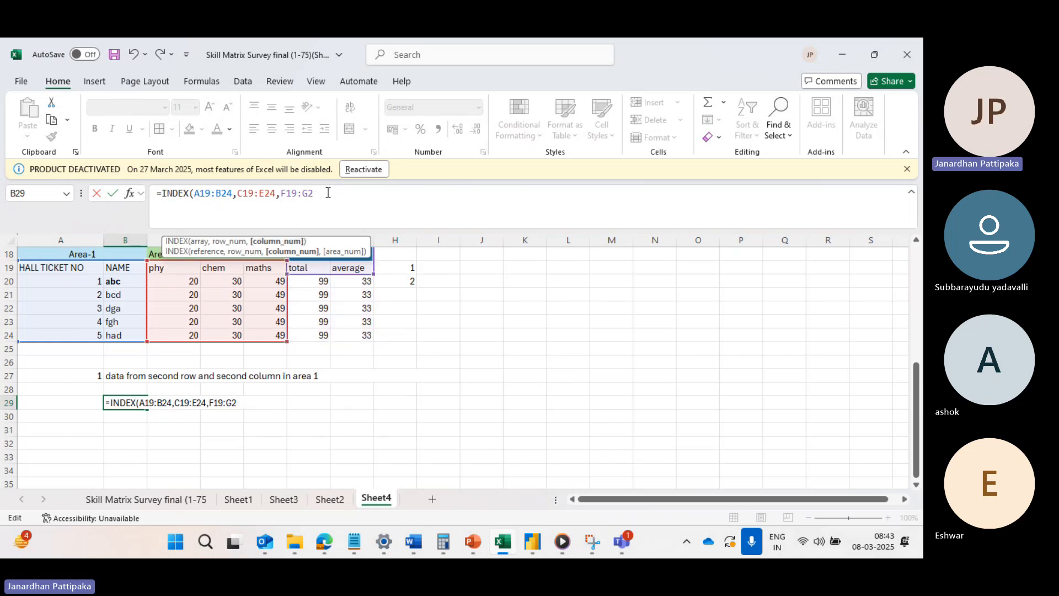
pyautogui.press('BackSpace')
pyautogui.press('BackSpace')
pyautogui.press('BackSpace')
pyautogui.press('BackSpace')
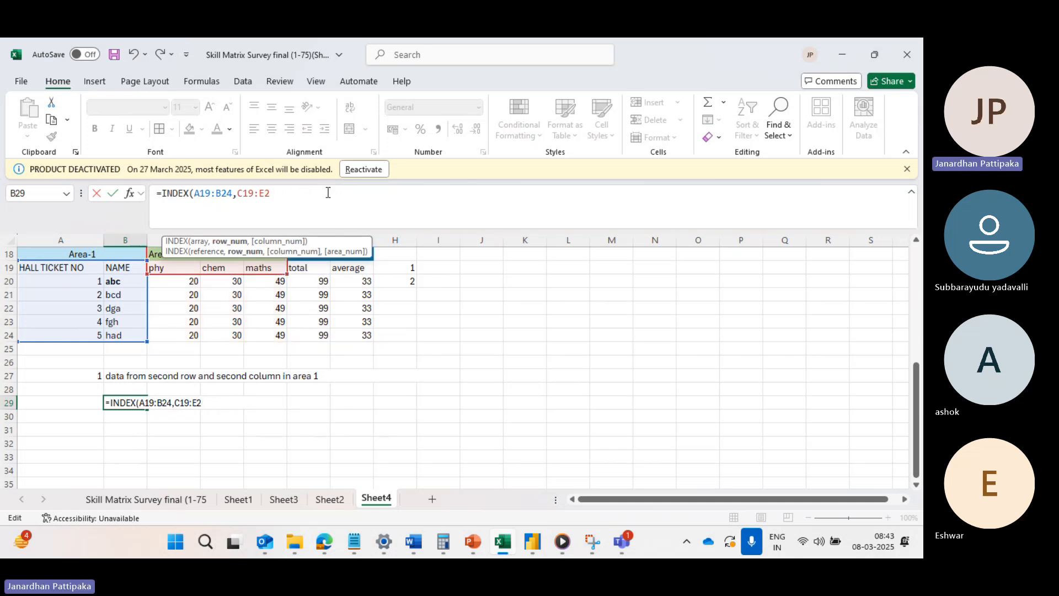
pyautogui.press('BackSpace')
pyautogui.press('BackSpace')
pyautogui.press('BackSpace')
pyautogui.press('BackSpace')
pyautogui.press('BackSpace')
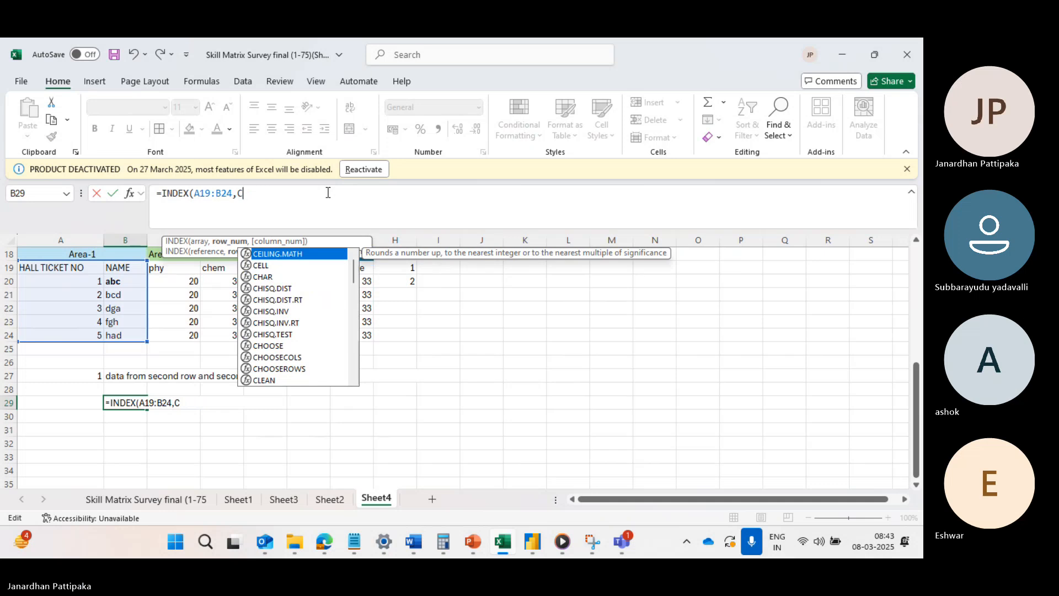
pyautogui.press('BackSpace')
pyautogui.press('BackSpace')
pyautogui.press('BackSpace')
pyautogui.press('BackSpace')
pyautogui.press('BackSpace')
pyautogui.press('BackSpace')
pyautogui.press('BackSpace')
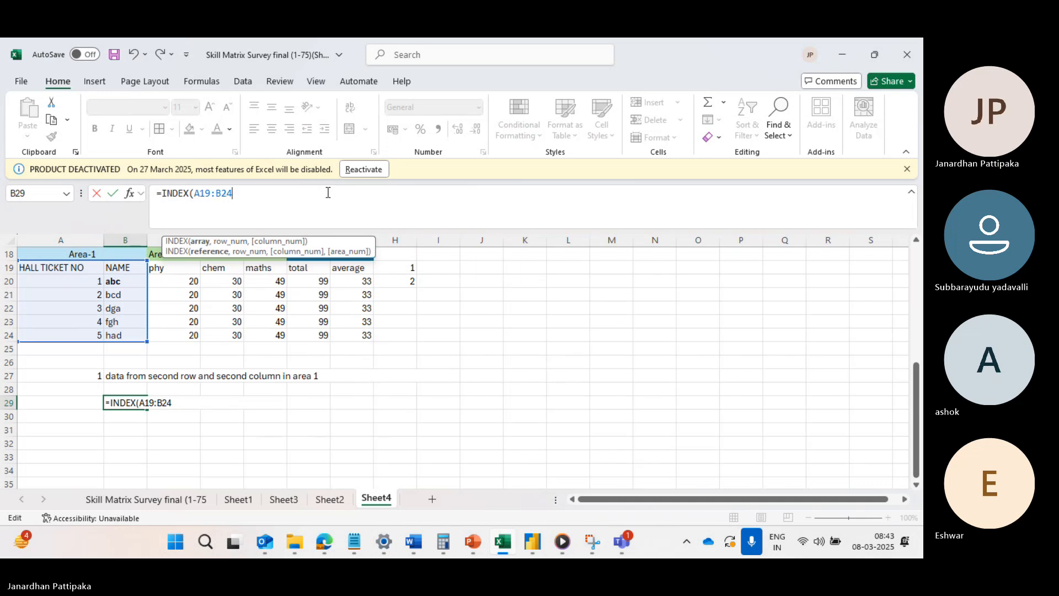
pyautogui.press('BackSpace')
pyautogui.press('BackSpace')
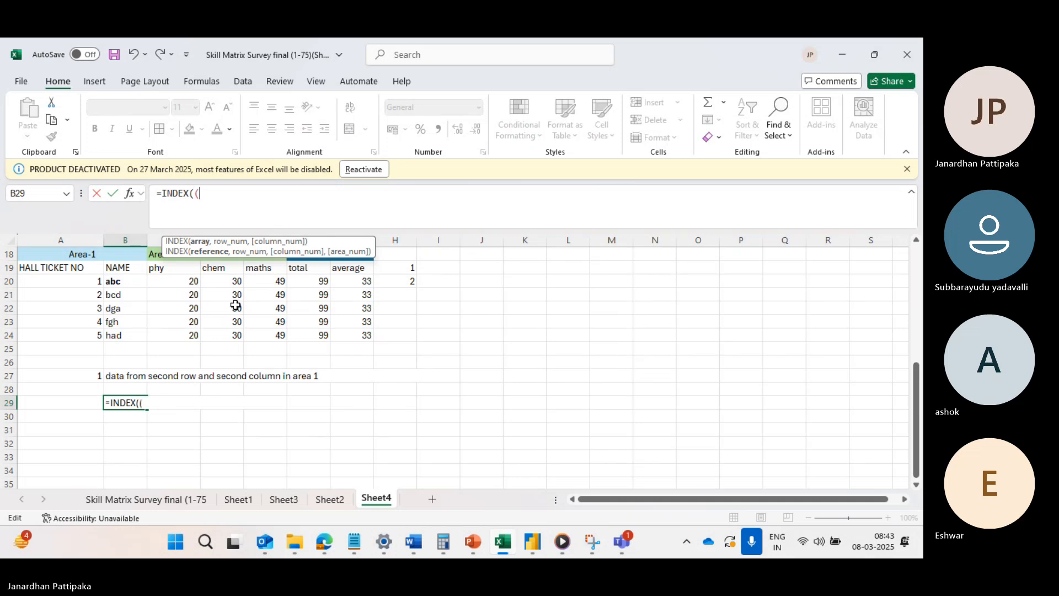
# Enter the three areas A19:B24, C19:E24 and F19:G24 as one parenthesised reference in the INDEX formula in cell B29.
pyautogui.moveTo(50, 269); pyautogui.dragTo(114, 336)
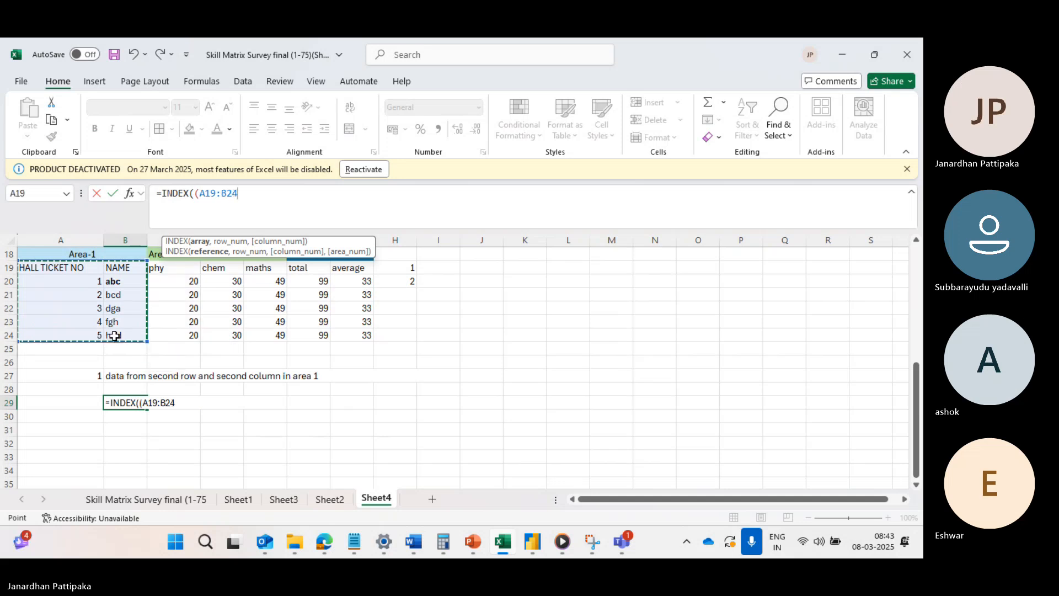
pyautogui.write(',')
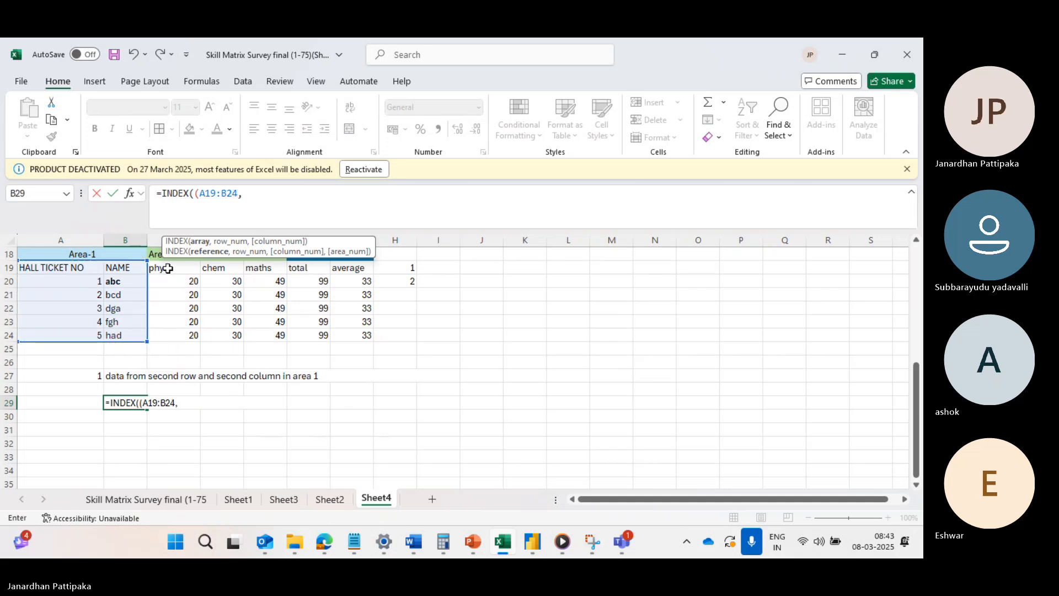
pyautogui.moveTo(167, 268); pyautogui.dragTo(257, 334)
pyautogui.write(',')
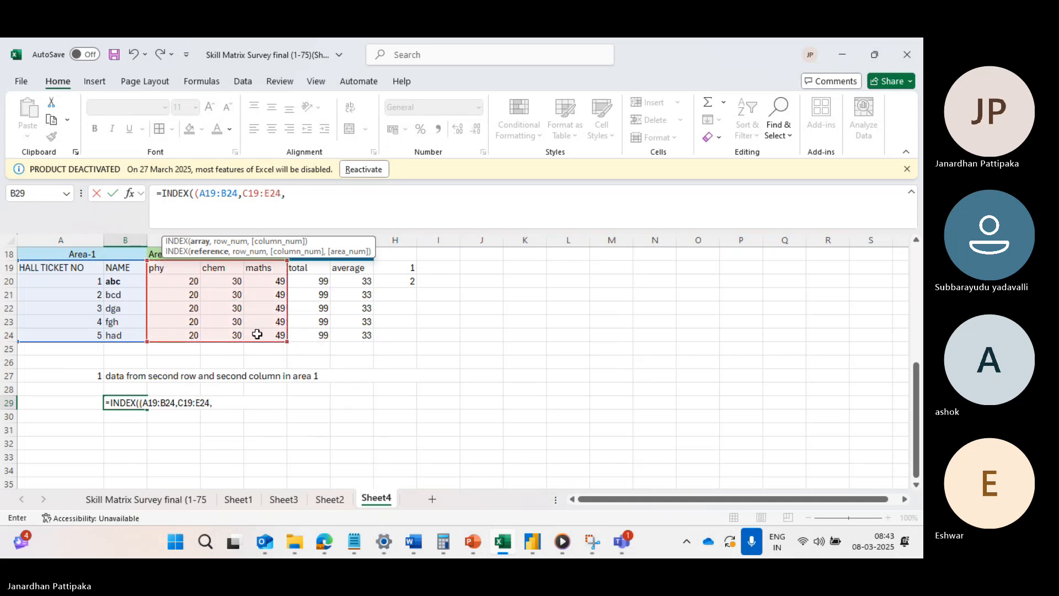
pyautogui.moveTo(309, 268); pyautogui.dragTo(338, 341)
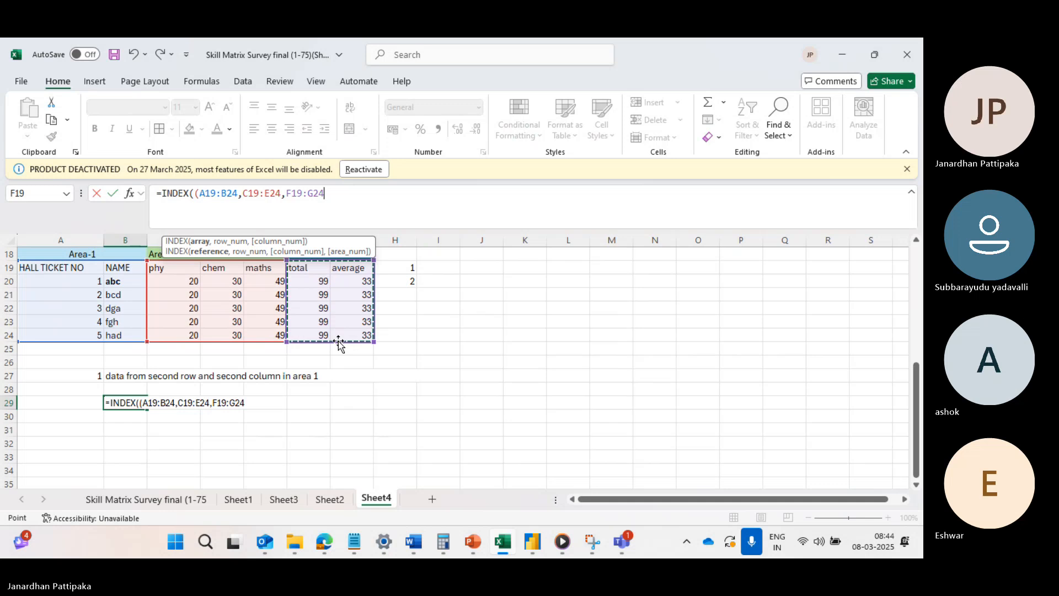
pyautogui.write('),')
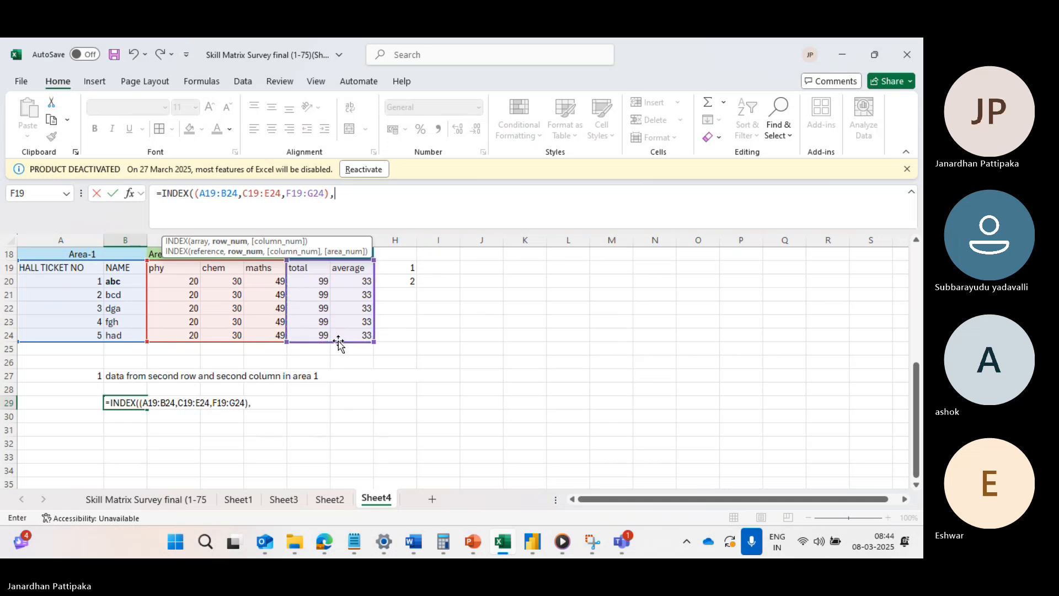
pyautogui.write('2,2')
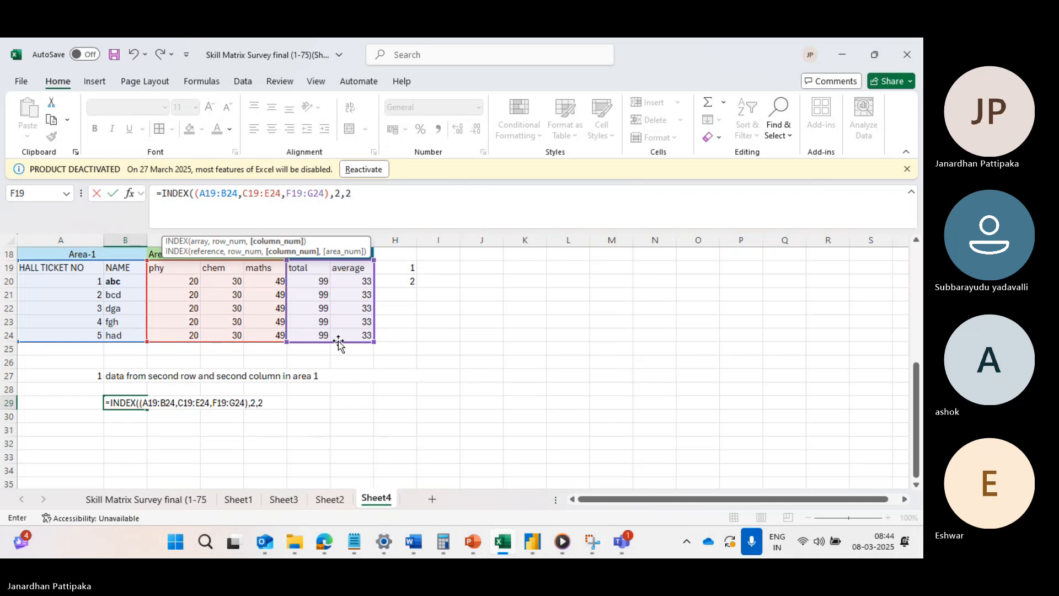
# Complete the INDEX formula with row number 2, column number 2 and area number 1, and enter it.
pyautogui.write(',')
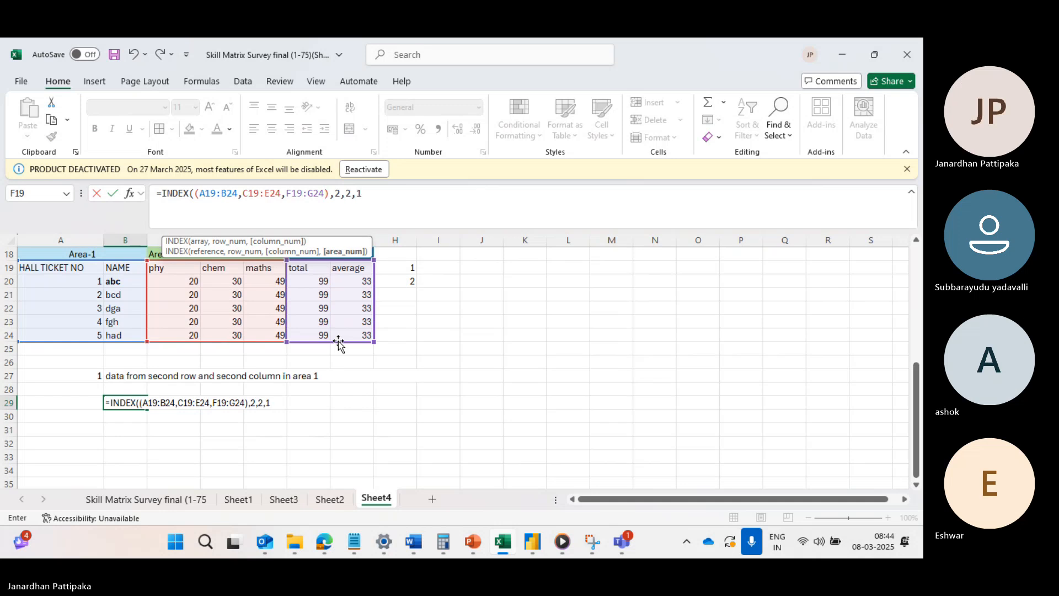
pyautogui.write('1)')
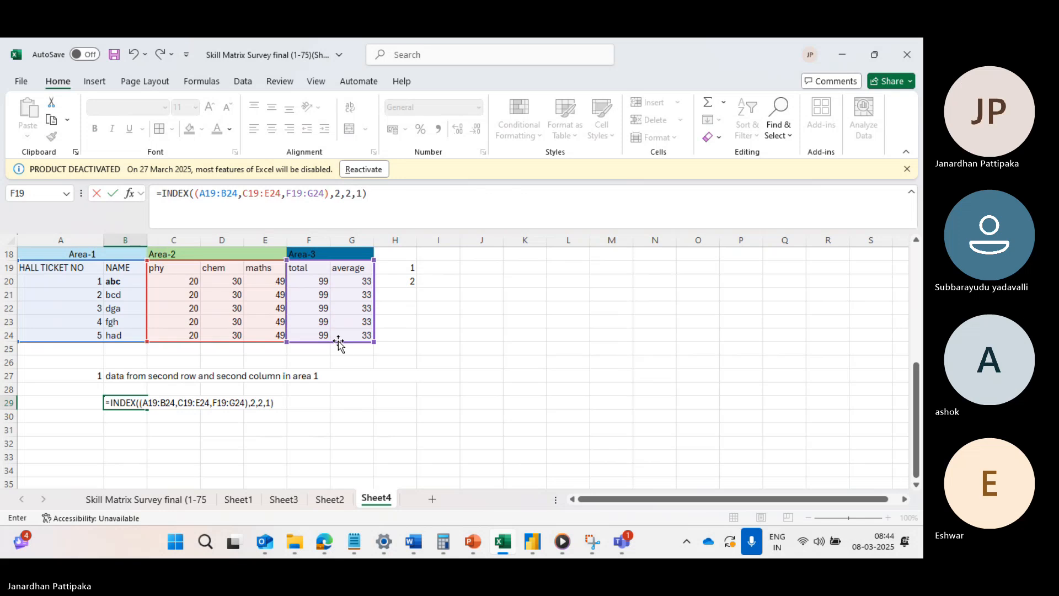
pyautogui.press('Return')
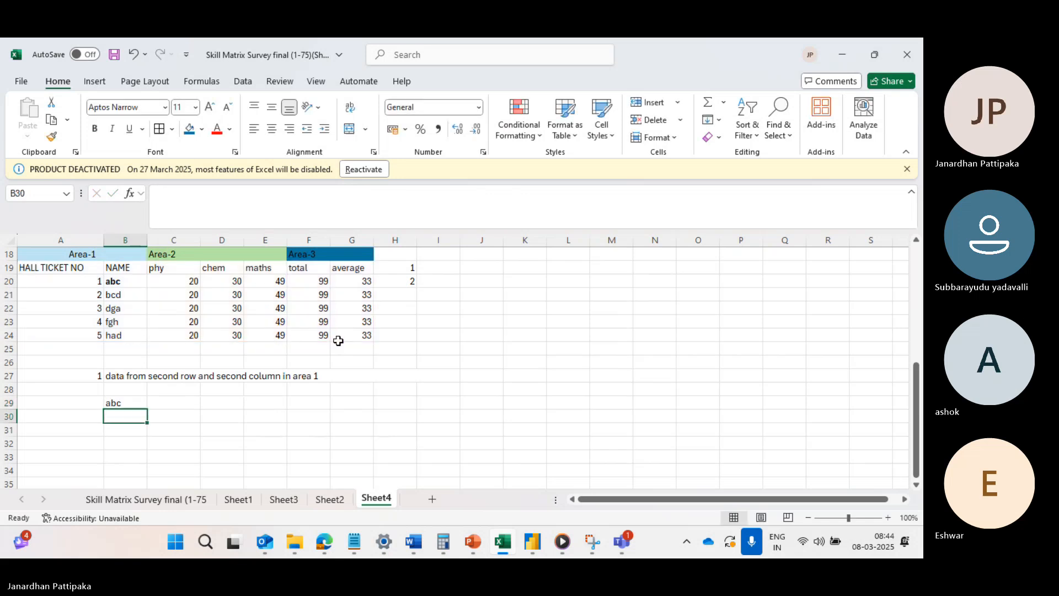
# Review the INDEX formula in cell B29 and compare its result with the name in cell B20.
pyautogui.click(128, 403)
pyautogui.doubleClick(129, 402)
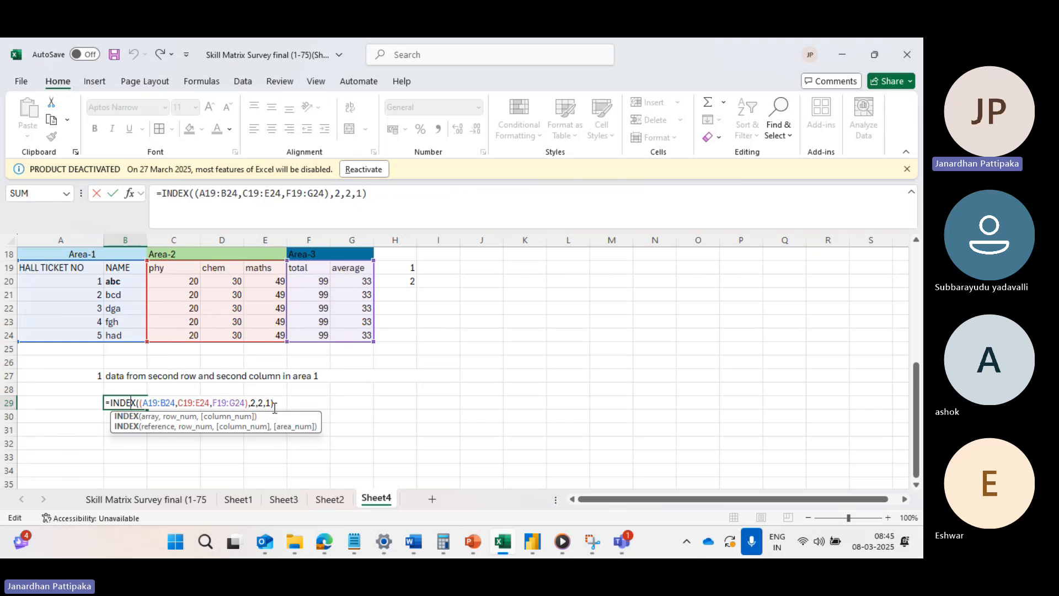
pyautogui.press('Return')
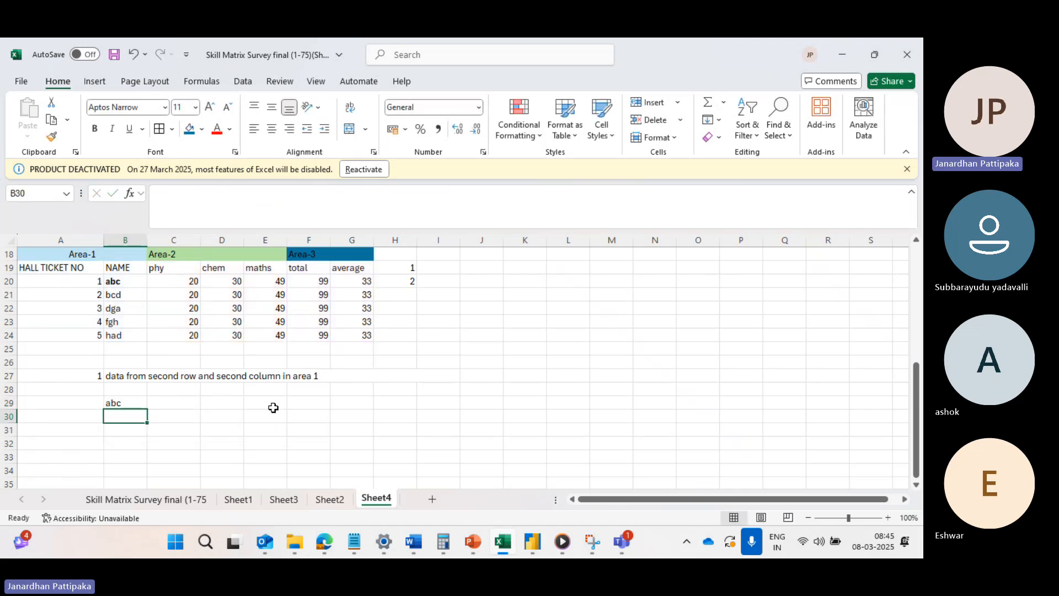
pyautogui.click(116, 281)
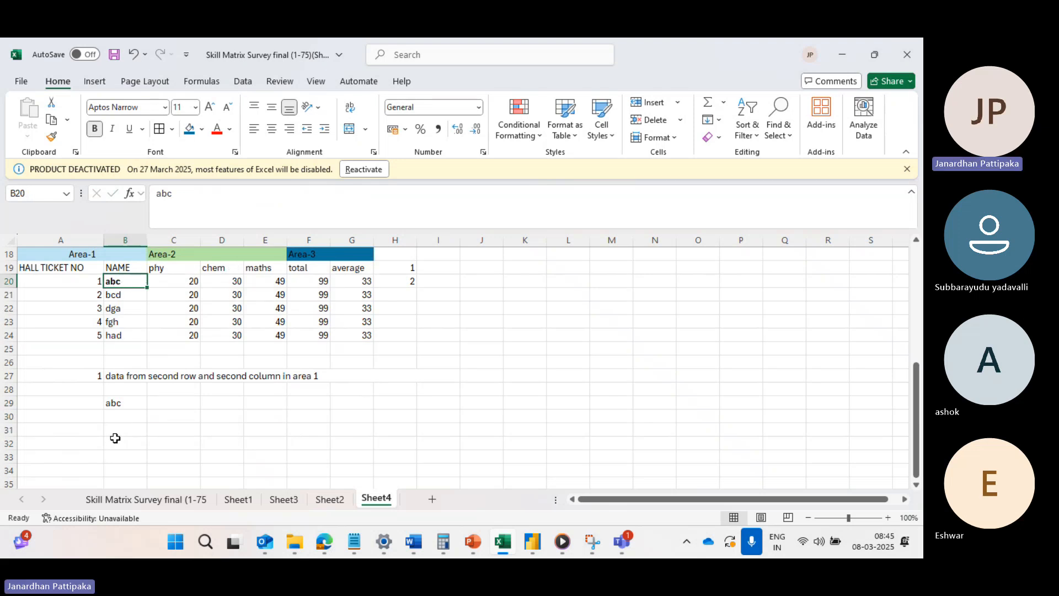
# Add question 2 in row 31, with the number in A31 and "data from second row and second column in area 2" in B31.
pyautogui.click(84, 432)
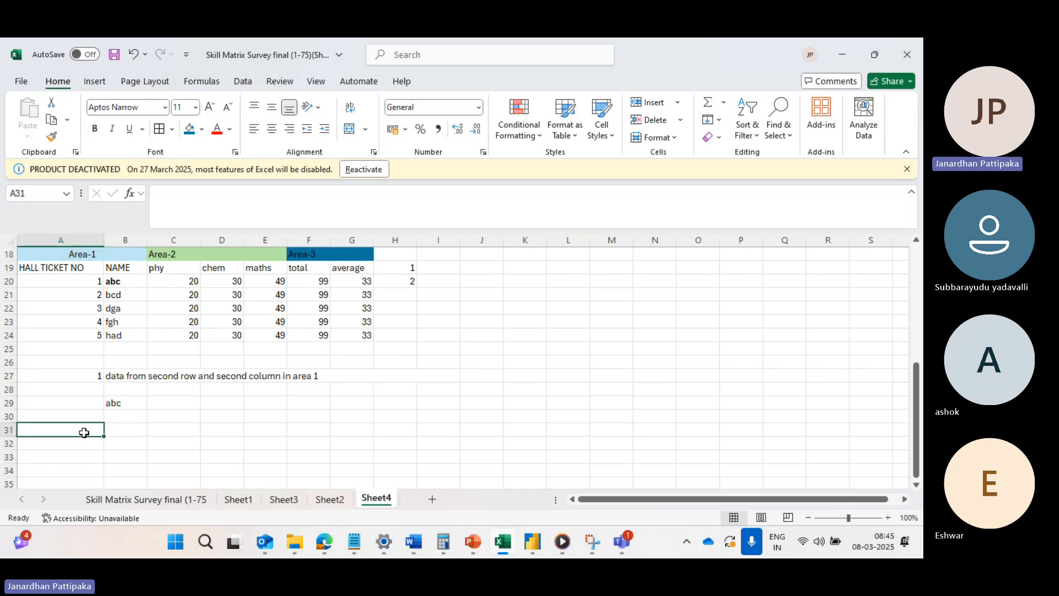
pyautogui.write('2')
pyautogui.click(123, 432)
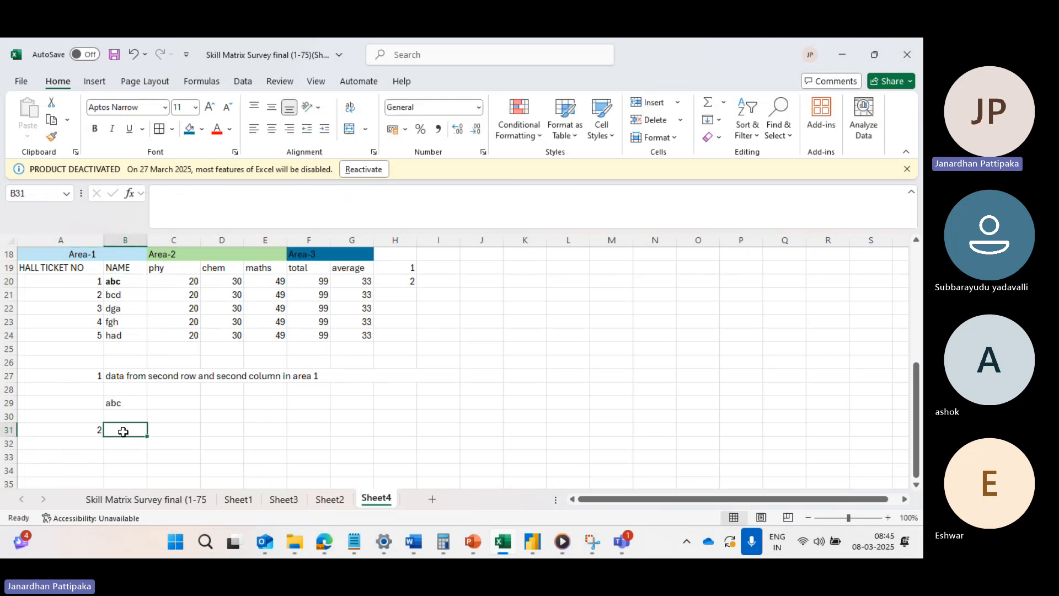
pyautogui.write('data from s')
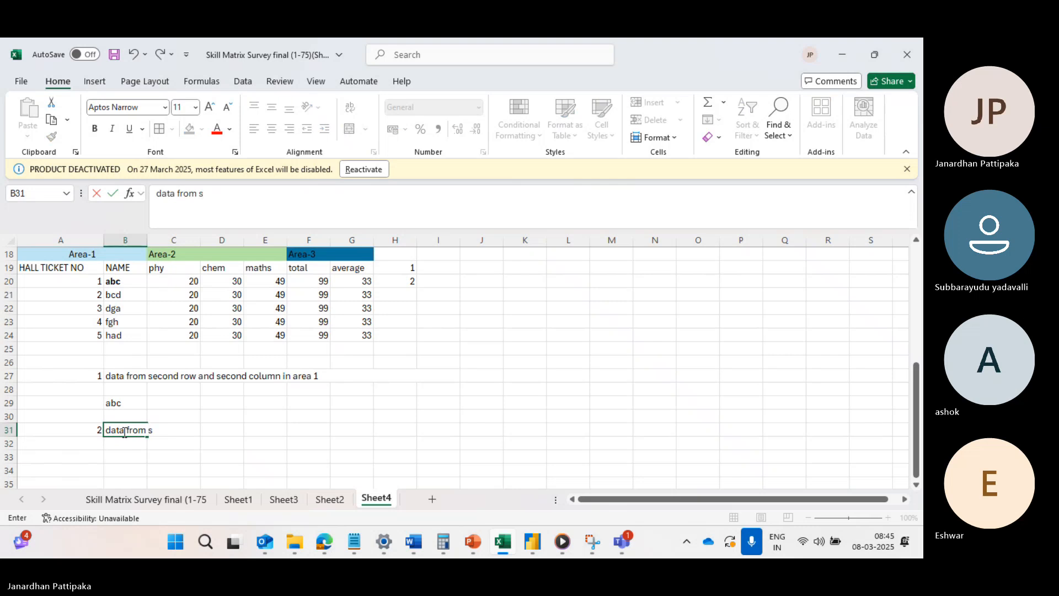
pyautogui.write('econd row and seco')
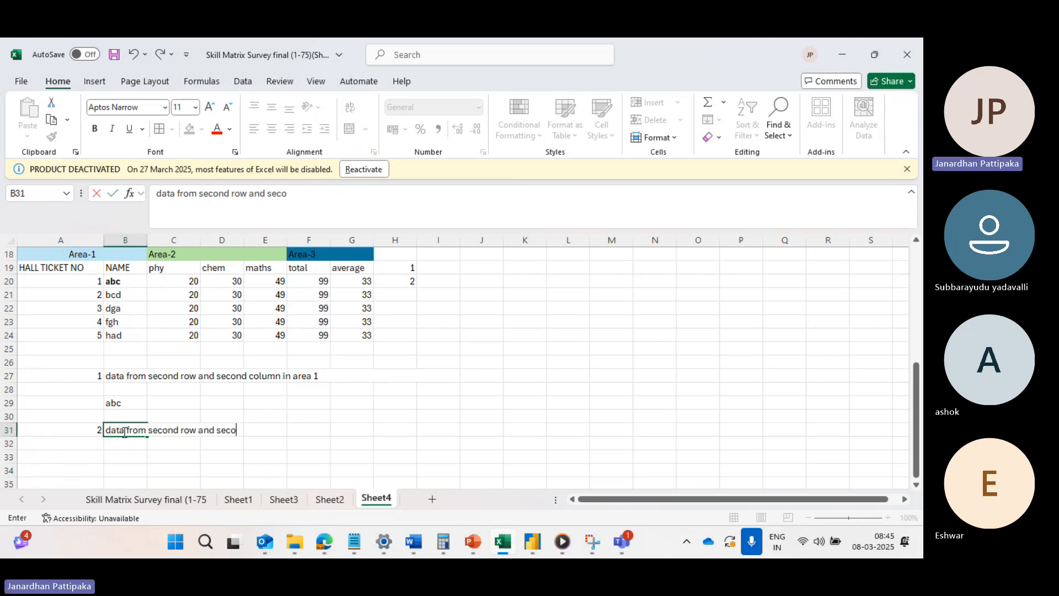
pyautogui.write('nd column i')
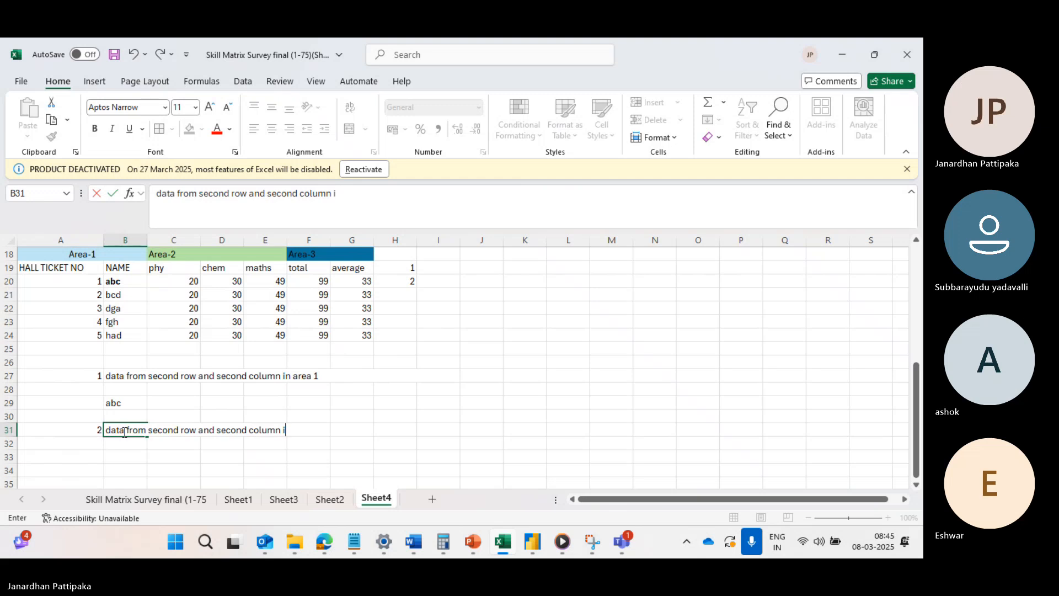
pyautogui.write('n area')
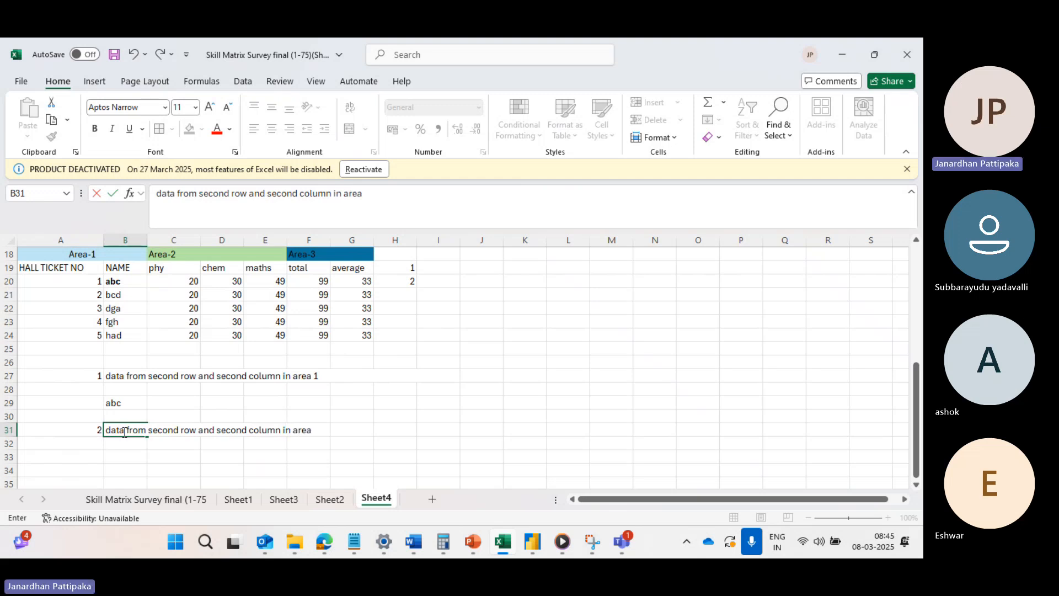
pyautogui.write(' 2')
# Examine the columns of Area-2 and locate the cell in its second row and second column.
pyautogui.scroll(-2, 158, 439)
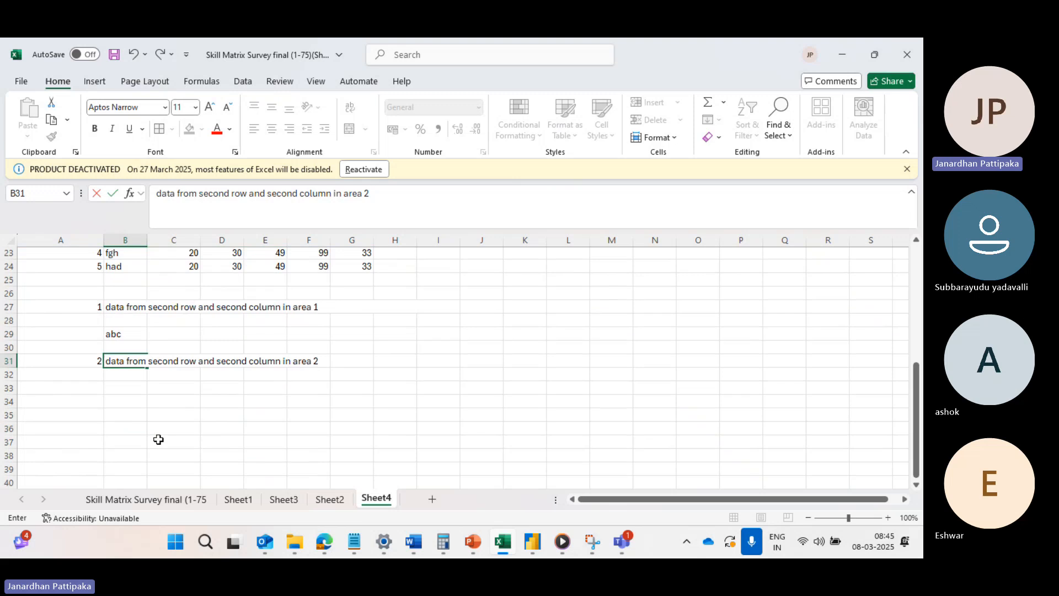
pyautogui.scroll(4, 140, 395)
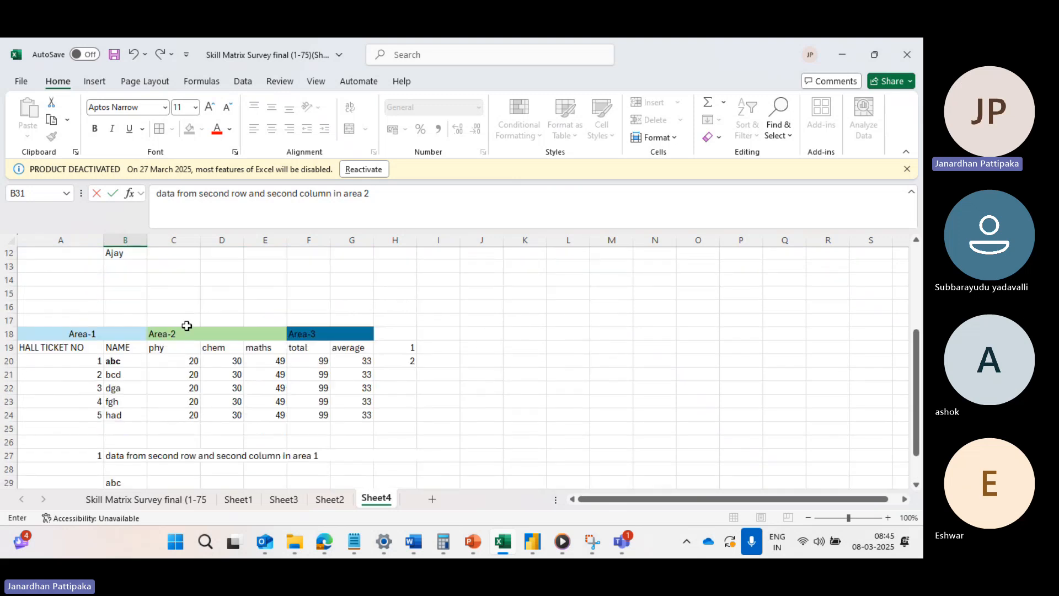
pyautogui.scroll(4, 184, 324)
pyautogui.scroll(-5, 129, 298)
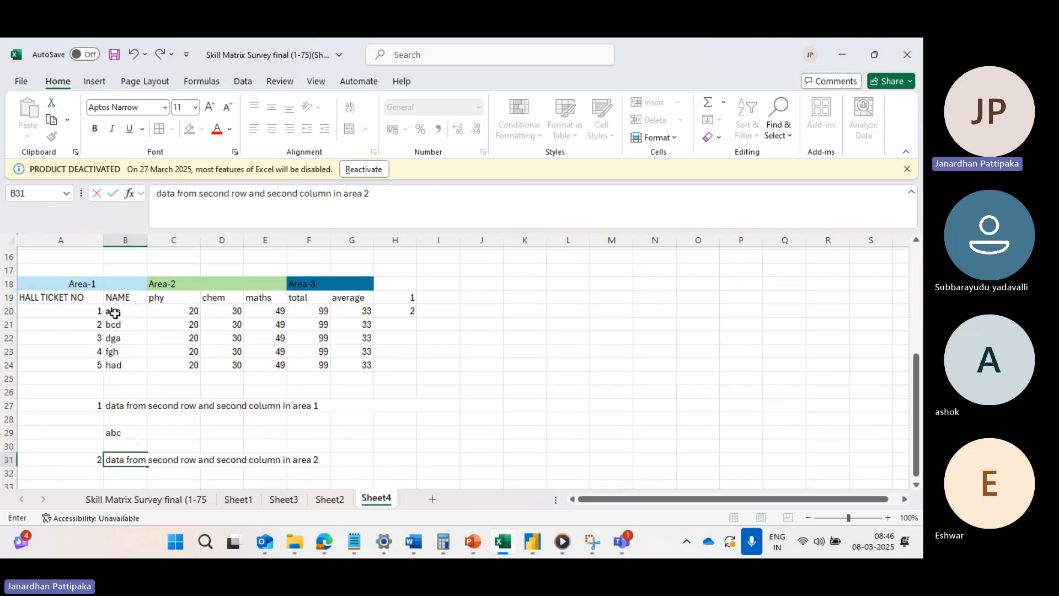
pyautogui.click(169, 241)
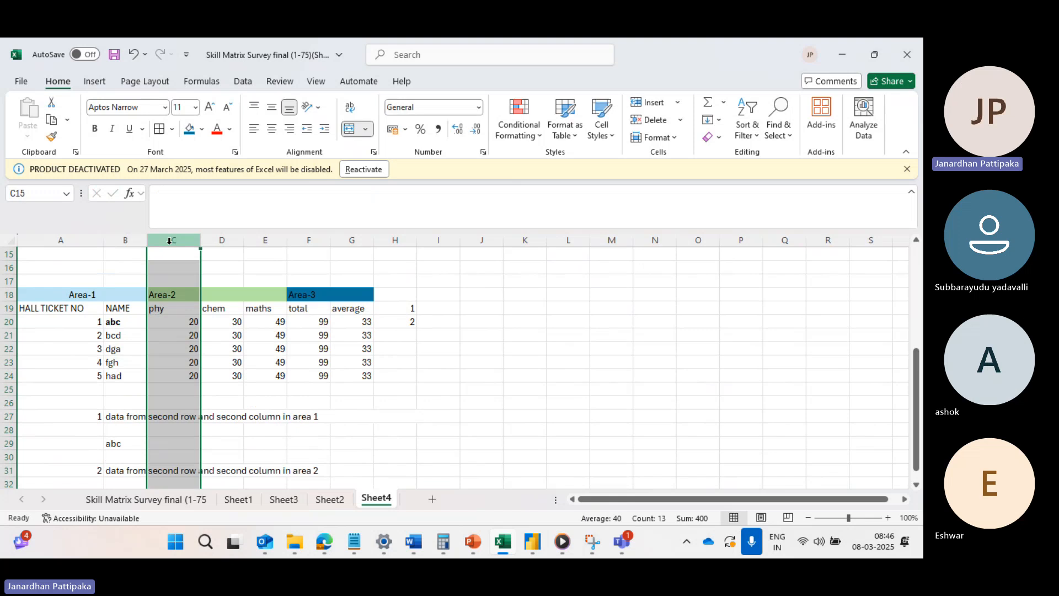
pyautogui.click(219, 240)
pyautogui.click(232, 321)
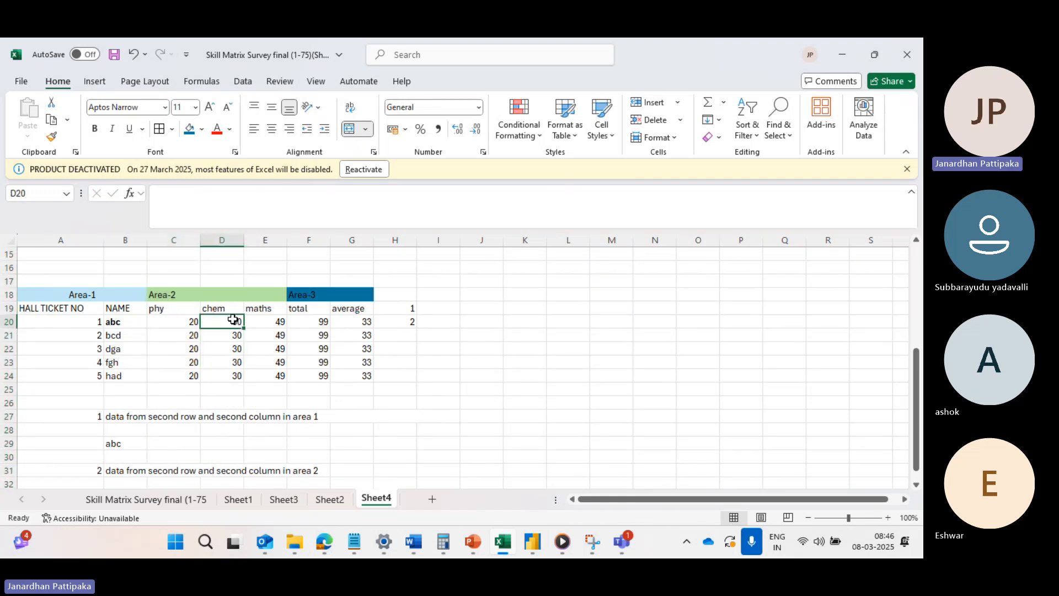
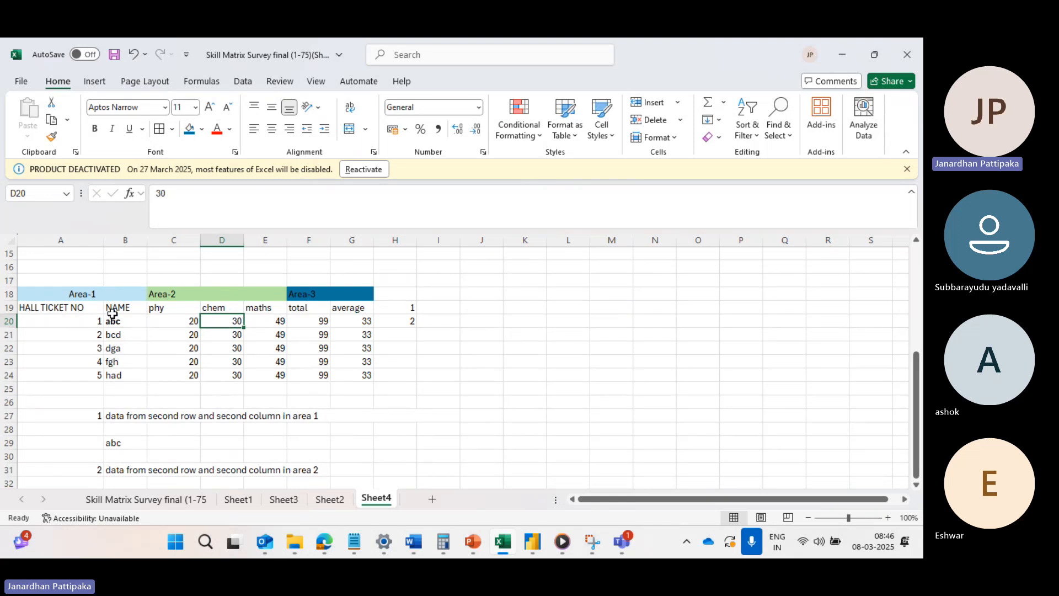
# Make the chem value in D20, at Area-2's second row and second column, bold.
pyautogui.scroll(-1, 274, 364)
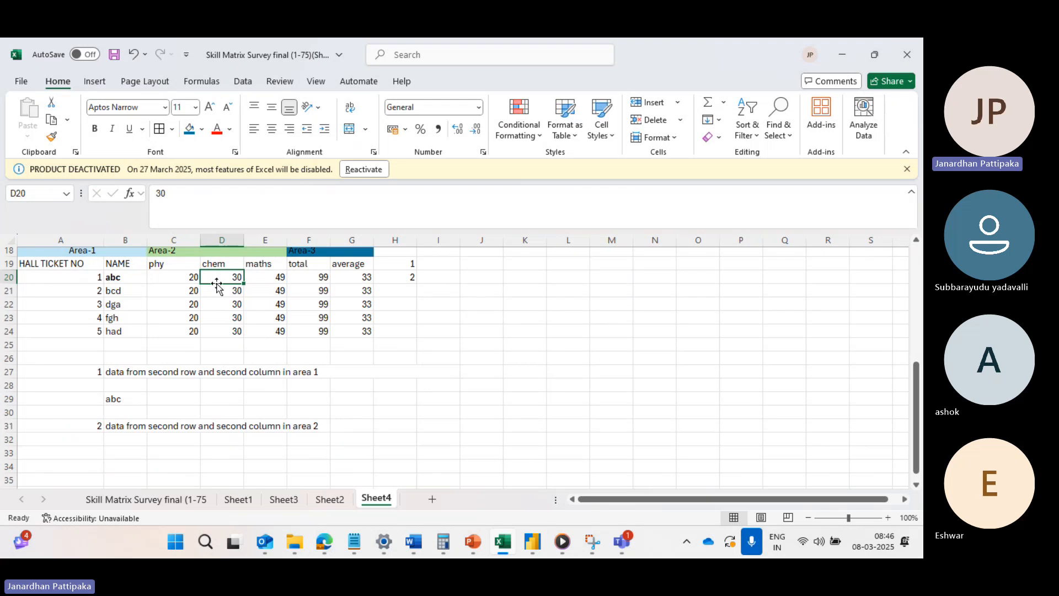
pyautogui.scroll(1, 202, 280)
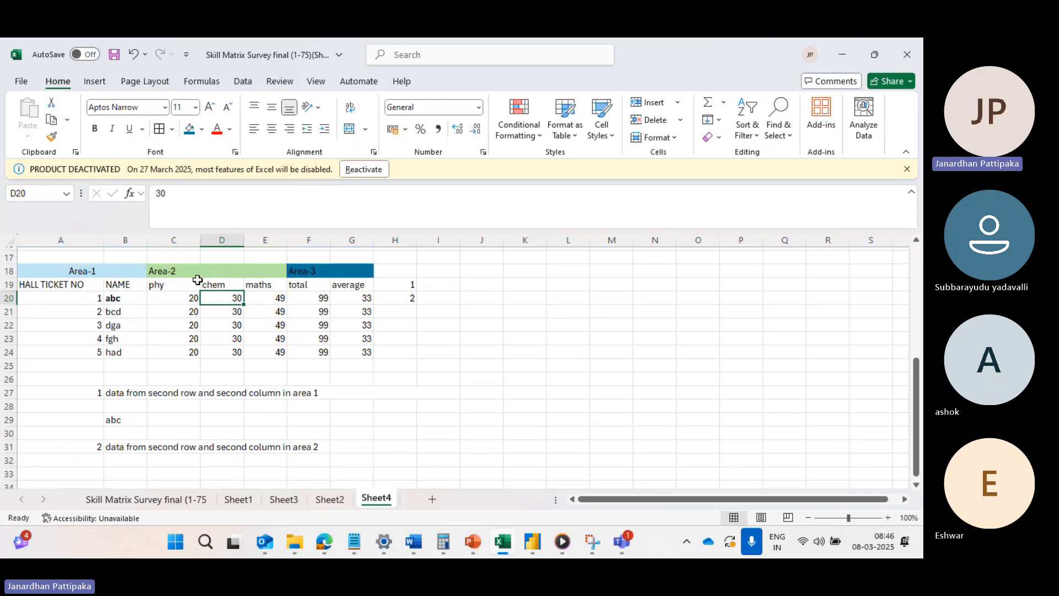
pyautogui.click(172, 239)
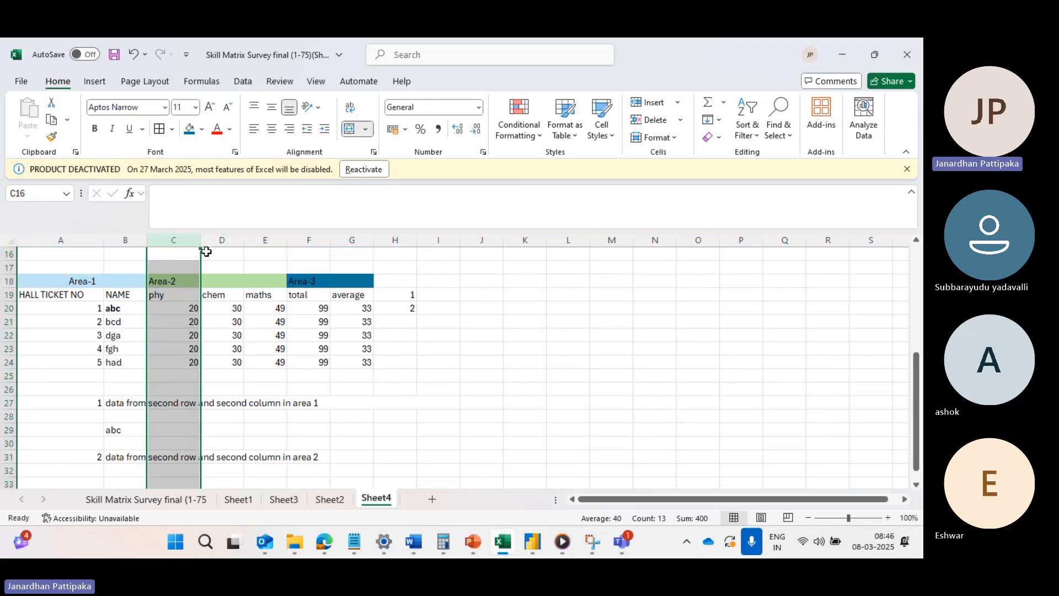
pyautogui.click(221, 241)
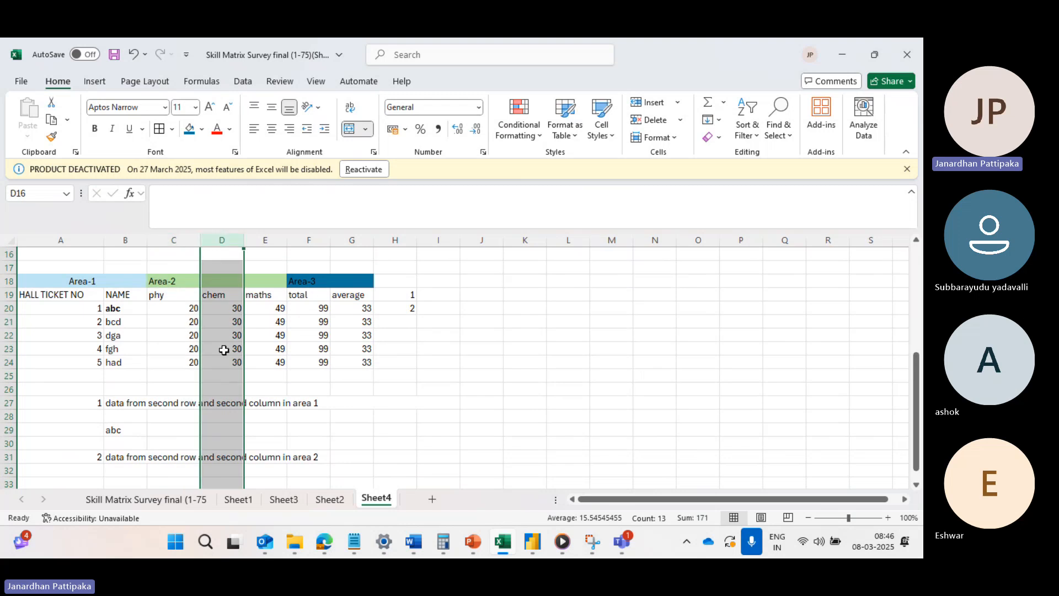
pyautogui.click(234, 309)
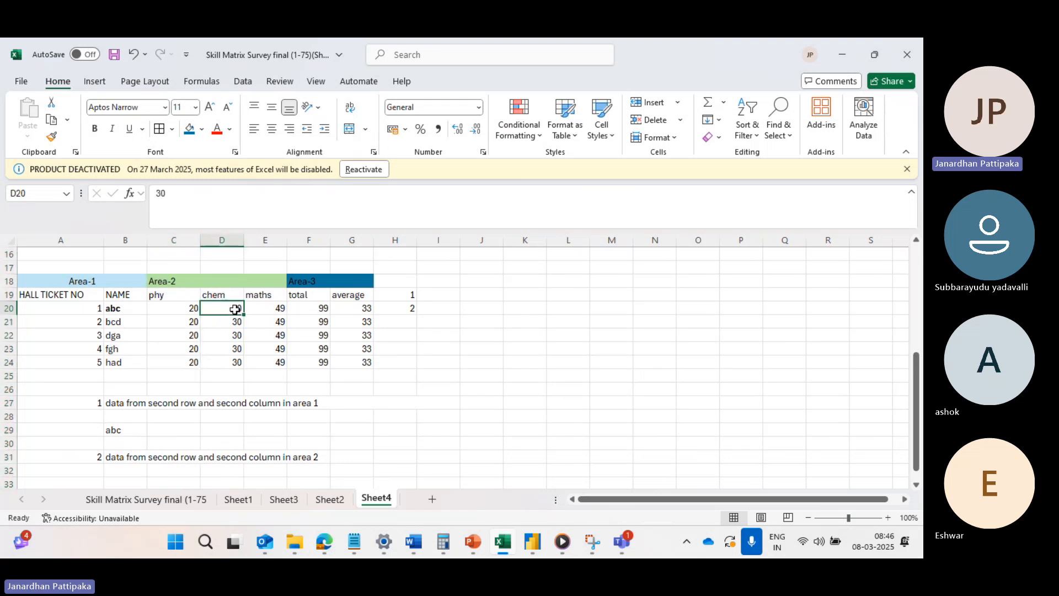
pyautogui.click(95, 131)
# Start an INDEX formula in cell B33.
pyautogui.scroll(-2, 232, 328)
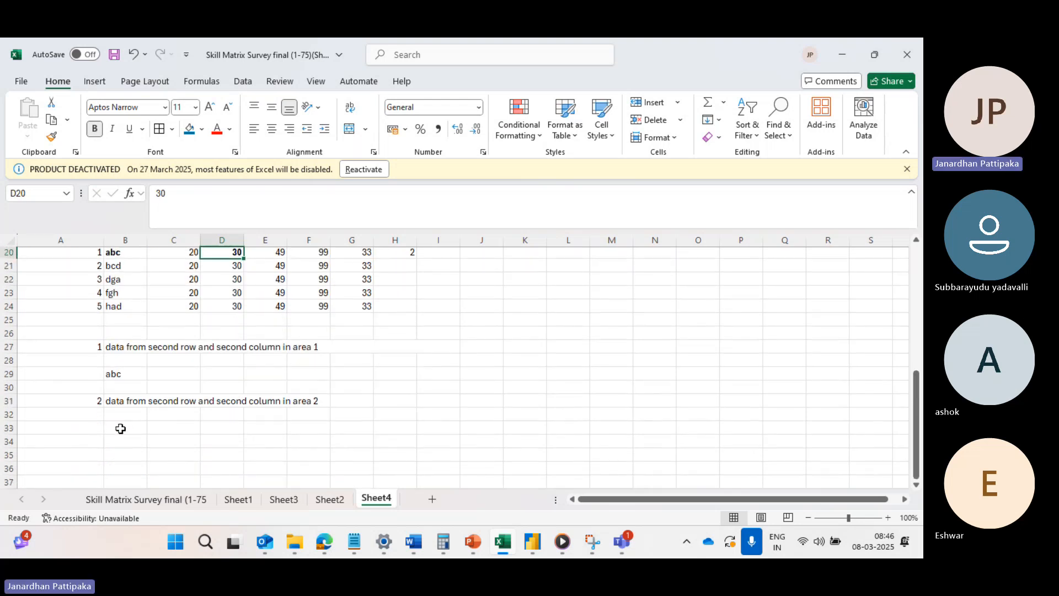
pyautogui.click(120, 429)
pyautogui.write('=index')
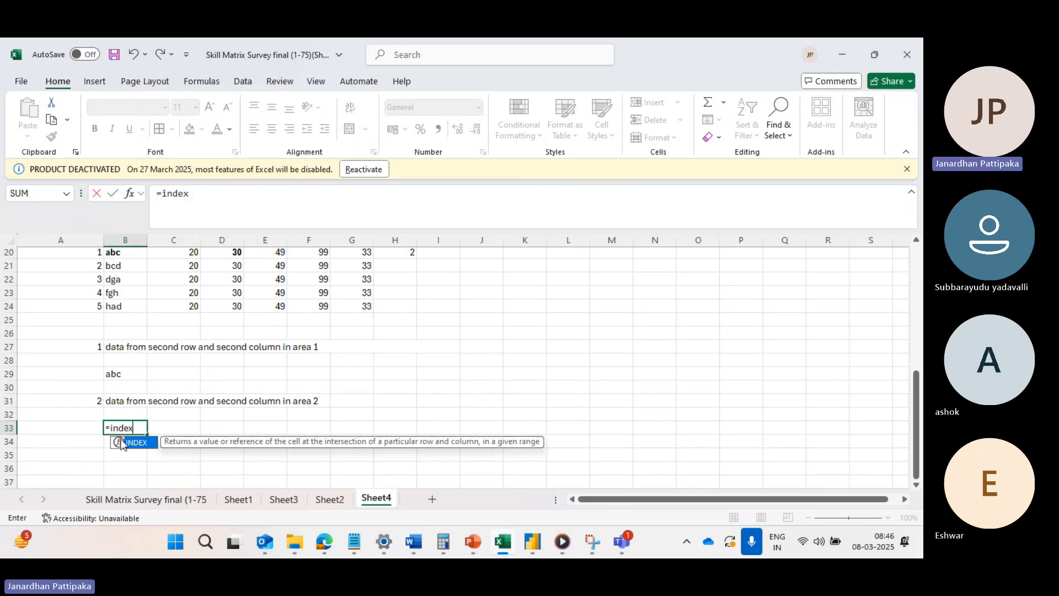
pyautogui.press('capslock')
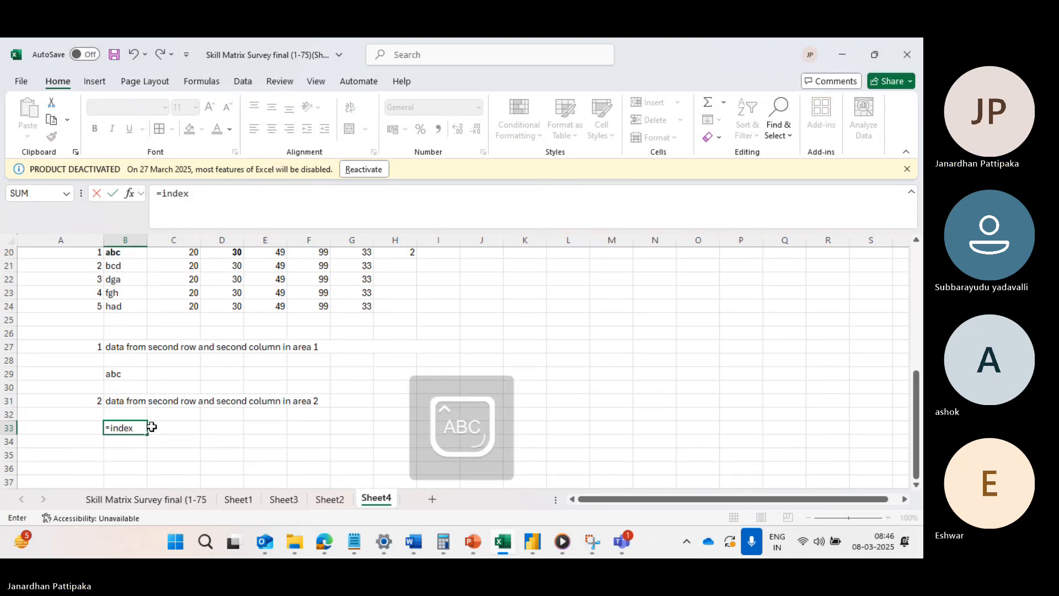
pyautogui.press('BackSpace')
pyautogui.press('BackSpace')
pyautogui.press('Tab')
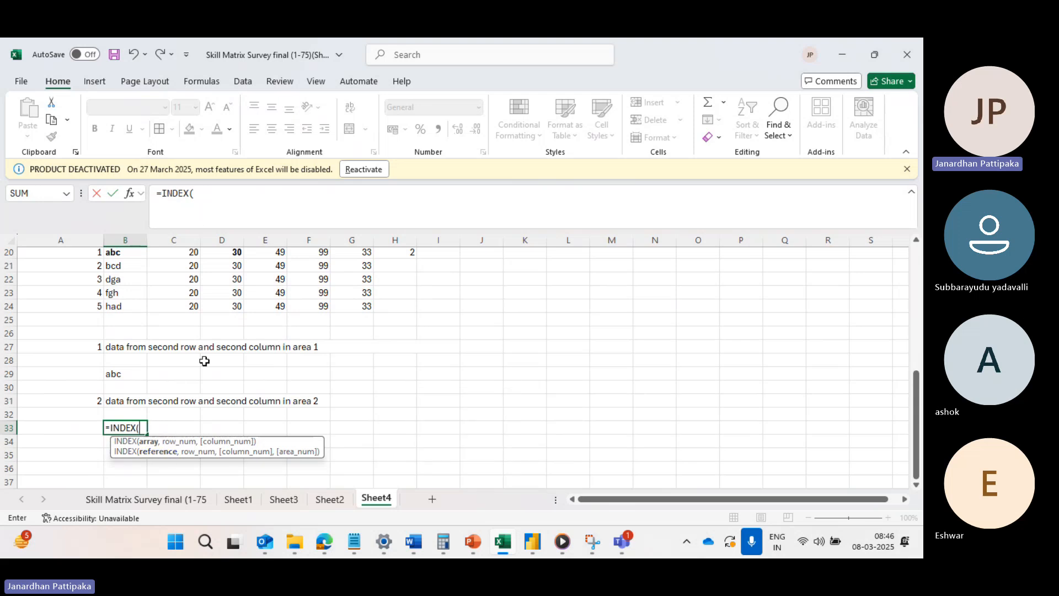
# Add the Area-1 range A19:B24 and the Area-2 range C19:E24 as references in the INDEX formula.
pyautogui.scroll(1, 226, 302)
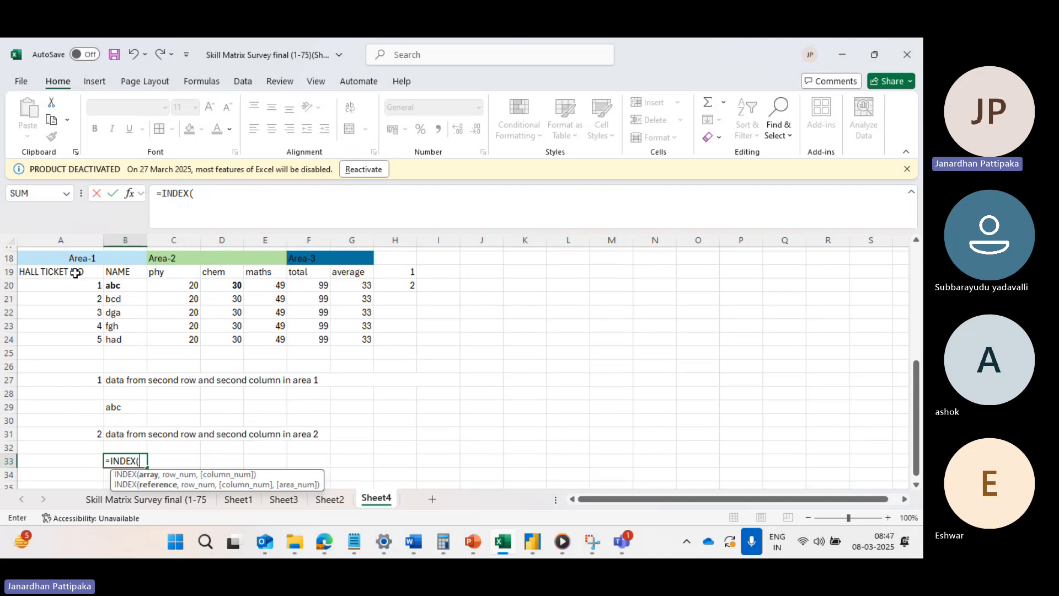
pyautogui.moveTo(75, 273); pyautogui.dragTo(119, 340)
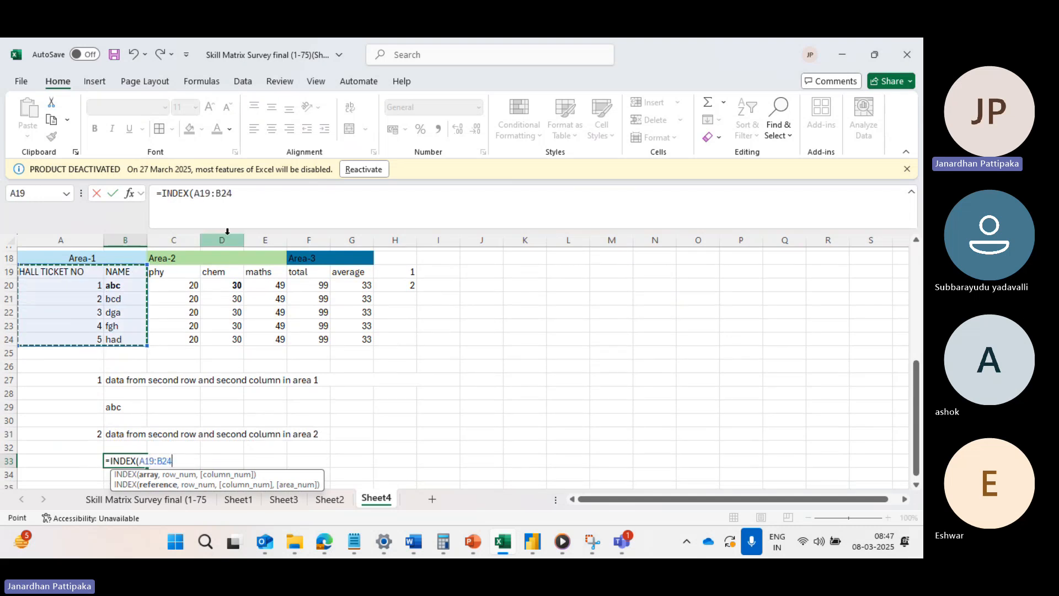
pyautogui.click(241, 194)
pyautogui.write(',')
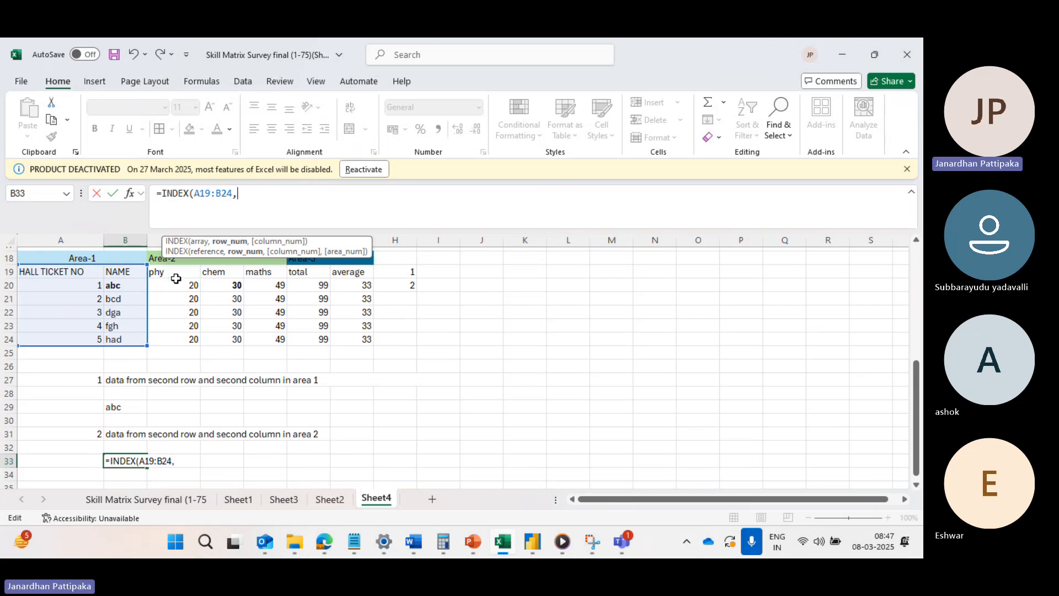
pyautogui.moveTo(171, 274); pyautogui.dragTo(258, 339)
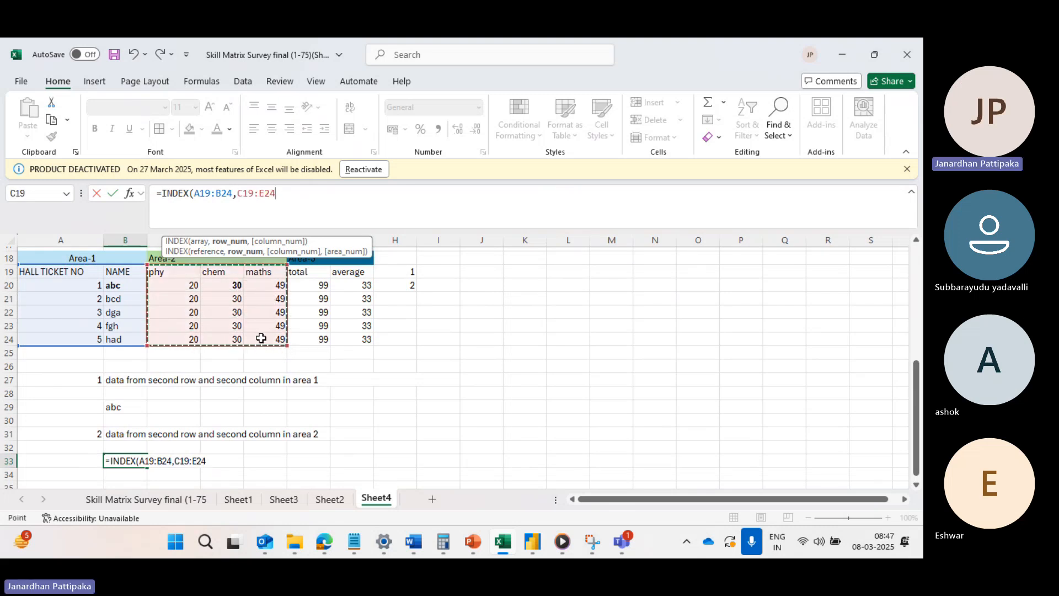
pyautogui.write(',')
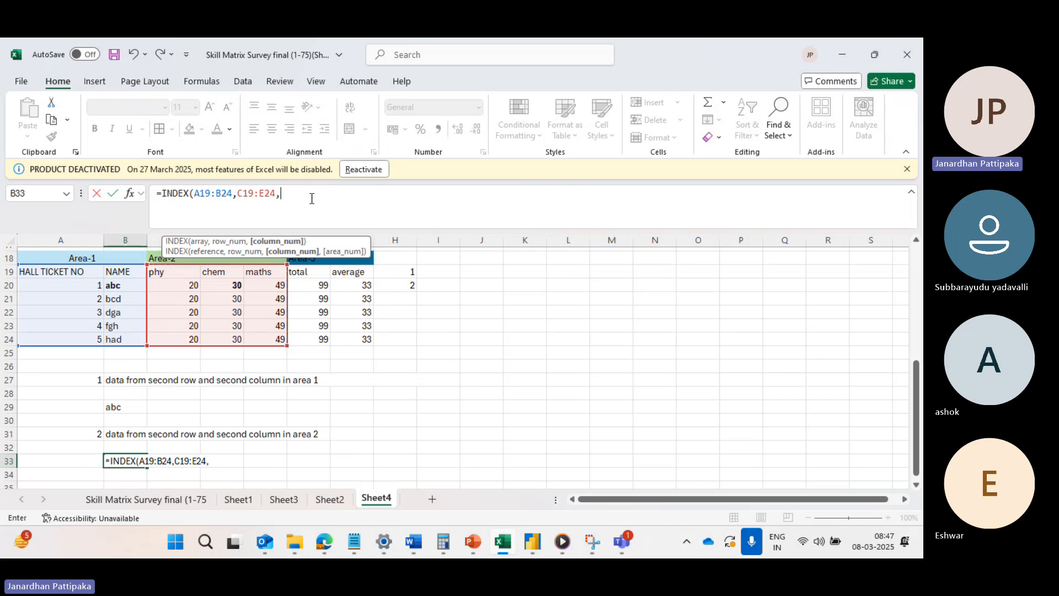
# Add the Area-3 range F19:G24 as the third reference in the INDEX formula.
pyautogui.scroll(1, 325, 287)
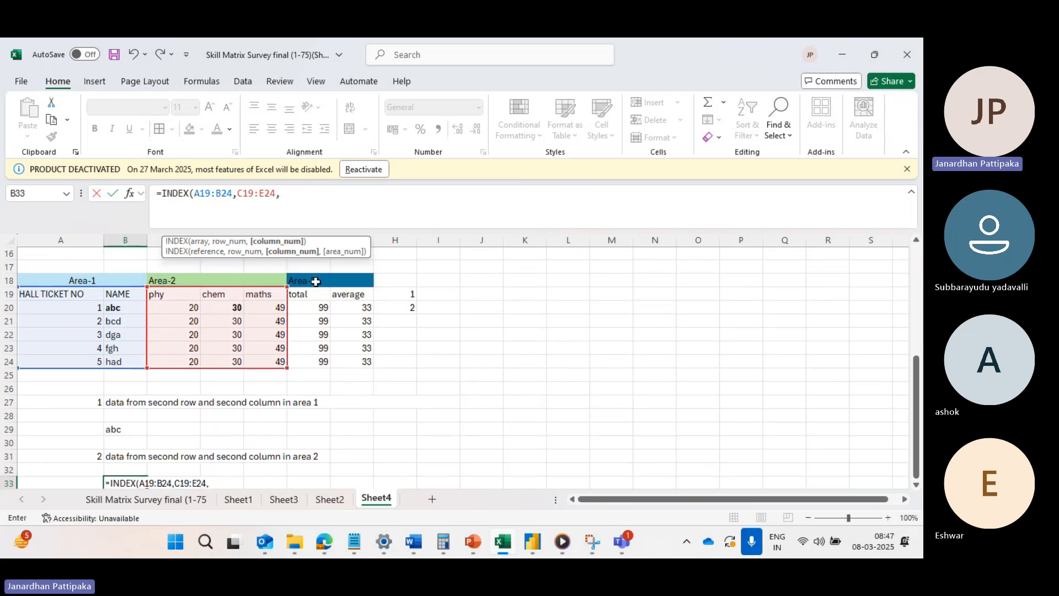
pyautogui.moveTo(308, 296); pyautogui.dragTo(353, 377)
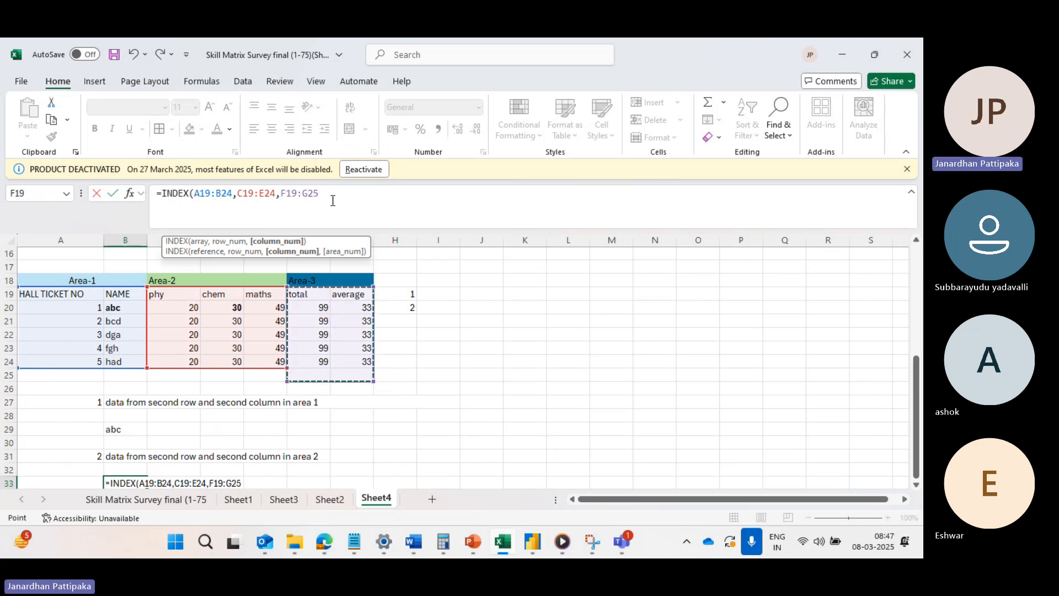
pyautogui.write(',')
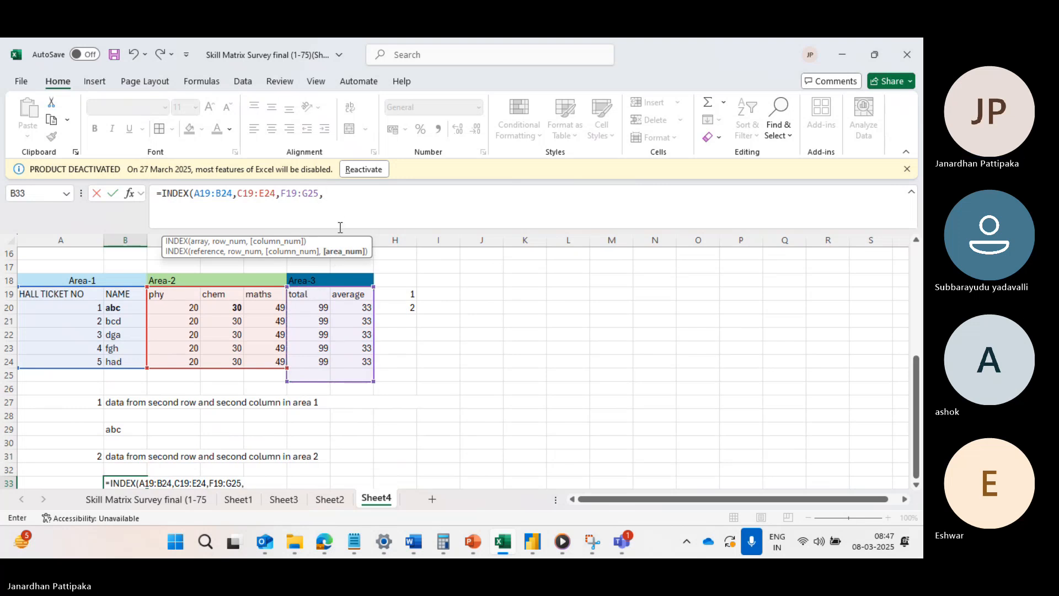
pyautogui.click(319, 193)
pyautogui.press('BackSpace')
pyautogui.write('4')
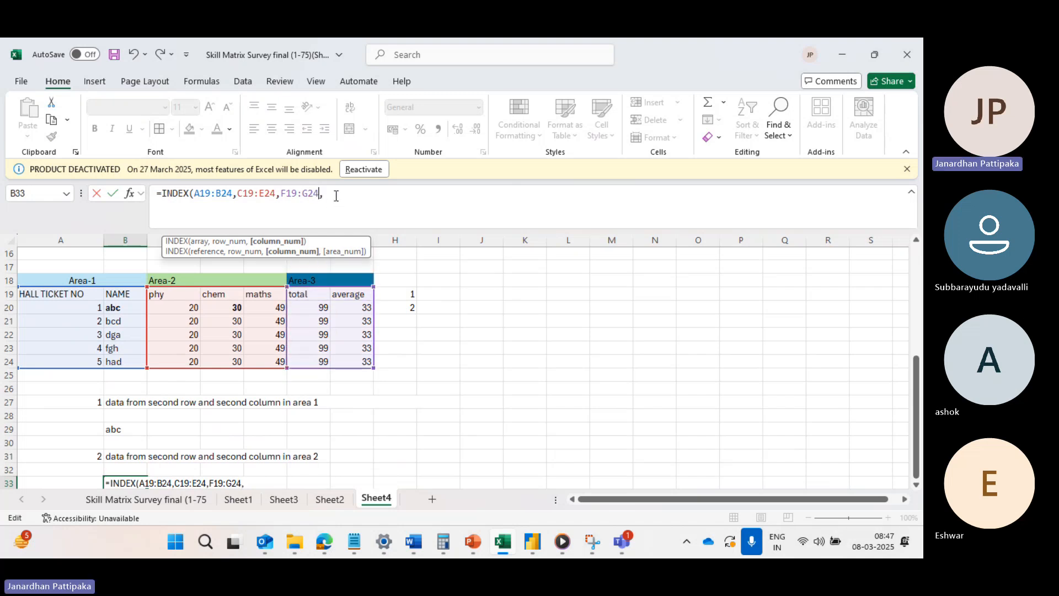
pyautogui.click(336, 195)
# Try to enter the INDEX formula with row number 2, column number 2 and area number 2.
pyautogui.scroll(-1, 331, 369)
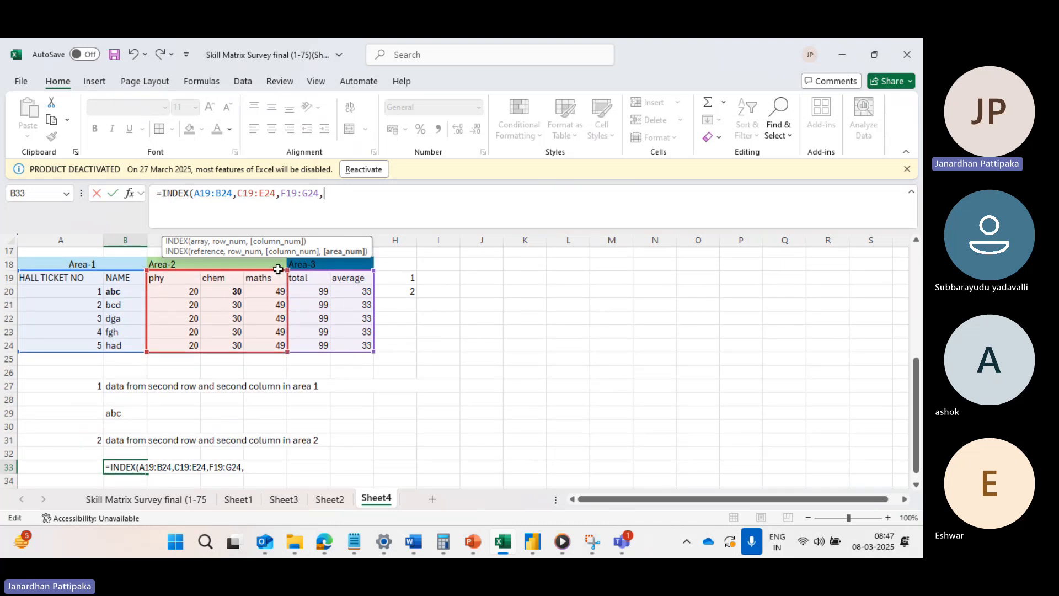
pyautogui.write('2')
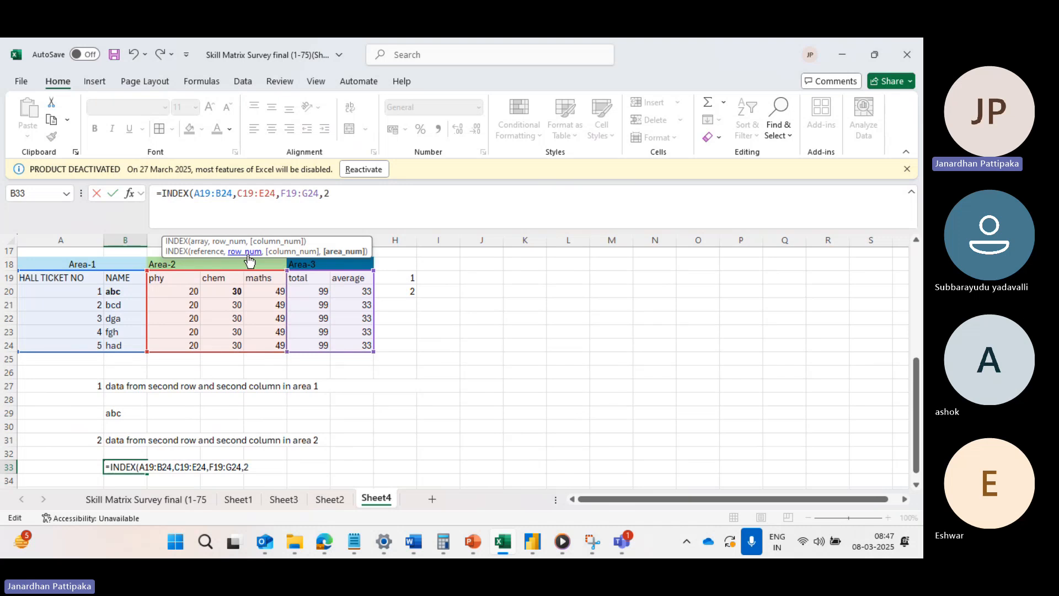
pyautogui.write(',2,2')
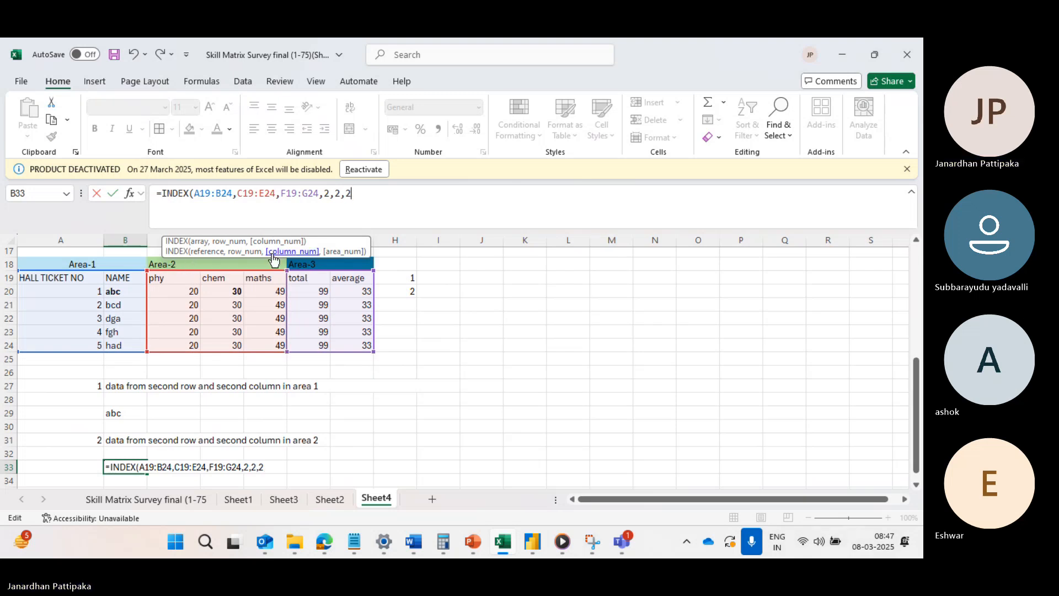
pyautogui.write(')')
pyautogui.press('Return')
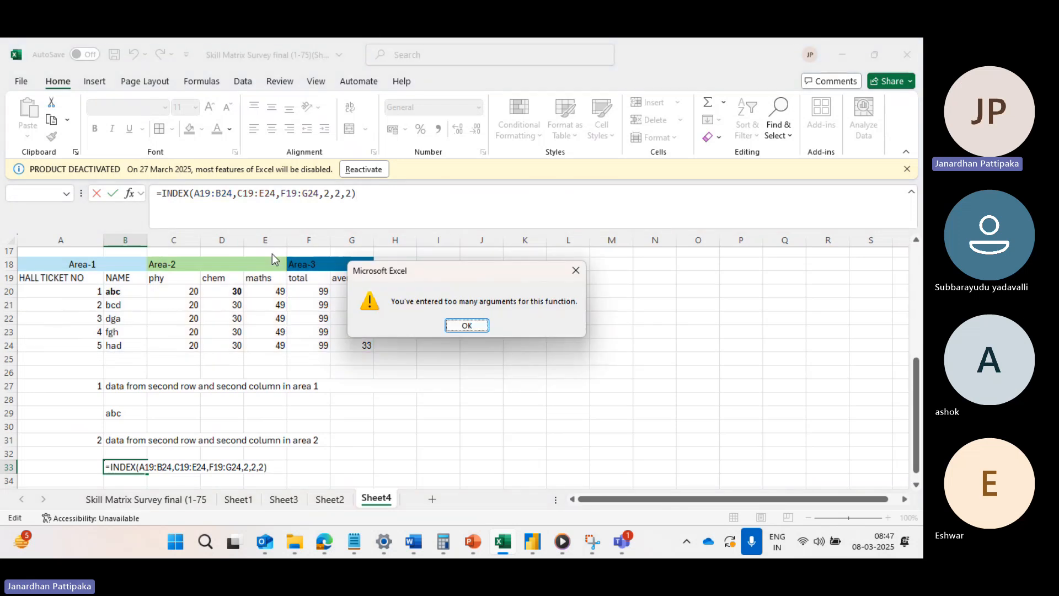
pyautogui.click(466, 326)
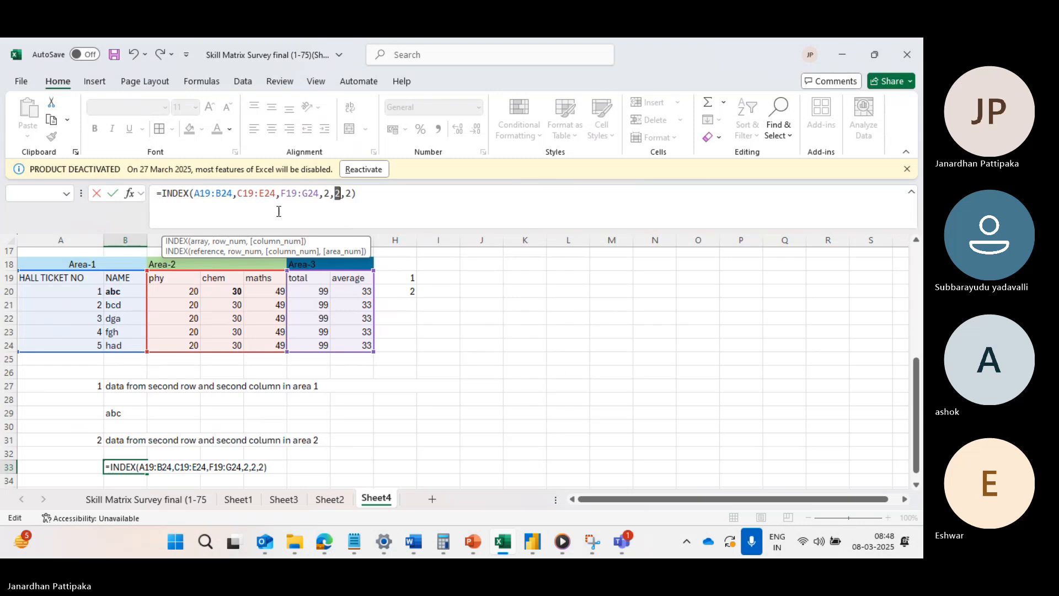
# Try to enter the formula with A19:B24 and C19:E24 grouped in parentheses, and discard the B33 entry.
pyautogui.click(191, 193)
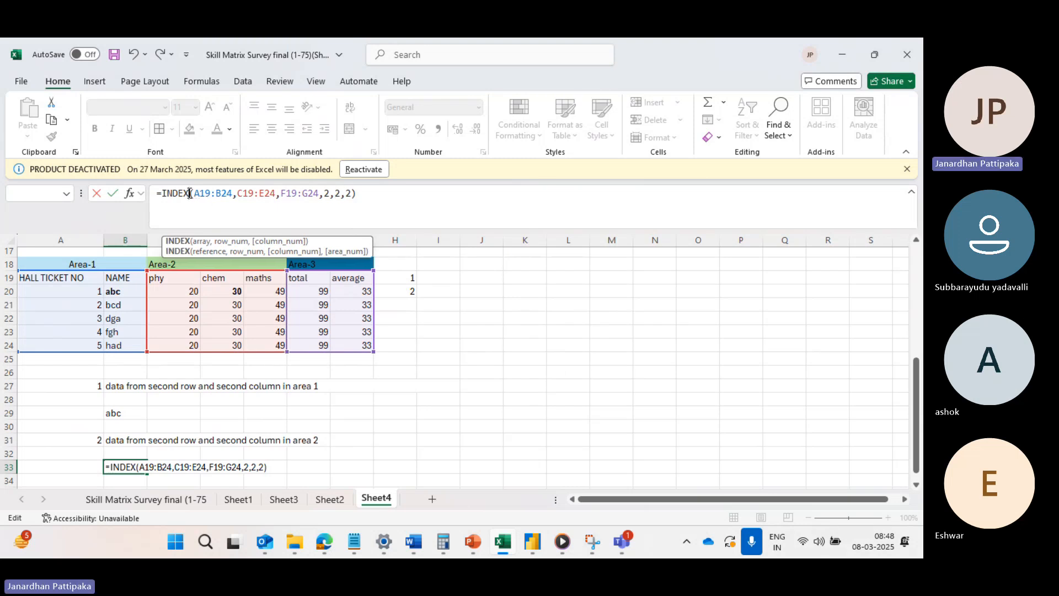
pyautogui.write('(')
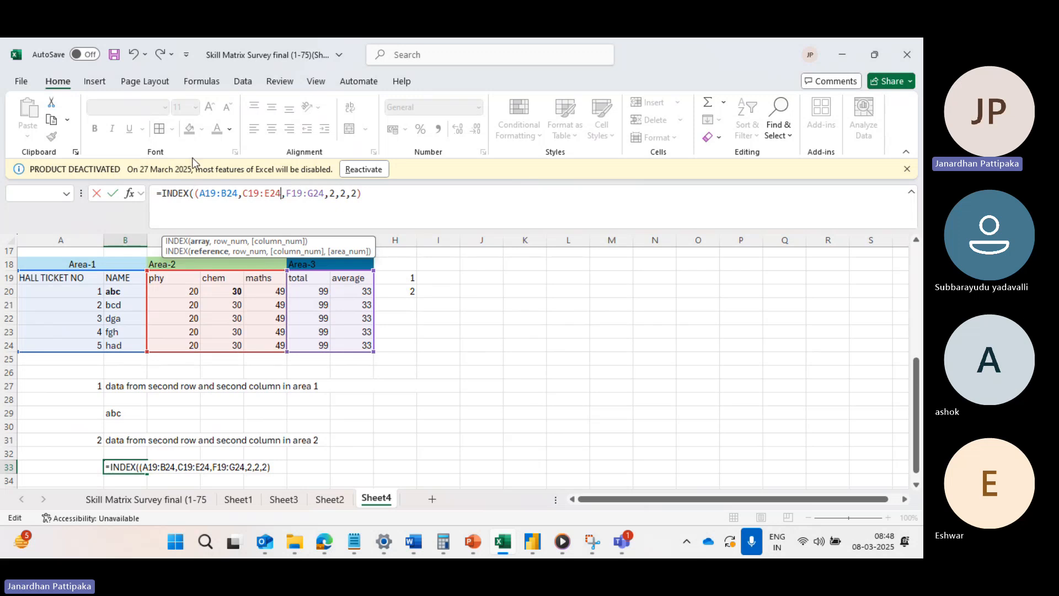
pyautogui.write(')')
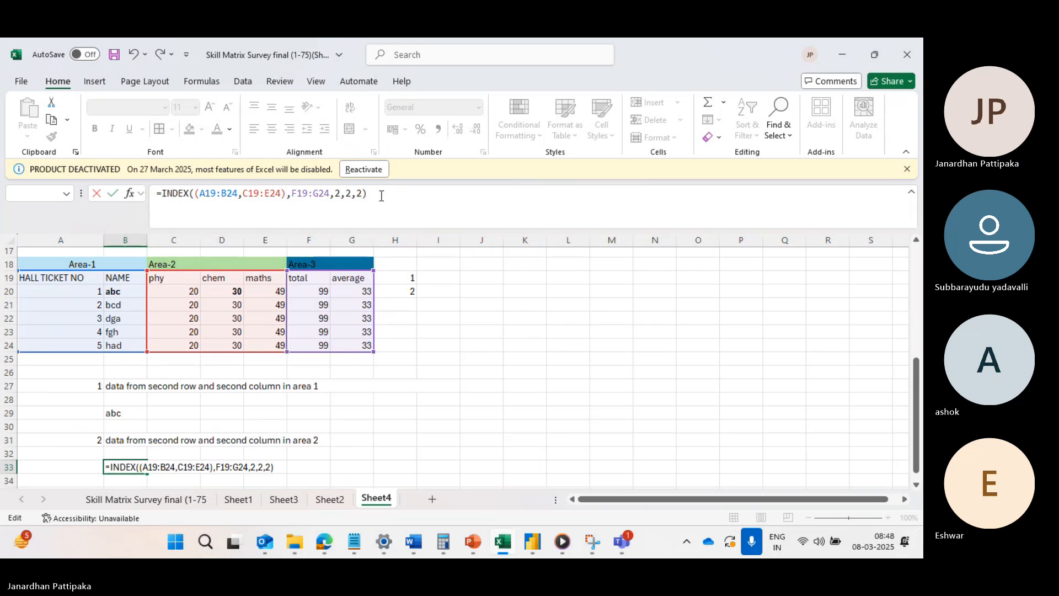
pyautogui.press('BackSpace')
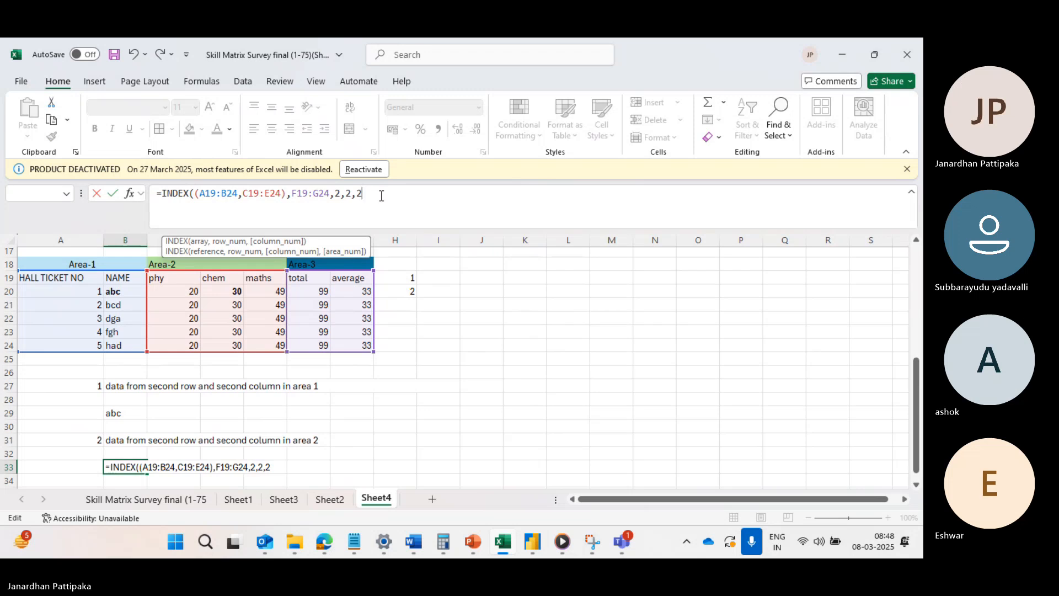
pyautogui.write(')')
pyautogui.press('Return')
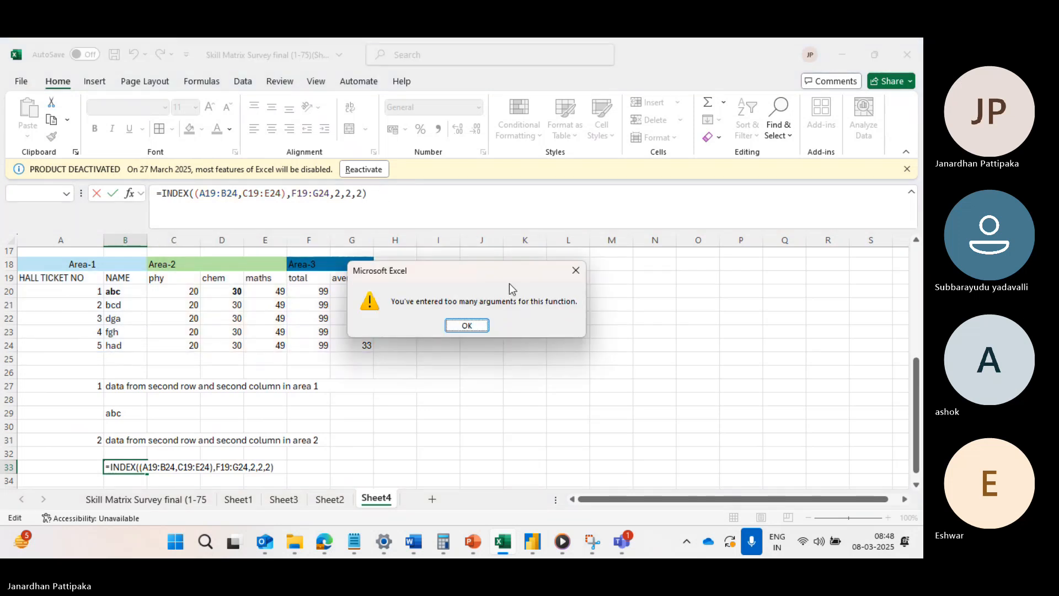
pyautogui.click(466, 326)
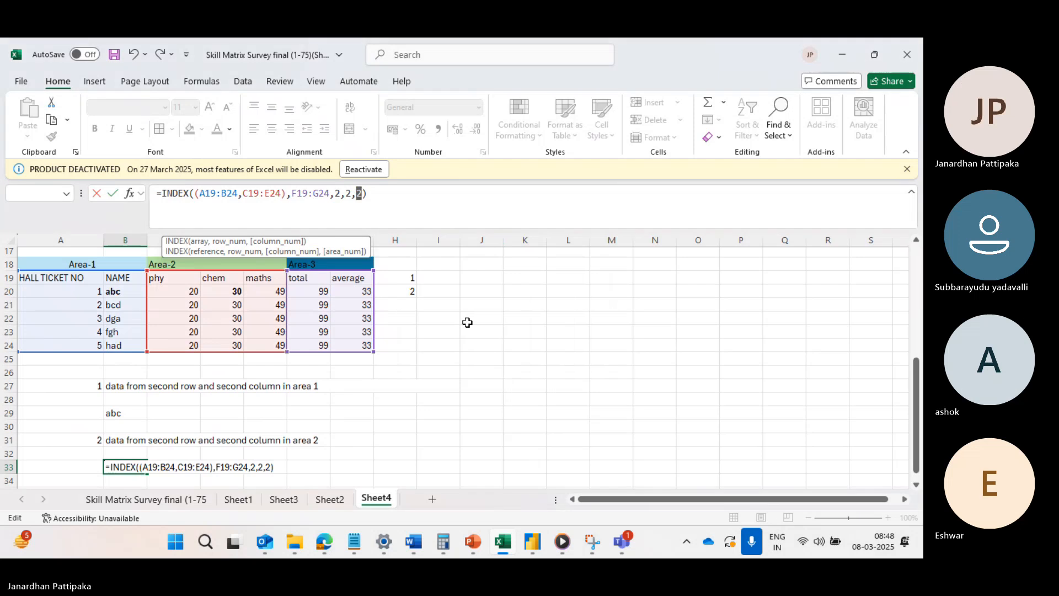
pyautogui.press('Escape')
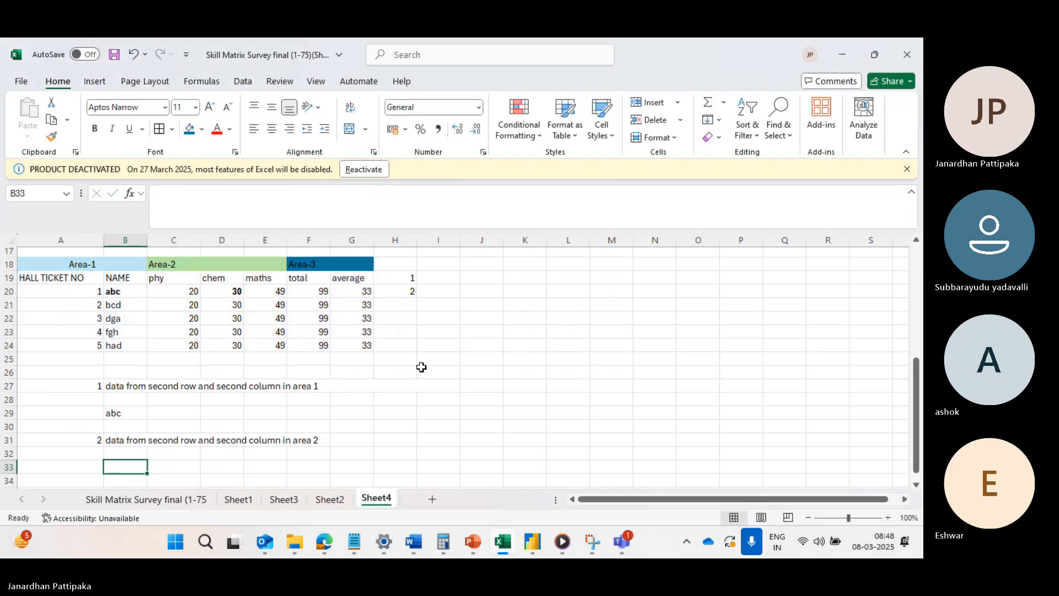
# Copy the full INDEX formula text from B29 and paste it into B32 with its cell references intact.
pyautogui.click(122, 407)
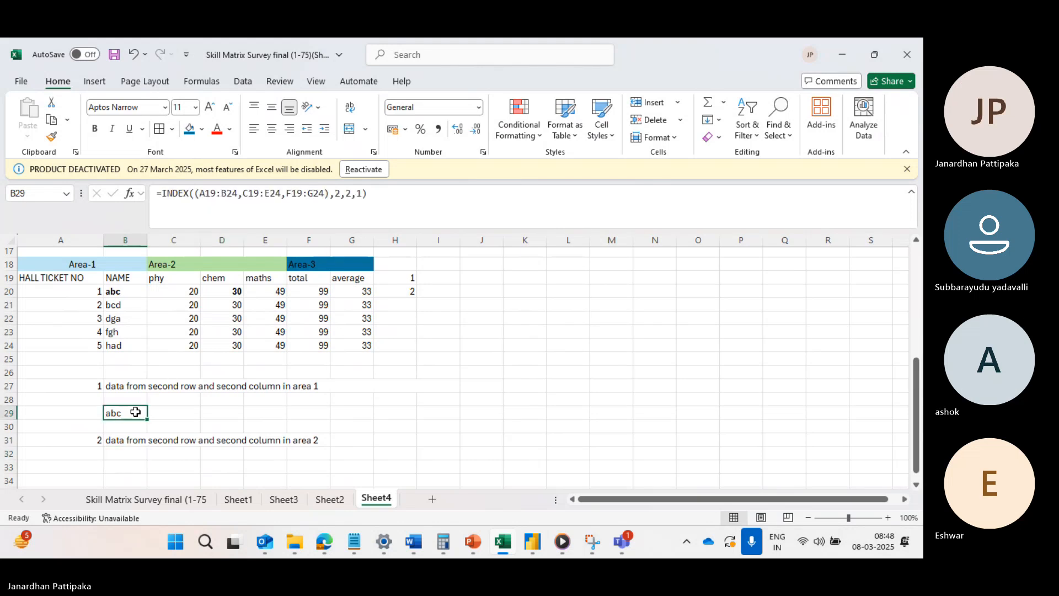
pyautogui.moveTo(379, 193); pyautogui.dragTo(146, 206)
pyautogui.hotkey('ctrl', 'c')
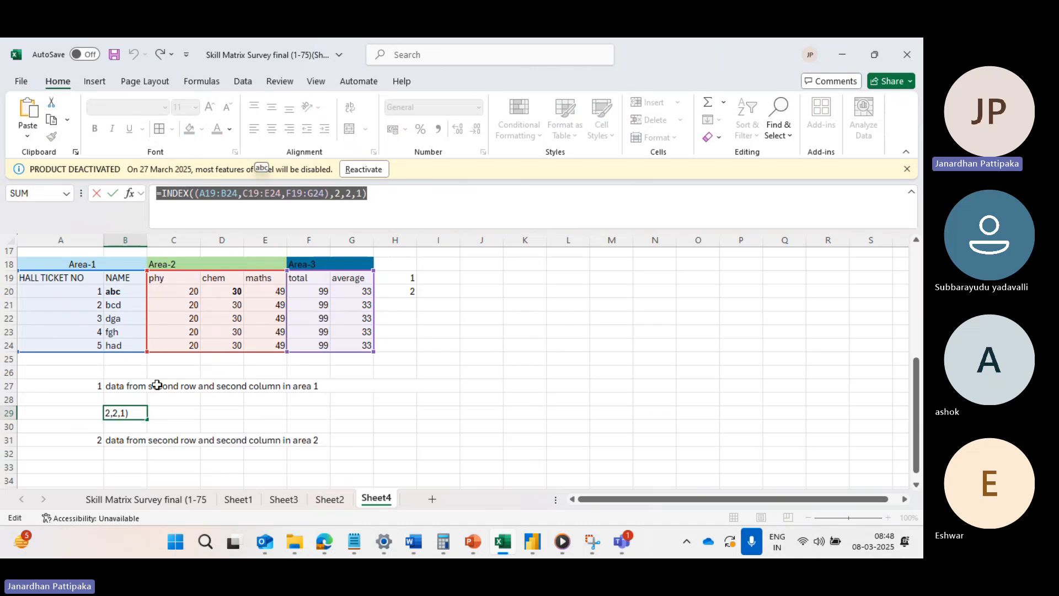
pyautogui.press('Escape')
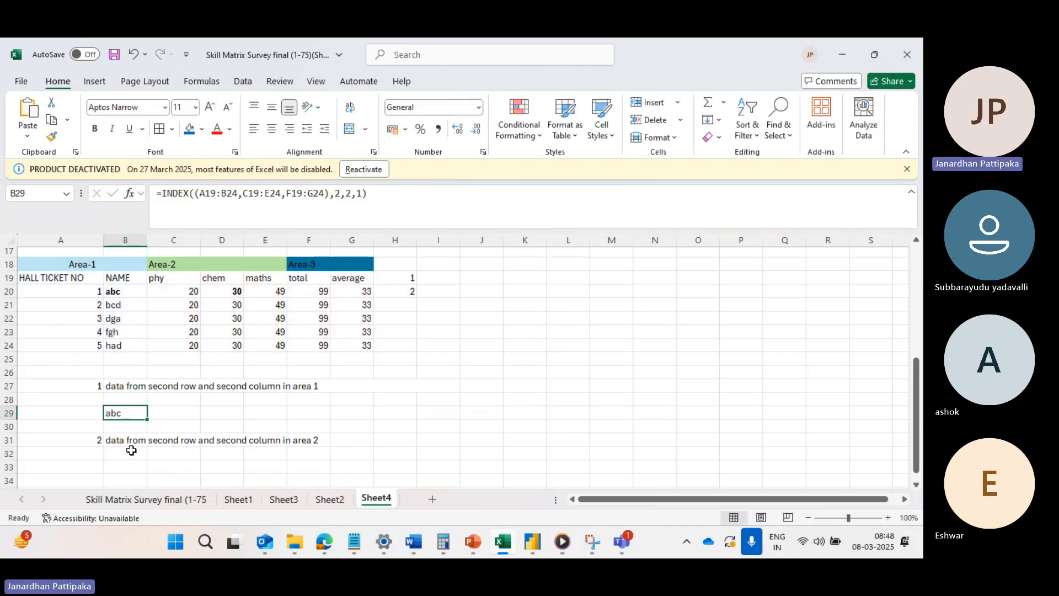
pyautogui.click(132, 451)
pyautogui.hotkey('ctrl', 'v')
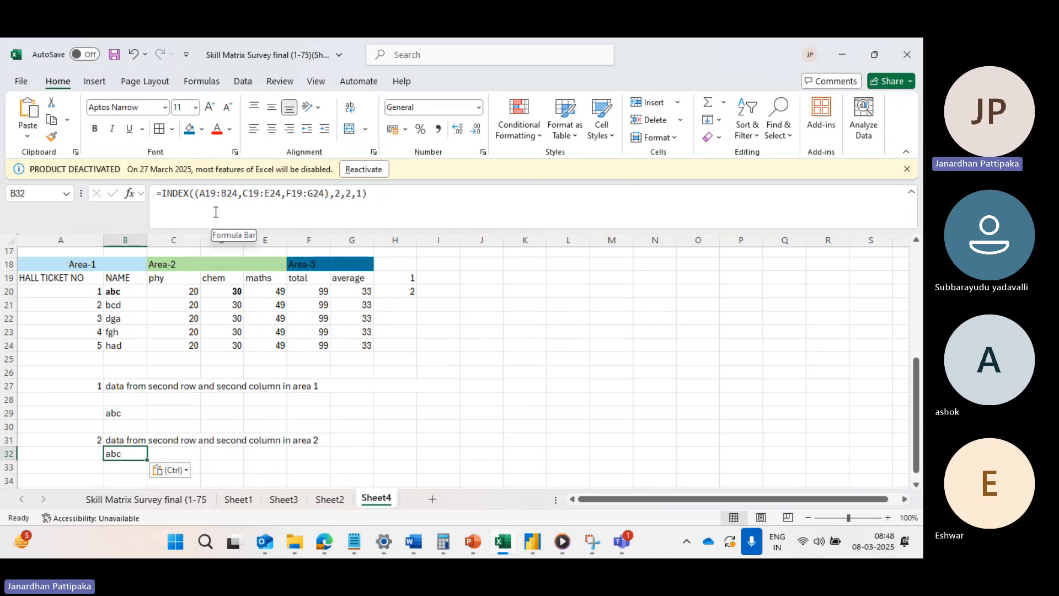
# Set the area number of the INDEX formula in B32 to 2.
pyautogui.click(303, 197)
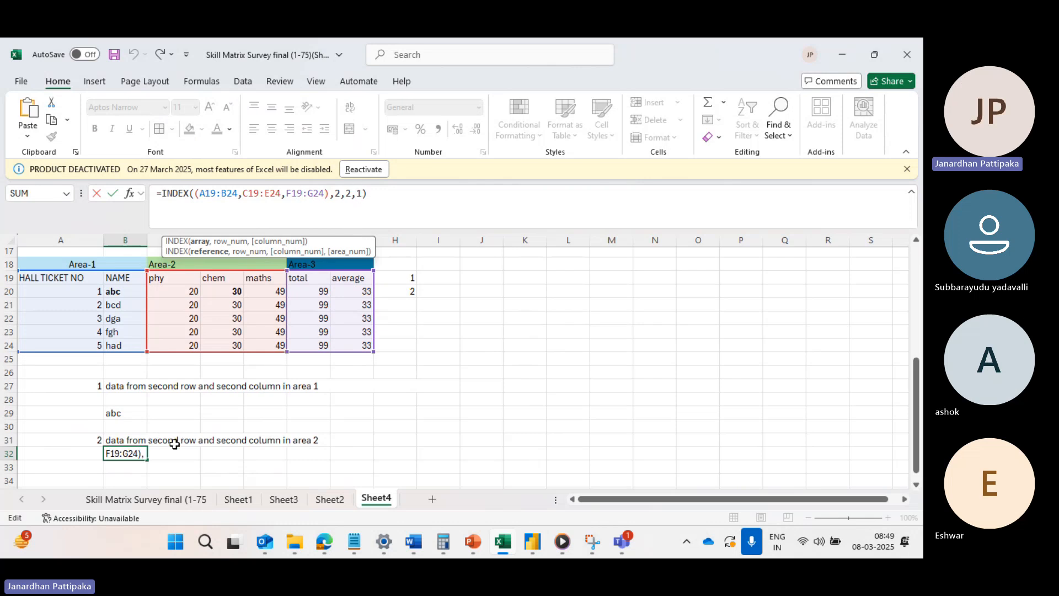
pyautogui.click(363, 193)
pyautogui.press('BackSpace')
pyautogui.write('2')
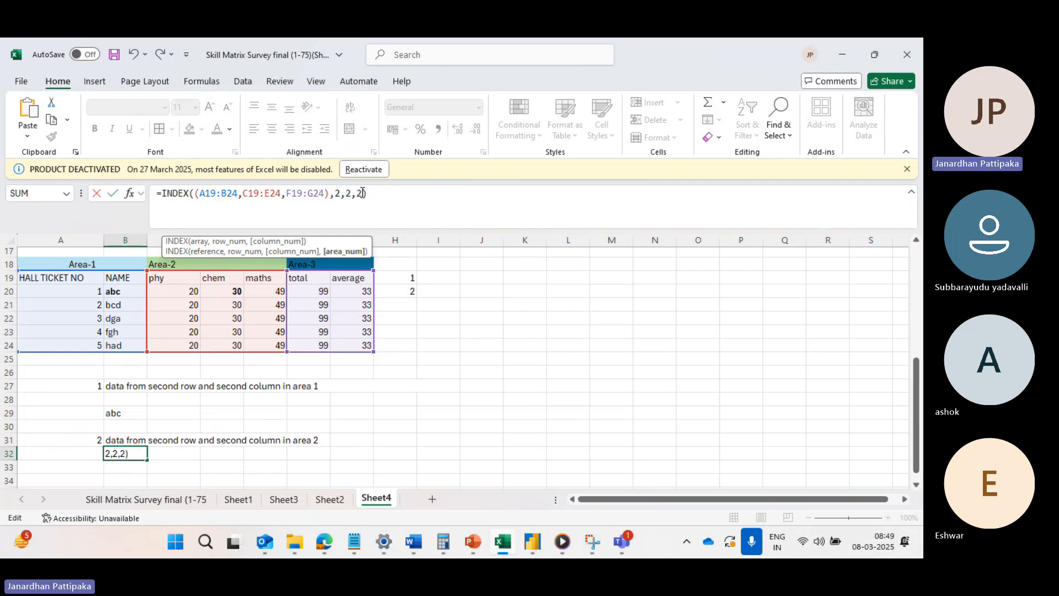
pyautogui.press('Return')
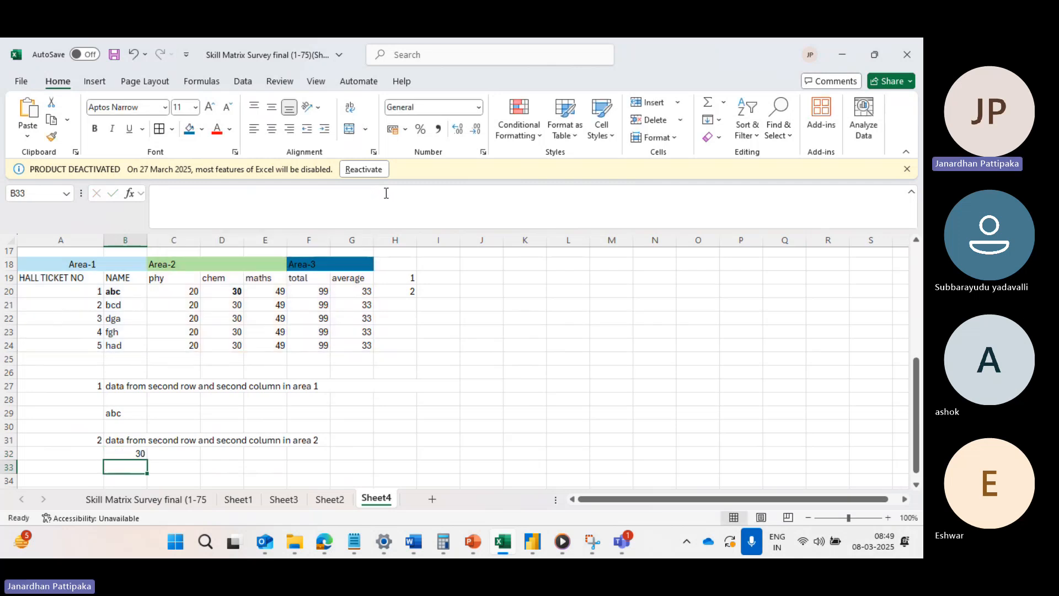
pyautogui.click(131, 455)
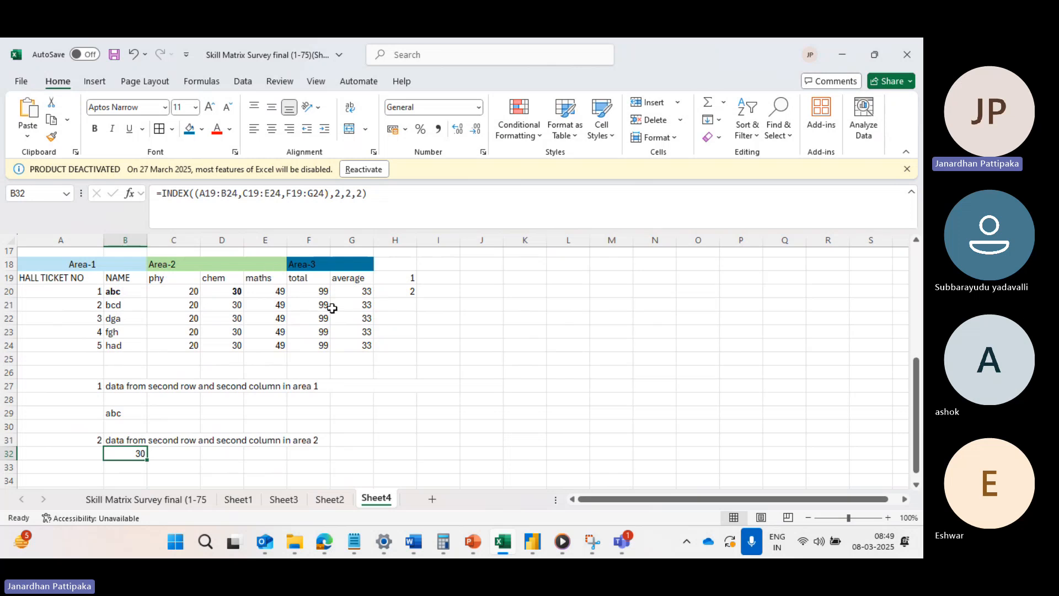
# Enter 3 in A34 and copy the area 2 question text from B31 into B34.
pyautogui.scroll(-1, 319, 338)
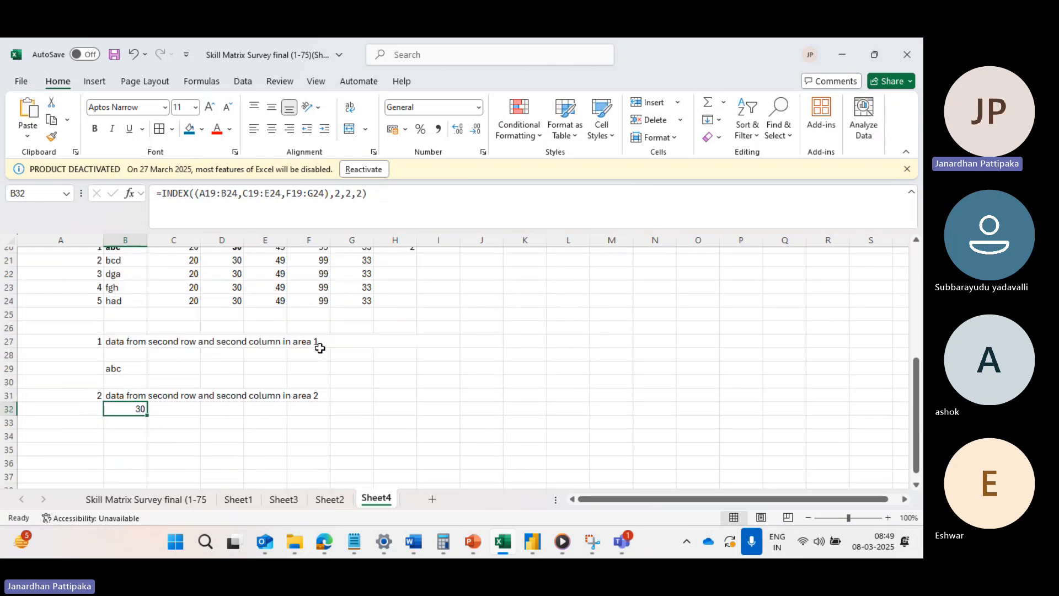
pyautogui.click(97, 435)
pyautogui.write('3')
pyautogui.hotkey('ctrl', 'Return')
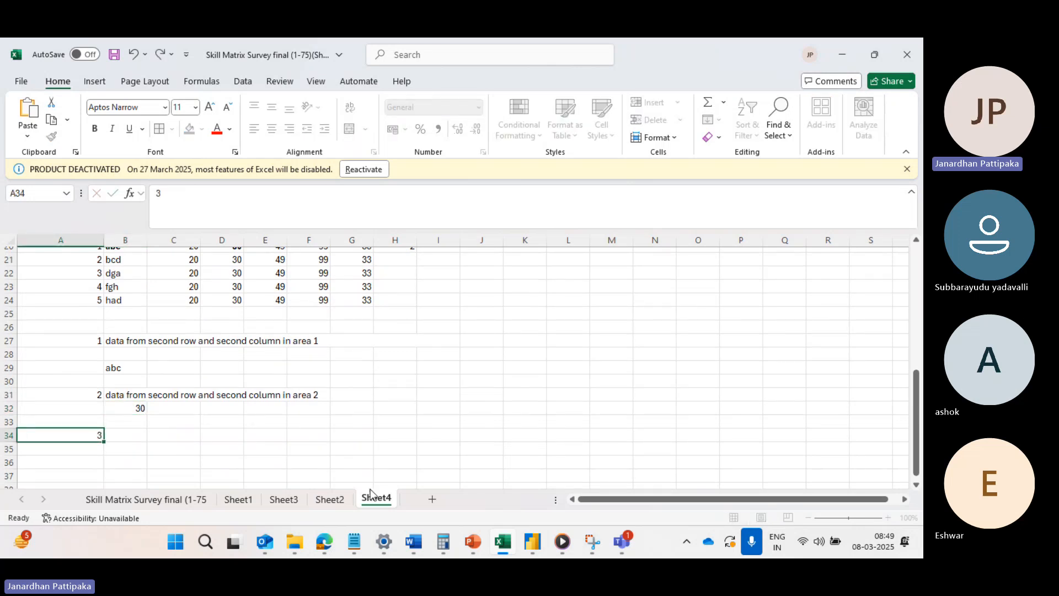
pyautogui.click(141, 396)
pyautogui.hotkey('ctrl', 'c')
pyautogui.click(136, 437)
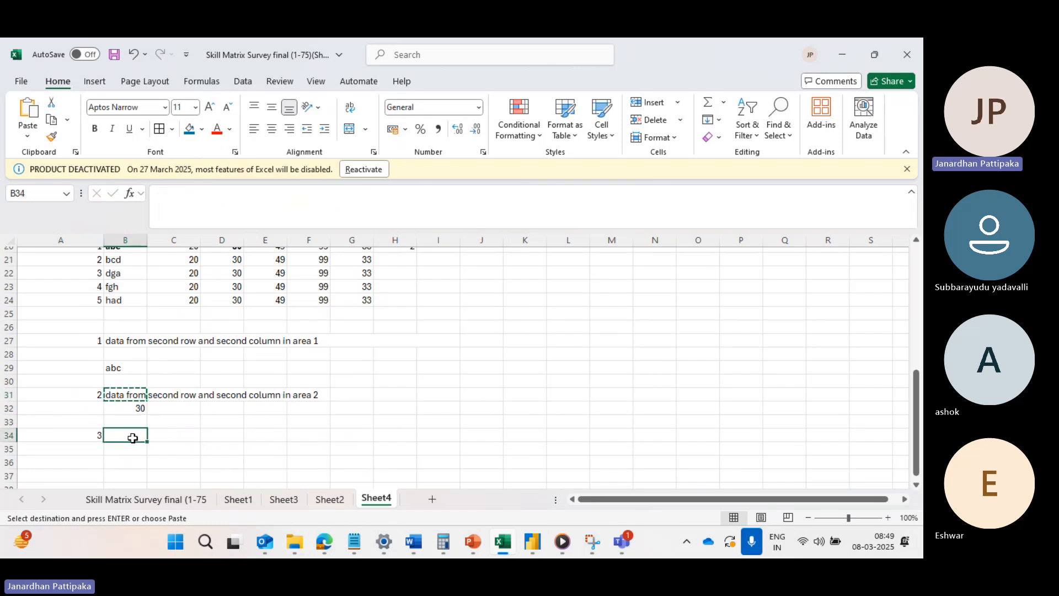
pyautogui.hotkey('ctrl', 'v')
# Edit the text in B34 to read "data from second row and second column in area 3".
pyautogui.click(313, 435)
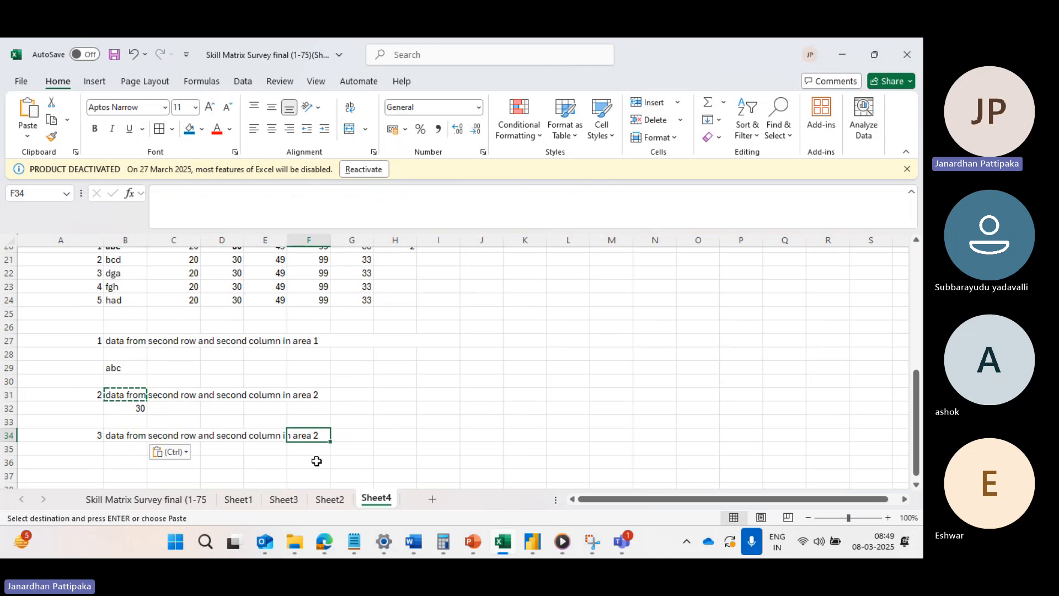
pyautogui.click(124, 435)
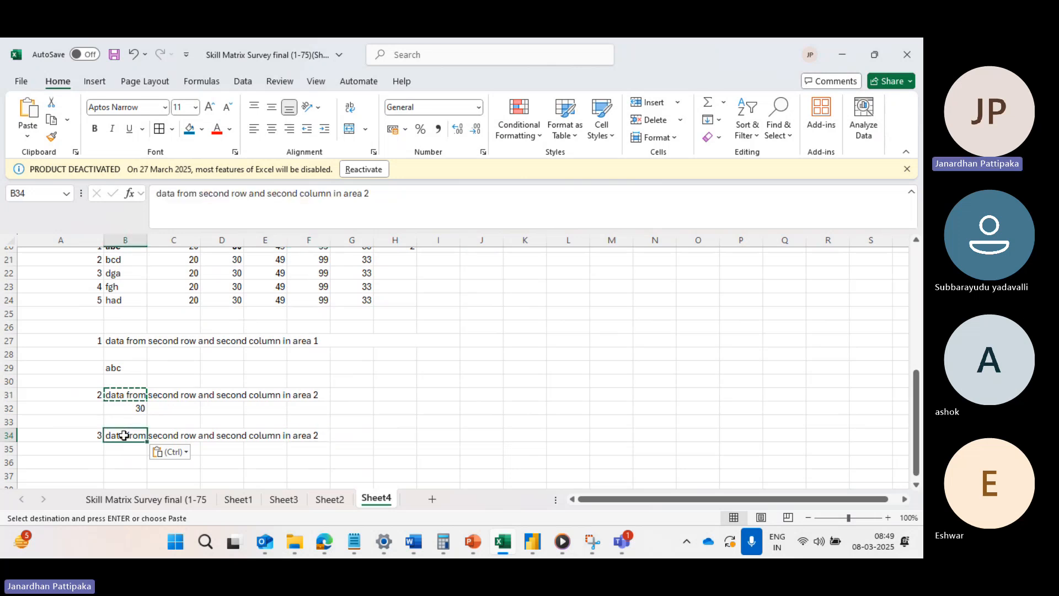
pyautogui.click(372, 190)
pyautogui.press('BackSpace')
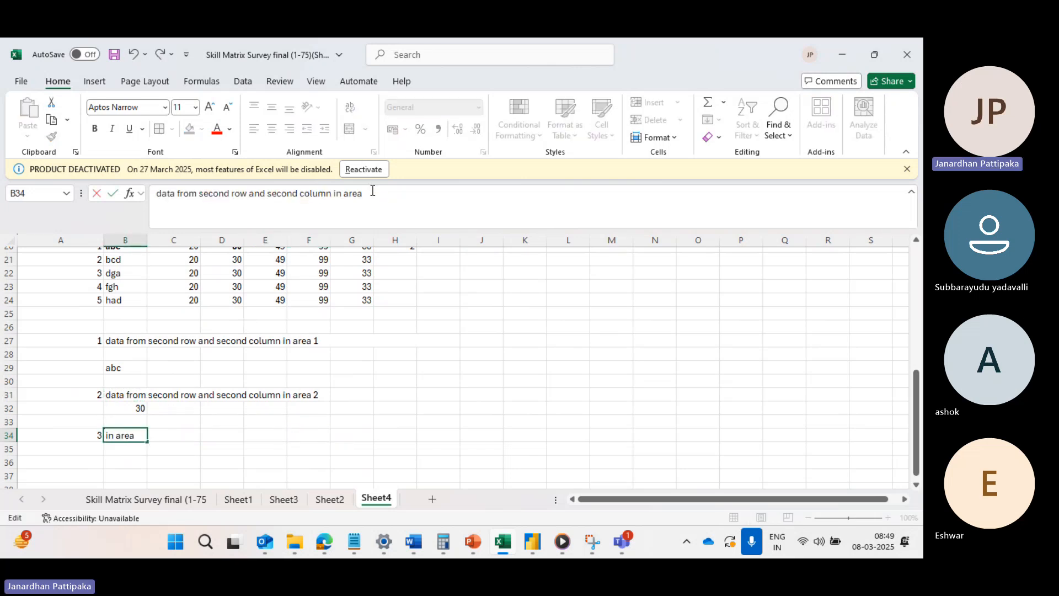
pyautogui.click(332, 423)
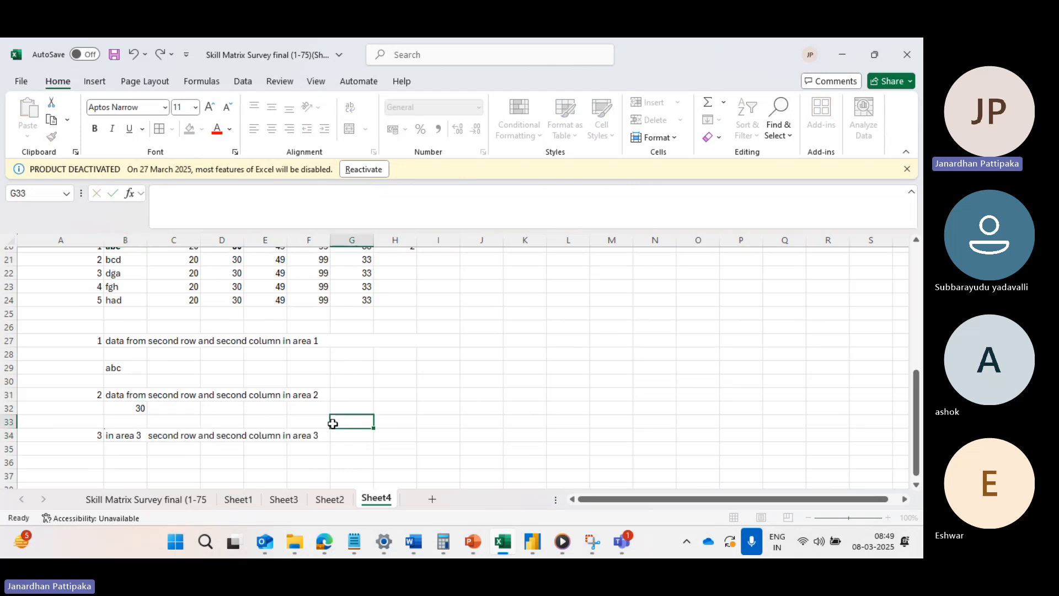
# Copy cell B32 with its INDEX formula and paste it into B36.
pyautogui.click(143, 409)
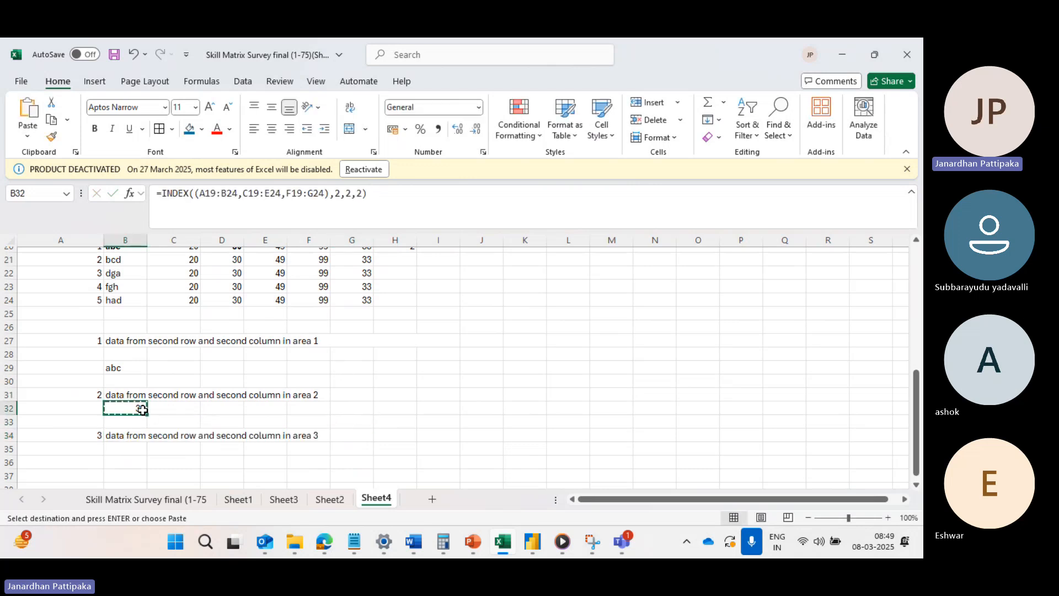
pyautogui.hotkey('ctrl', 'c')
pyautogui.scroll(-3, 206, 448)
pyautogui.click(134, 361)
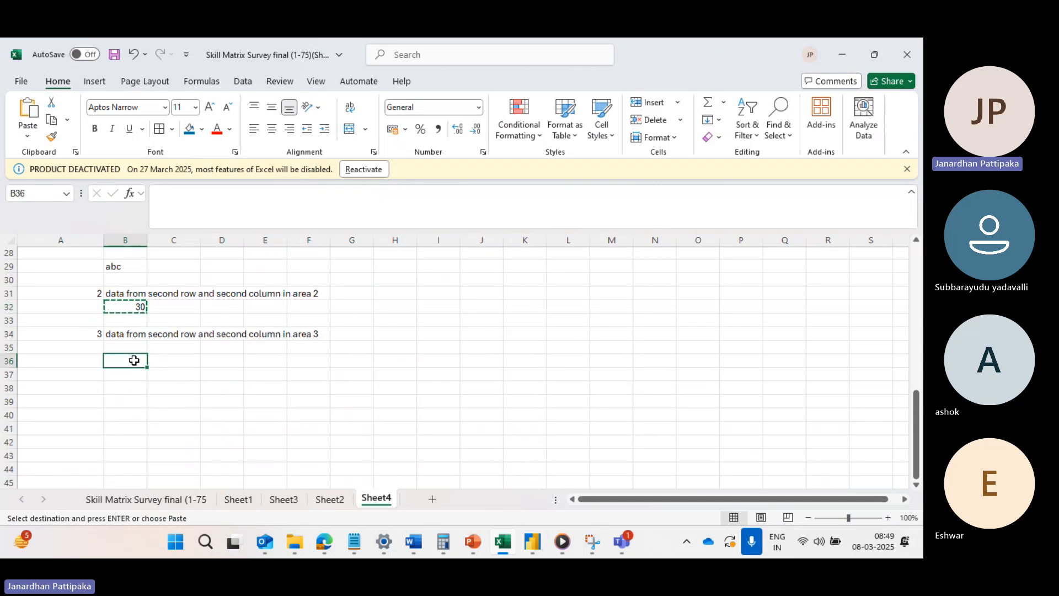
pyautogui.hotkey('ctrl', 'v')
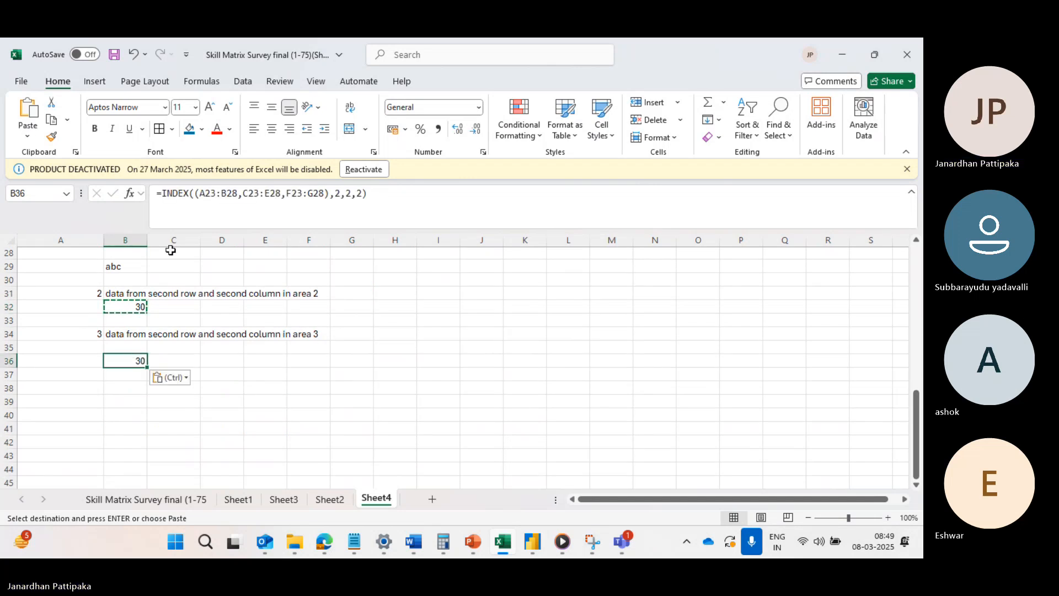
# Open the formula in B36 and compare its highlighted reference ranges with the three areas of the marks table.
pyautogui.doubleClick(125, 361)
pyautogui.scroll(1, 280, 295)
pyautogui.scroll(1, 280, 294)
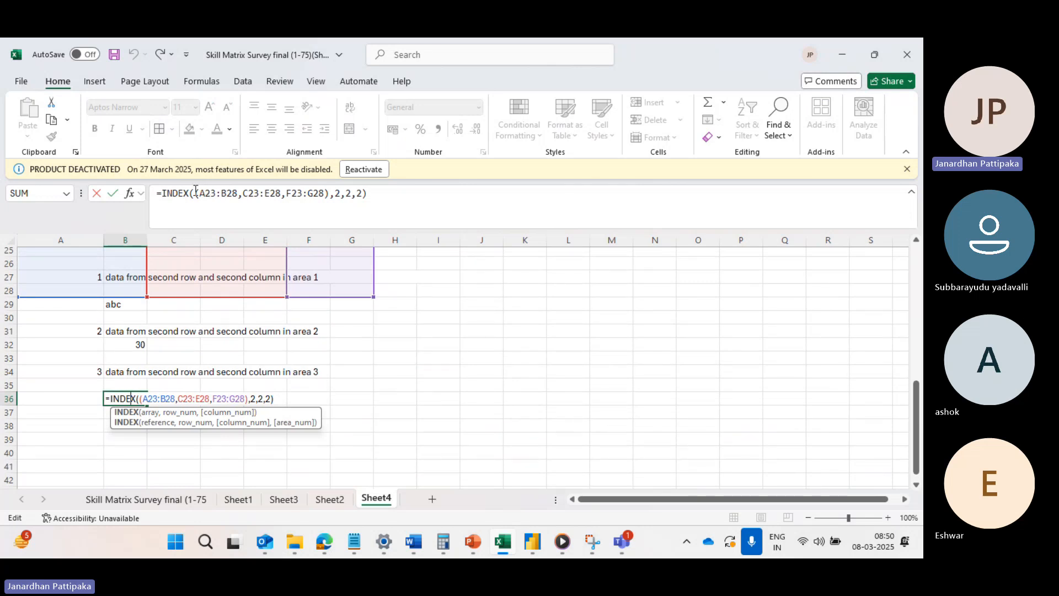
pyautogui.scroll(3, 223, 293)
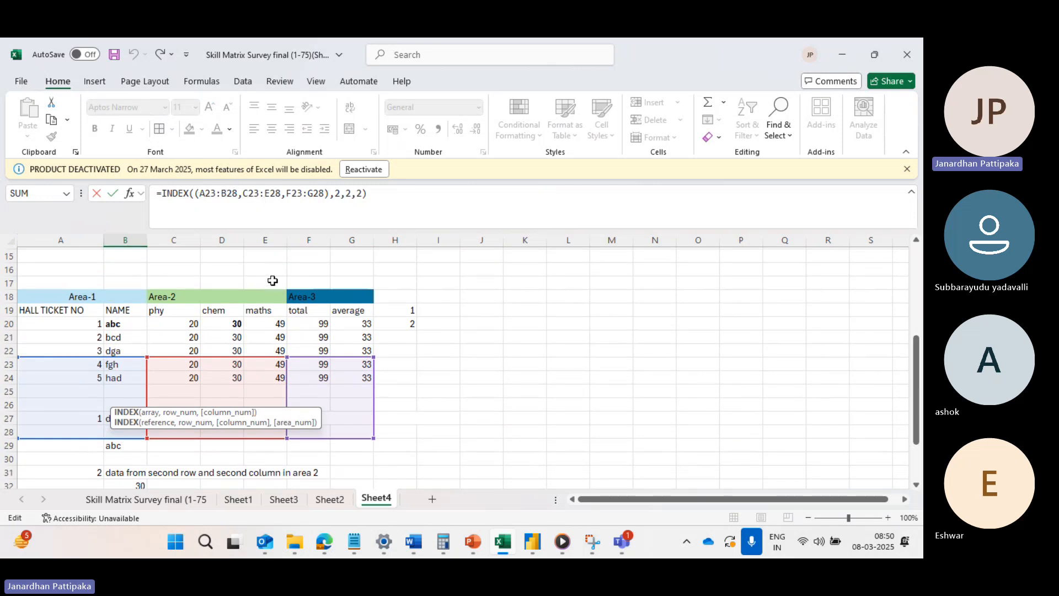
pyautogui.scroll(-4, 350, 310)
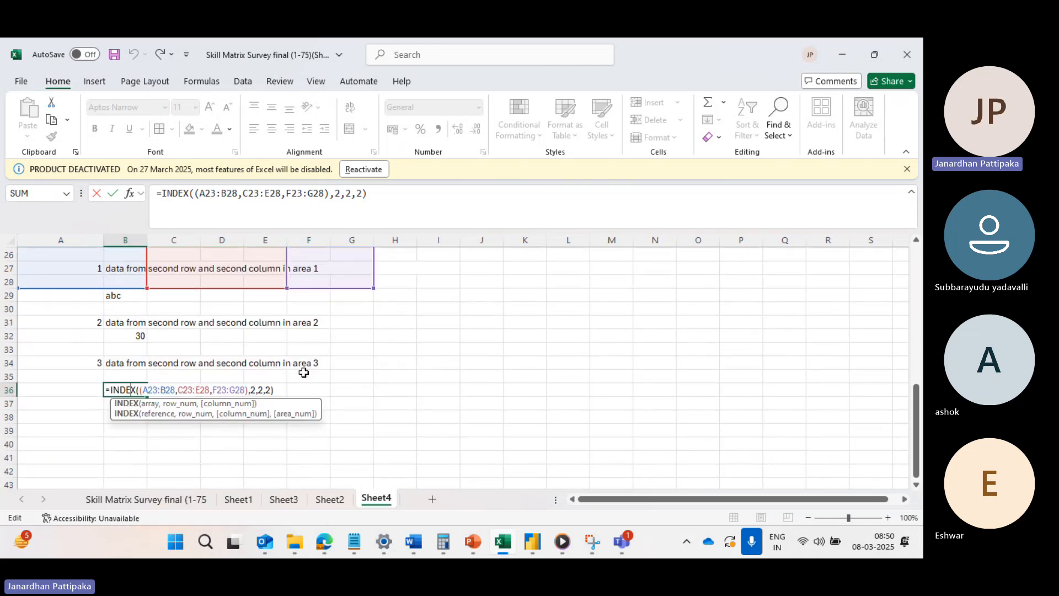
pyautogui.scroll(-3, 303, 371)
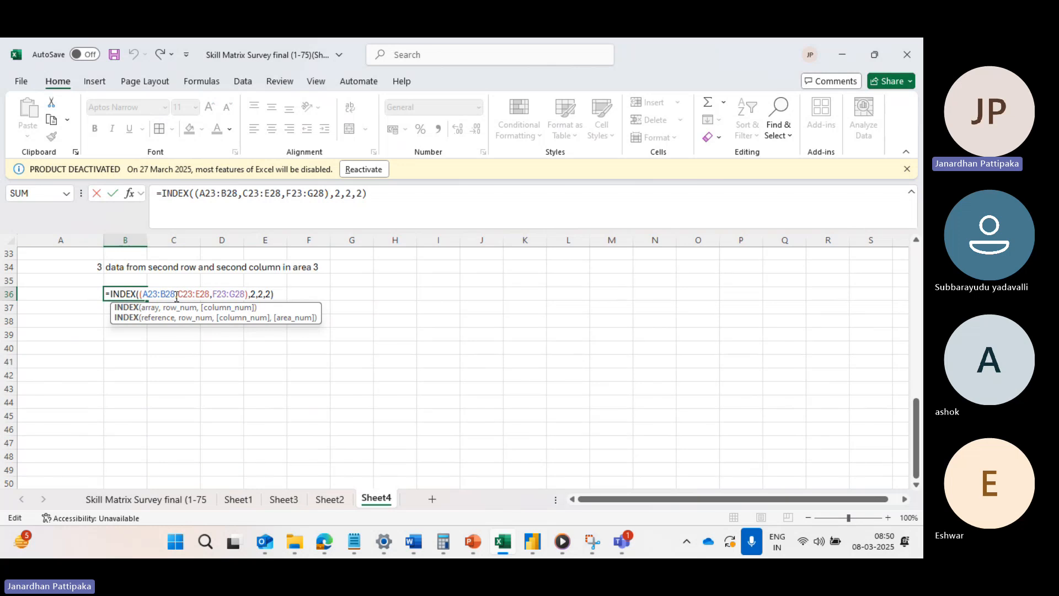
pyautogui.scroll(5, 283, 291)
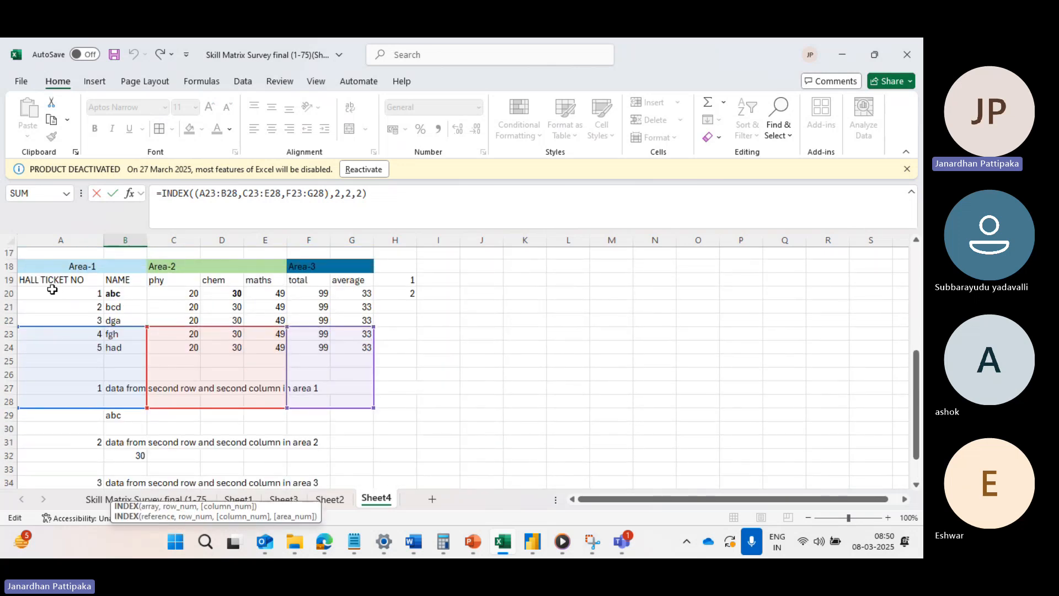
pyautogui.scroll(-3, 177, 332)
pyautogui.scroll(-4, 176, 332)
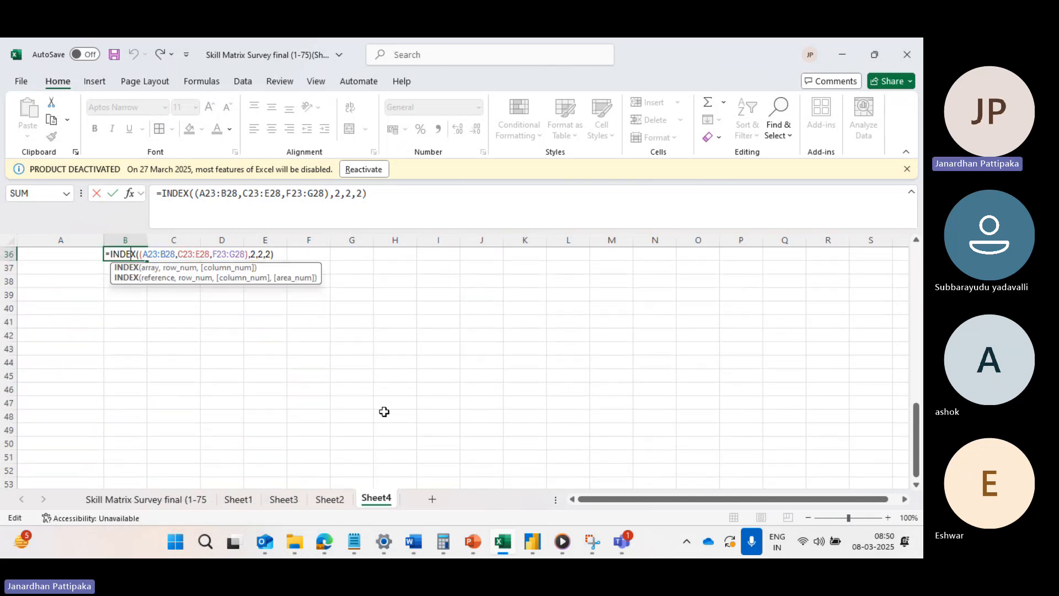
pyautogui.scroll(7, 385, 412)
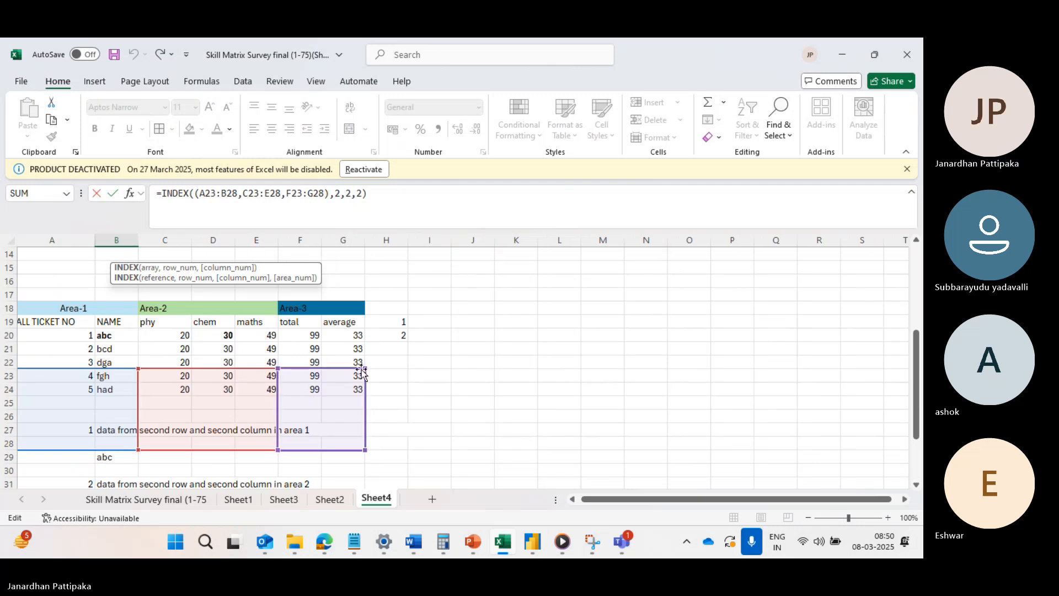
pyautogui.scroll(-4, 372, 372)
pyautogui.scroll(-1, 372, 372)
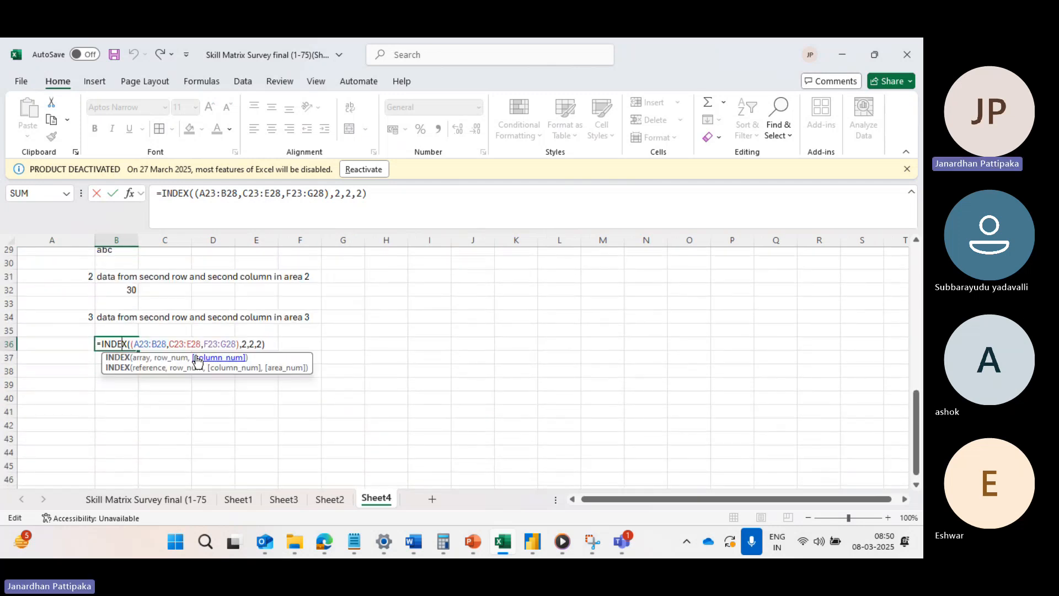
# Delete the pasted formula from B36, leaving the cell empty.
pyautogui.press('BackSpace')
pyautogui.press('Escape')
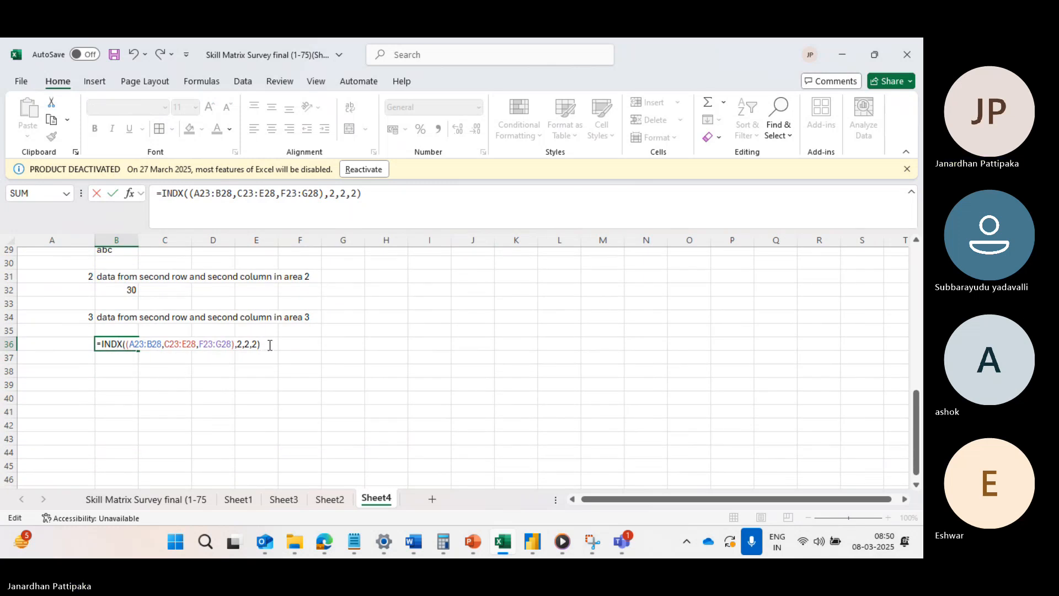
pyautogui.moveTo(270, 345); pyautogui.dragTo(69, 343)
pyautogui.press('BackSpace')
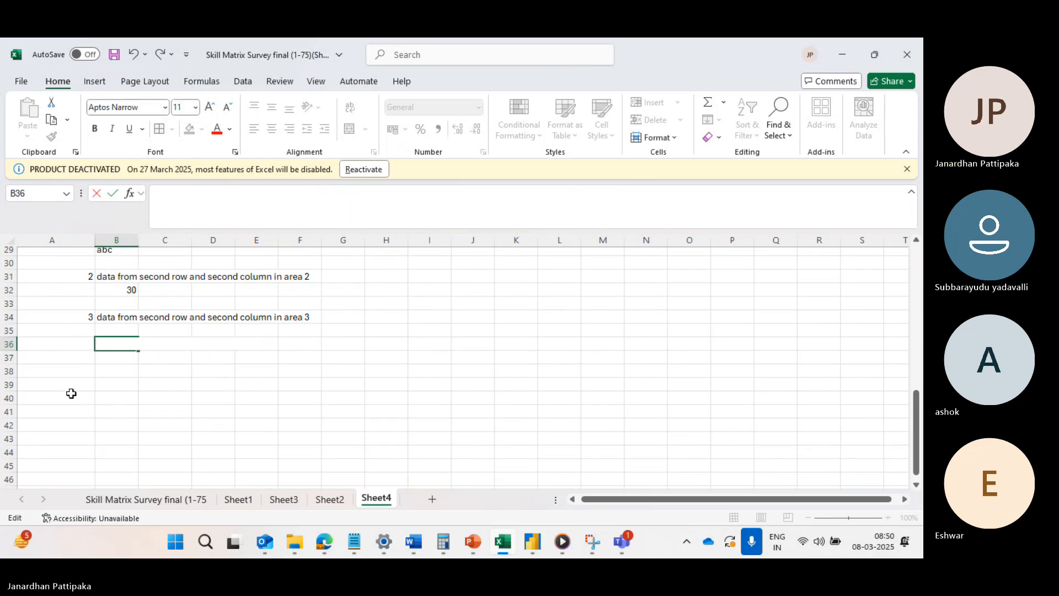
pyautogui.click(117, 410)
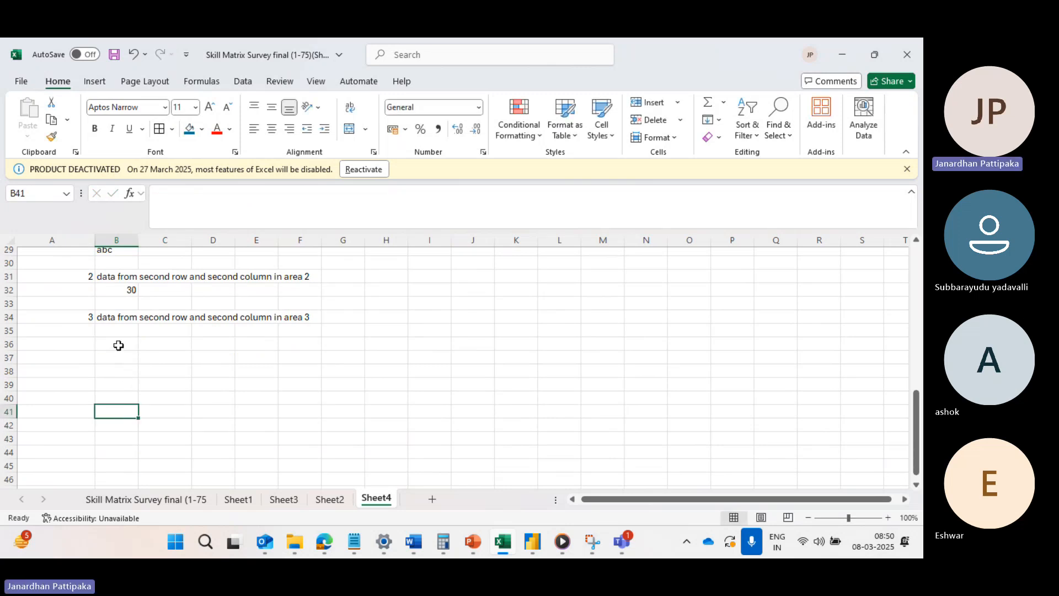
# Start an INDEX formula in cell B36, leaving it open at its first argument.
pyautogui.moveTo(118, 345); pyautogui.dragTo(142, 379)
pyautogui.scroll(1, 141, 378)
pyautogui.doubleClick(117, 371)
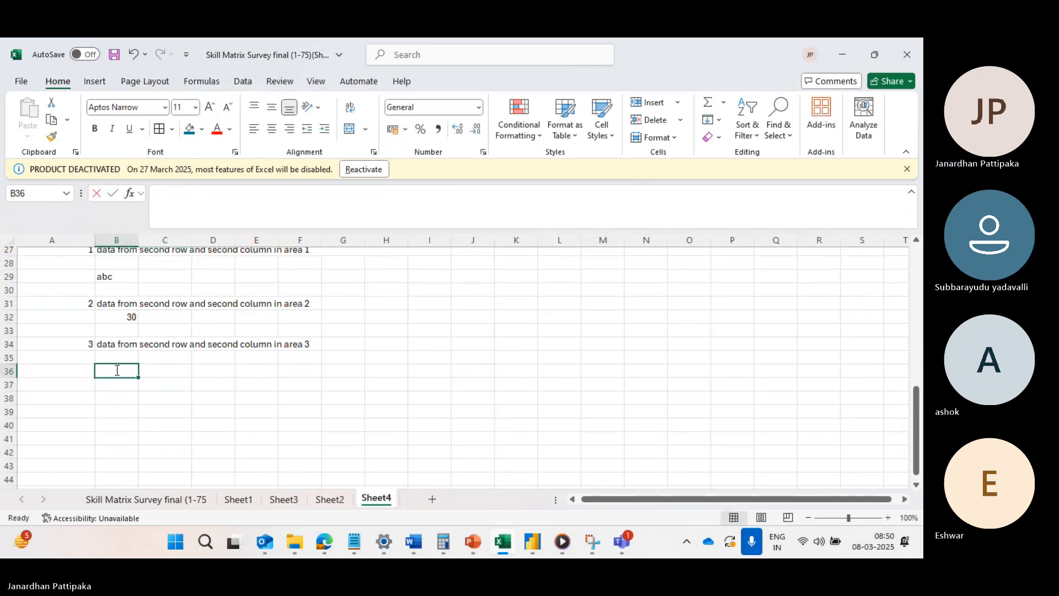
pyautogui.write('=IN')
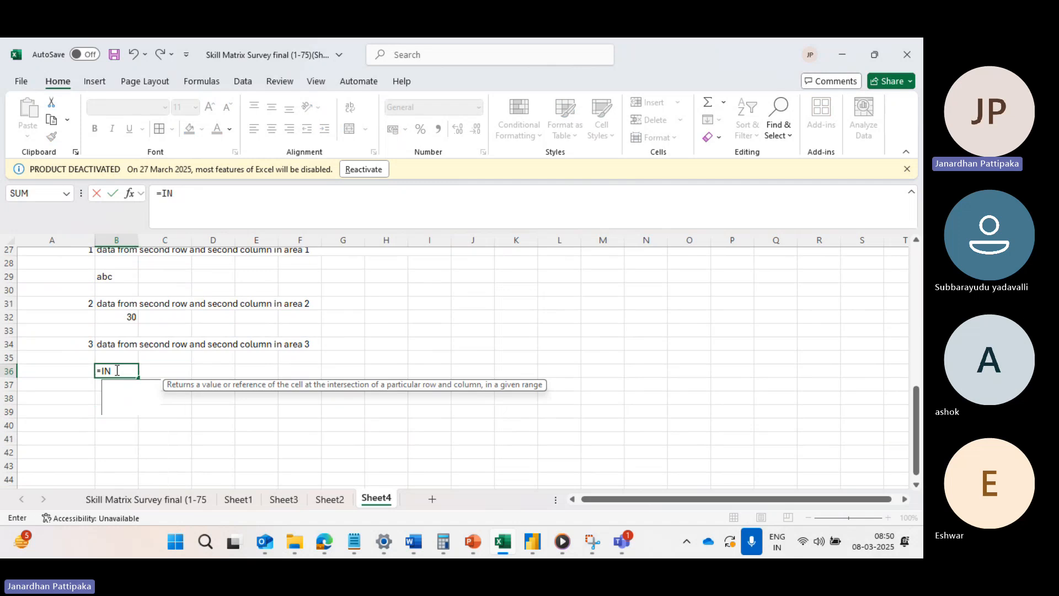
pyautogui.write('DEX')
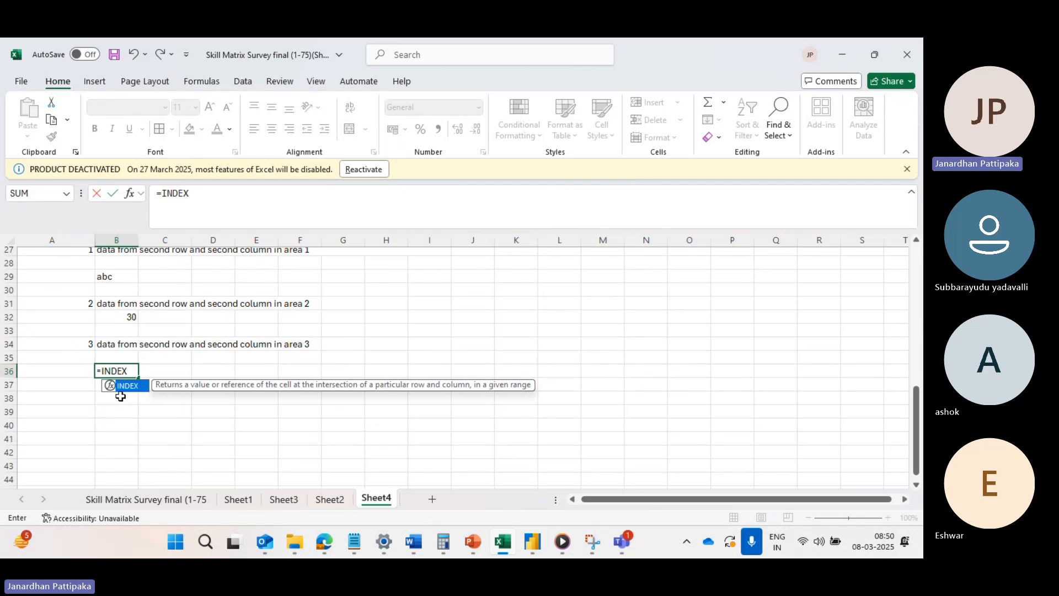
pyautogui.write('(')
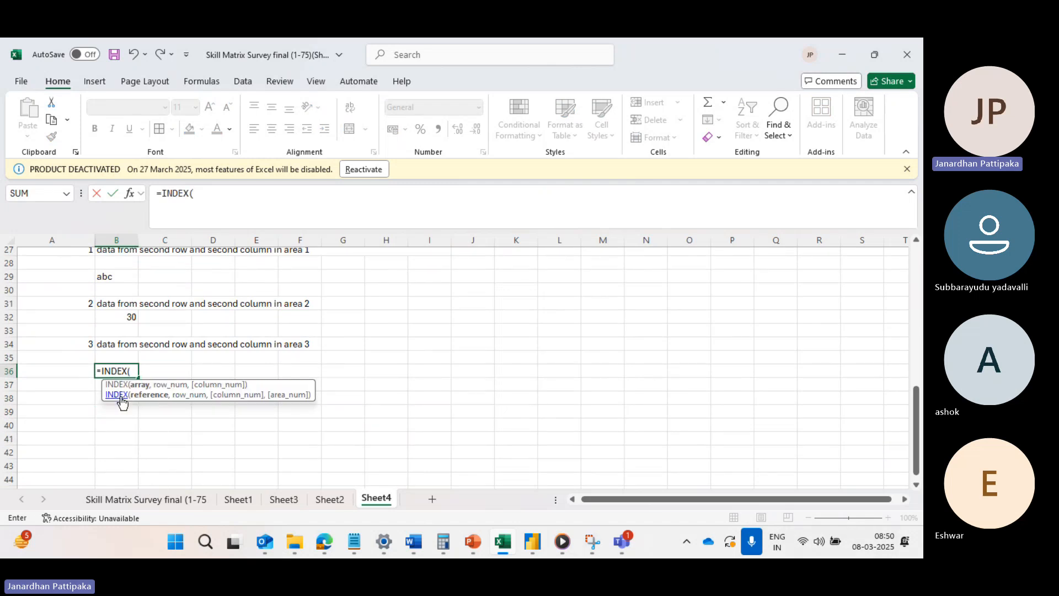
pyautogui.scroll(4, 155, 366)
pyautogui.scroll(1, 155, 365)
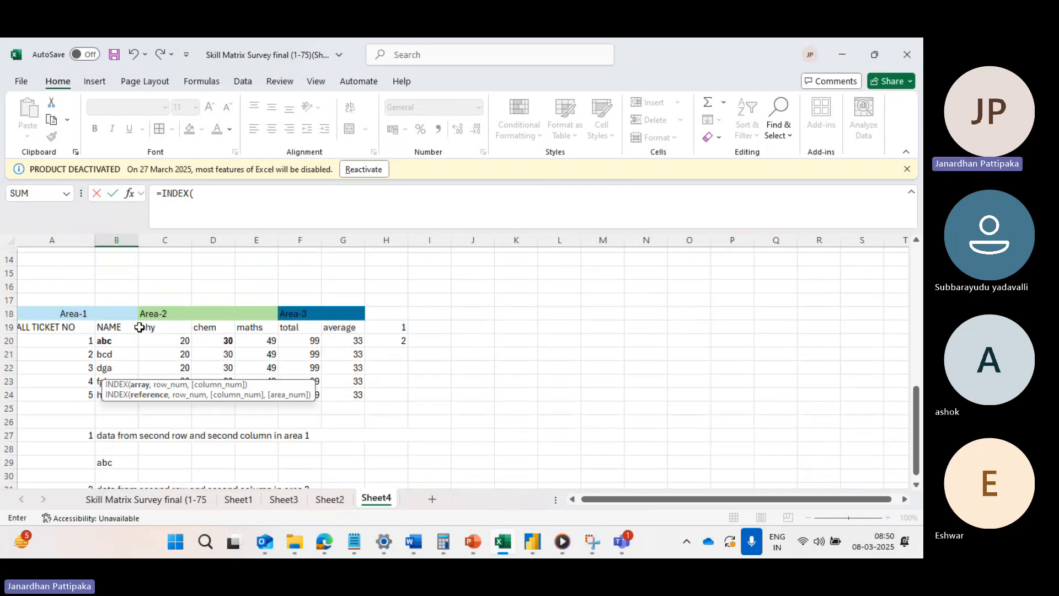
pyautogui.hscroll(-1, 86, 334)
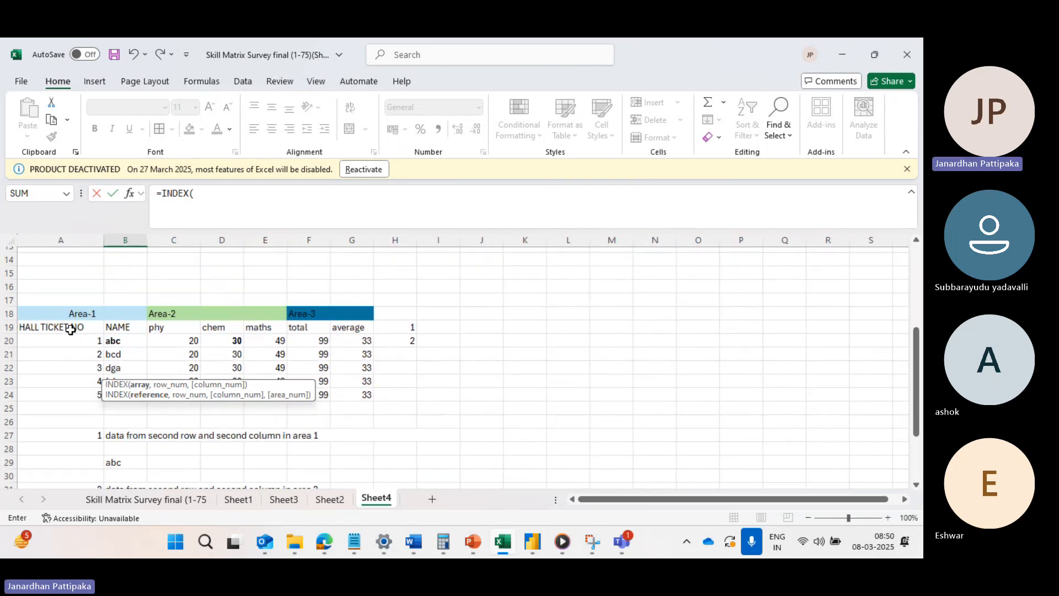
pyautogui.click(197, 194)
pyautogui.write('(')
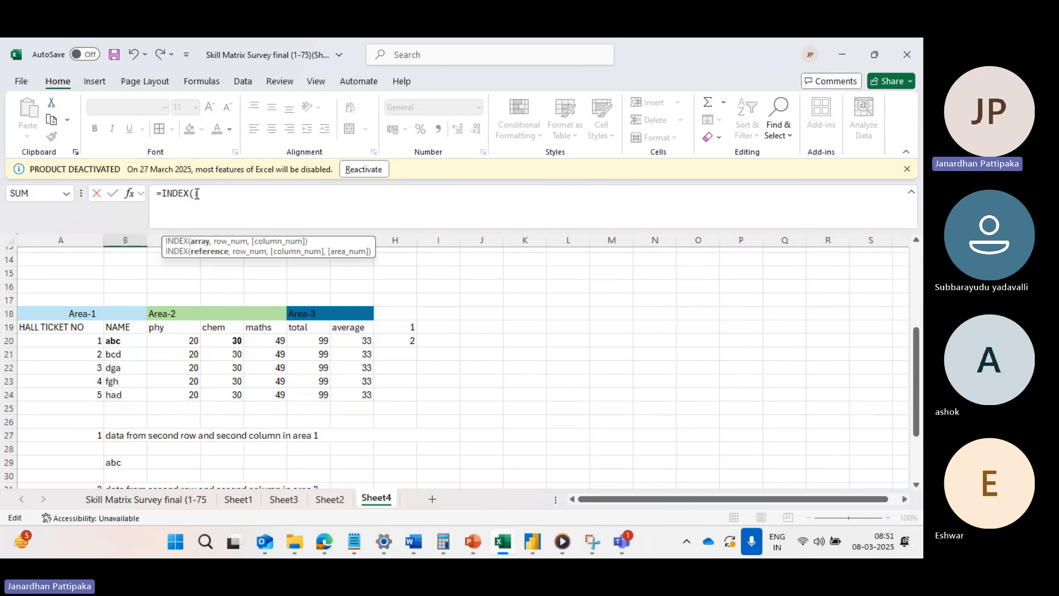
pyautogui.press('BackSpace')
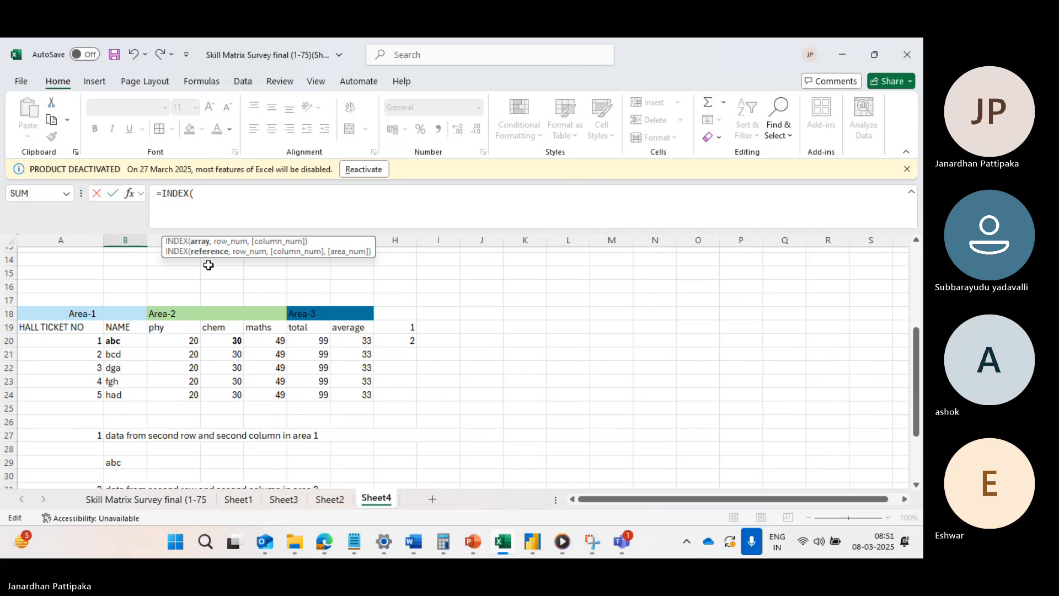
pyautogui.scroll(-1, 182, 311)
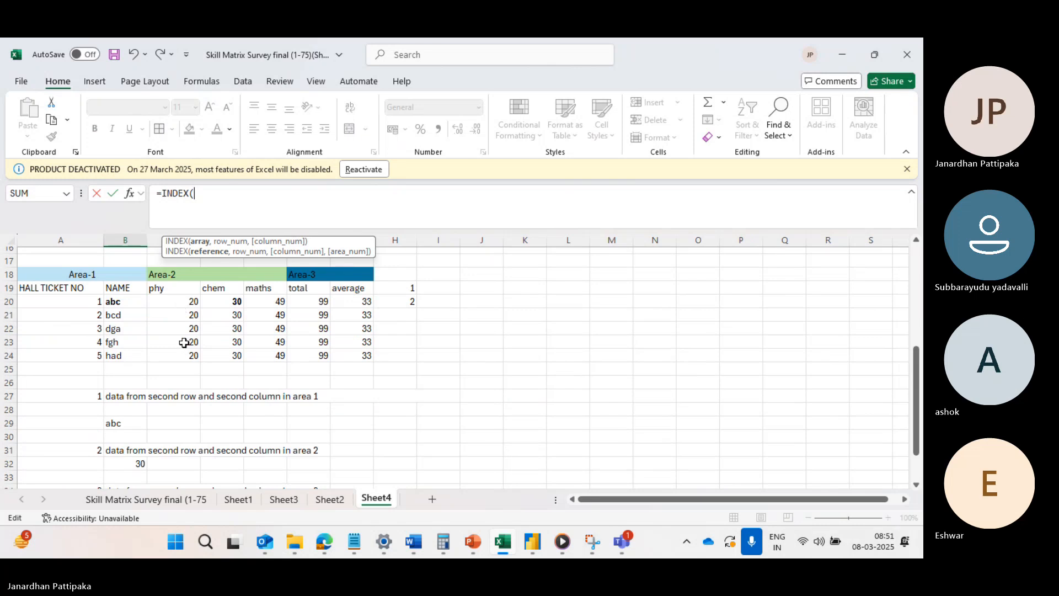
# Add the three table areas A19:B24, C19:E24 and F19:G24 as one parenthesised reference argument in the INDEX formula.
pyautogui.write('(')
pyautogui.moveTo(52, 289); pyautogui.dragTo(116, 368)
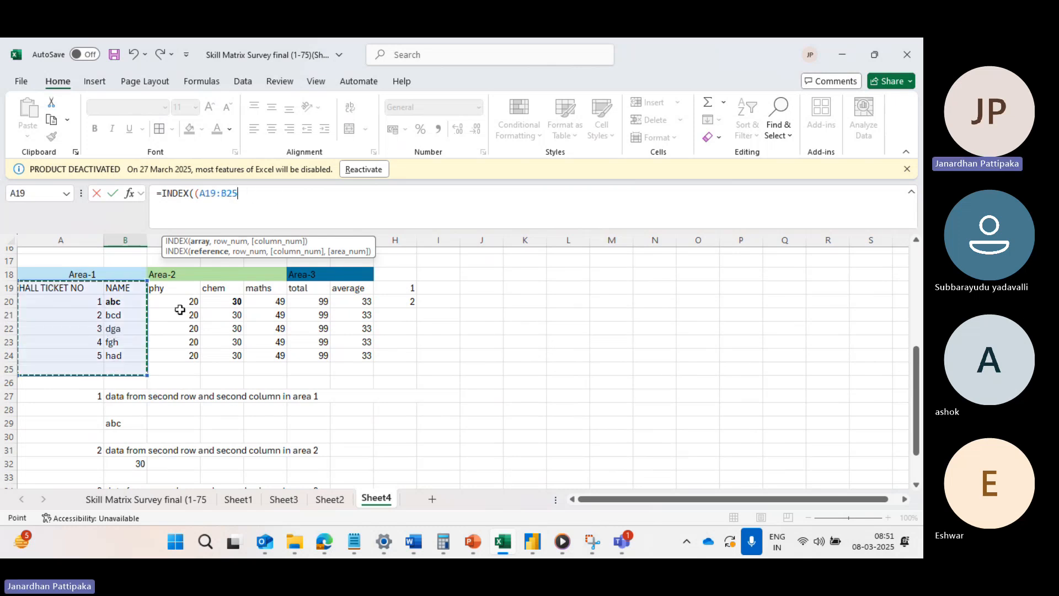
pyautogui.moveTo(78, 289); pyautogui.dragTo(113, 354)
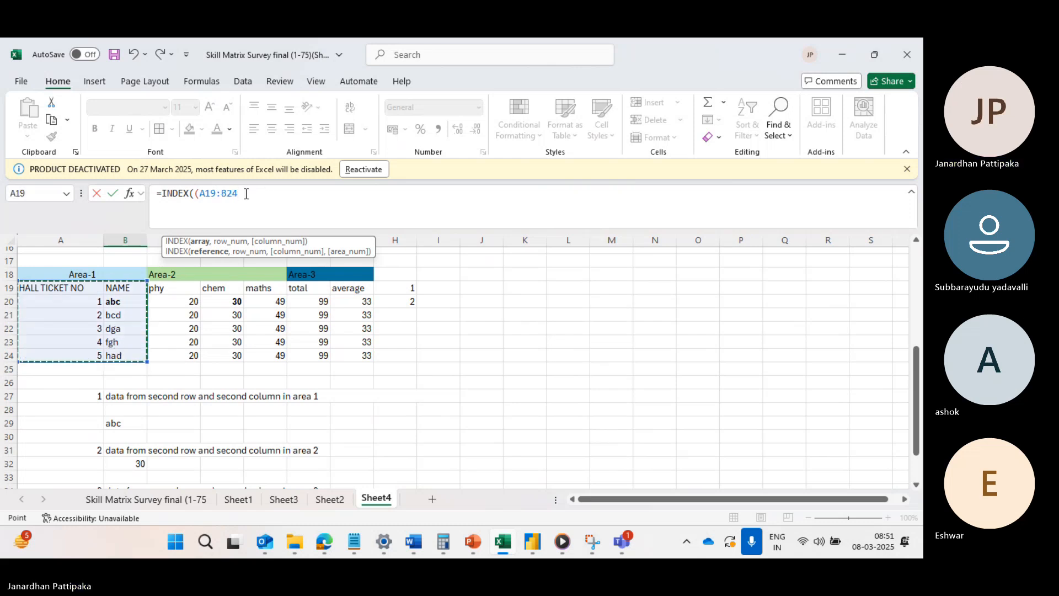
pyautogui.write(',')
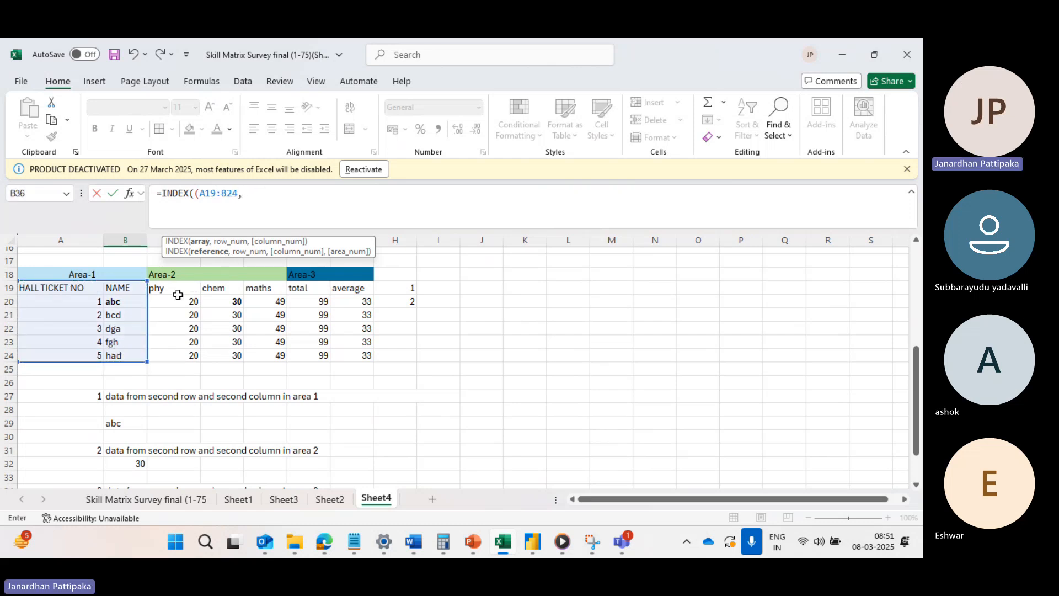
pyautogui.moveTo(179, 291); pyautogui.dragTo(253, 356)
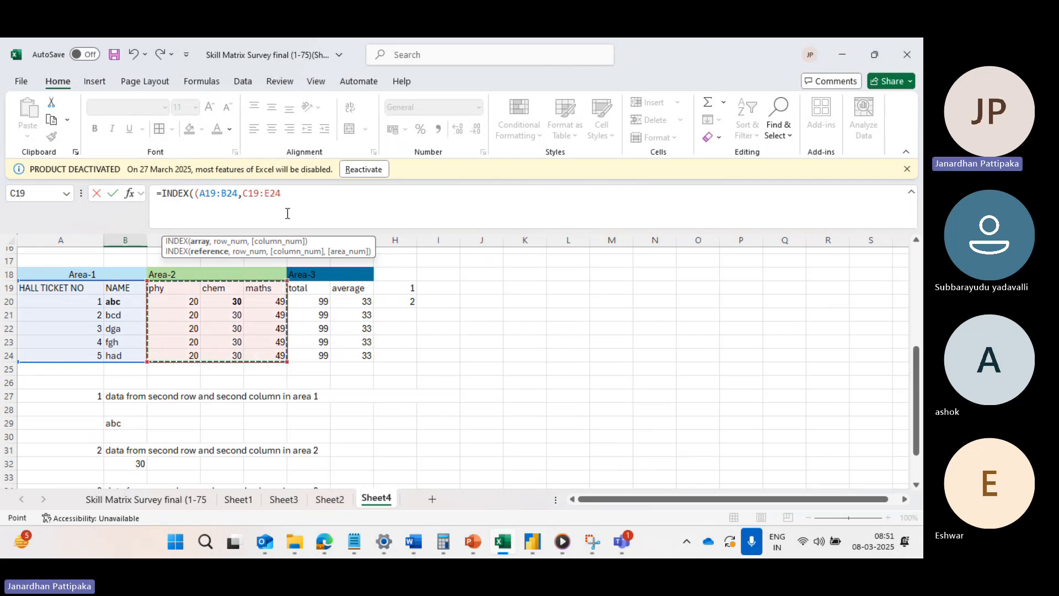
pyautogui.write(',')
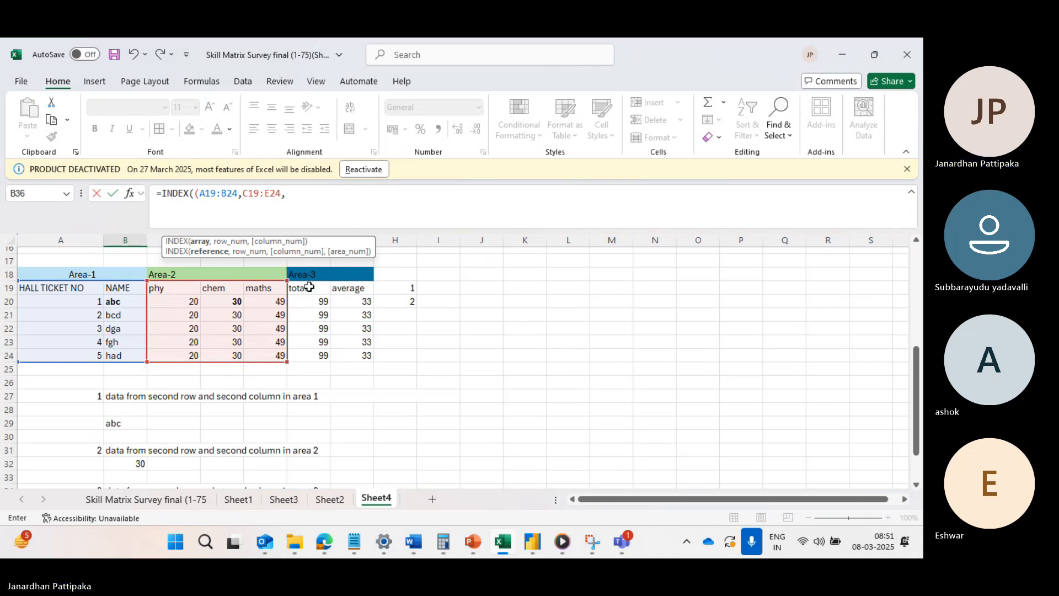
pyautogui.moveTo(310, 287); pyautogui.dragTo(348, 346)
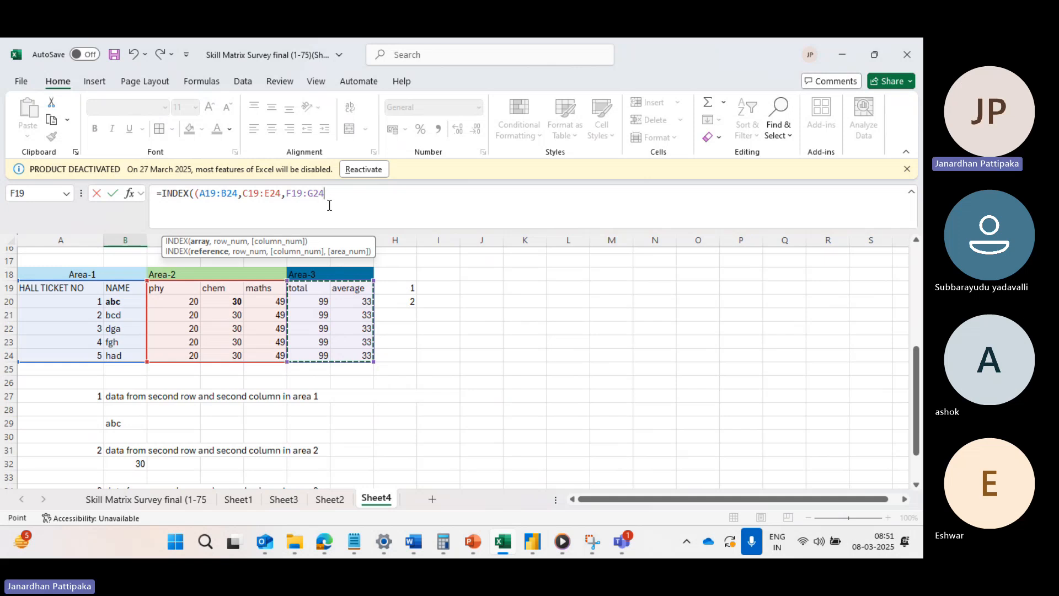
pyautogui.write('),')
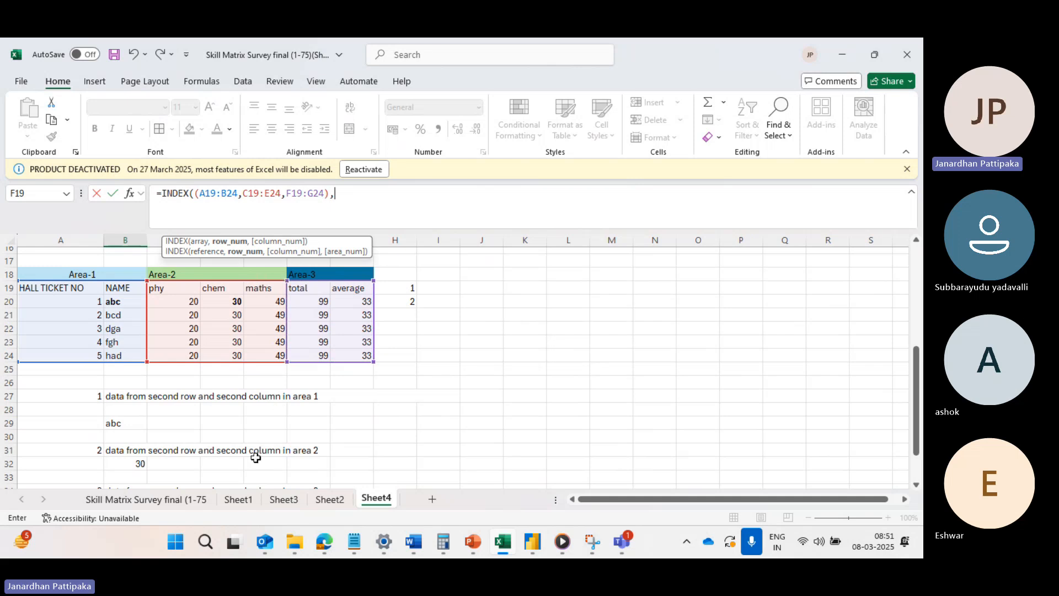
# Complete the INDEX formula in B36 with row number 2, column number 2 and area number 3, and enter it.
pyautogui.scroll(-2, 254, 452)
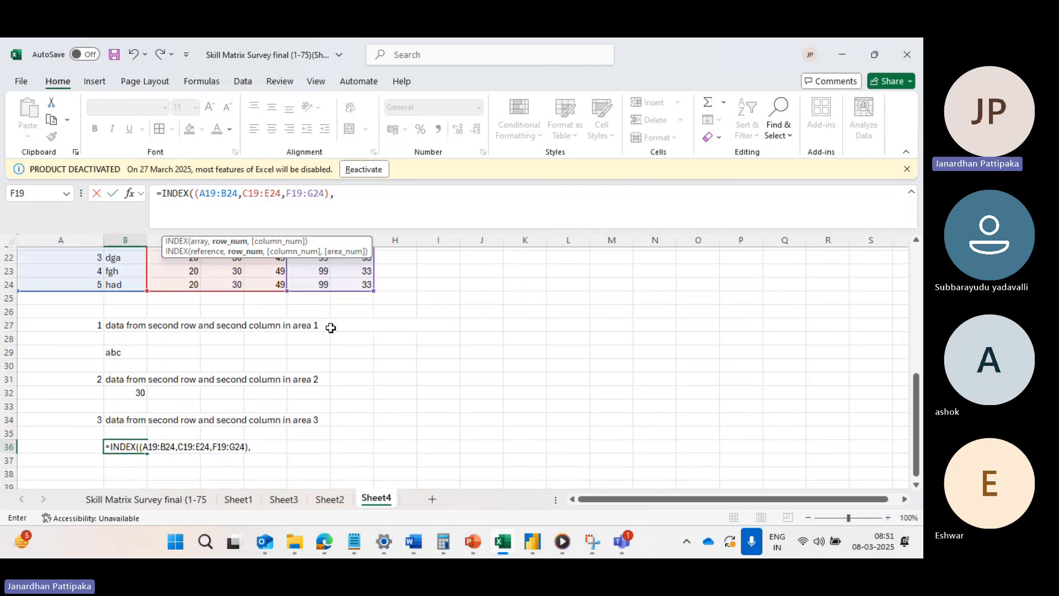
pyautogui.write('2,2')
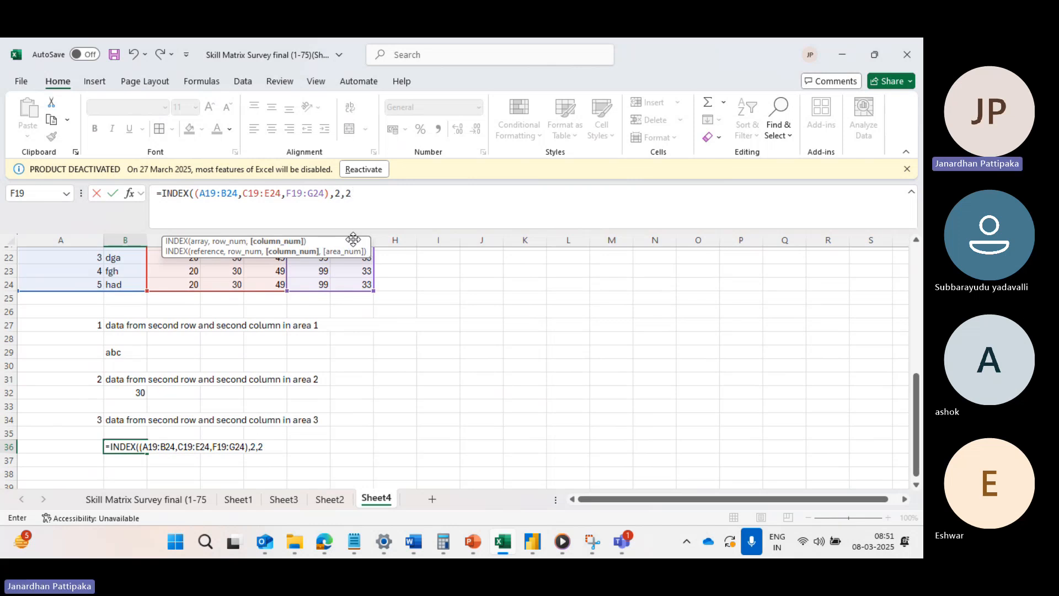
pyautogui.write(',3')
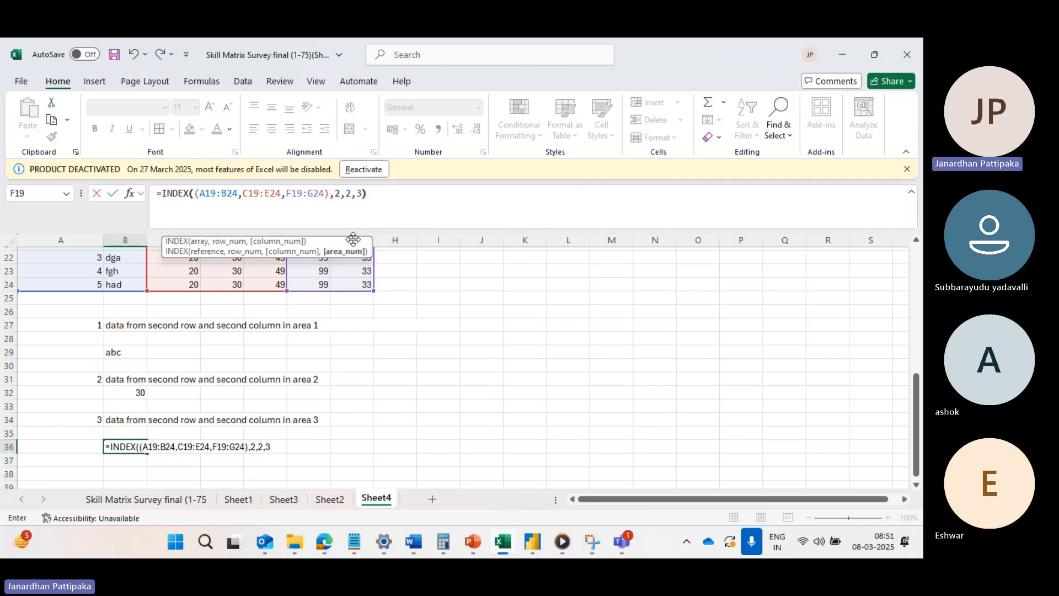
pyautogui.write(')')
pyautogui.press('Return')
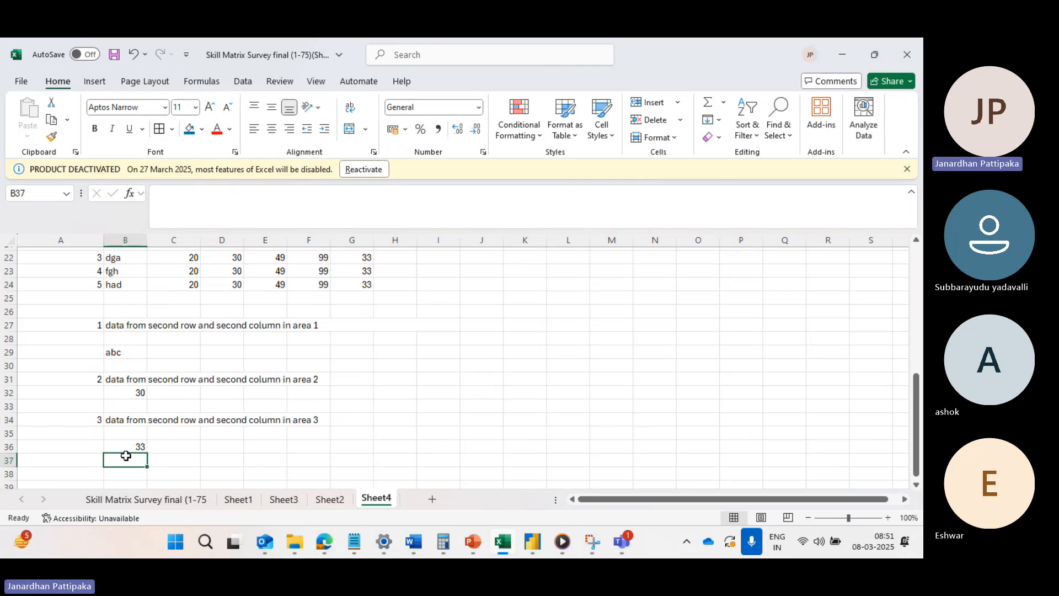
# Make the average value in cell G21 of the marks table bold.
pyautogui.scroll(2, 236, 414)
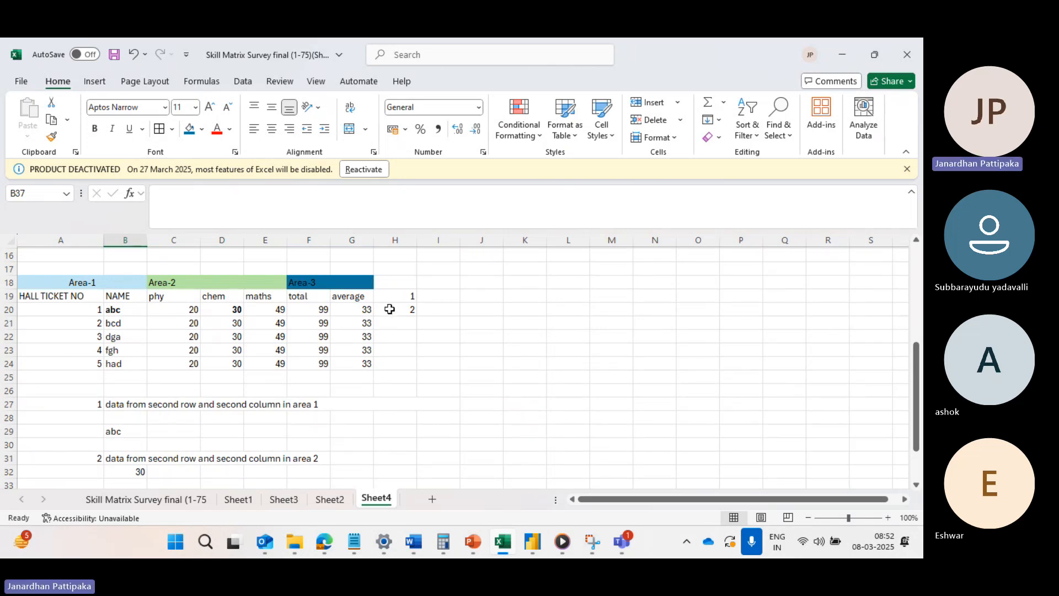
pyautogui.click(2, 323)
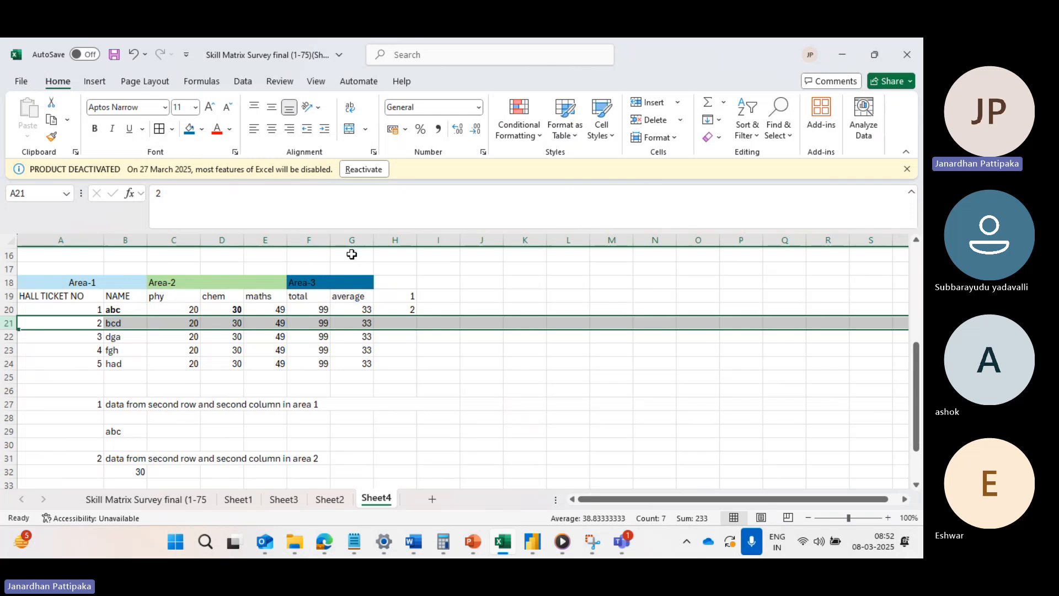
pyautogui.click(352, 323)
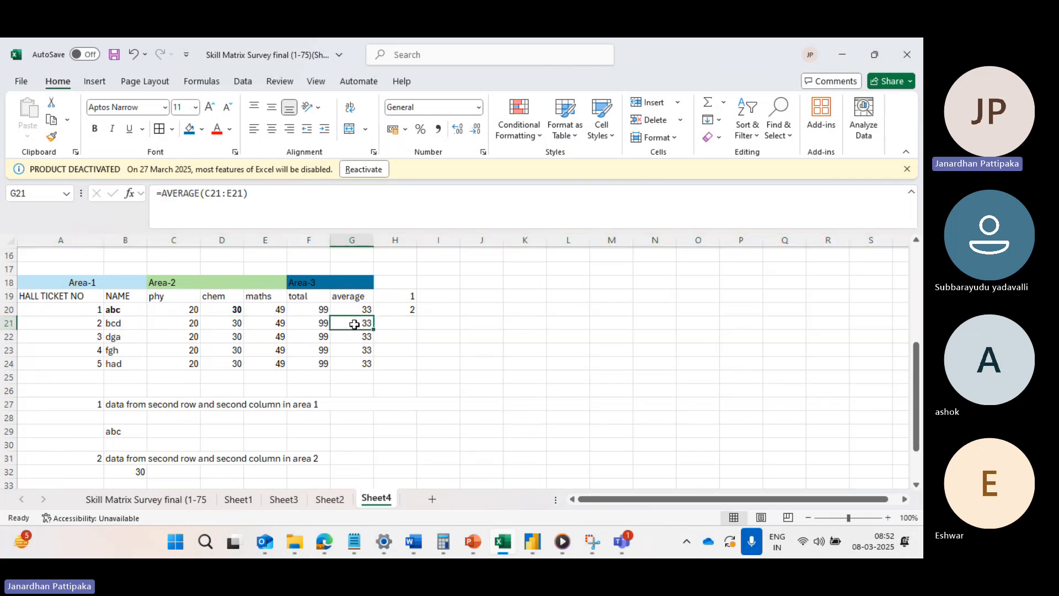
pyautogui.click(95, 128)
# Make the area 3 INDEX result in cell B36 bold.
pyautogui.scroll(-1, 301, 329)
pyautogui.scroll(-1, 300, 330)
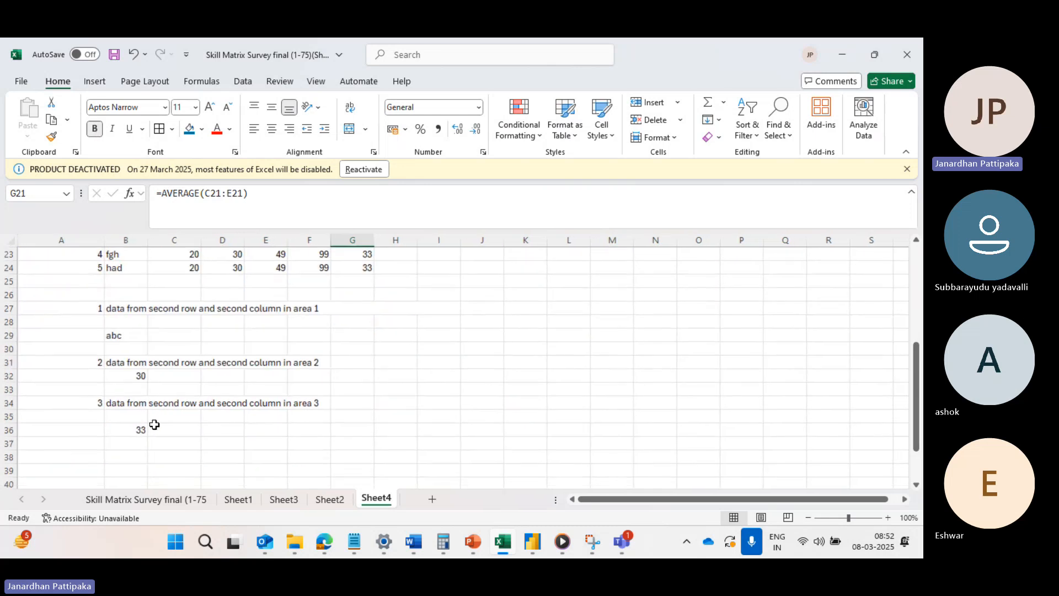
pyautogui.click(134, 429)
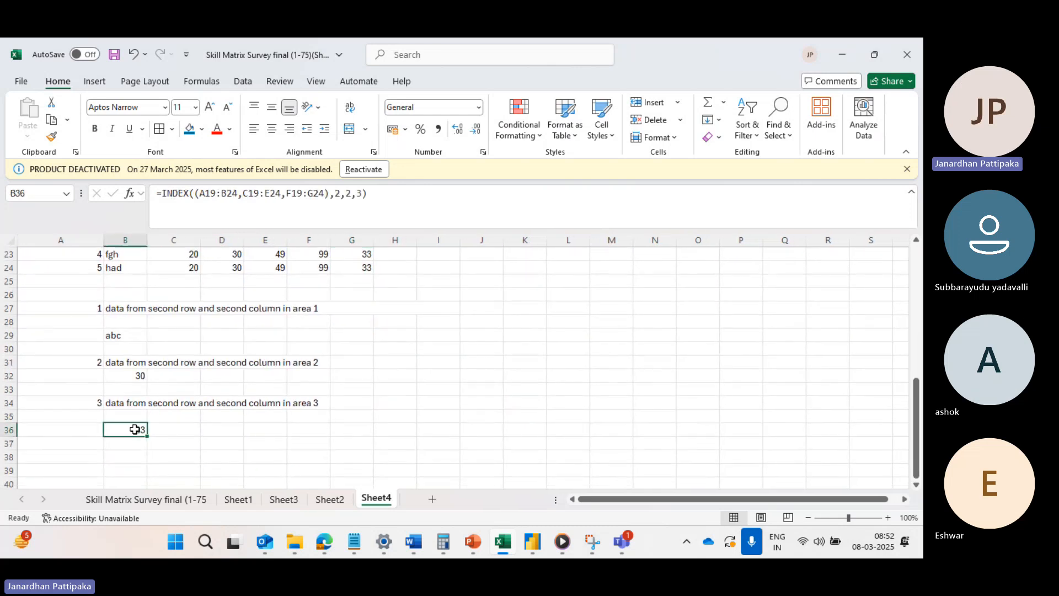
pyautogui.click(94, 127)
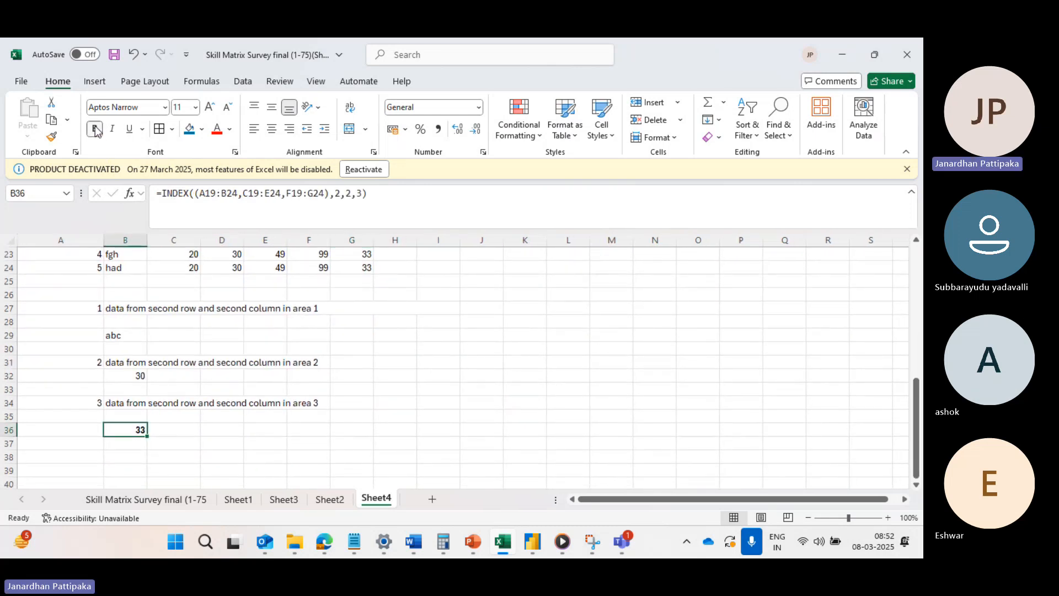
pyautogui.click(221, 427)
pyautogui.scroll(3, 279, 336)
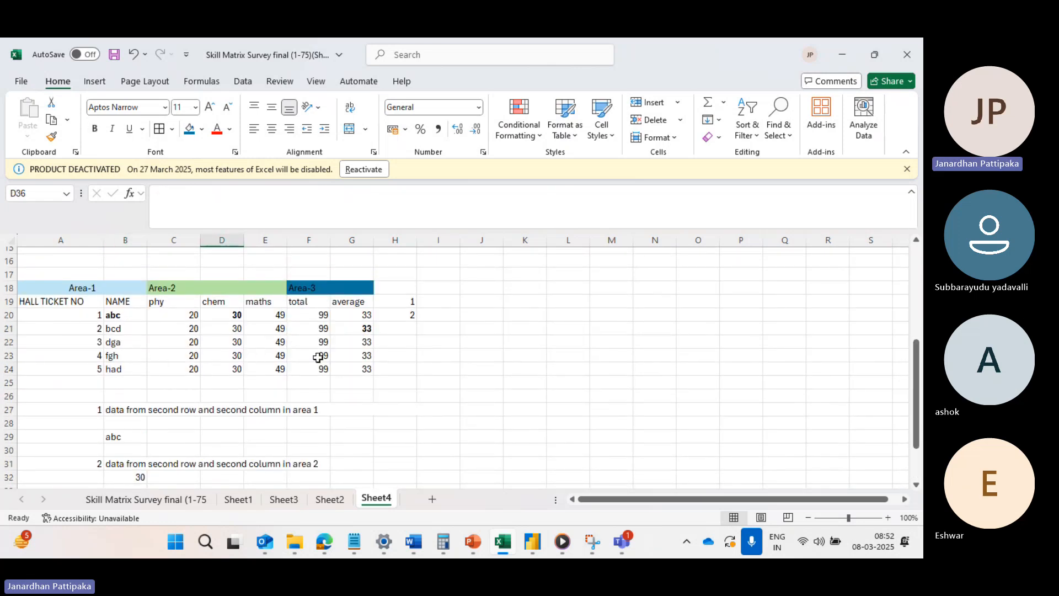
pyautogui.scroll(-2, 317, 358)
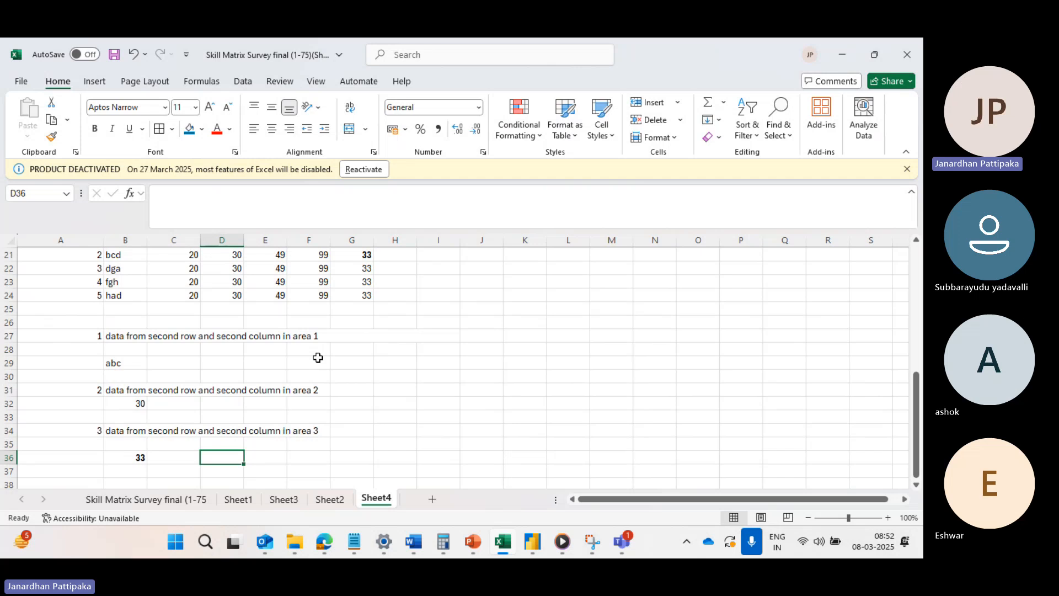
pyautogui.scroll(3, 320, 277)
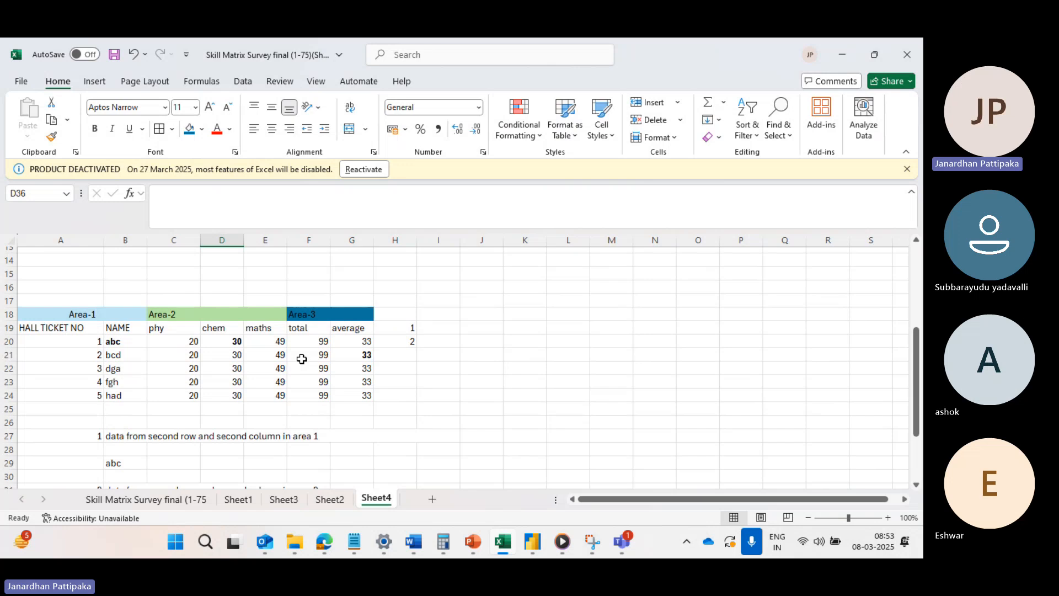
# Enter the heading "Match concept" in cell A39, below the INDEX examples.
pyautogui.scroll(-6, 302, 359)
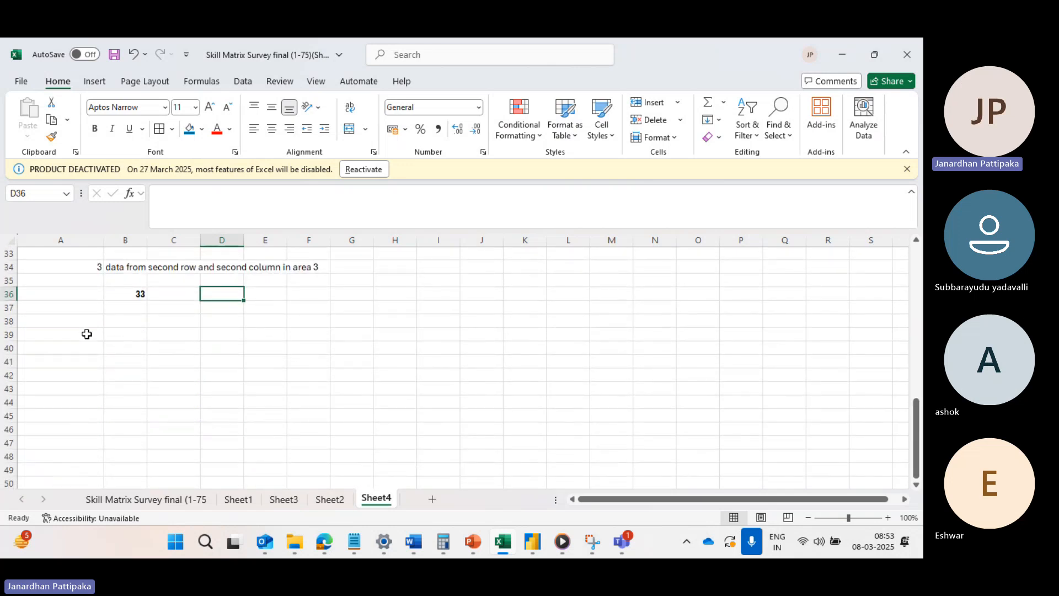
pyautogui.click(86, 334)
pyautogui.write('mTA')
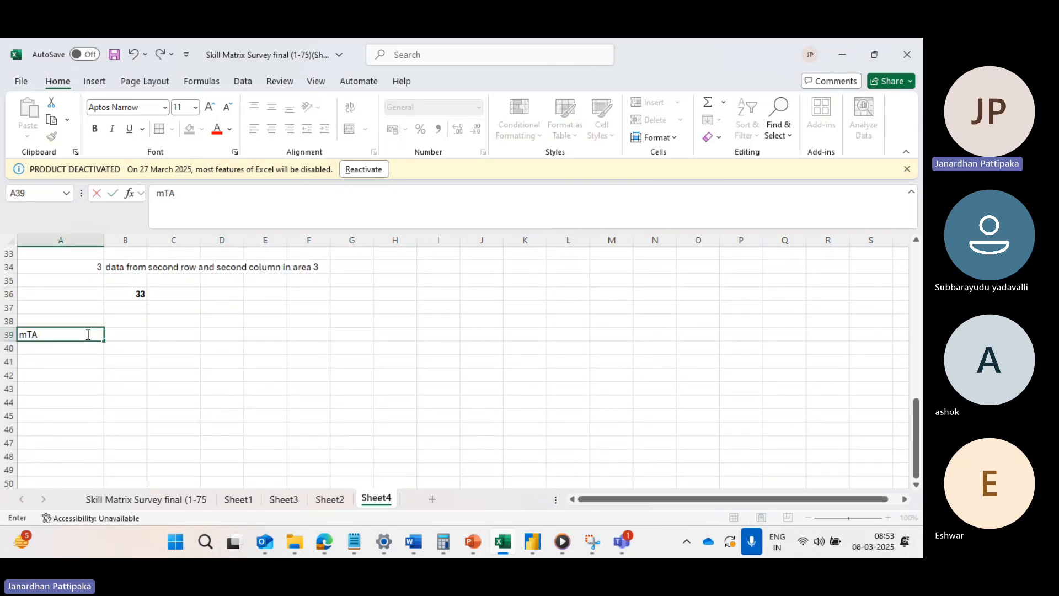
pyautogui.write('DH')
pyautogui.press('BackSpace')
pyautogui.press('BackSpace')
pyautogui.press('BackSpace')
pyautogui.press('BackSpace')
pyautogui.press('BackSpace')
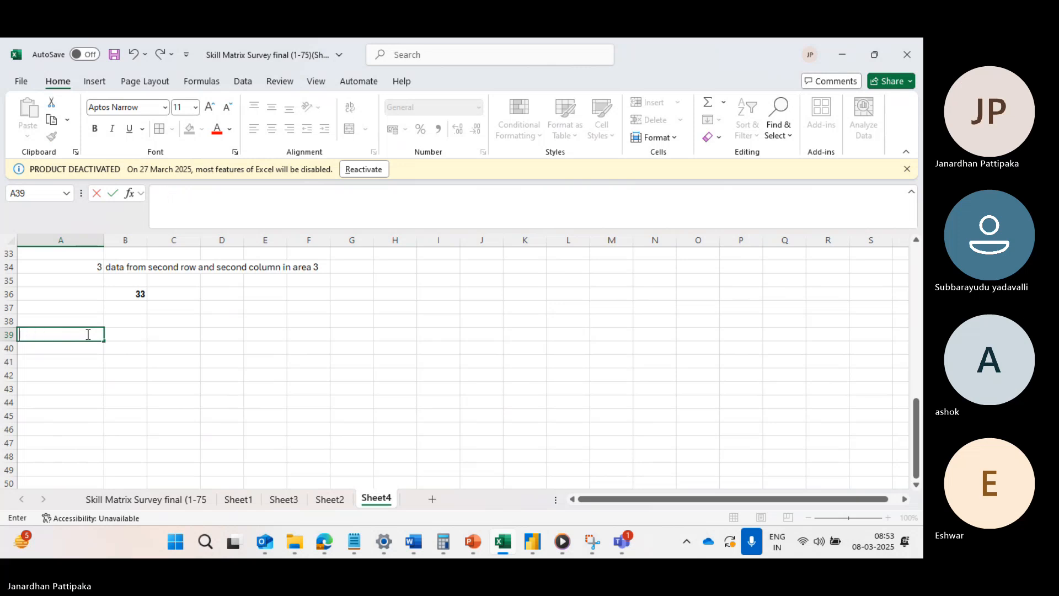
pyautogui.write('Mat')
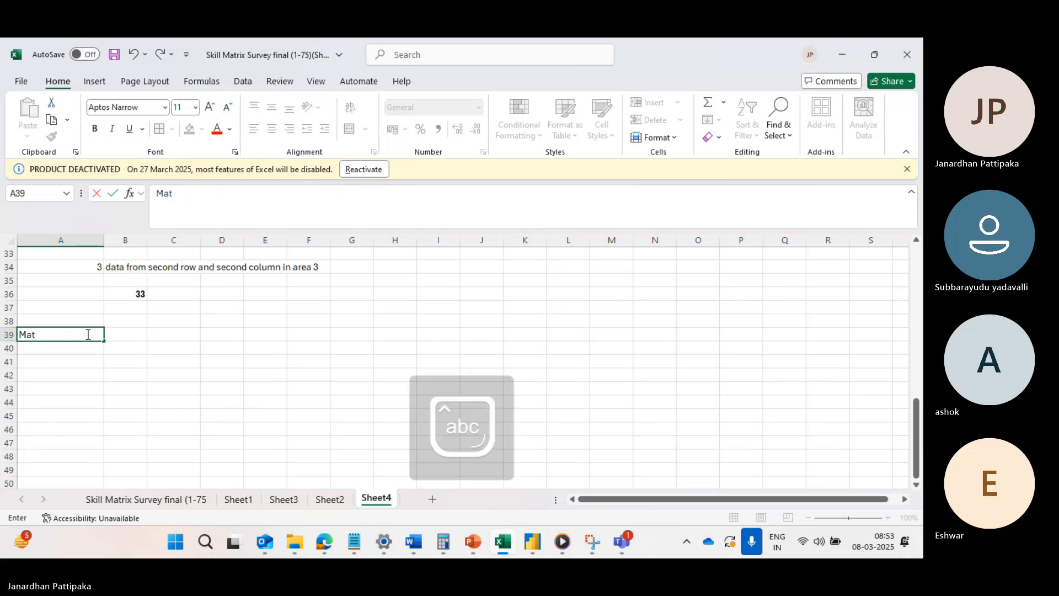
pyautogui.write('ch concep')
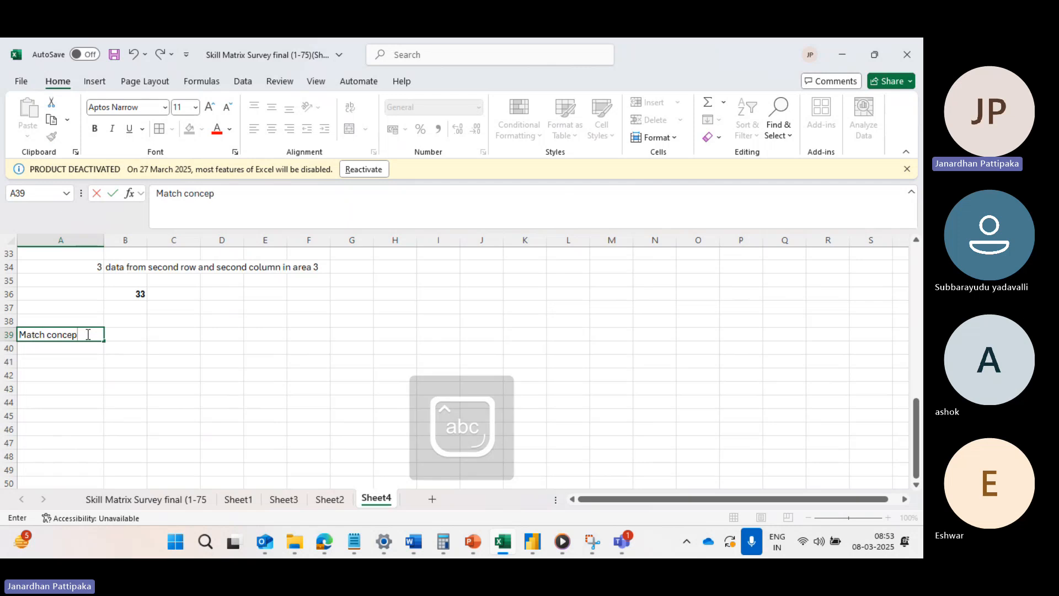
pyautogui.write('t')
# Enter the label "example" in cell A41, below the "Match concept" heading.
pyautogui.click(56, 362)
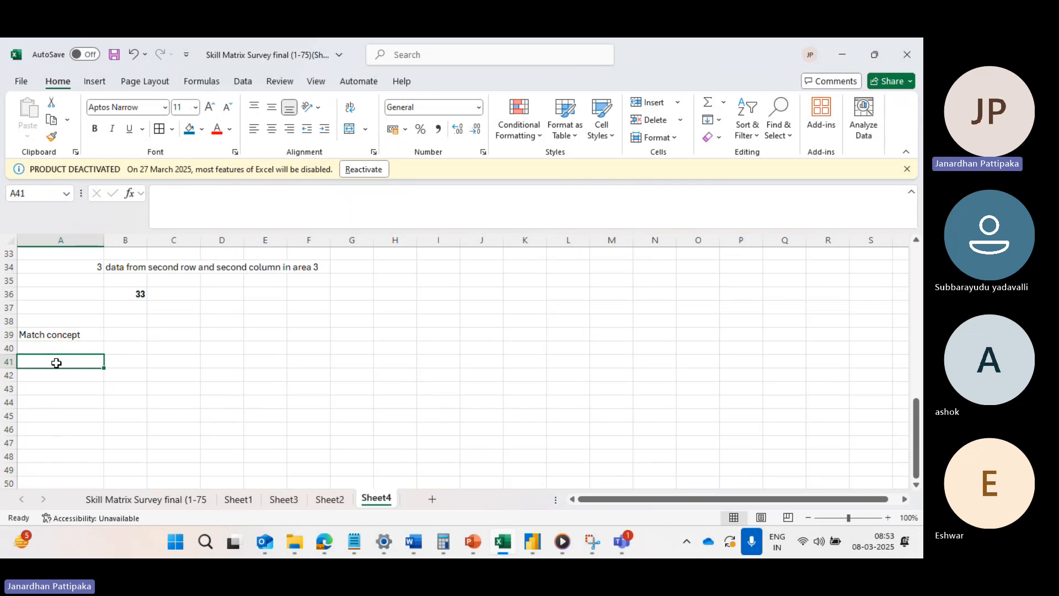
pyautogui.write('ex')
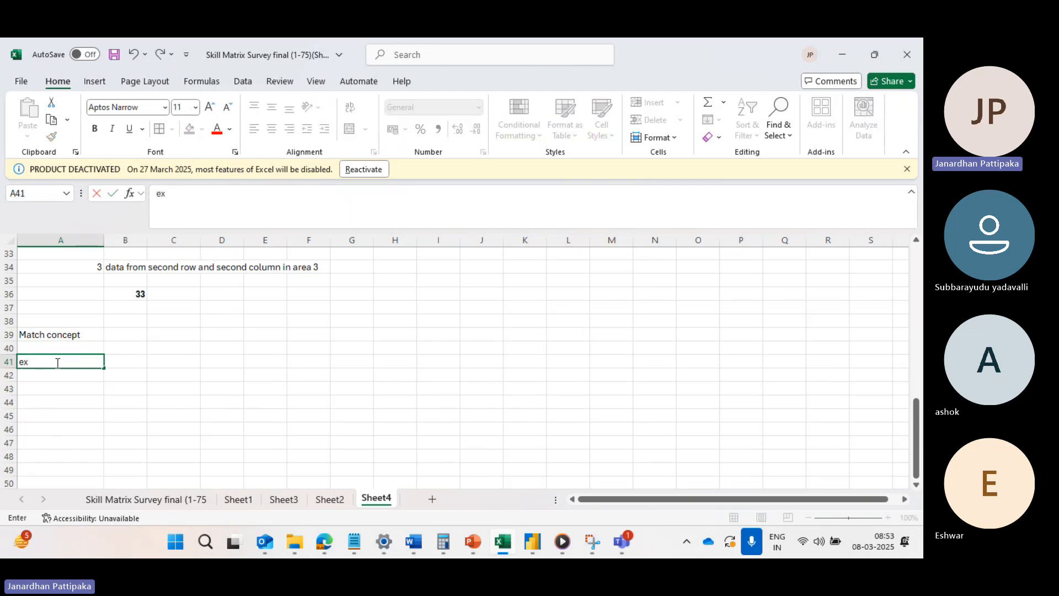
pyautogui.write('ample')
pyautogui.click(53, 389)
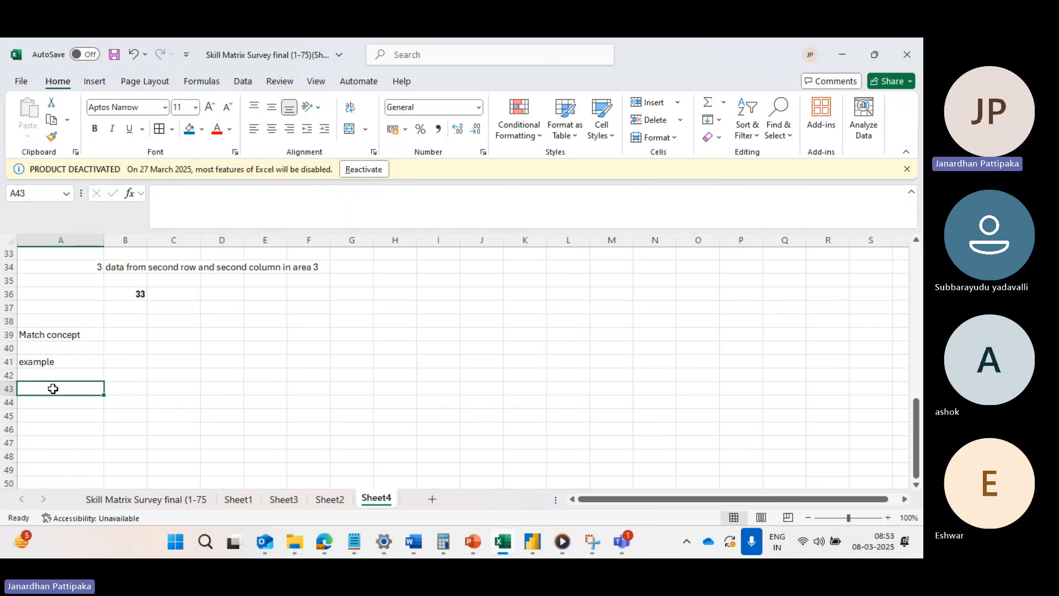
# Copy the hall ticket number, name and phy columns (A19:C24) of the marks table and paste them at cell A43.
pyautogui.scroll(7, 137, 355)
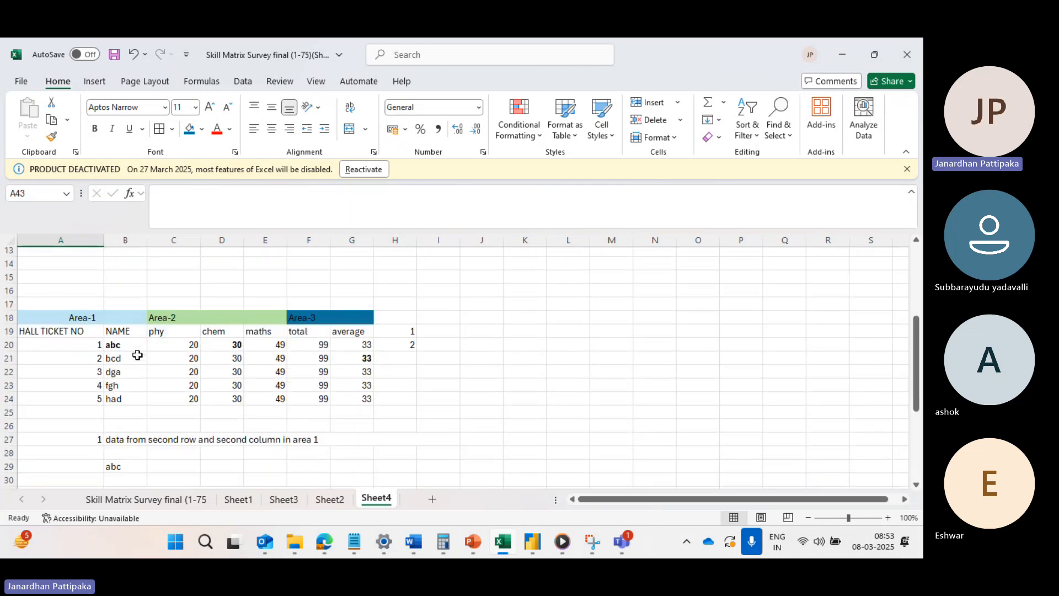
pyautogui.moveTo(82, 334); pyautogui.dragTo(193, 398)
pyautogui.scroll(-1, 218, 390)
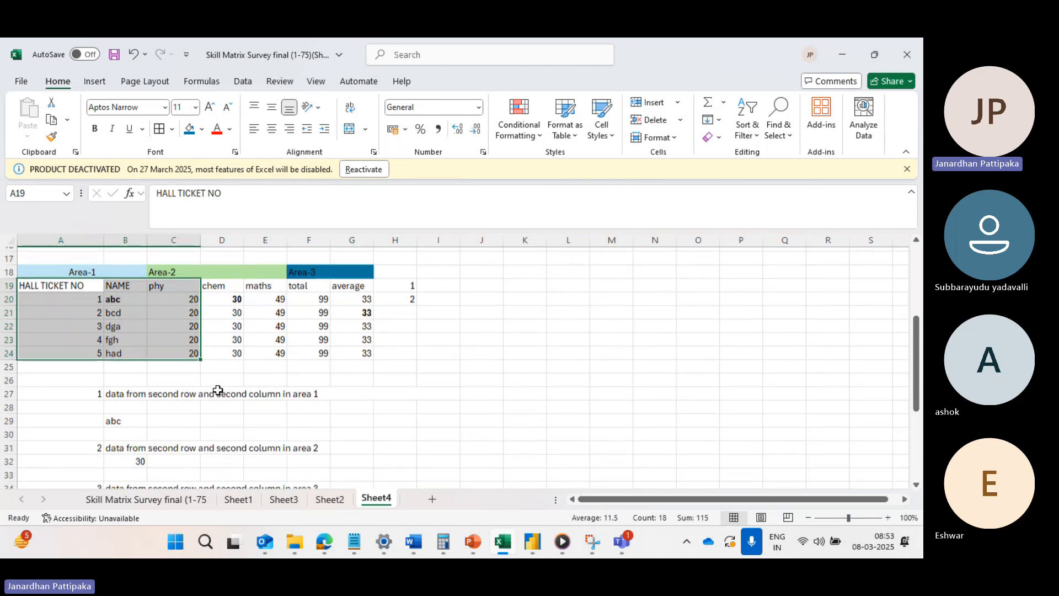
pyautogui.hotkey('ctrl', 'c')
pyautogui.scroll(-8, 218, 390)
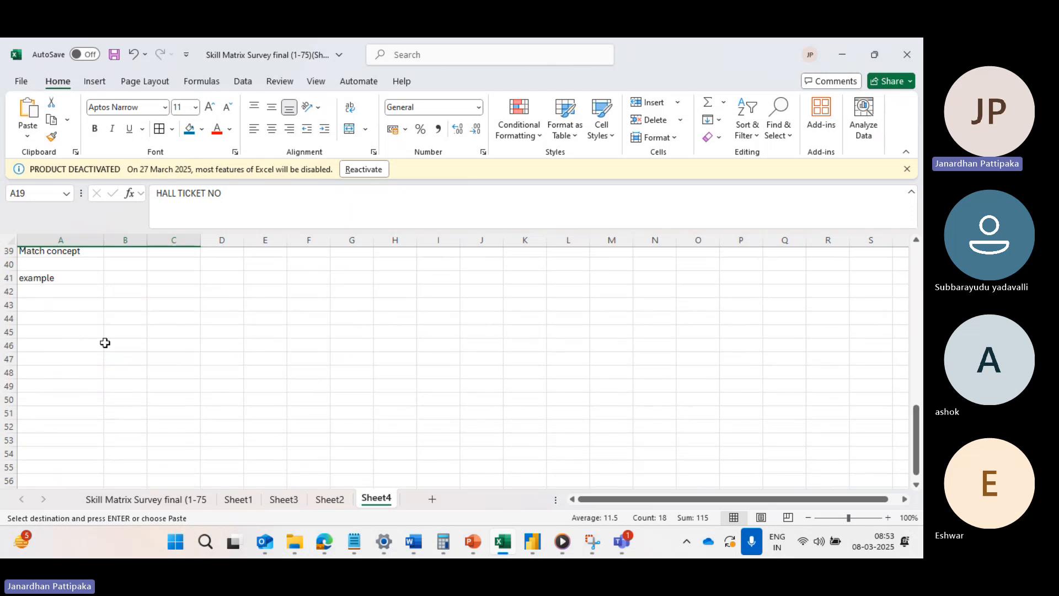
pyautogui.click(71, 305)
pyautogui.hotkey('ctrl', 'v')
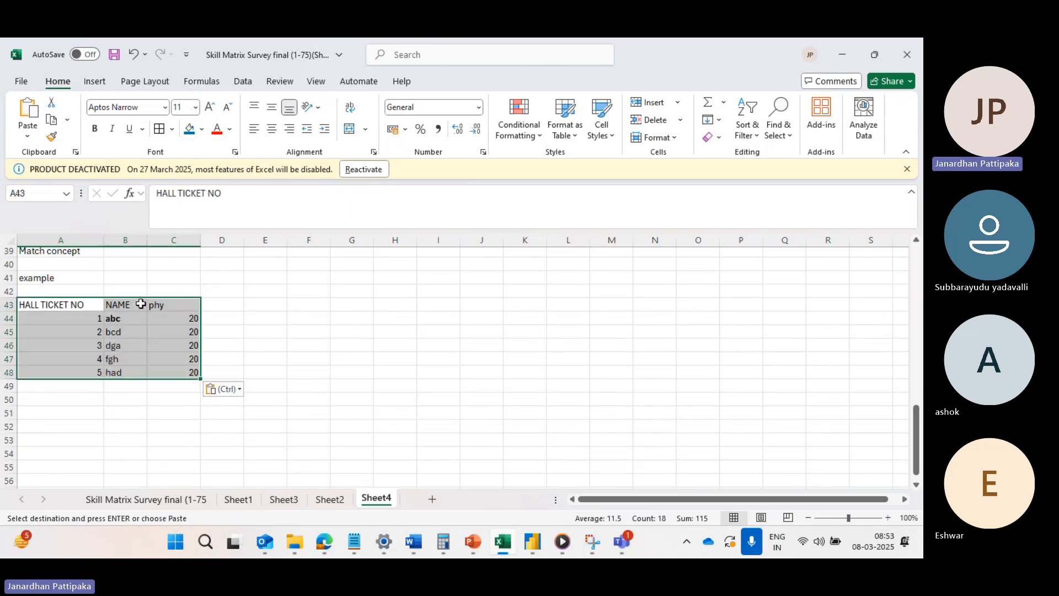
# Change the third column's header in cell C43 of the copied table to "Marks".
pyautogui.click(165, 305)
pyautogui.write('Ma')
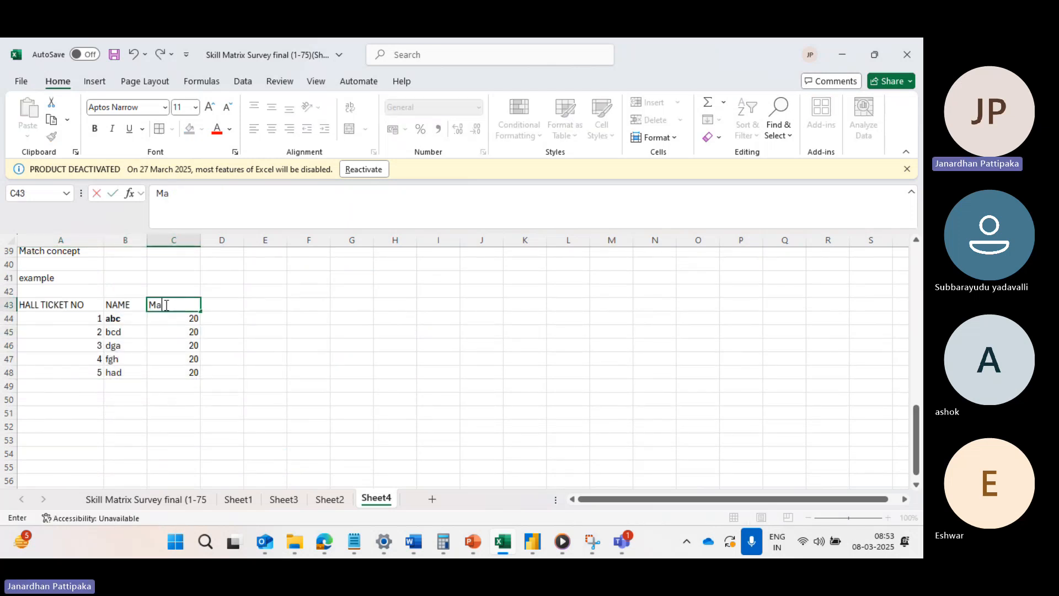
pyautogui.write('rks')
pyautogui.click(165, 359)
# Apply all borders to the copied table in A43:C48.
pyautogui.moveTo(88, 307); pyautogui.dragTo(173, 375)
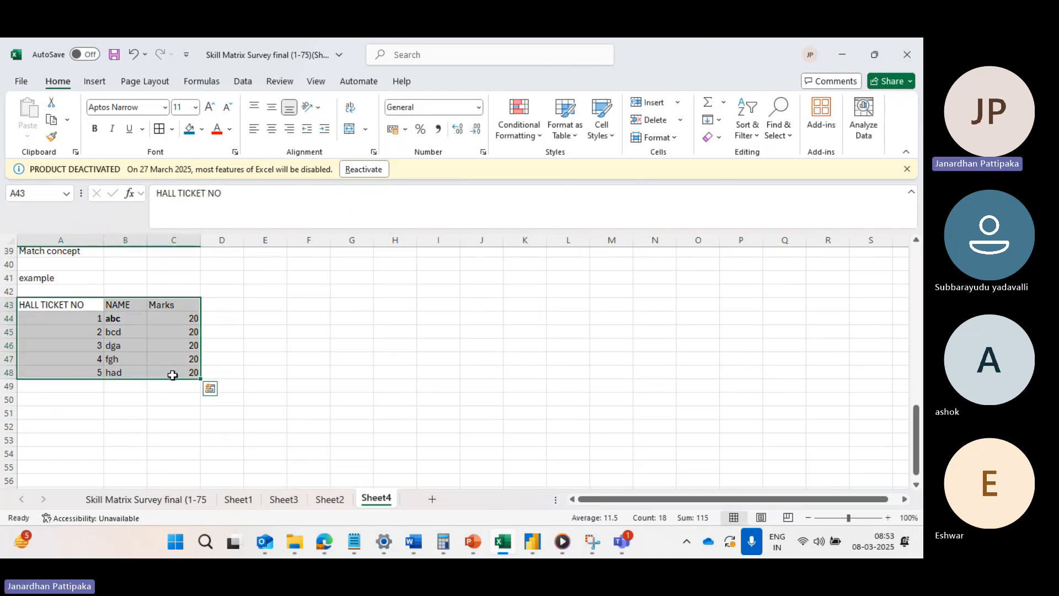
pyautogui.click(173, 130)
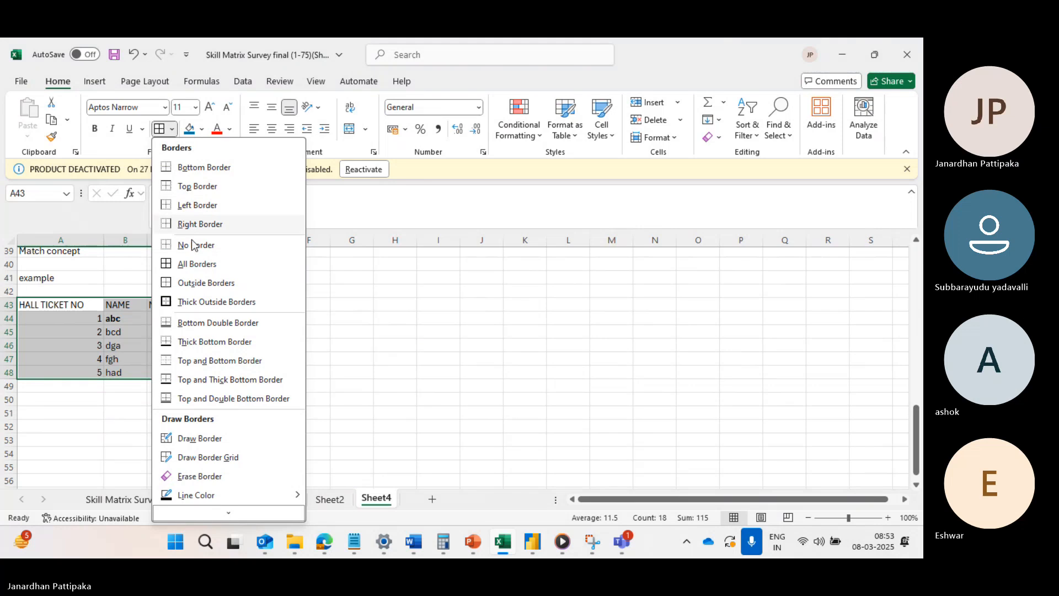
pyautogui.click(188, 263)
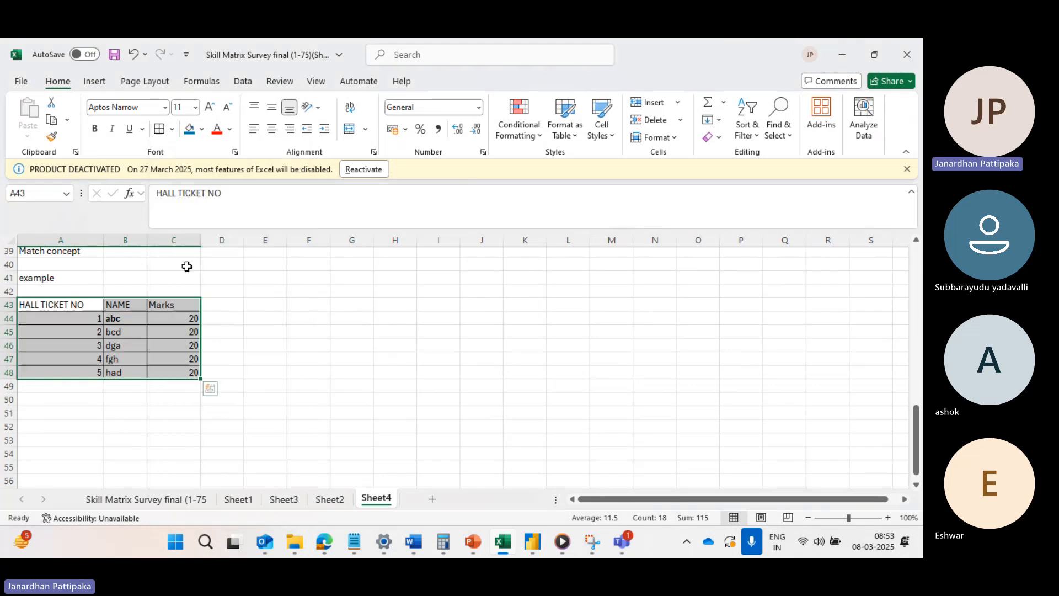
pyautogui.click(284, 438)
# Enter the heading "row number" in cell D42, above the column beside the Marks column.
pyautogui.click(227, 293)
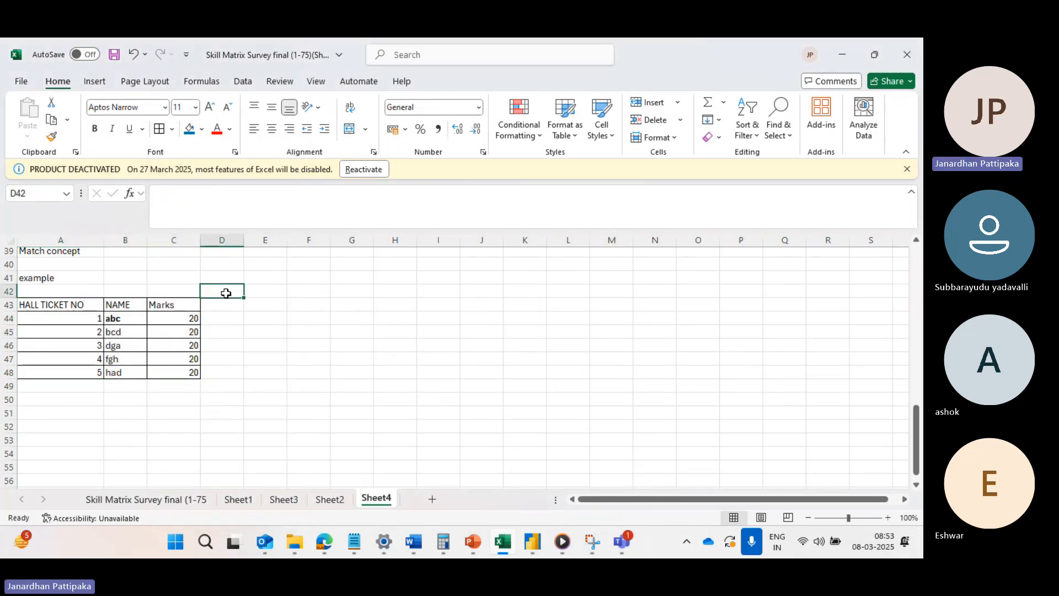
pyautogui.write('row num')
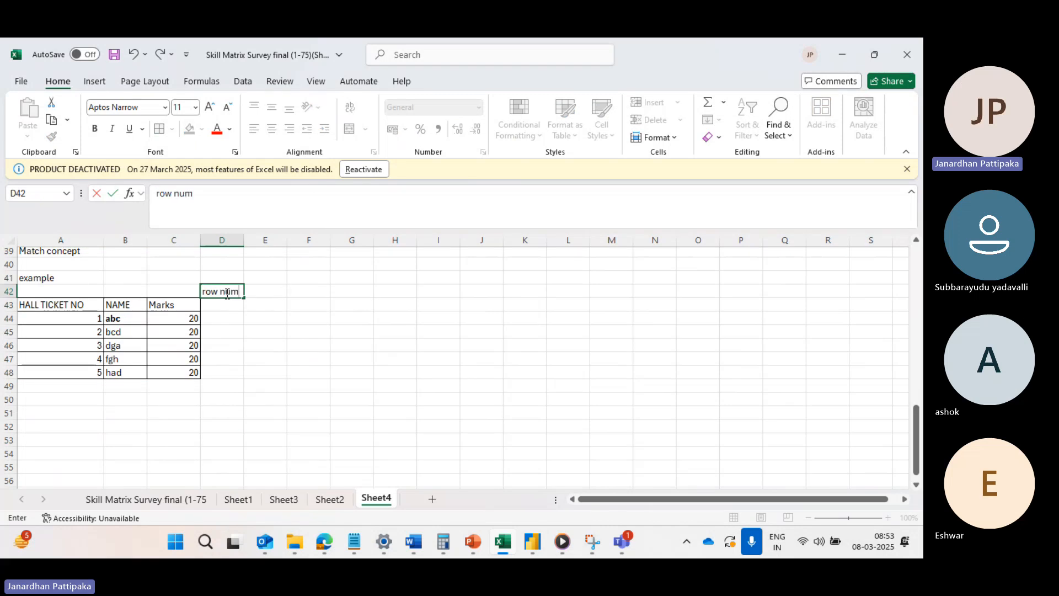
pyautogui.write('ber')
# Number the table's rows 1 to 6 in cells D43 through D48.
pyautogui.click(225, 307)
pyautogui.write('1')
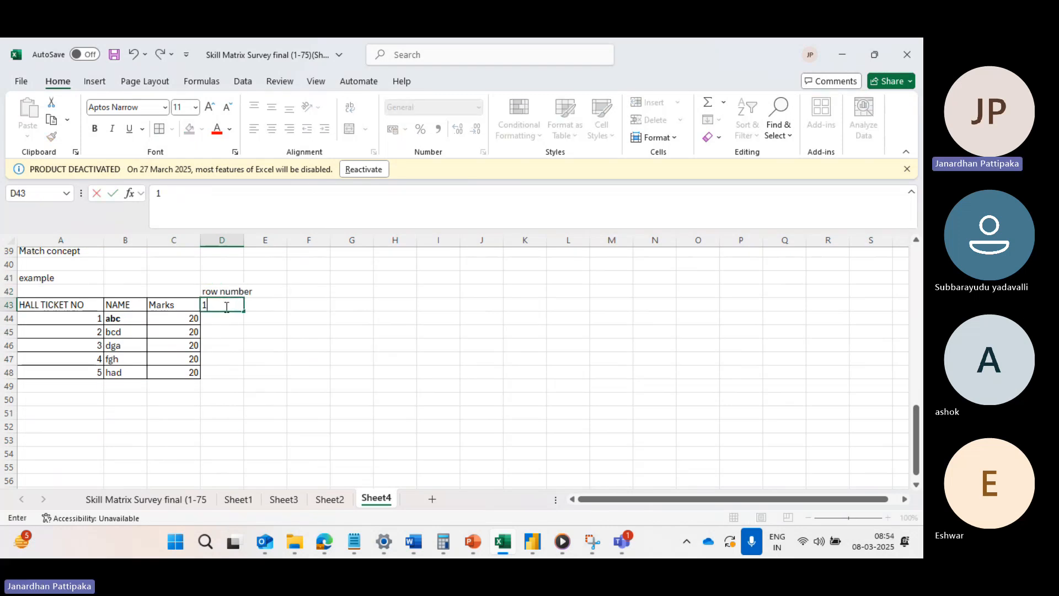
pyautogui.press('Return')
pyautogui.write('2')
pyautogui.press('Return')
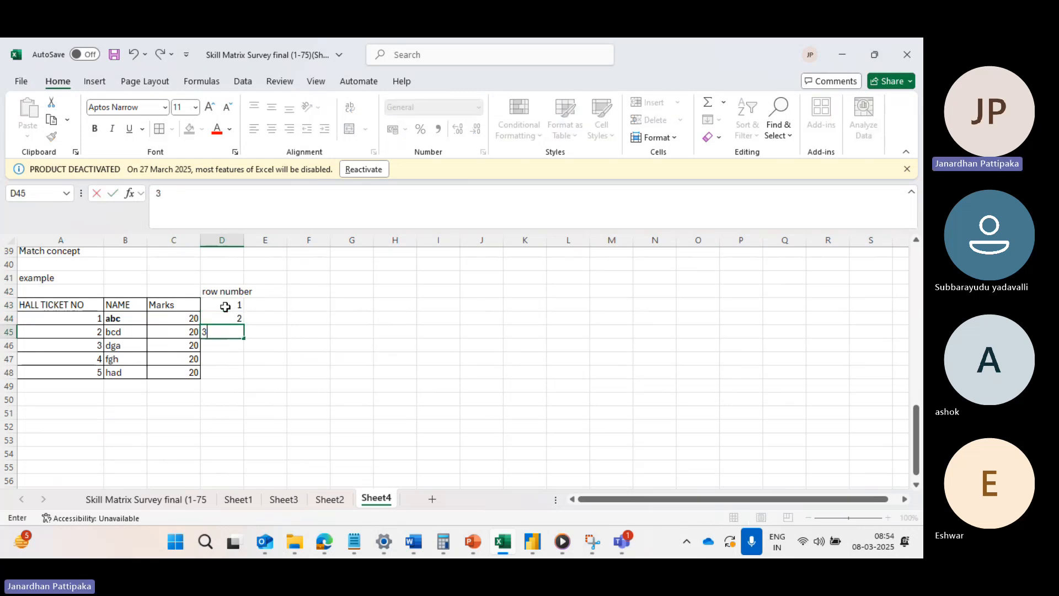
pyautogui.write('3')
pyautogui.press('Return')
pyautogui.write('4')
pyautogui.press('Return')
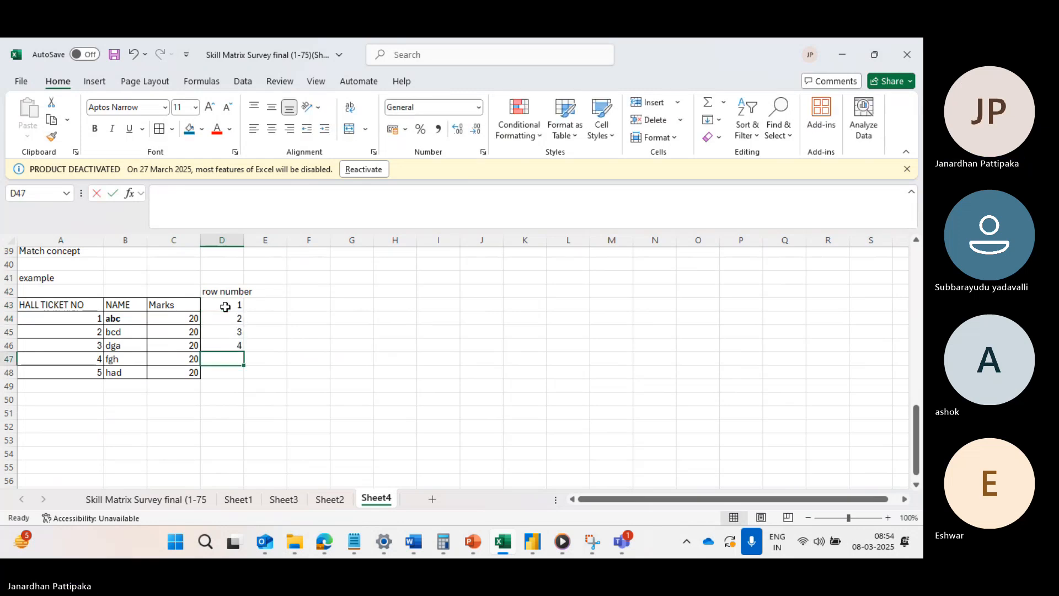
pyautogui.write('5')
pyautogui.press('Return')
pyautogui.write('6')
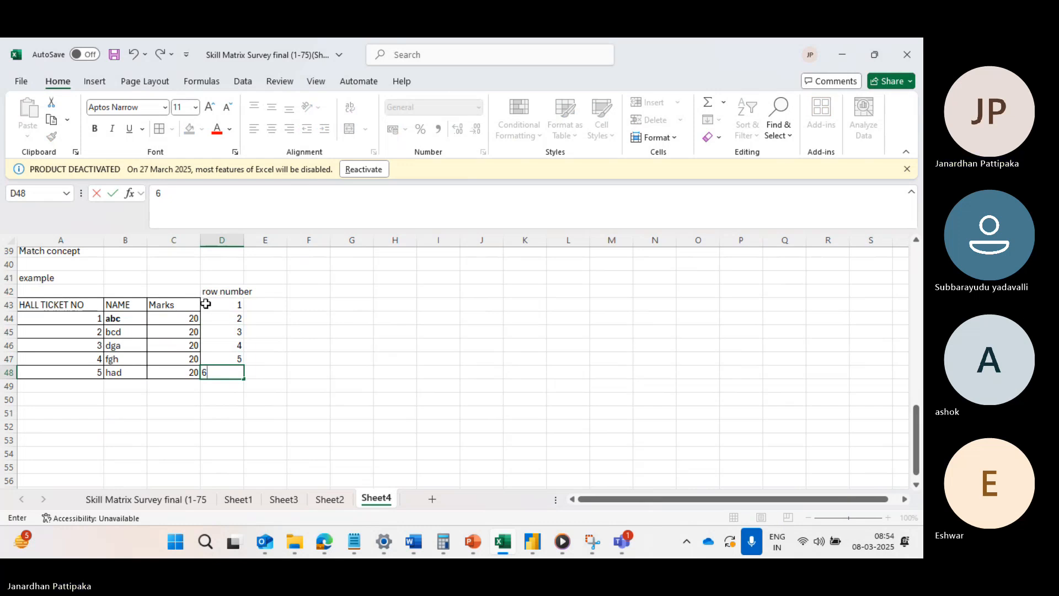
# Apply all borders to A43:D48 so the row number column is included in the table grid.
pyautogui.moveTo(86, 305); pyautogui.dragTo(231, 372)
pyautogui.click(171, 129)
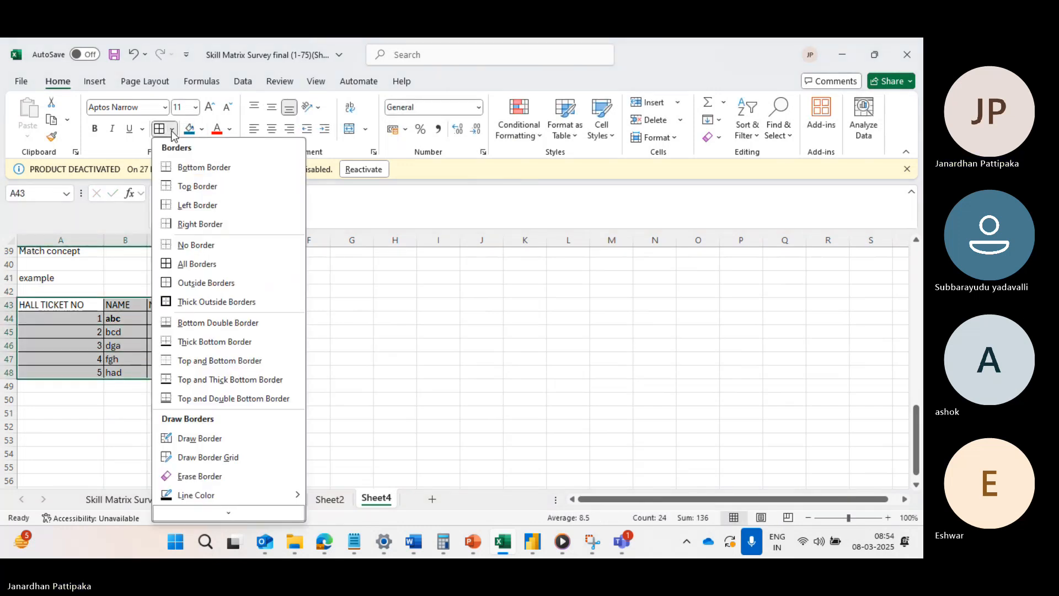
pyautogui.click(194, 265)
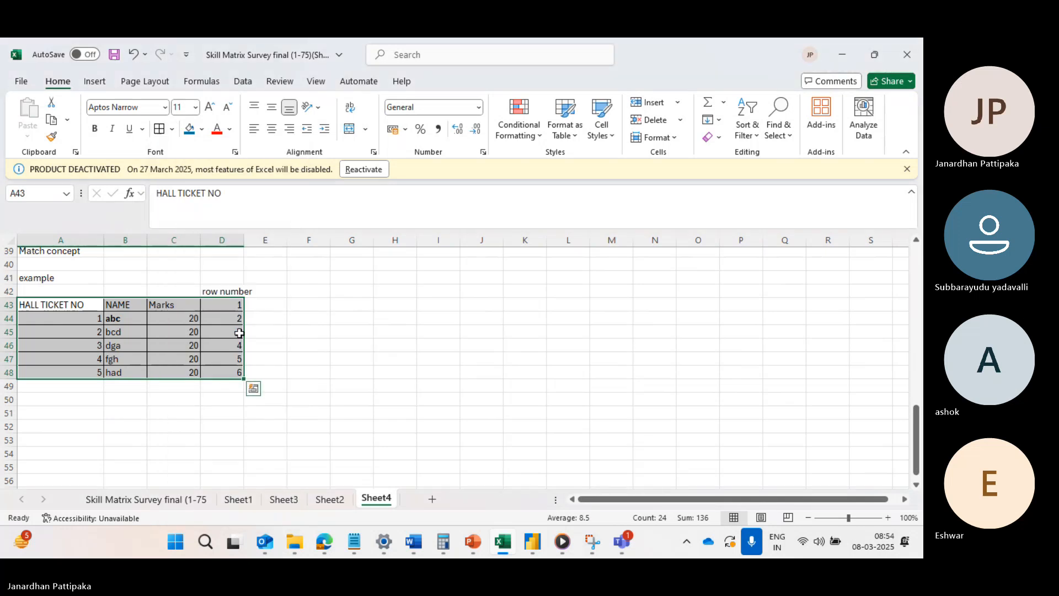
pyautogui.click(276, 354)
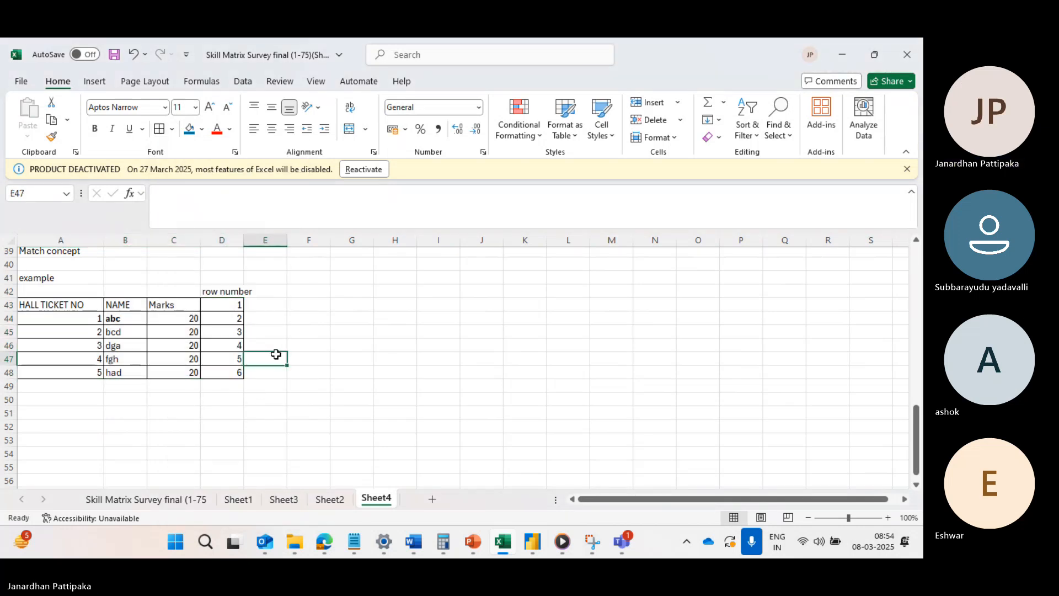
# Enter the label "Enter row numner" in cell A50, below the example table.
pyautogui.scroll(-1, 104, 376)
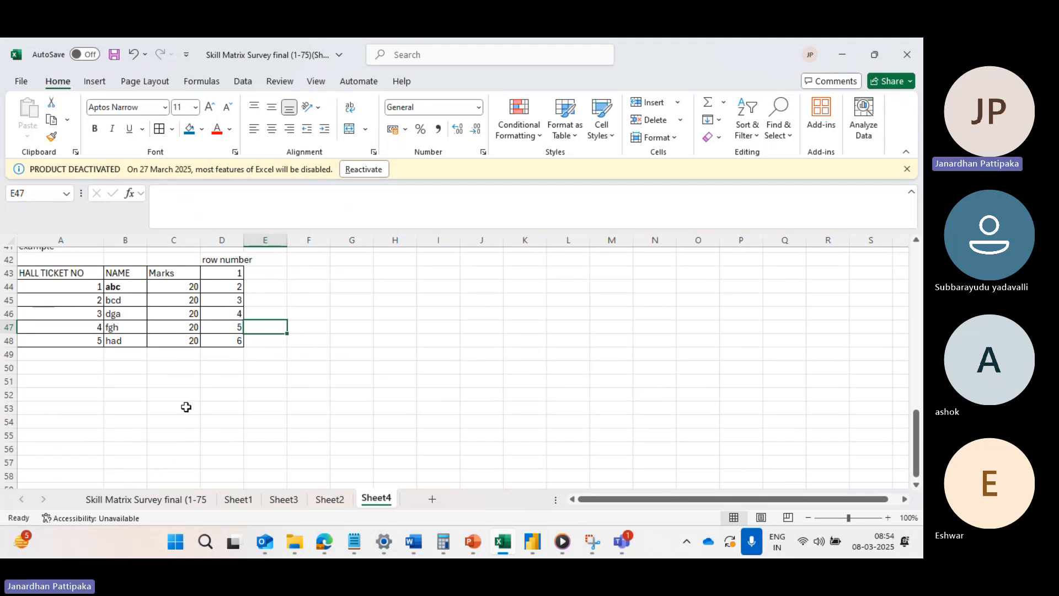
pyautogui.click(52, 370)
pyautogui.write('En')
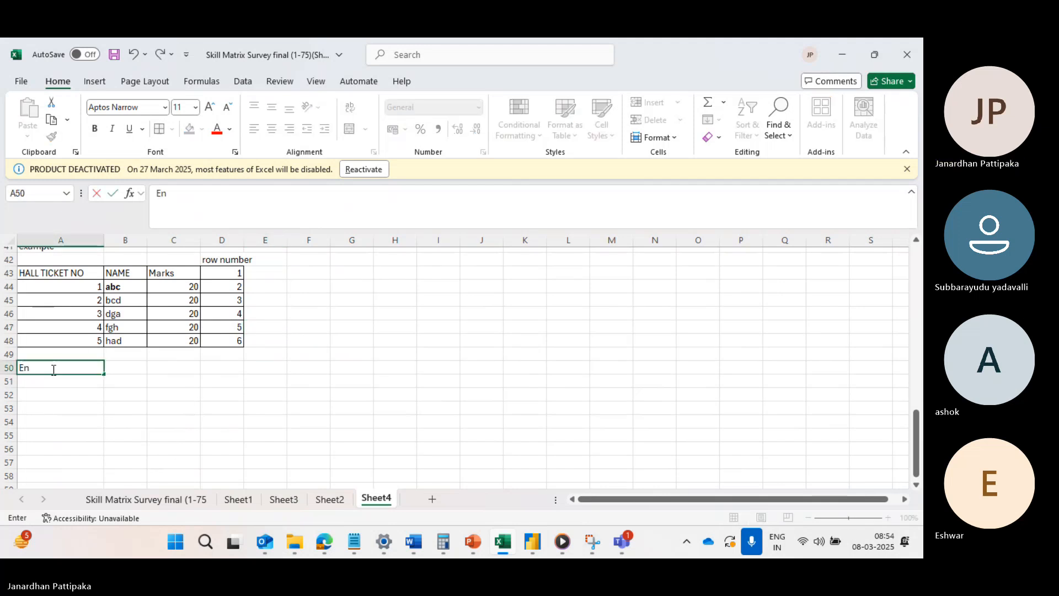
pyautogui.write('ter ro')
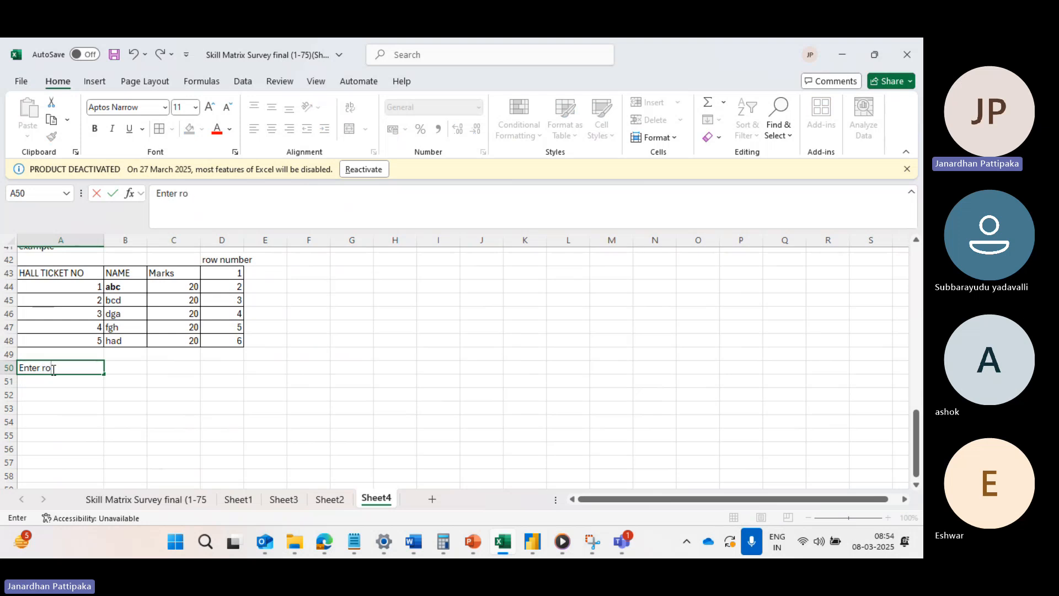
pyautogui.write('w numner')
pyautogui.click(132, 374)
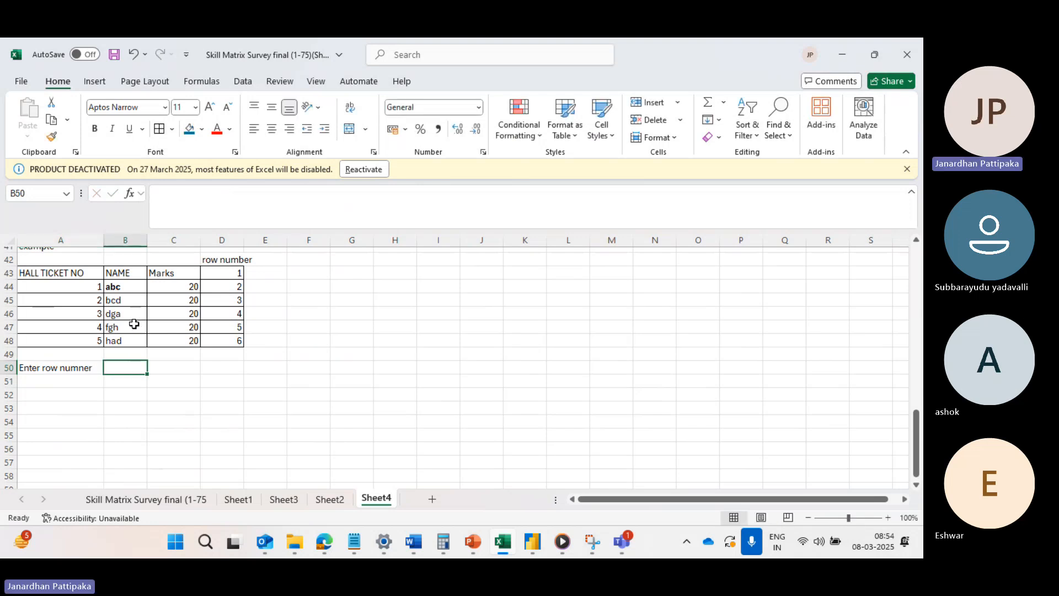
# Replace the first three placeholder entries in the NAME column (B44:B46) with sample student first names.
pyautogui.click(125, 286)
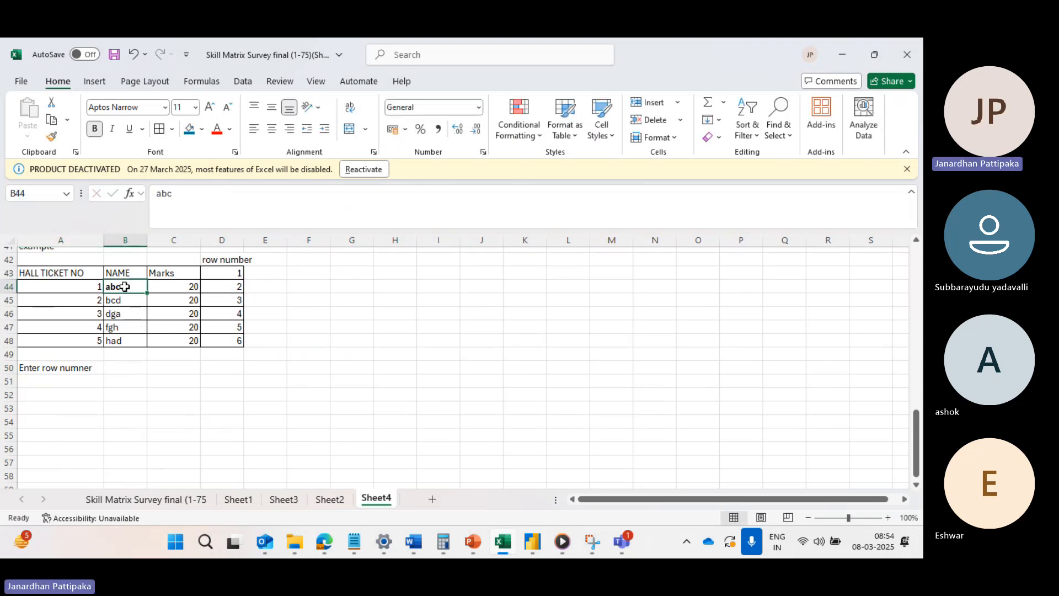
pyautogui.write('Anil')
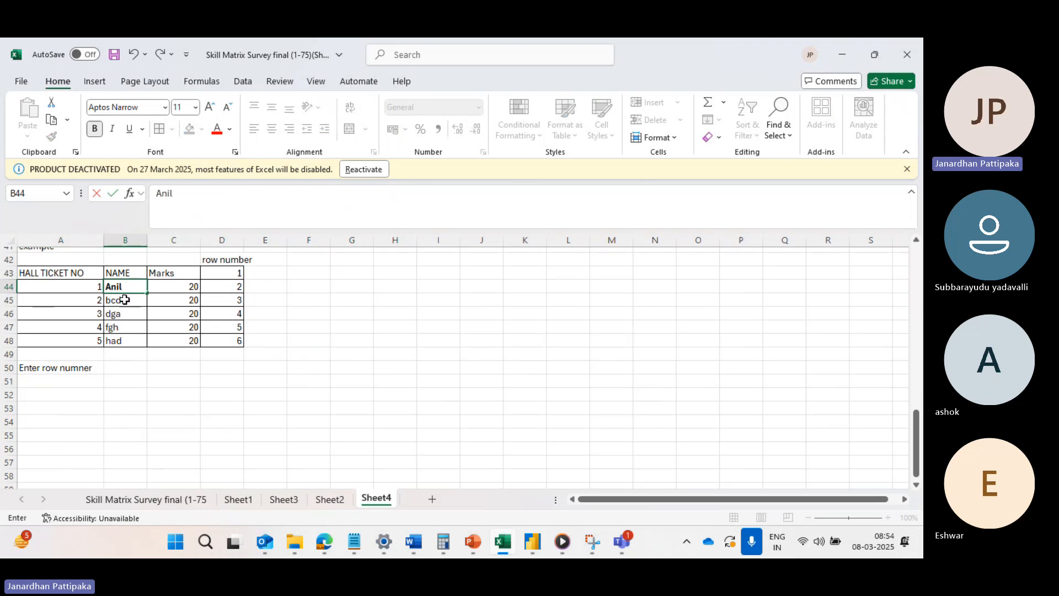
pyautogui.click(120, 298)
pyautogui.write('Ajay')
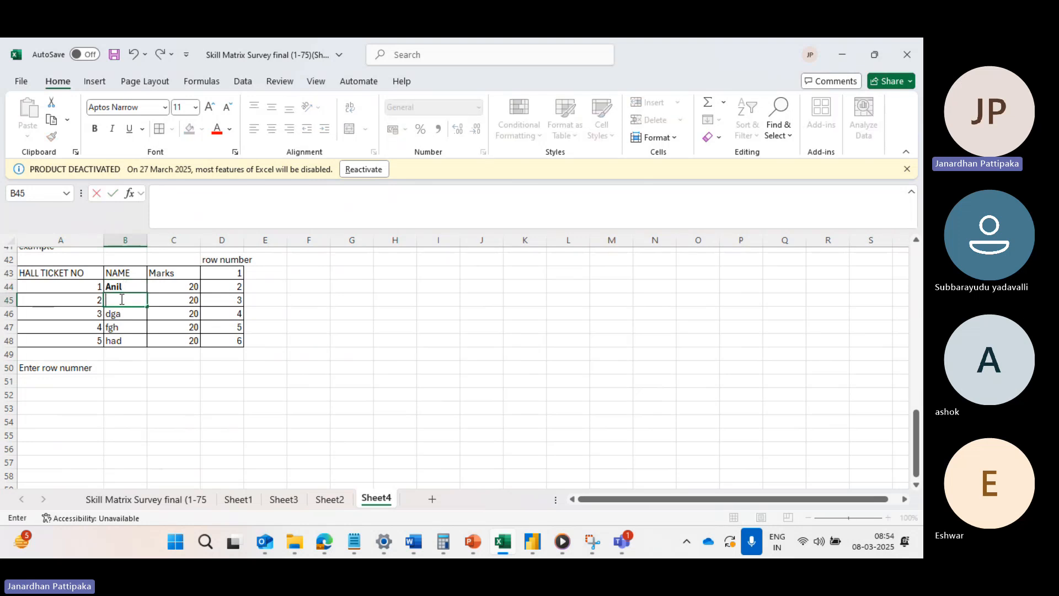
pyautogui.press('Return')
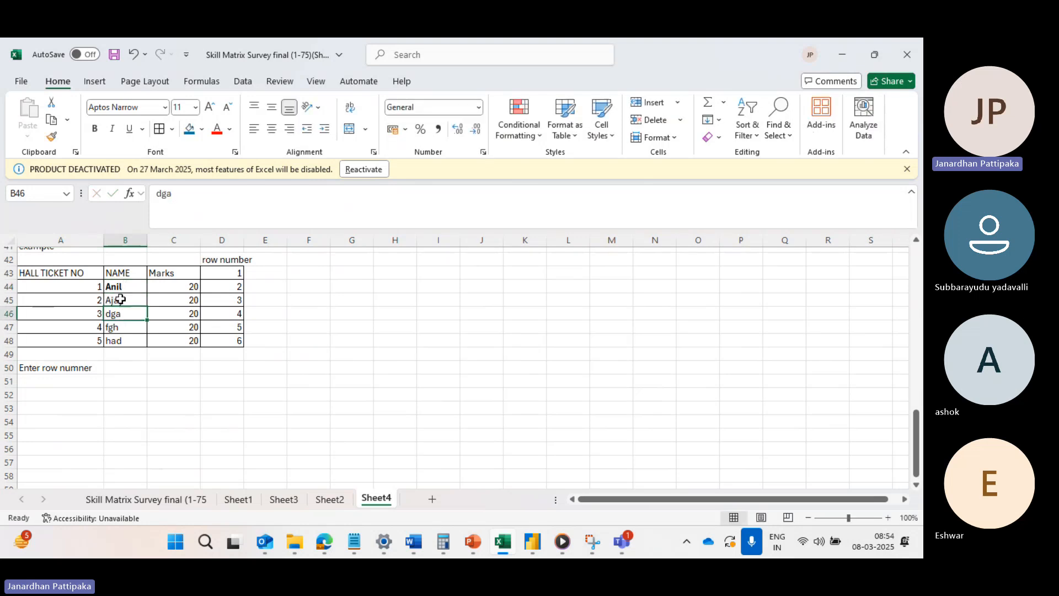
pyautogui.write('Bharath')
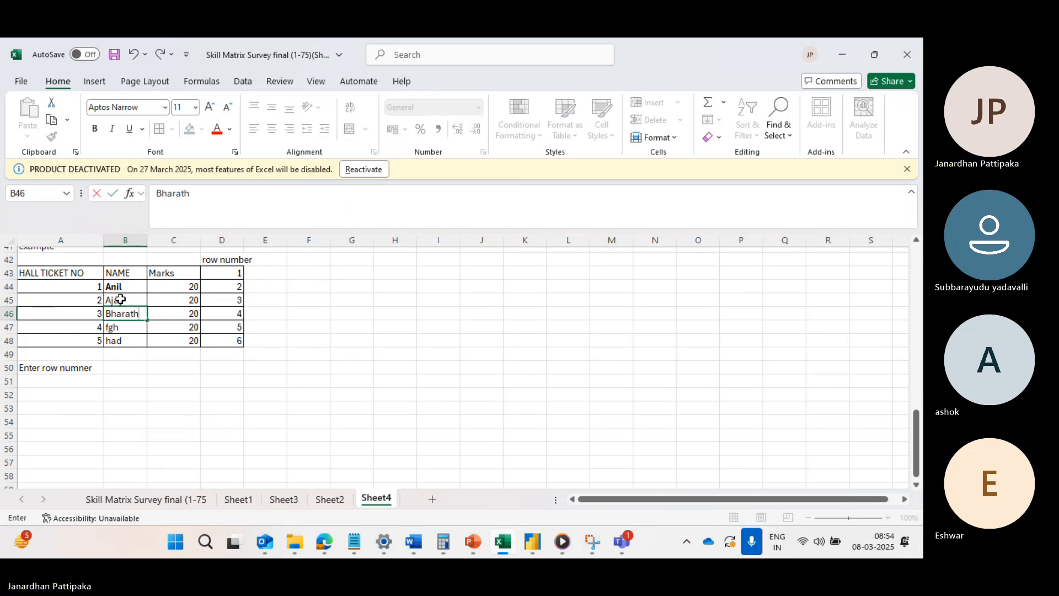
# Replace the last two placeholder entries in the NAME column (B47:B48) with sample student first names.
pyautogui.click(128, 327)
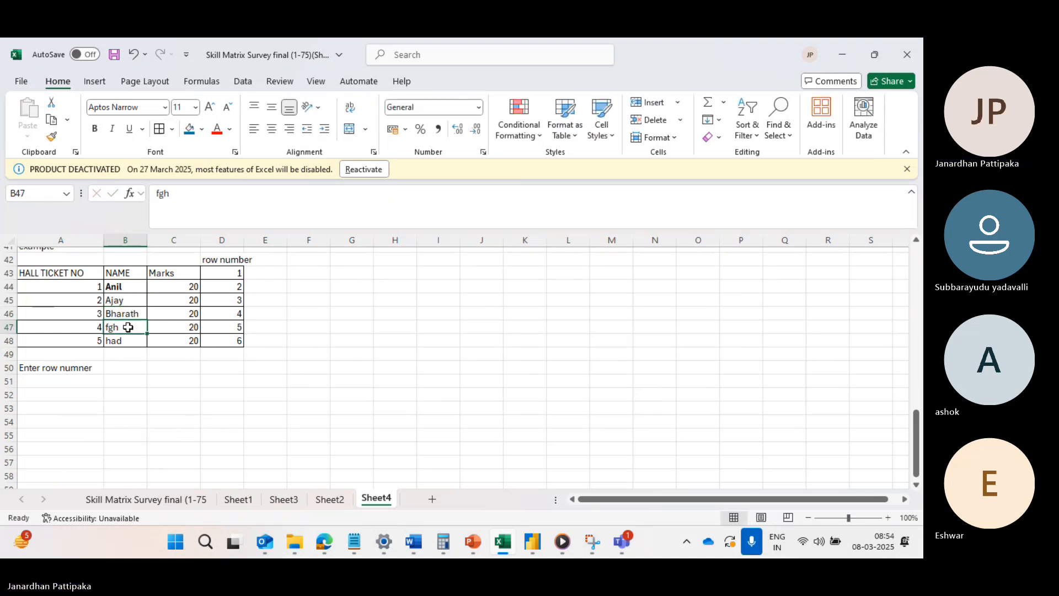
pyautogui.write('Ch')
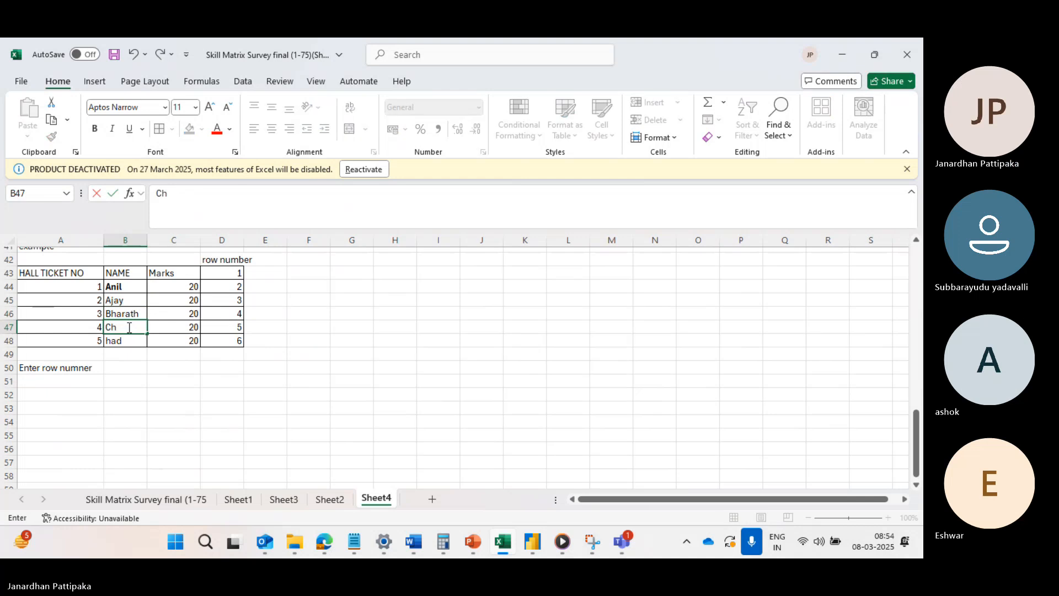
pyautogui.write('inna')
pyautogui.click(124, 342)
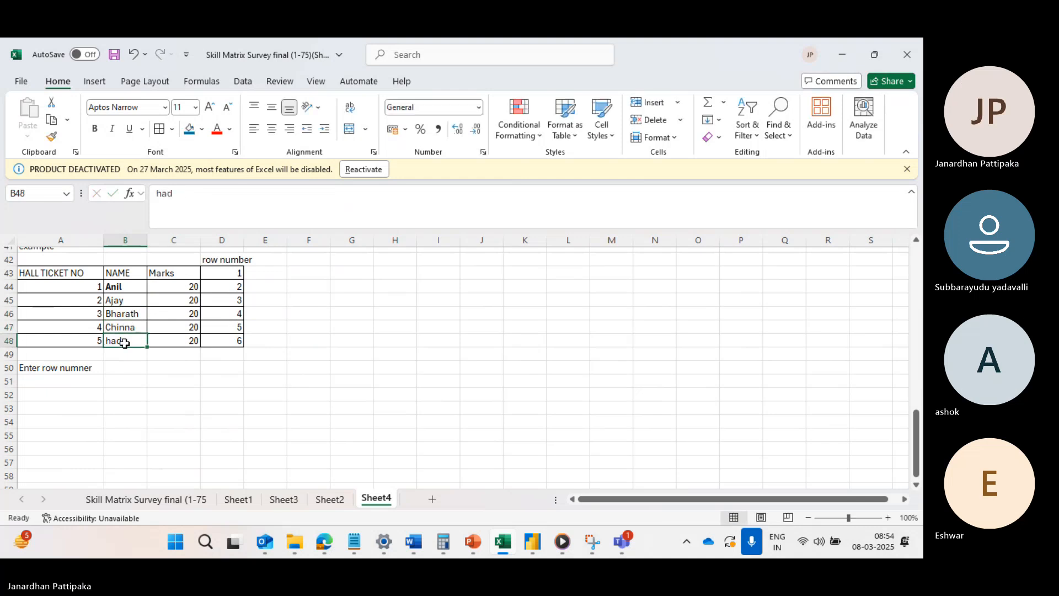
pyautogui.write('bab')
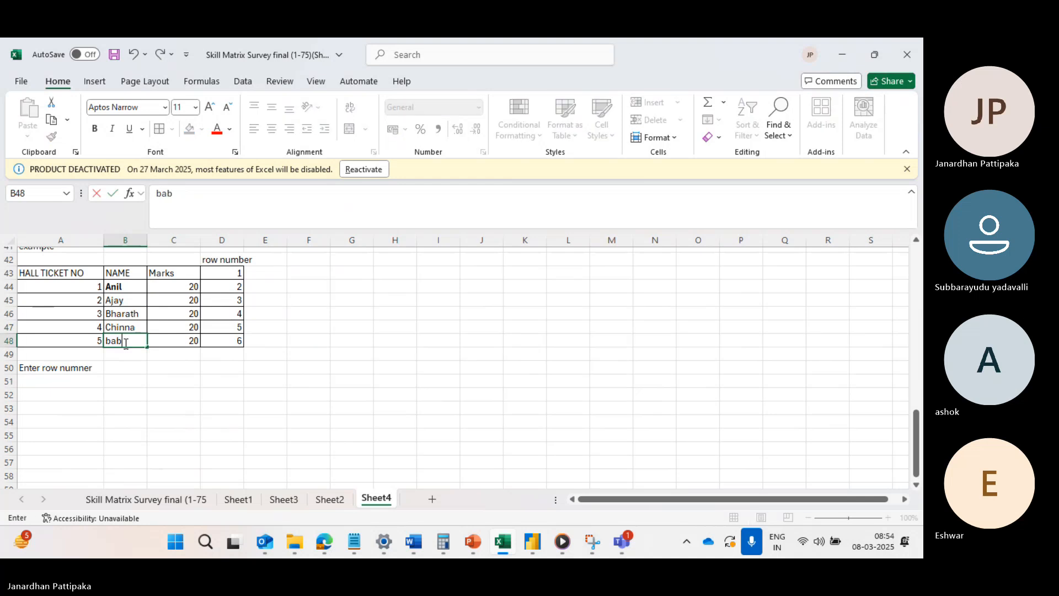
pyautogui.write('u')
pyautogui.click(165, 406)
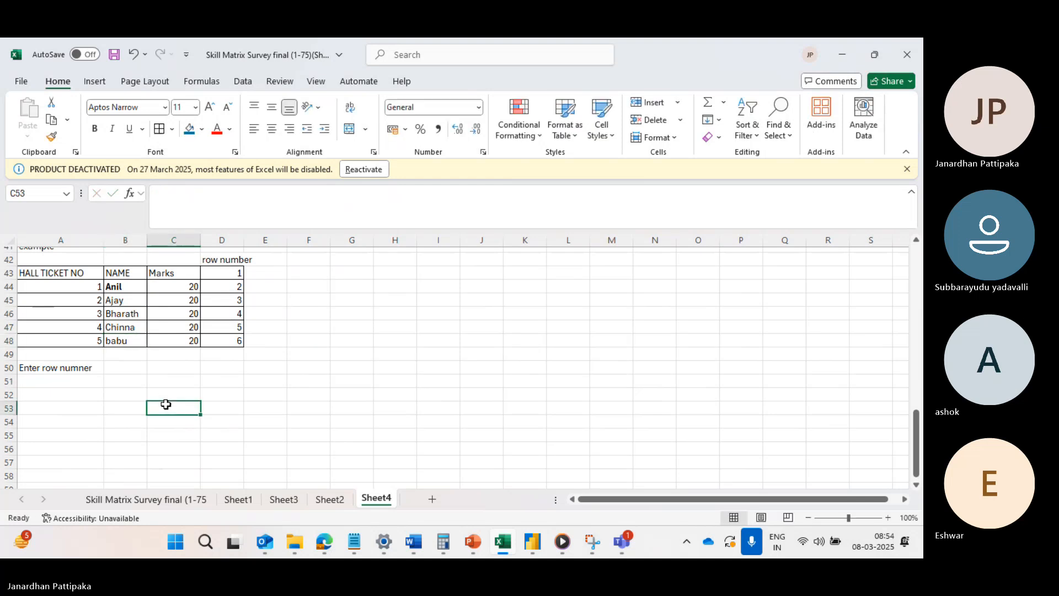
# Enter the label "Row number" in cell A51, below the existing label.
pyautogui.click(65, 372)
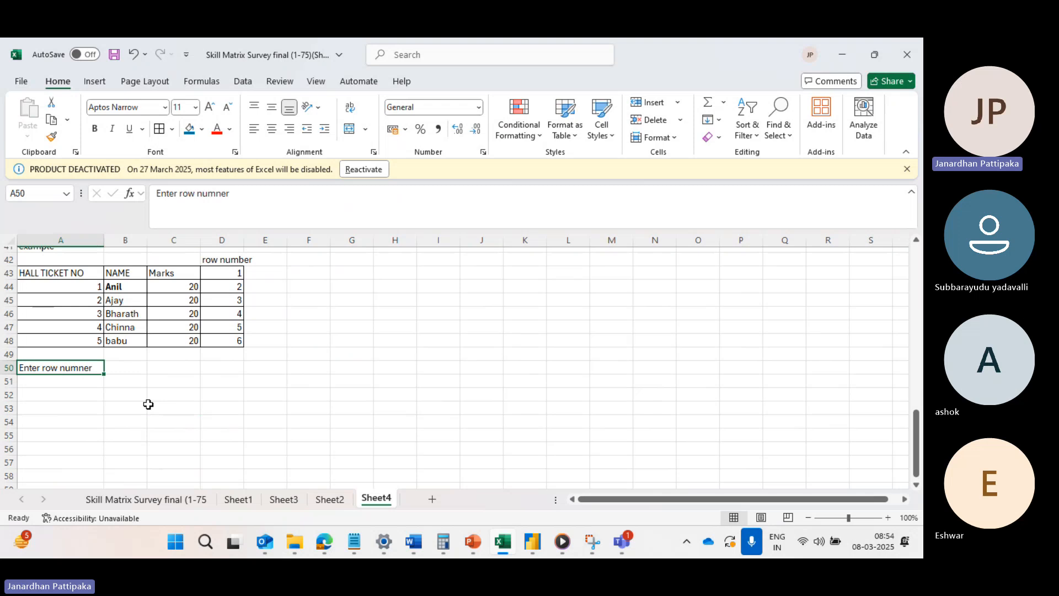
pyautogui.click(68, 380)
pyautogui.write('R')
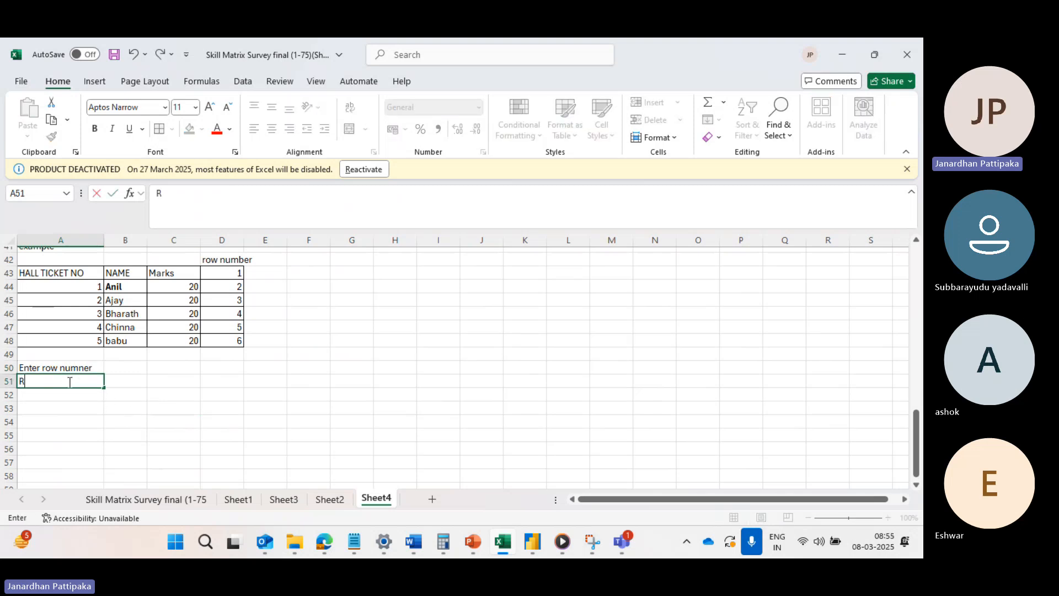
pyautogui.write('ow nu')
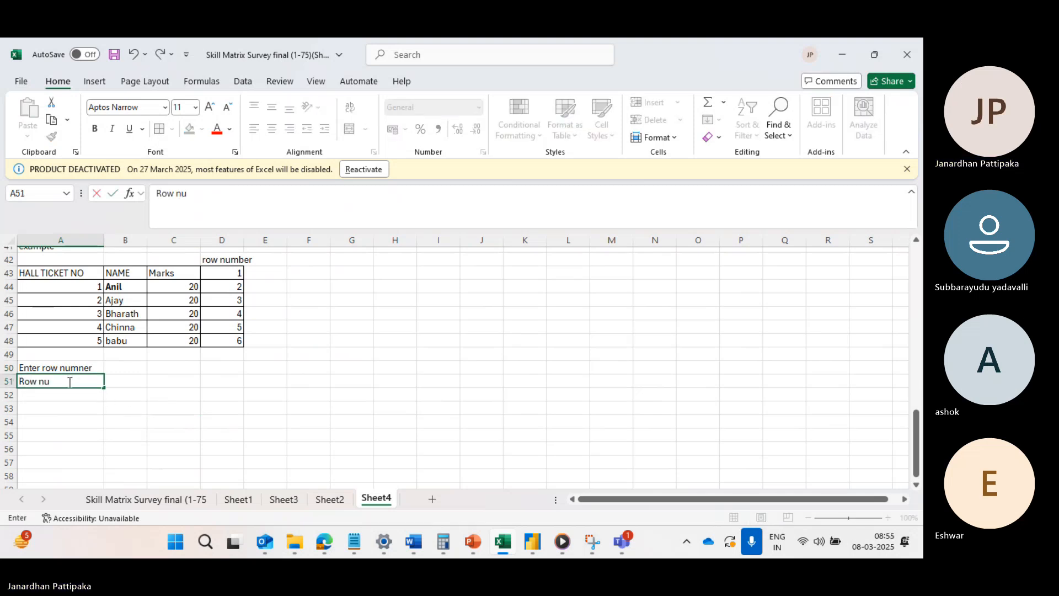
pyautogui.write('mber')
pyautogui.click(127, 370)
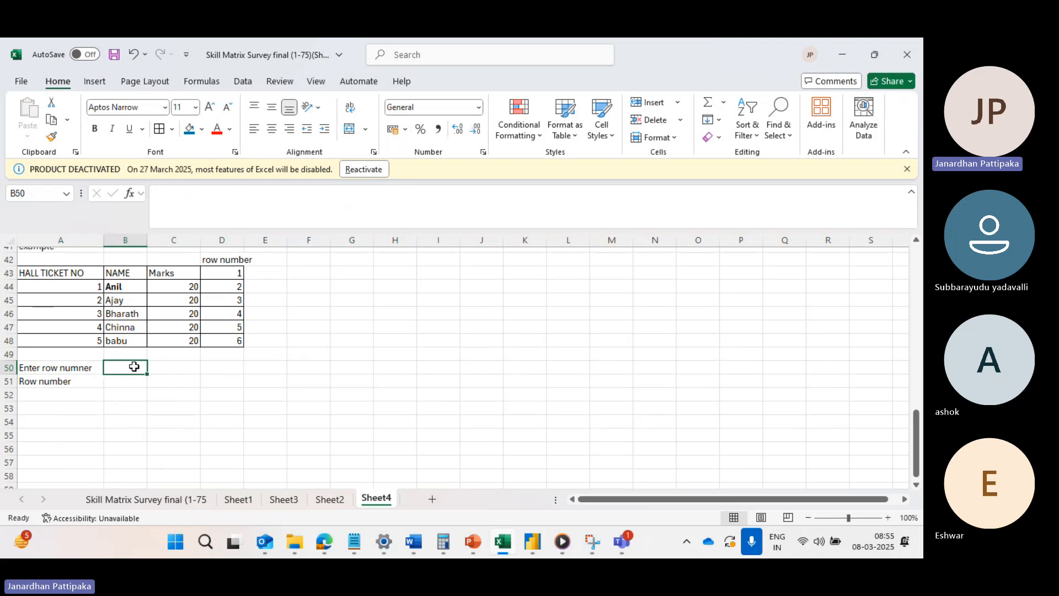
# Replace the label in cell A50 with "Enter Name".
pyautogui.click(70, 368)
pyautogui.press('BackSpace')
pyautogui.write('E')
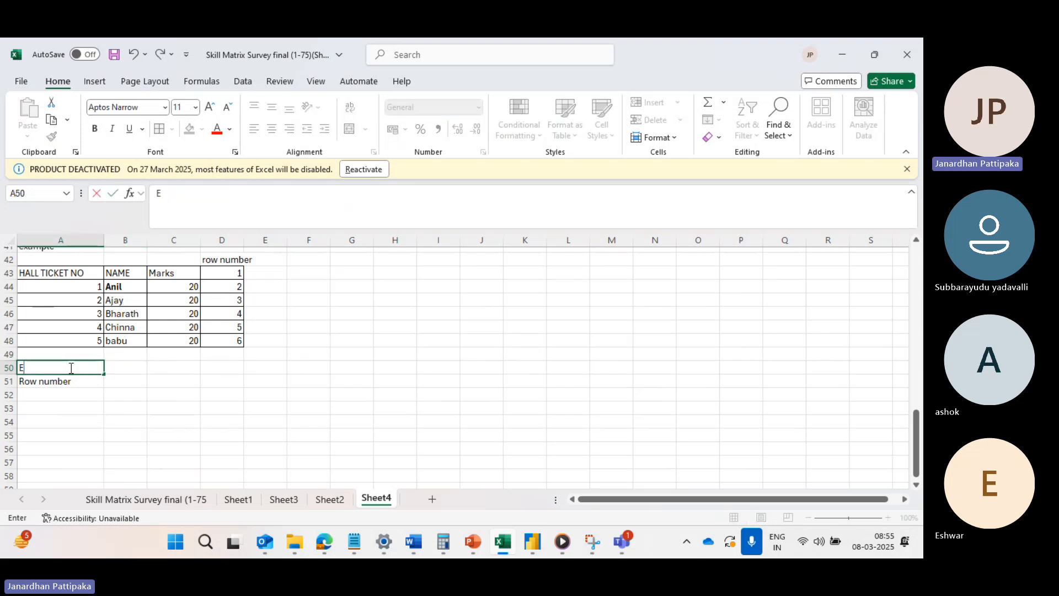
pyautogui.write('nter Name')
pyautogui.click(54, 381)
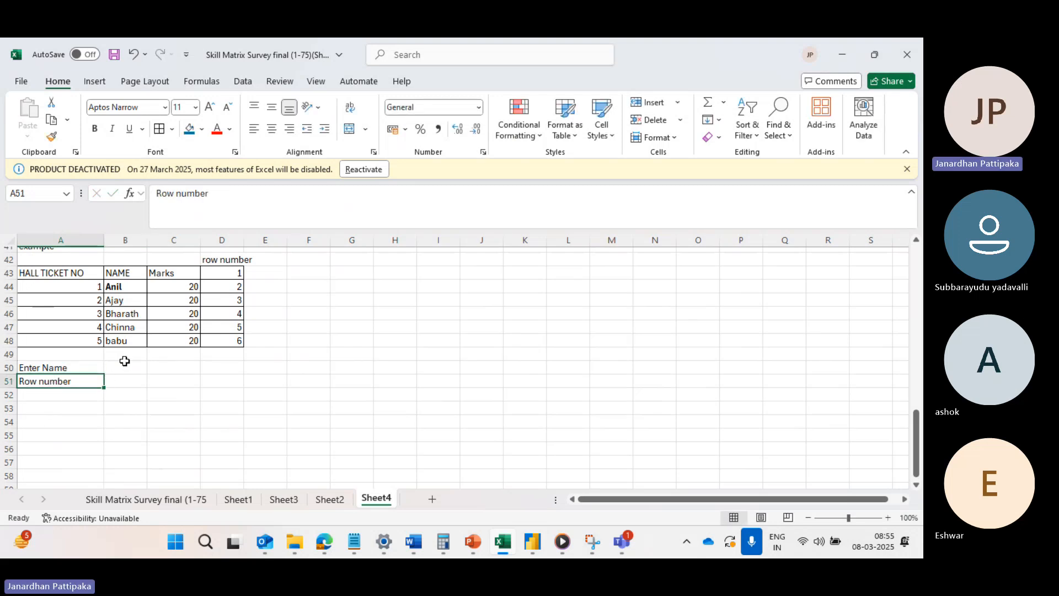
pyautogui.click(119, 284)
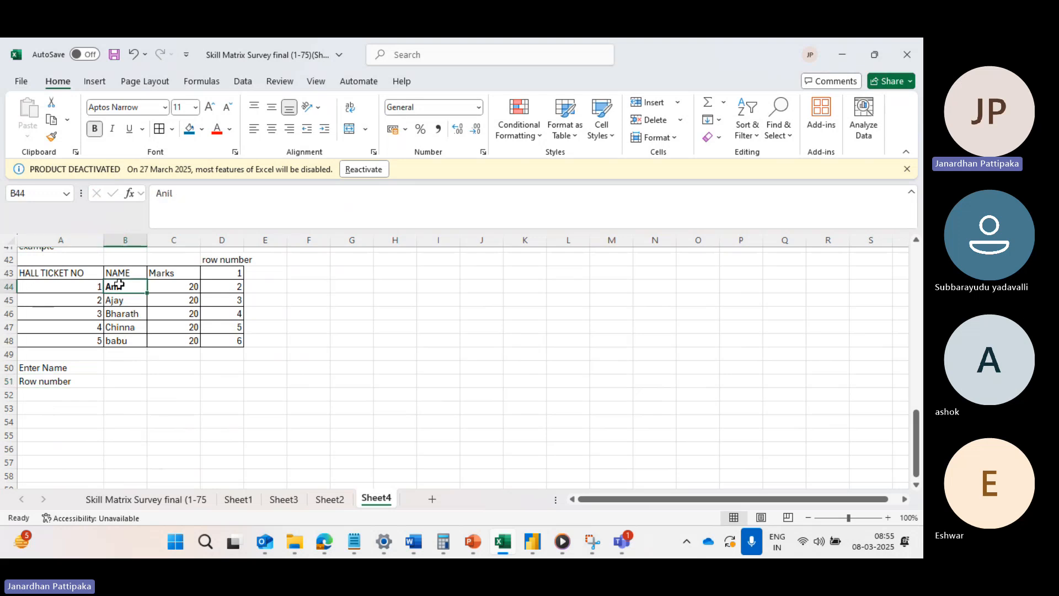
pyautogui.click(113, 365)
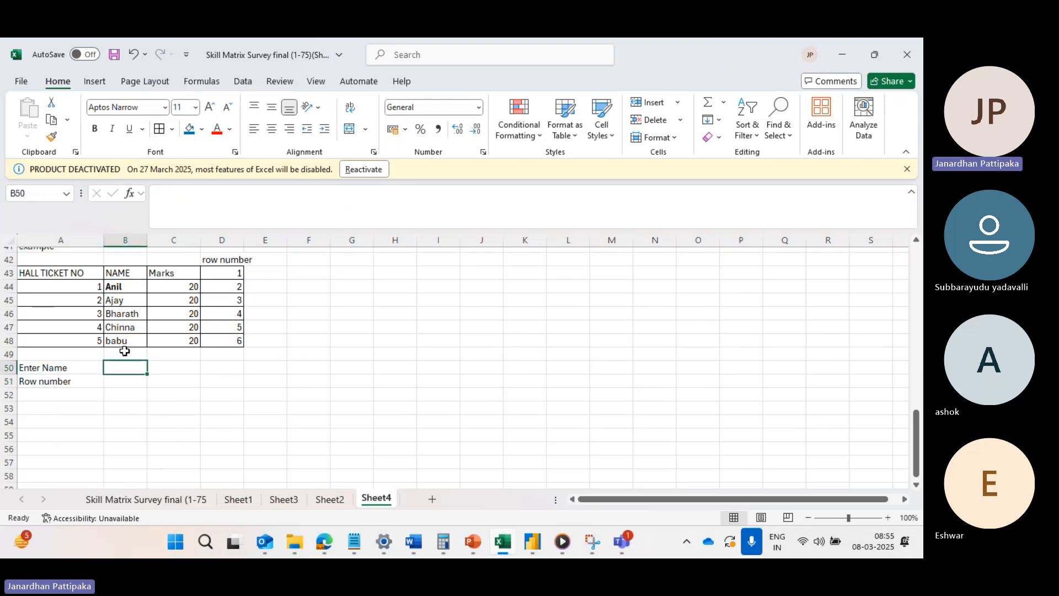
pyautogui.click(119, 382)
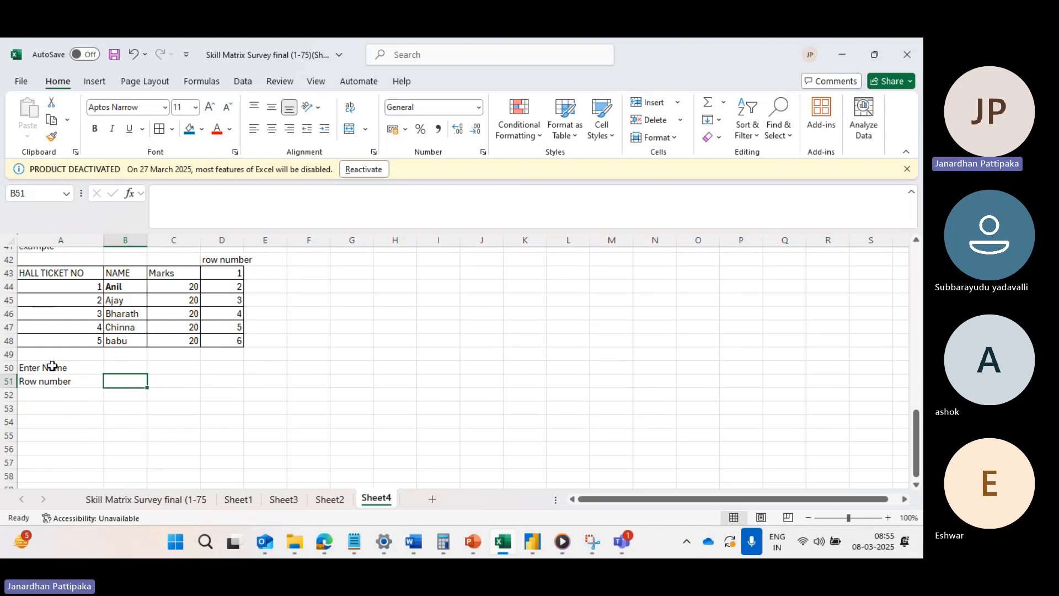
pyautogui.moveTo(53, 367); pyautogui.dragTo(56, 378)
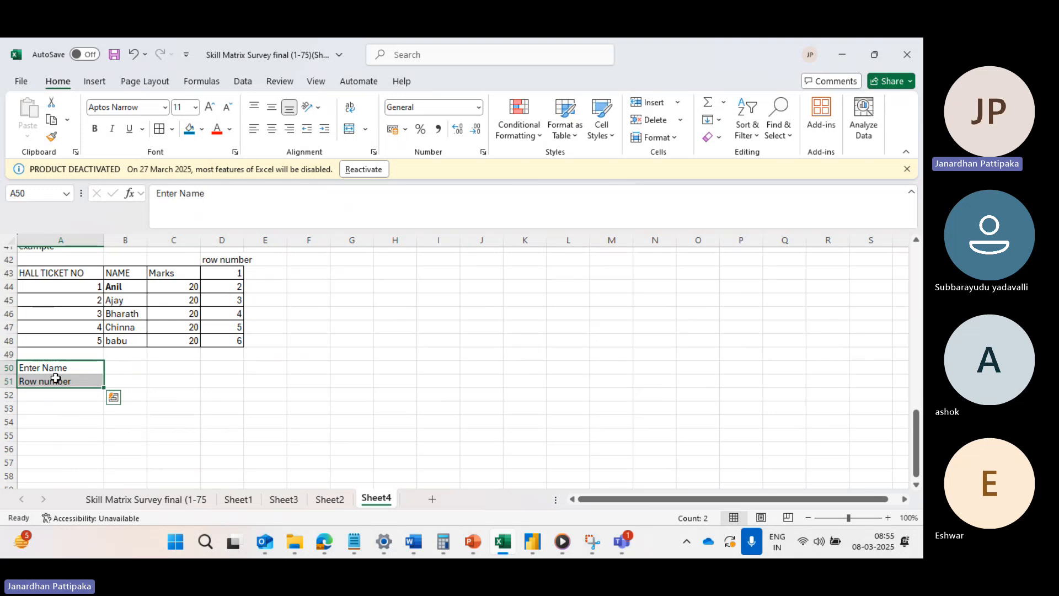
pyautogui.click(113, 365)
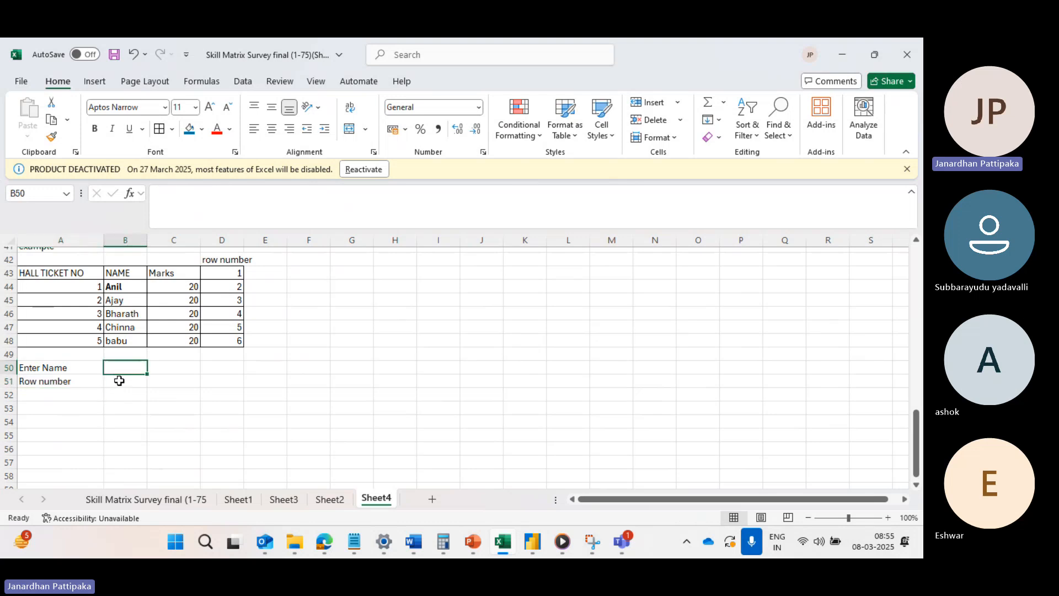
pyautogui.click(119, 381)
pyautogui.write('=')
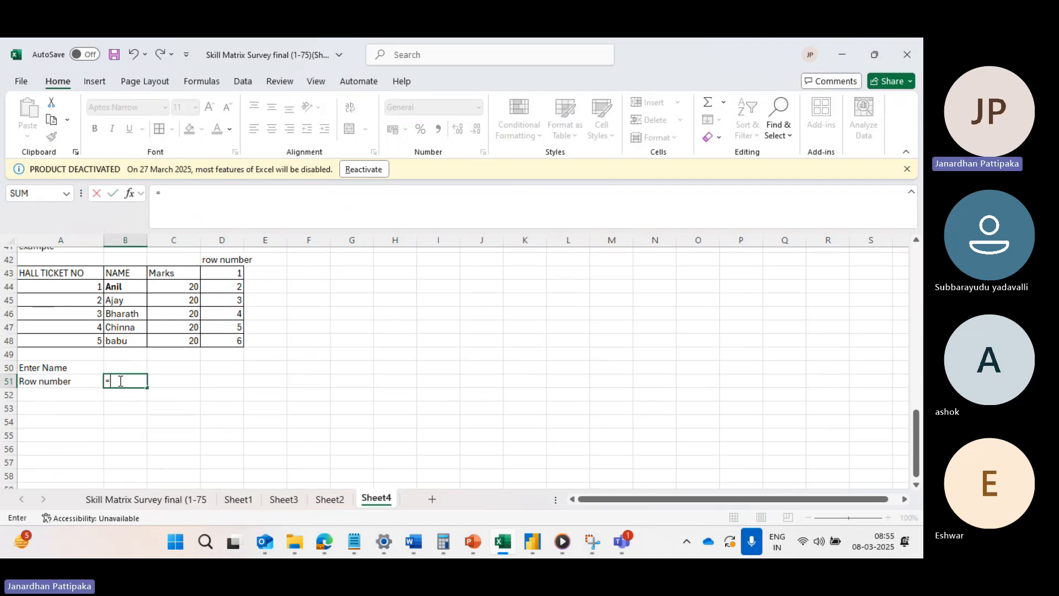
pyautogui.write('match')
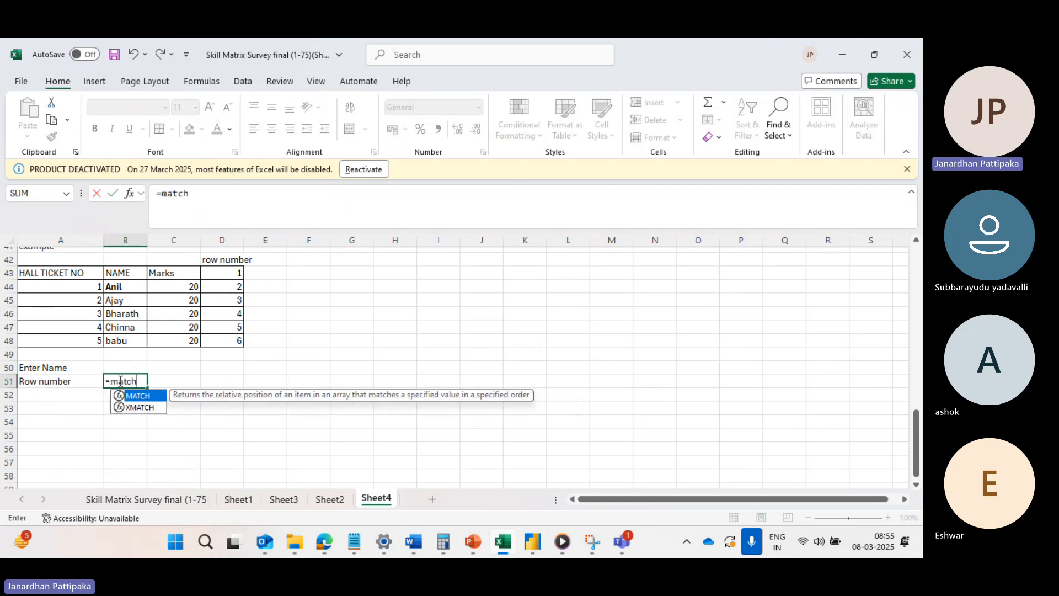
pyautogui.press('Tab')
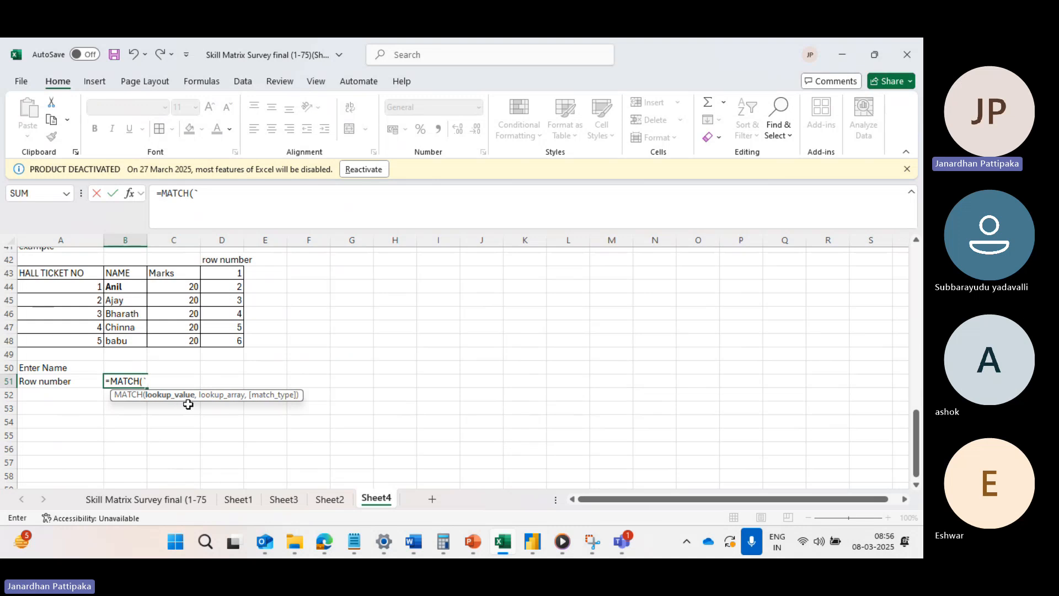
pyautogui.press('BackSpace')
pyautogui.press('BackSpace')
pyautogui.press('BackSpace')
pyautogui.press('BackSpace')
pyautogui.press('BackSpace')
pyautogui.press('BackSpace')
pyautogui.press('BackSpace')
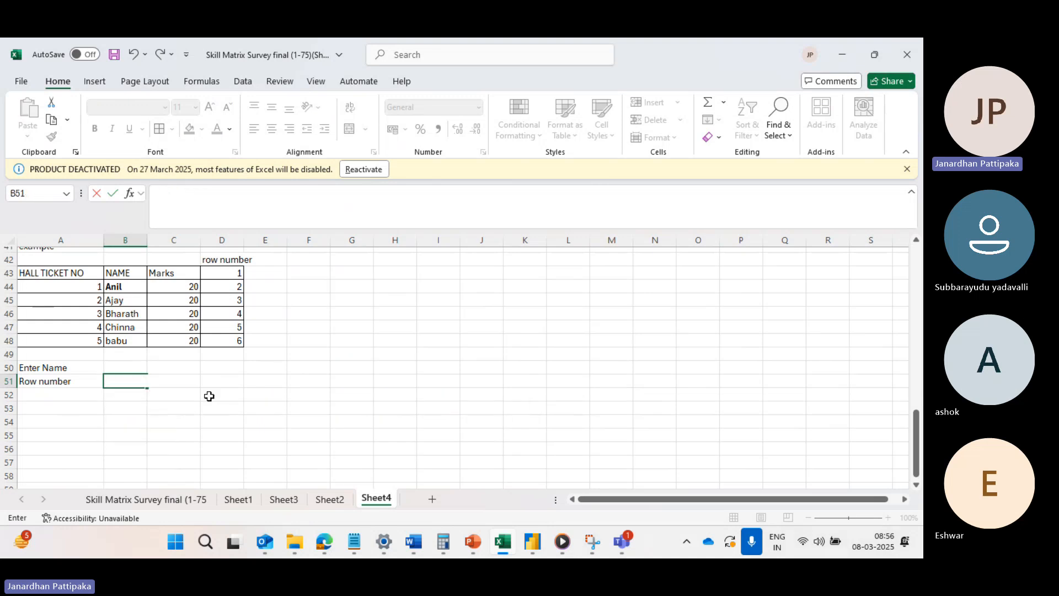
# Enter the first student's name from the table as the lookup name in cell B50.
pyautogui.click(123, 367)
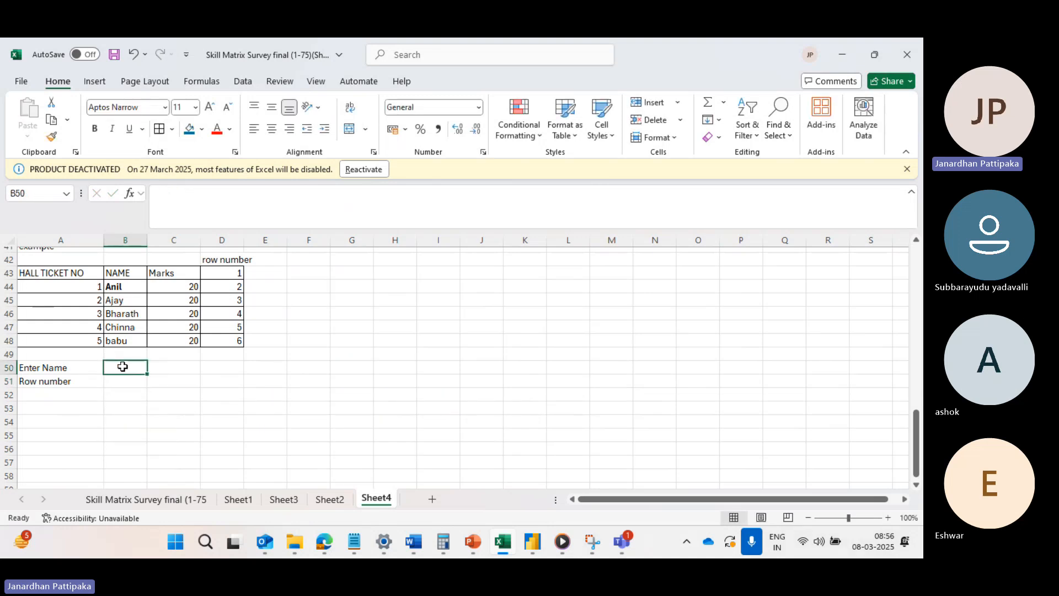
pyautogui.write('Anil')
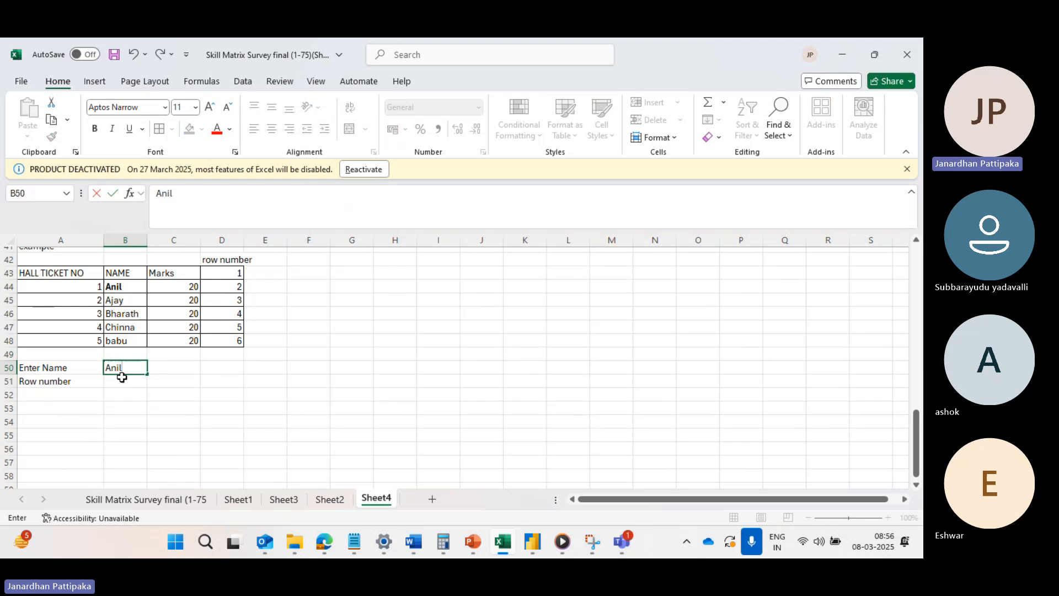
pyautogui.click(121, 380)
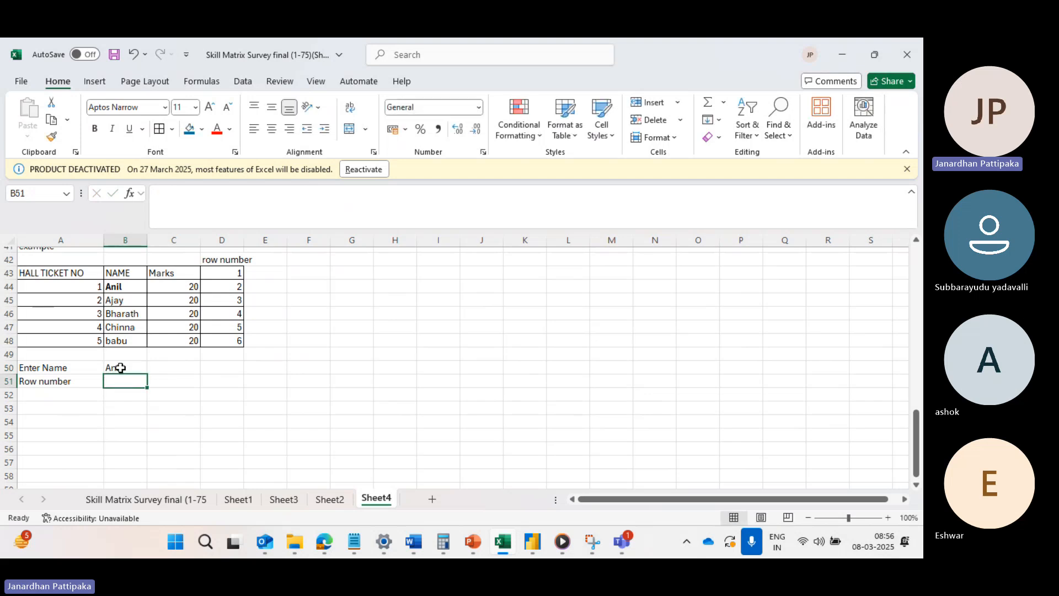
pyautogui.click(118, 366)
pyautogui.click(116, 381)
pyautogui.click(116, 367)
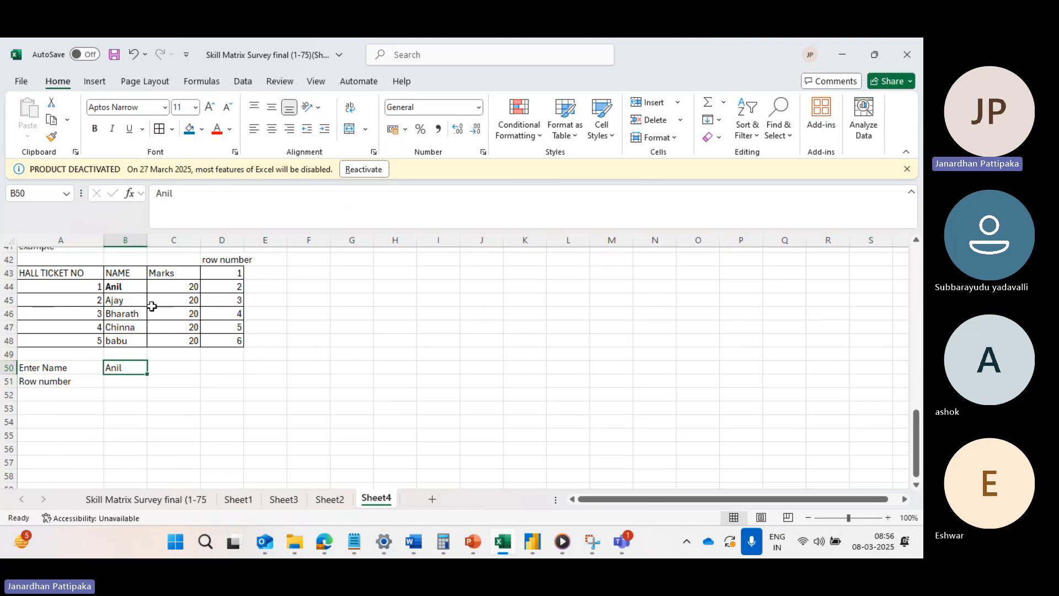
# Enter =MATCH(B50,B43:B48,0) in cell B51 to find the lookup name's row position with an exact match.
pyautogui.click(111, 382)
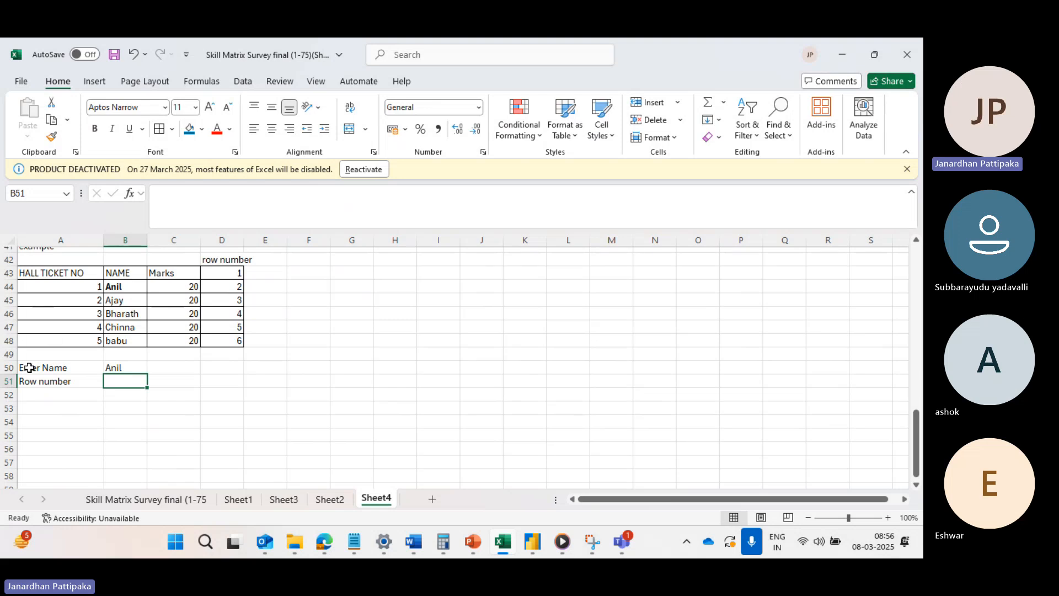
pyautogui.write('=match')
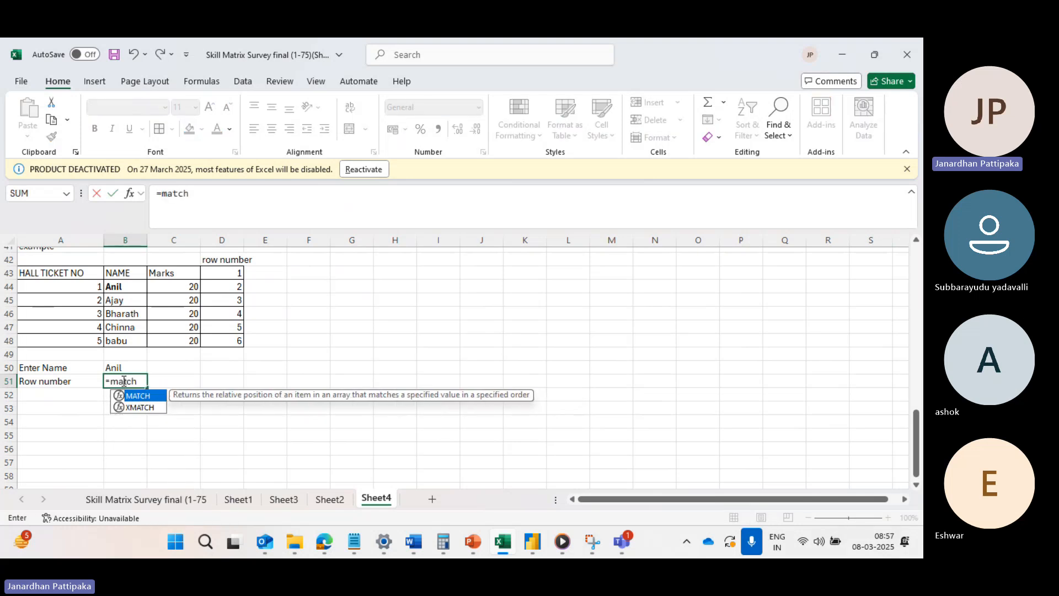
pyautogui.press('Tab')
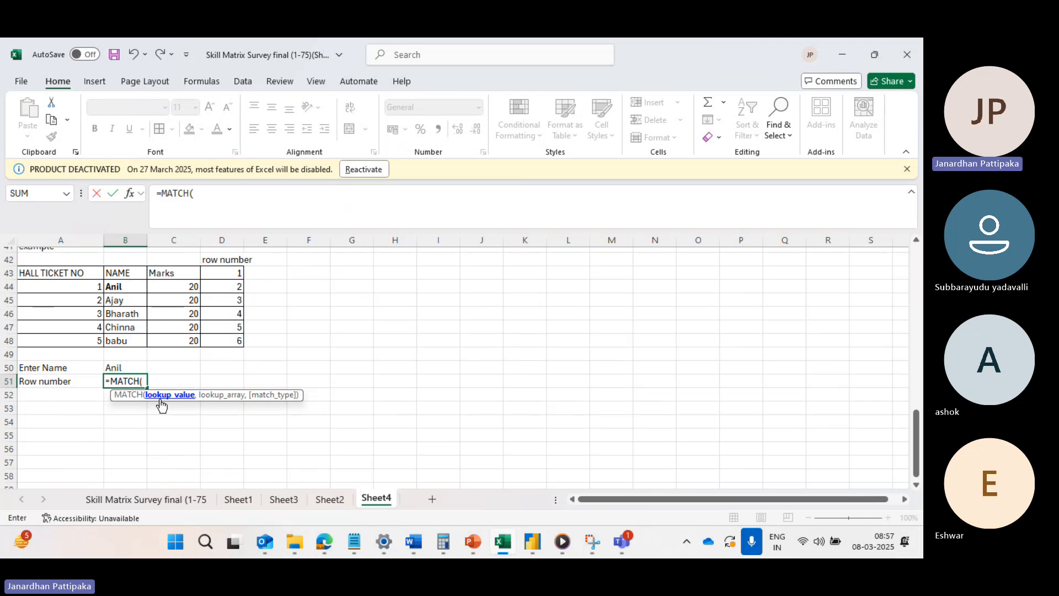
pyautogui.click(131, 368)
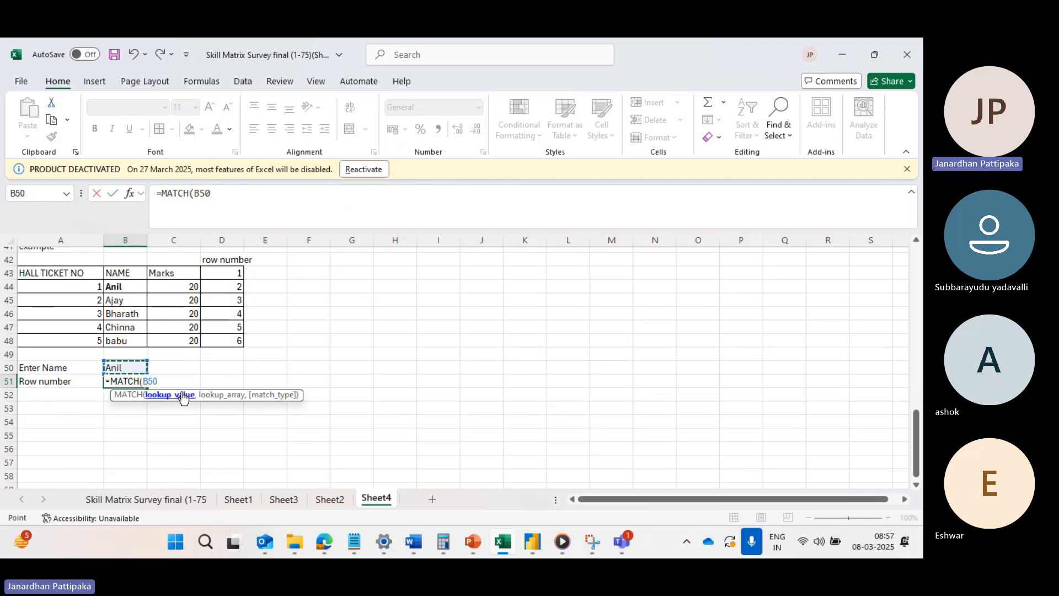
pyautogui.write(',')
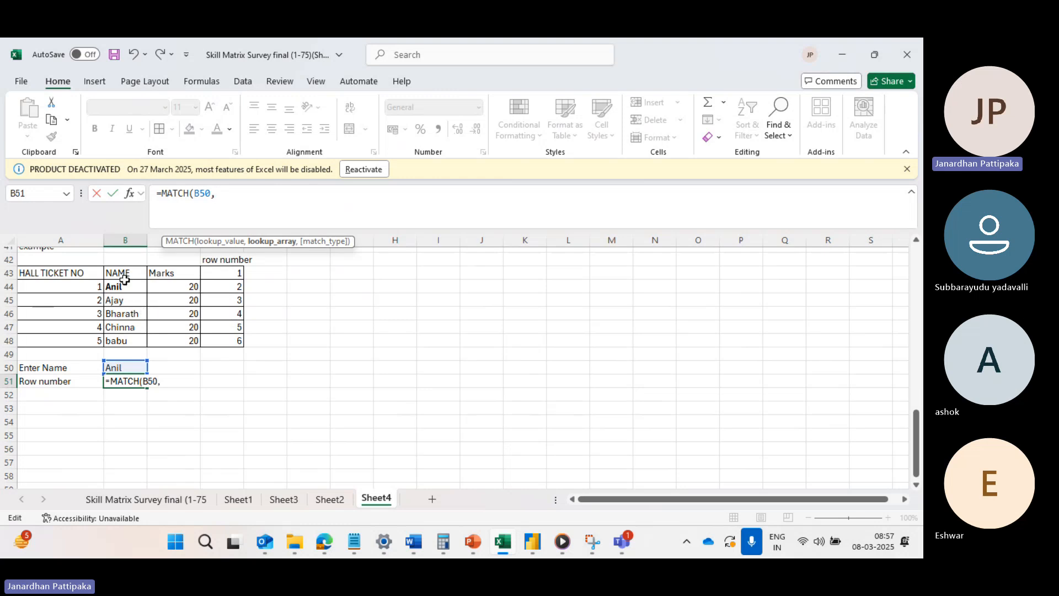
pyautogui.moveTo(123, 272); pyautogui.dragTo(129, 341)
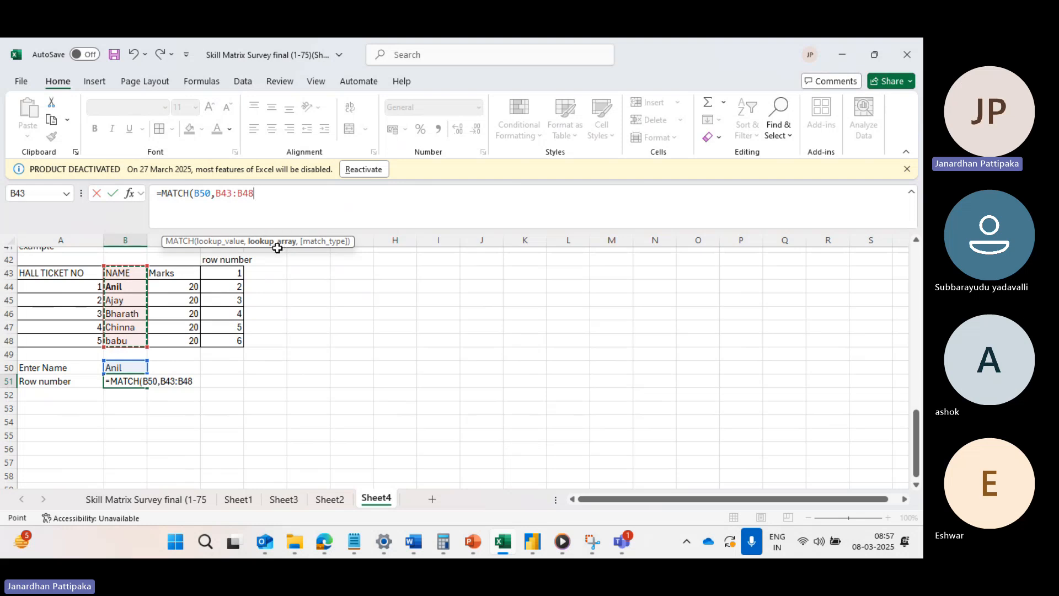
pyautogui.write(',')
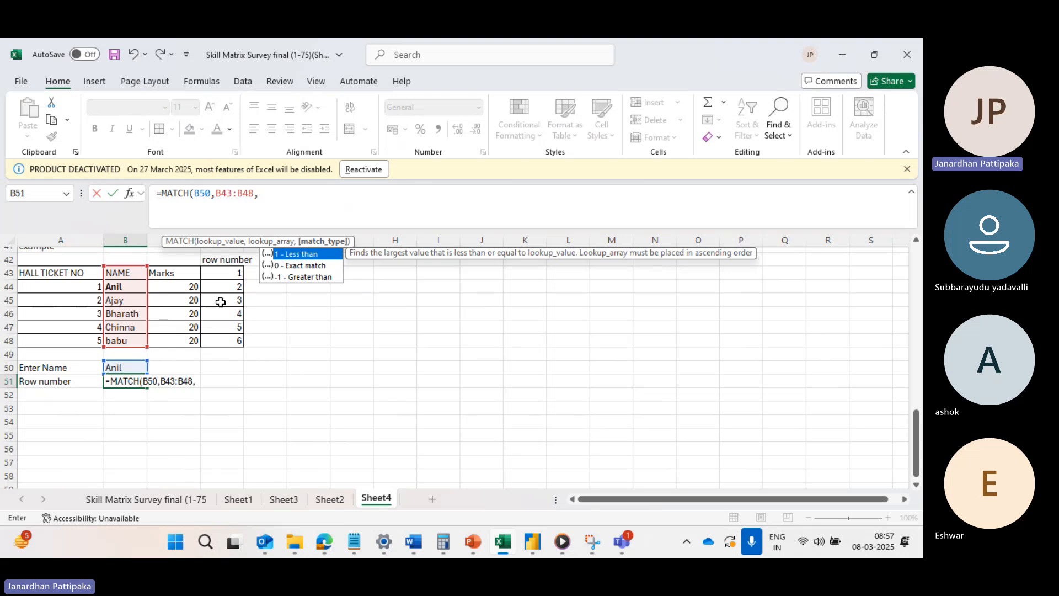
pyautogui.click(306, 265)
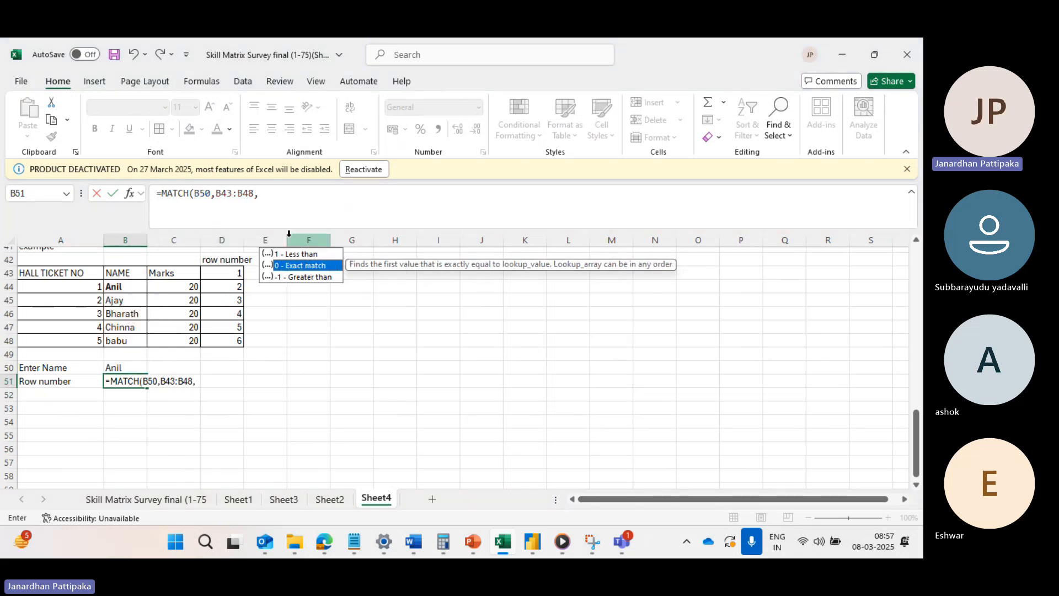
pyautogui.doubleClick(296, 267)
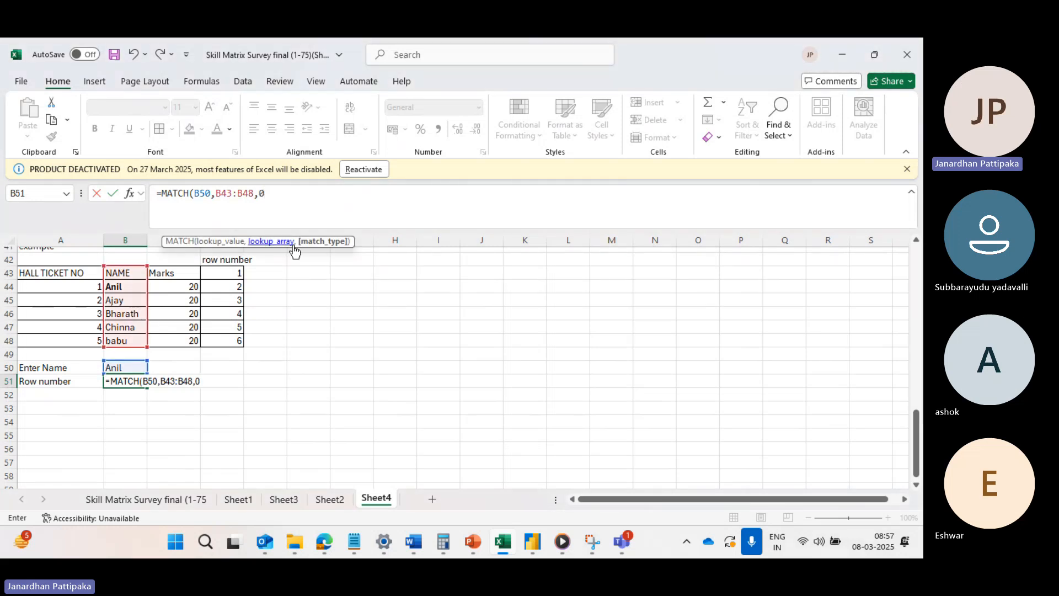
pyautogui.write(')')
pyautogui.press('Return')
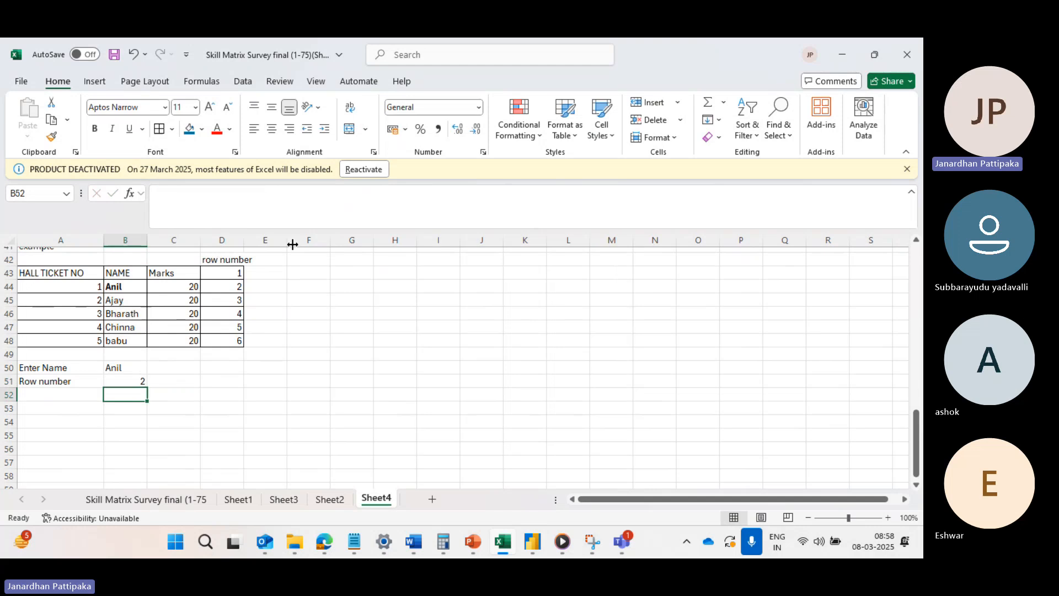
pyautogui.click(120, 380)
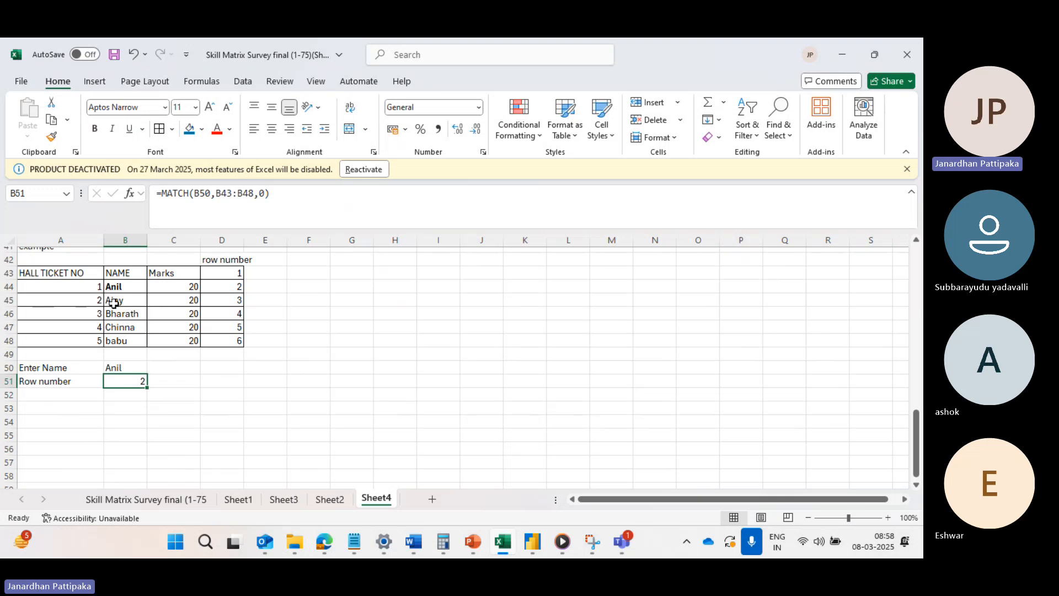
pyautogui.click(234, 274)
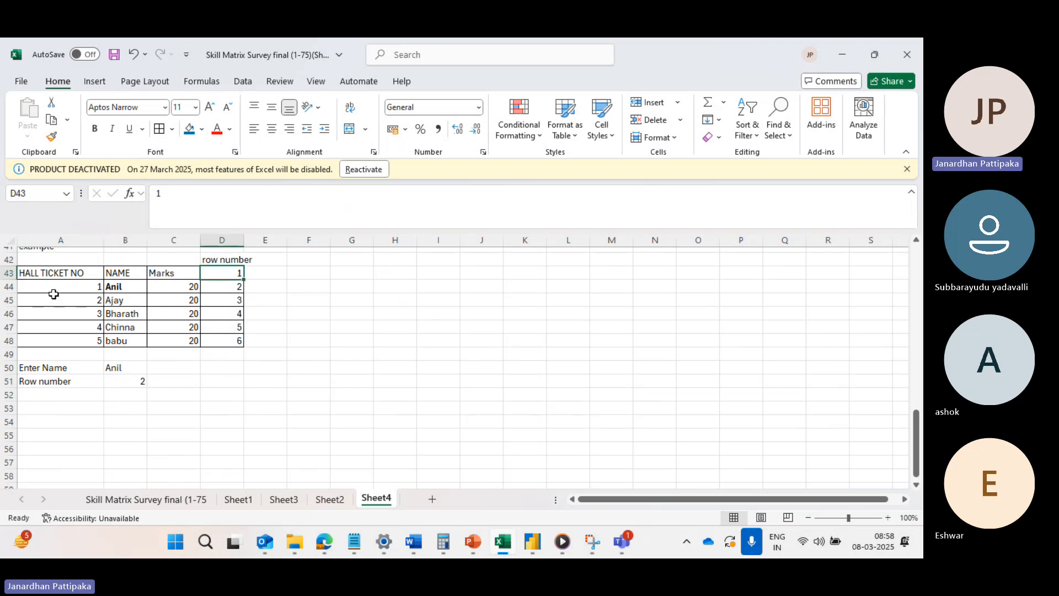
pyautogui.click(129, 381)
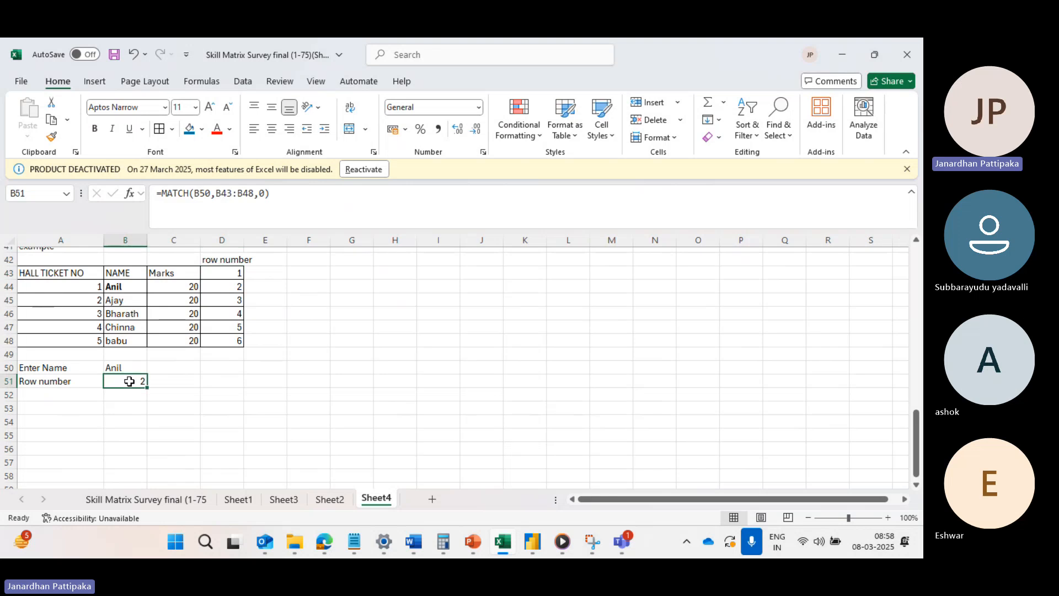
# Copy the second student's name from B45 into B50 to test the MATCH formula with another name.
pyautogui.click(124, 298)
pyautogui.hotkey('ctrl', 'c')
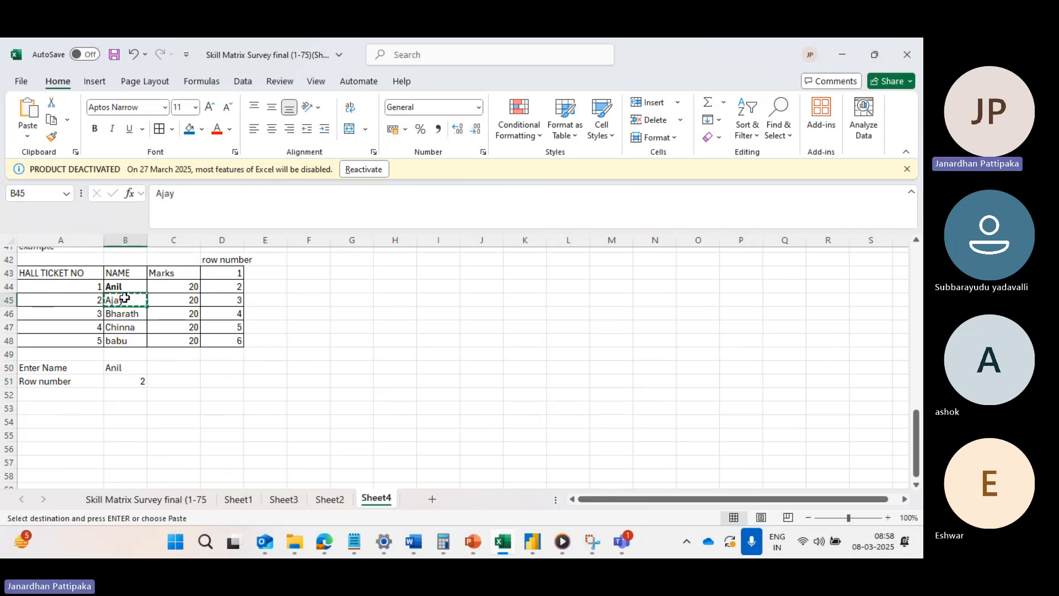
pyautogui.click(120, 364)
pyautogui.hotkey('ctrl', 'v')
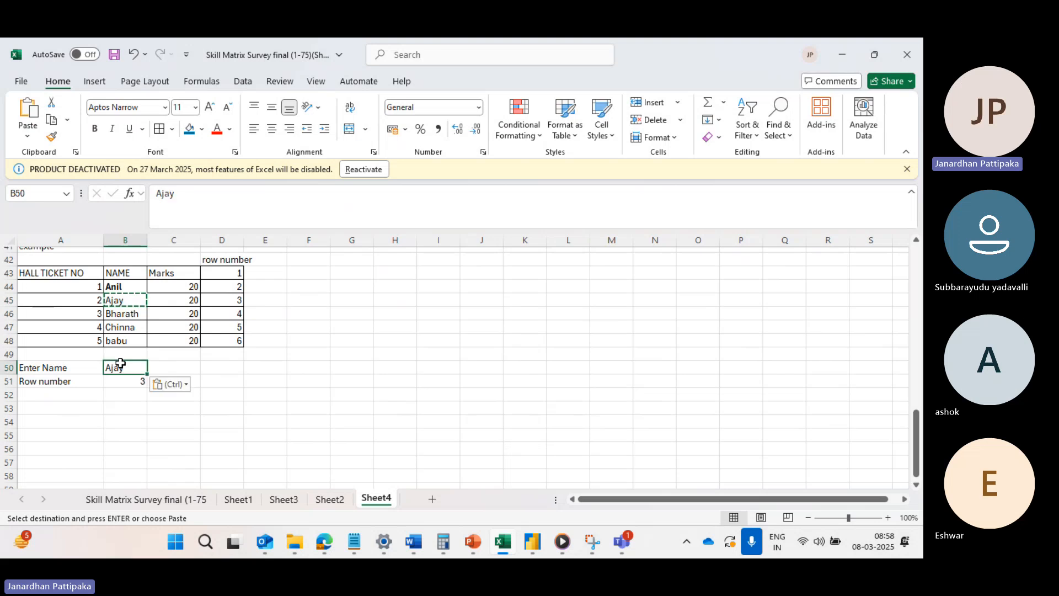
pyautogui.click(114, 421)
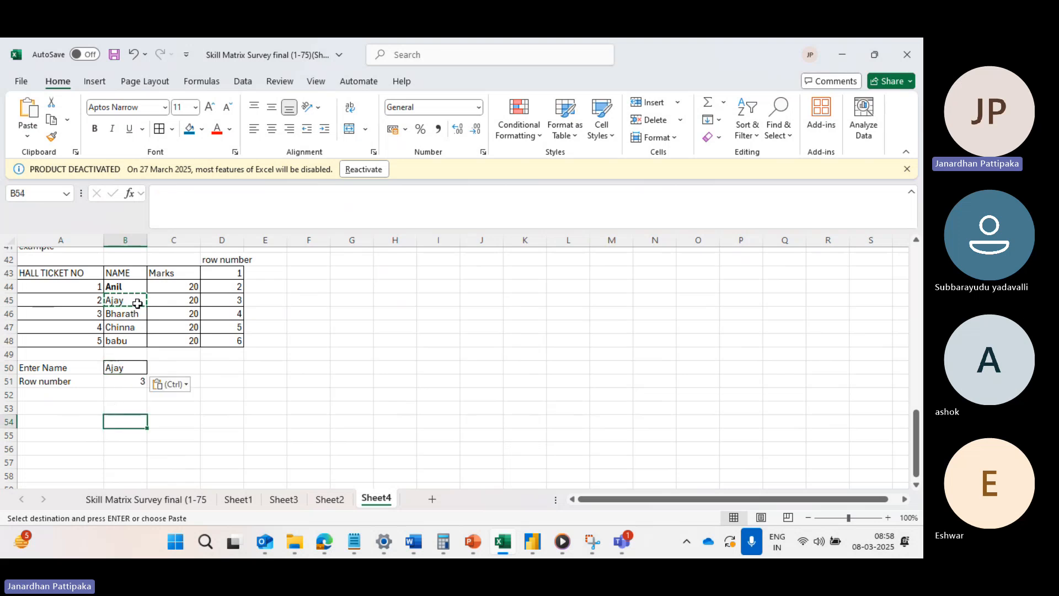
# Copy the last student's name from B48 into the lookup cell B50 to test the MATCH formula again.
pyautogui.click(141, 385)
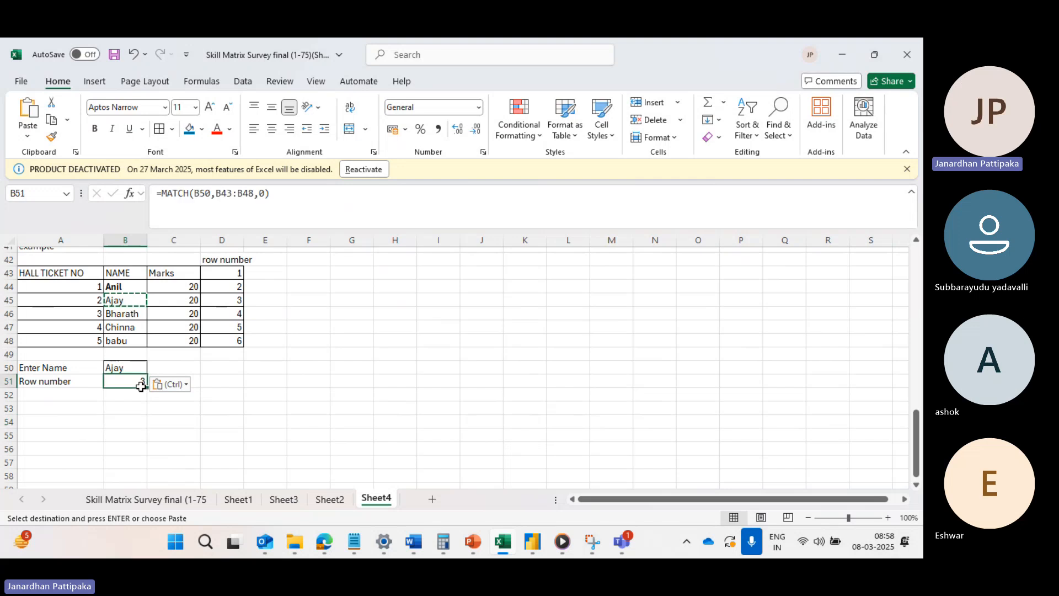
pyautogui.click(127, 336)
pyautogui.hotkey('ctrl', 'c')
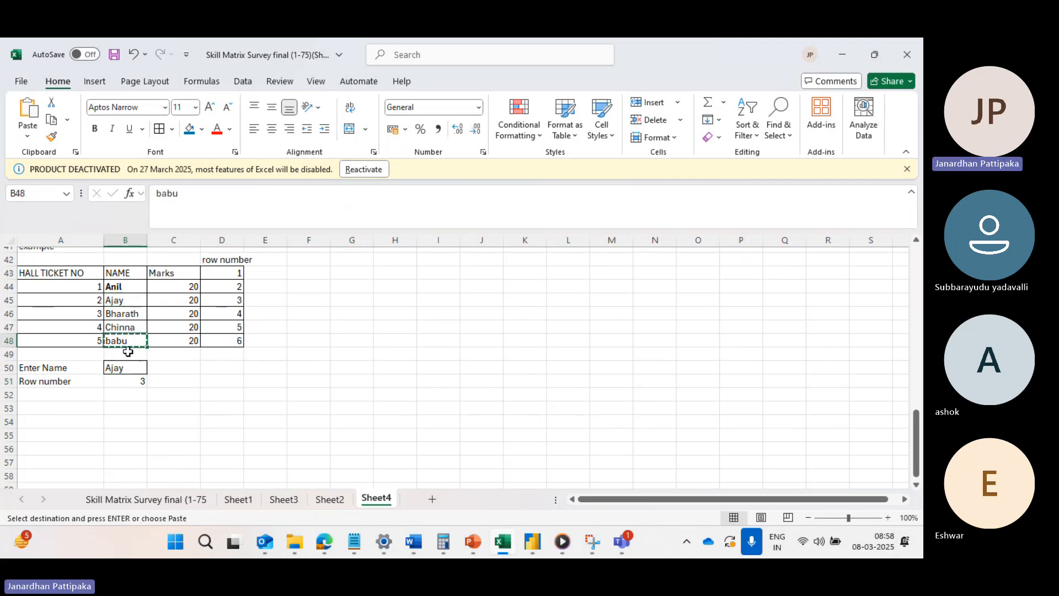
pyautogui.click(123, 368)
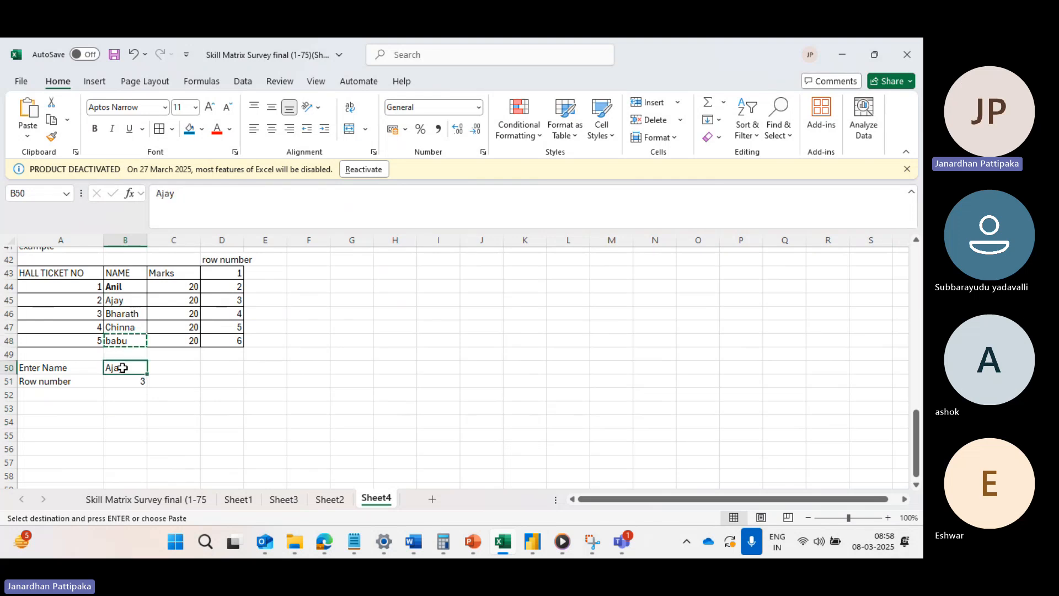
pyautogui.hotkey('ctrl', 'v')
pyautogui.click(118, 422)
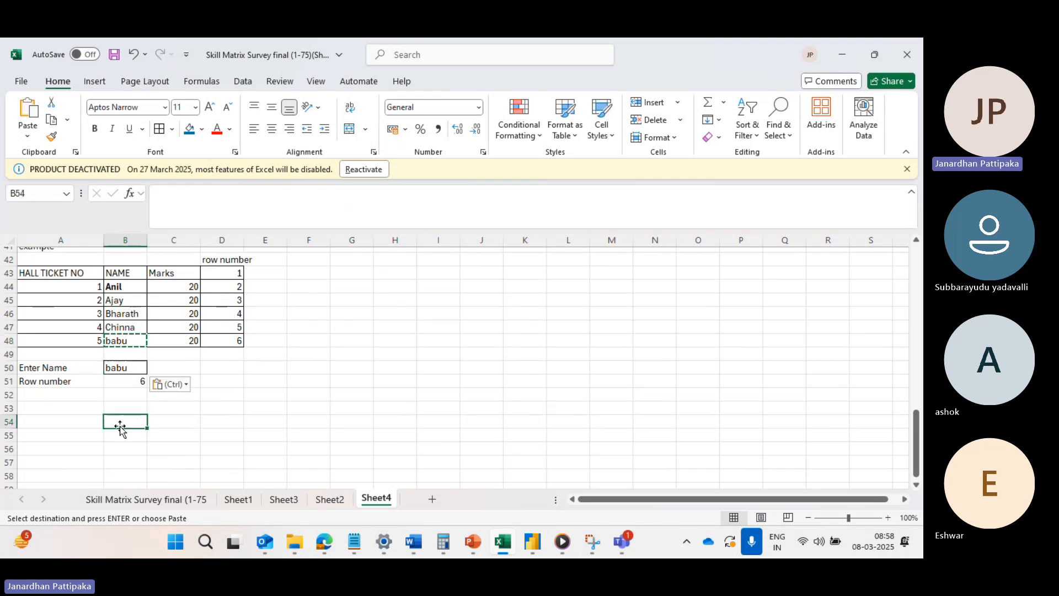
# Examine the arguments and referenced ranges of the MATCH formula in cell B51.
pyautogui.click(120, 382)
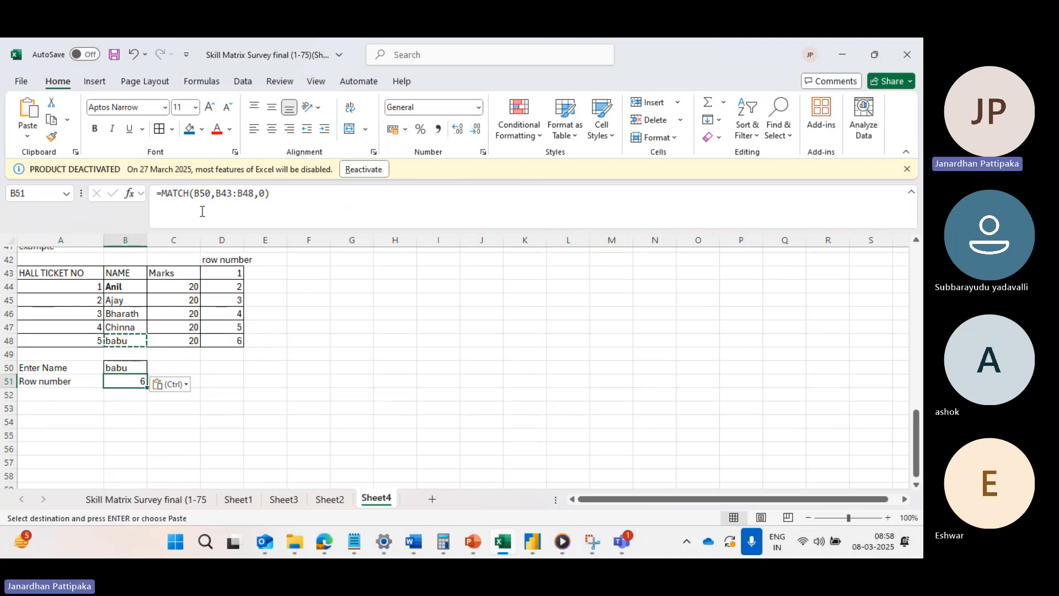
pyautogui.doubleClick(123, 381)
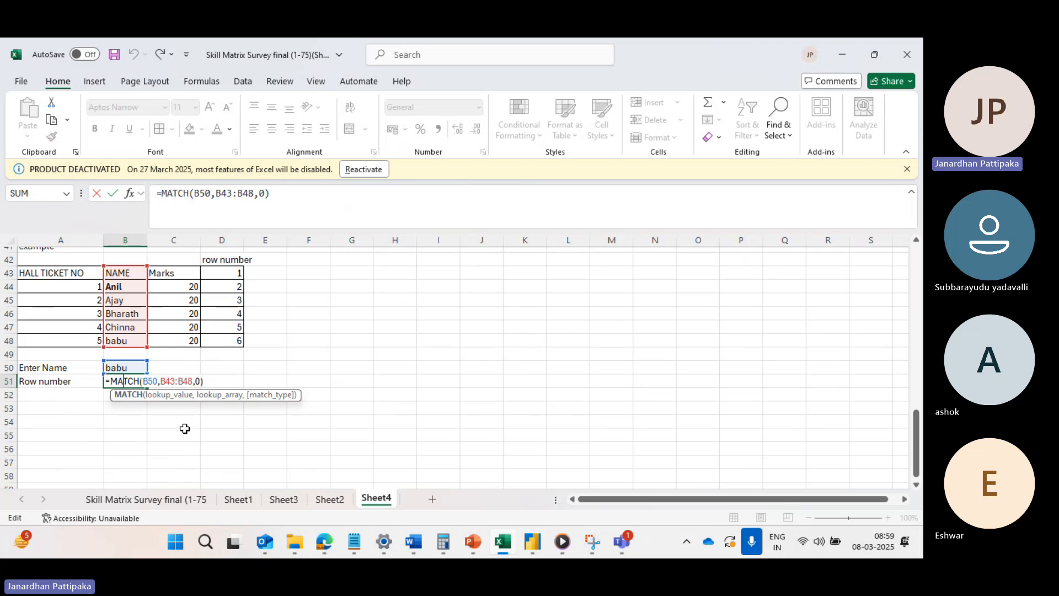
pyautogui.click(236, 484)
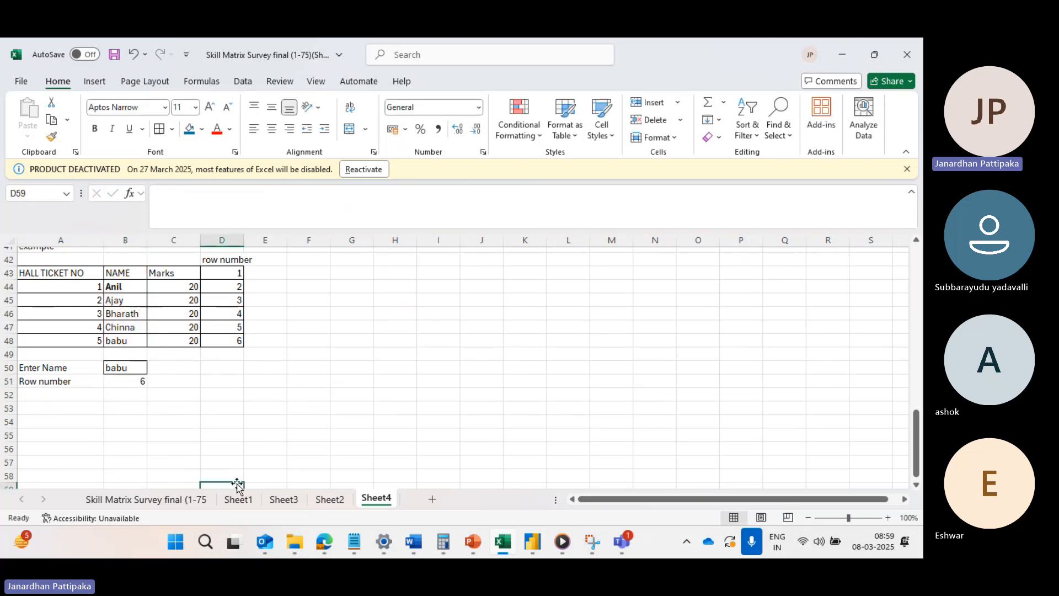
# Start a list of function names in column G with "sum if" in G47 and "sum product" in G49.
pyautogui.click(360, 329)
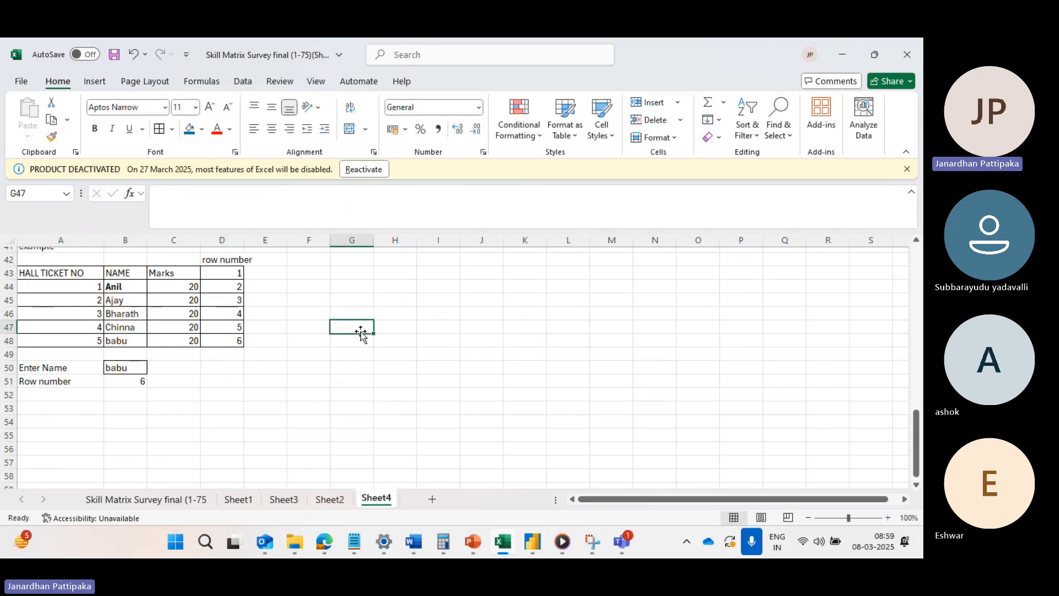
pyautogui.doubleClick(361, 332)
pyautogui.write('sum if')
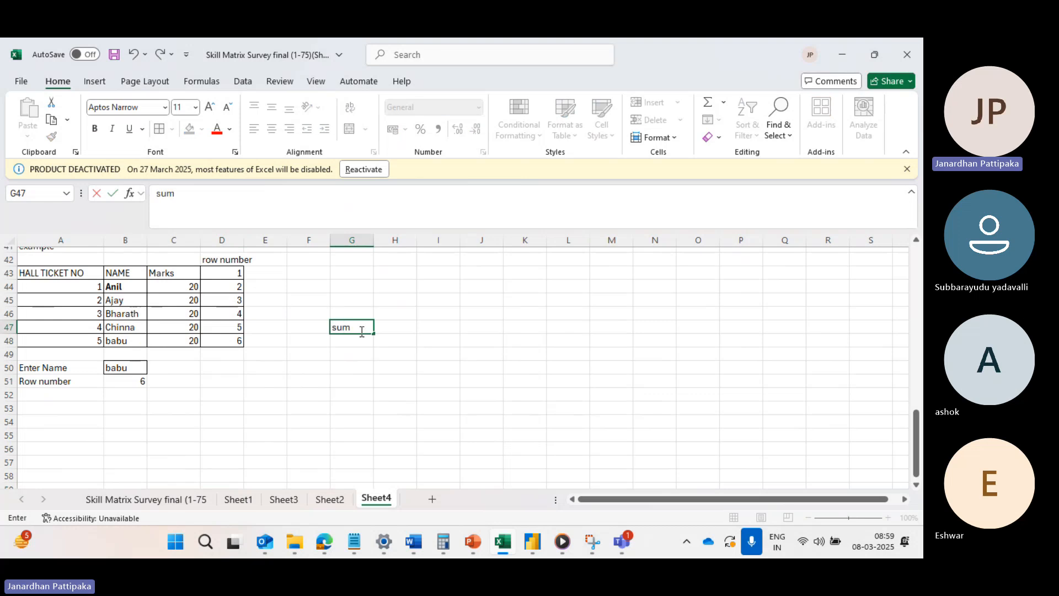
pyautogui.click(343, 358)
pyautogui.write('s')
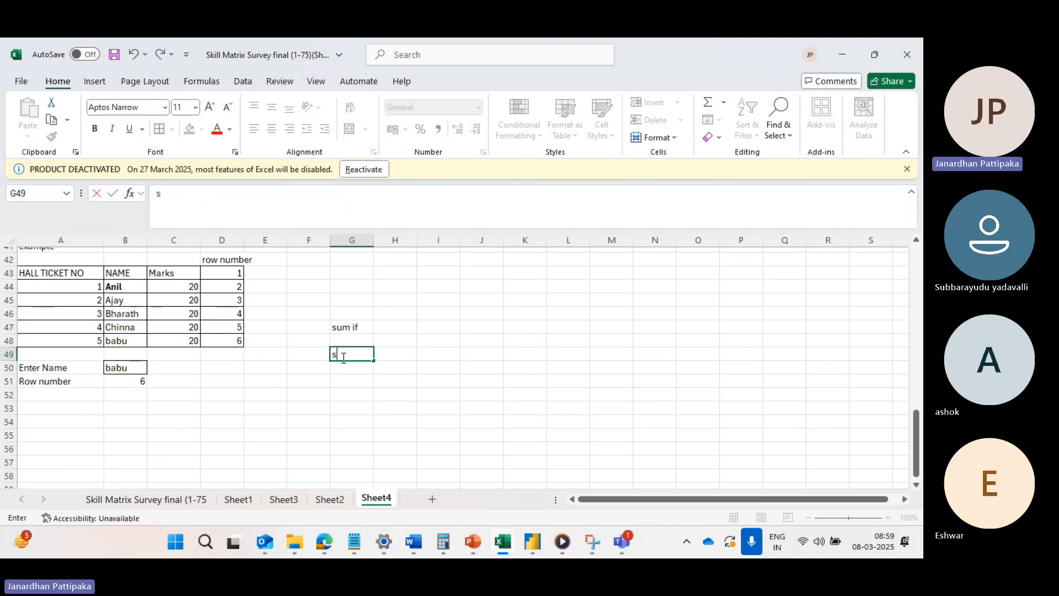
pyautogui.write('um product')
# Enter "v look up" in cell G51 as the next function in the list.
pyautogui.click(344, 380)
pyautogui.write('v')
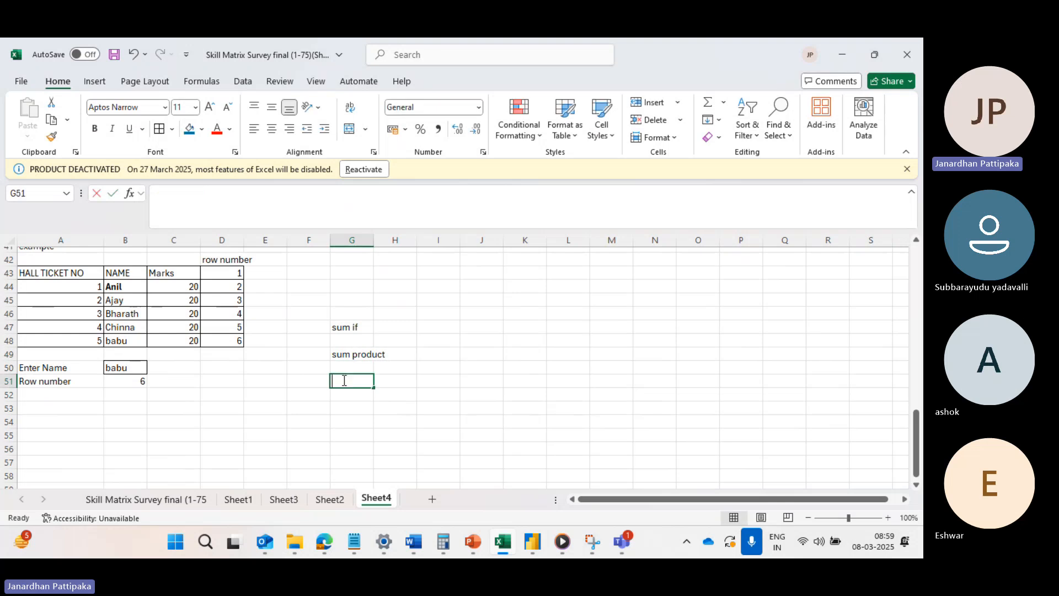
pyautogui.write(' look u')
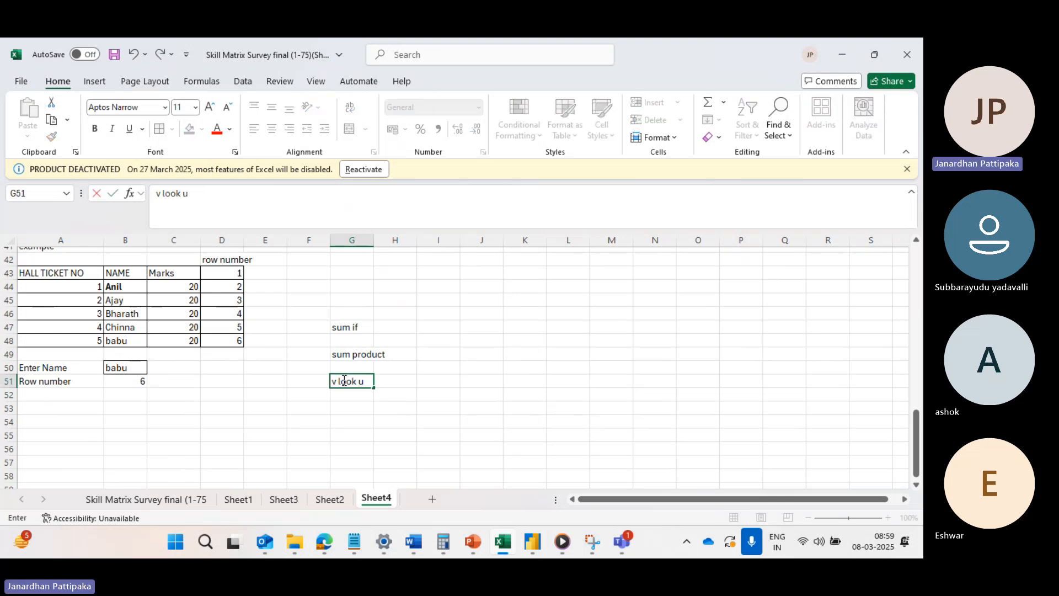
pyautogui.write('ph look up')
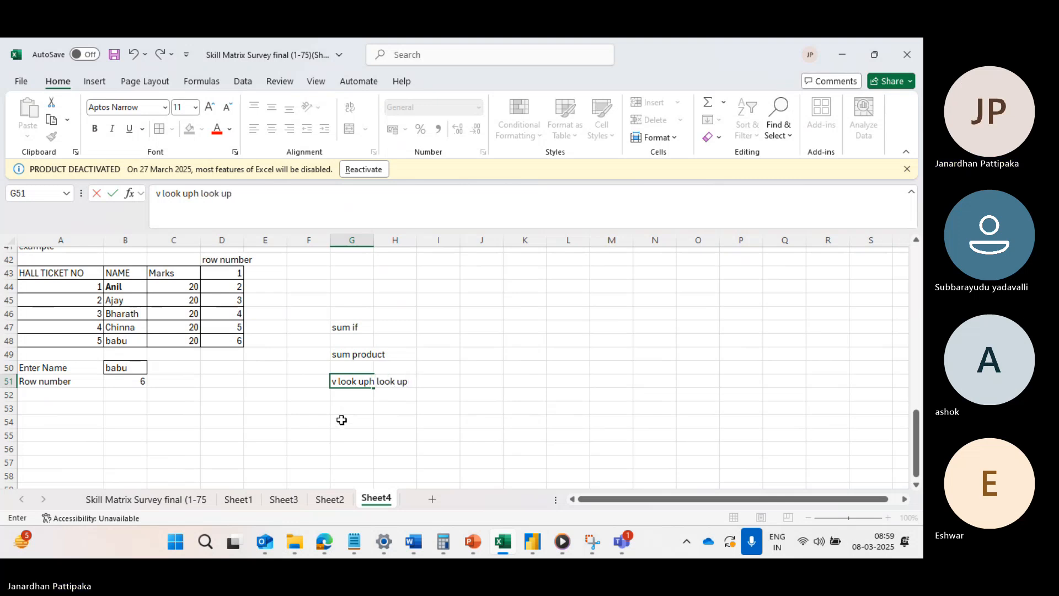
pyautogui.press('BackSpace')
pyautogui.press('BackSpace')
pyautogui.press('BackSpace')
# Add "look up" in cell G53 and "x look up" in cell G55 to the function list.
pyautogui.doubleClick(356, 411)
pyautogui.write('look')
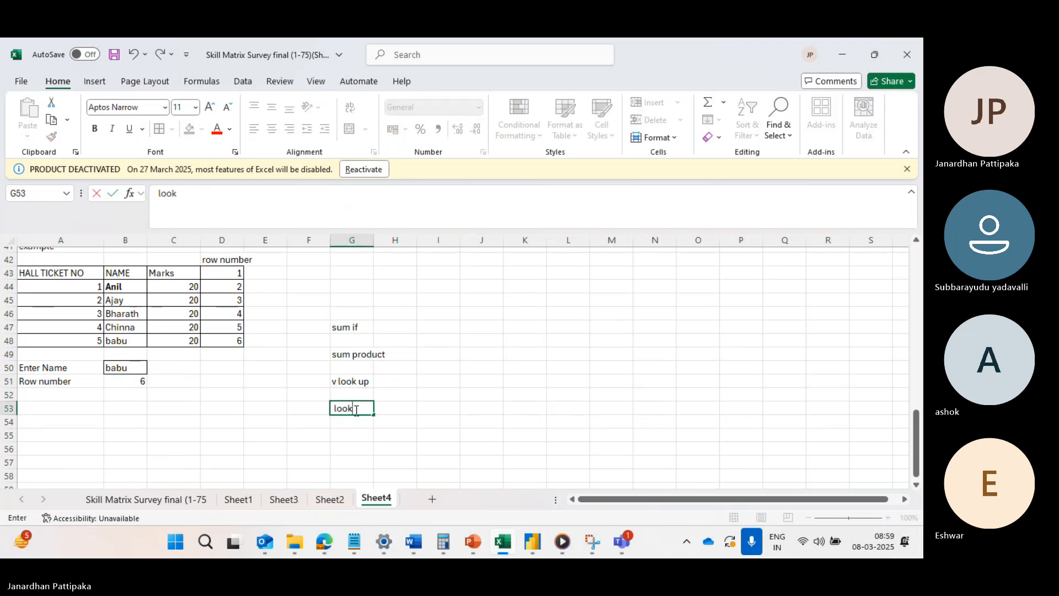
pyautogui.write(' up')
pyautogui.click(342, 437)
pyautogui.write('x lo')
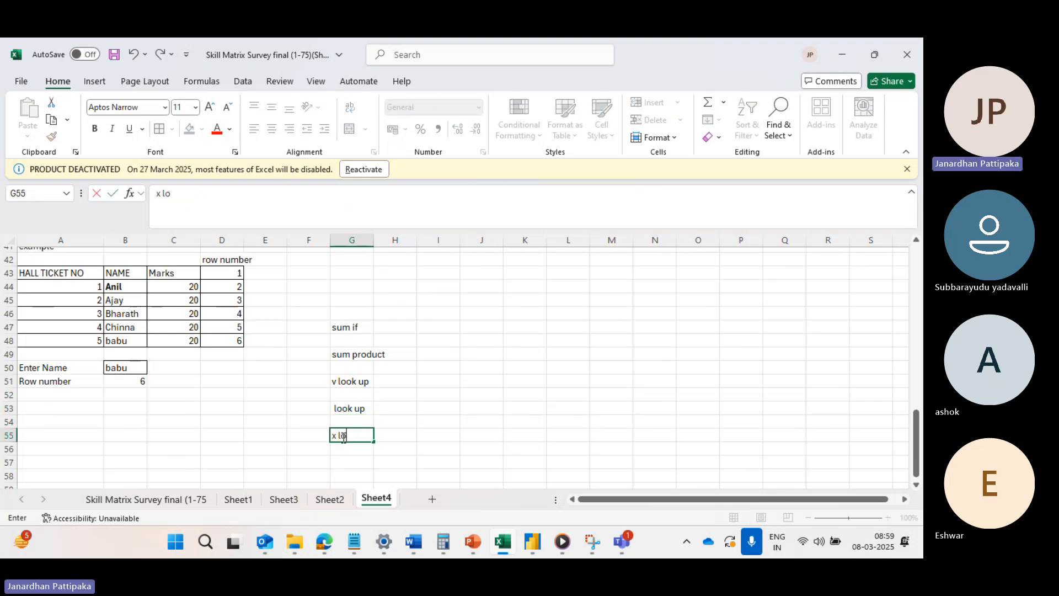
pyautogui.write('ok up')
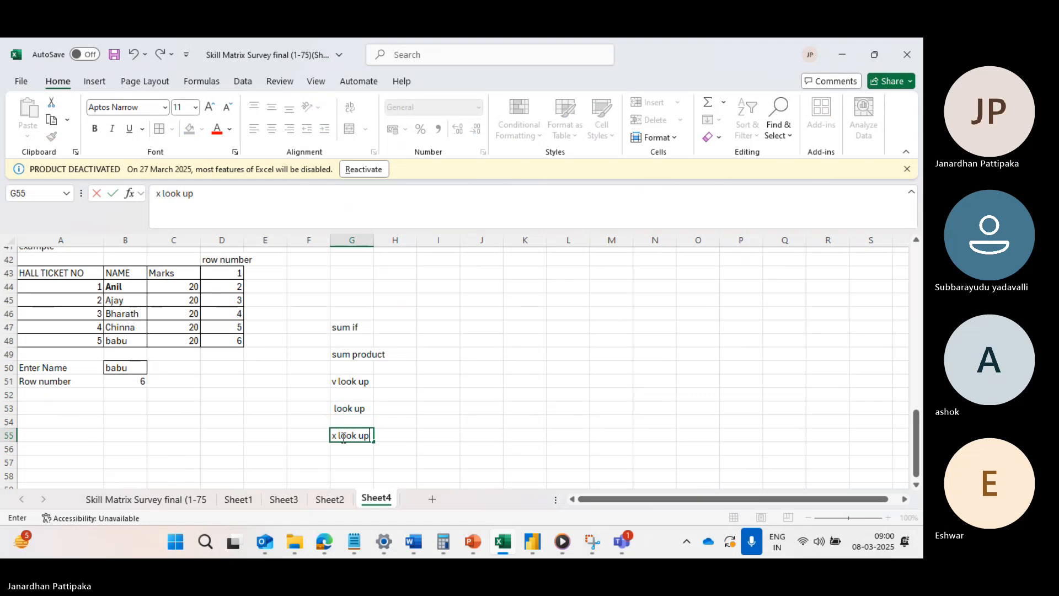
pyautogui.press('Return')
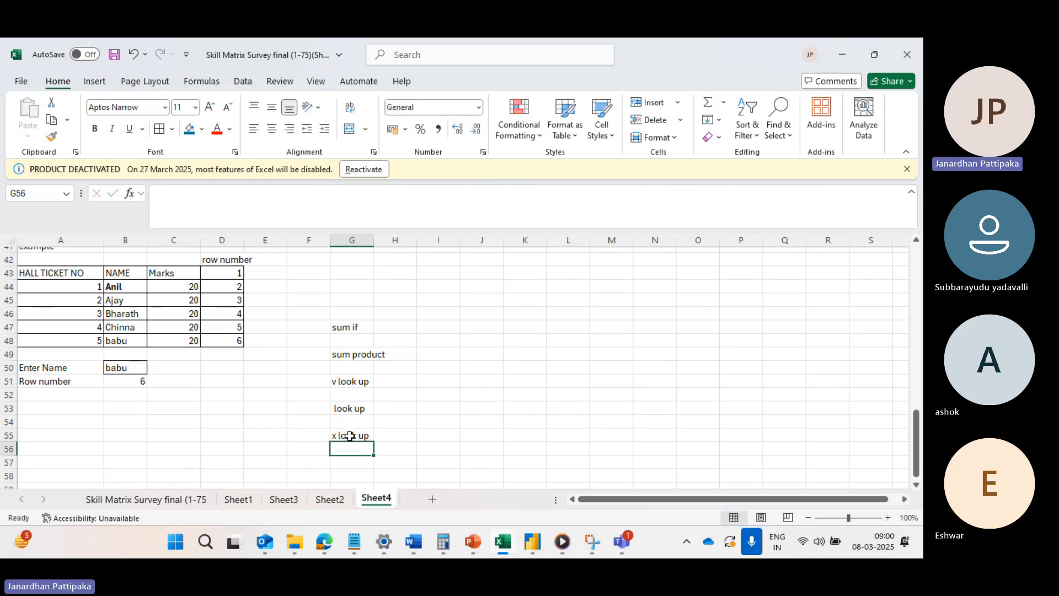
# Highlight the "x look up" cell G55 with a red fill and widen column G slightly.
pyautogui.click(349, 436)
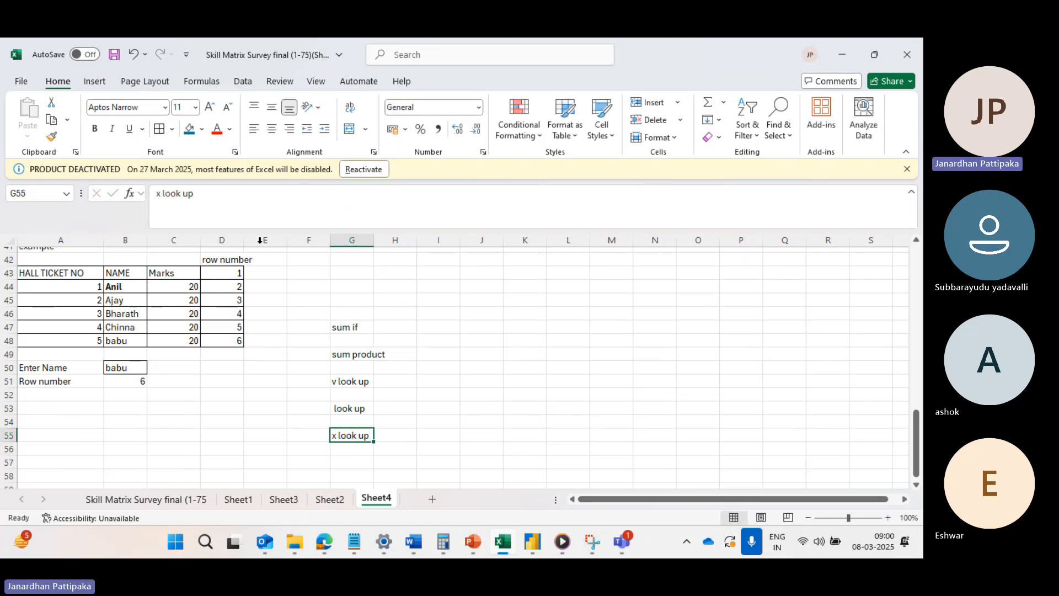
pyautogui.click(202, 129)
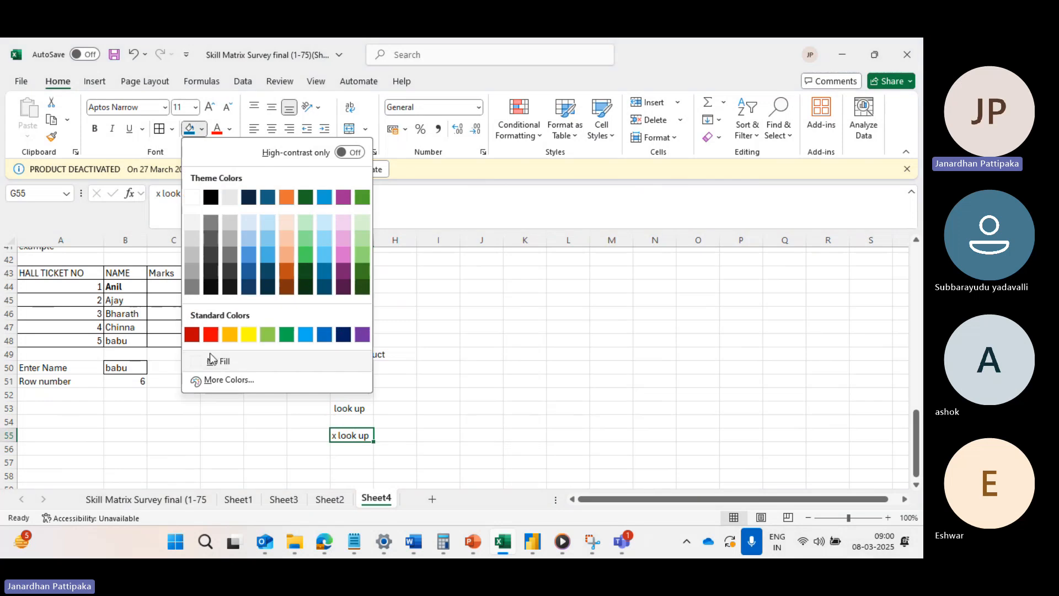
pyautogui.click(211, 334)
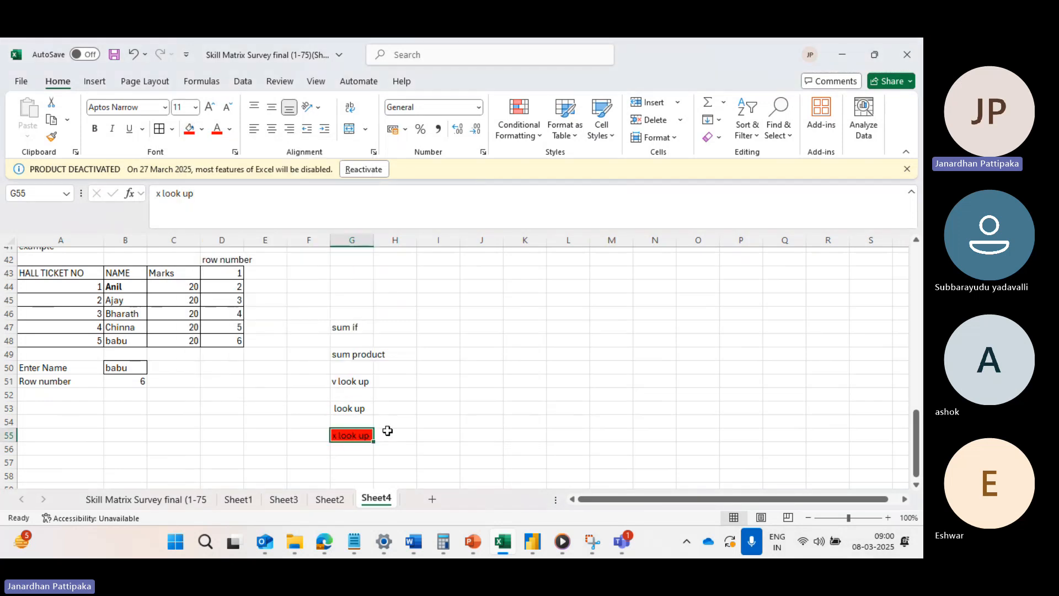
pyautogui.scroll(-1, 386, 431)
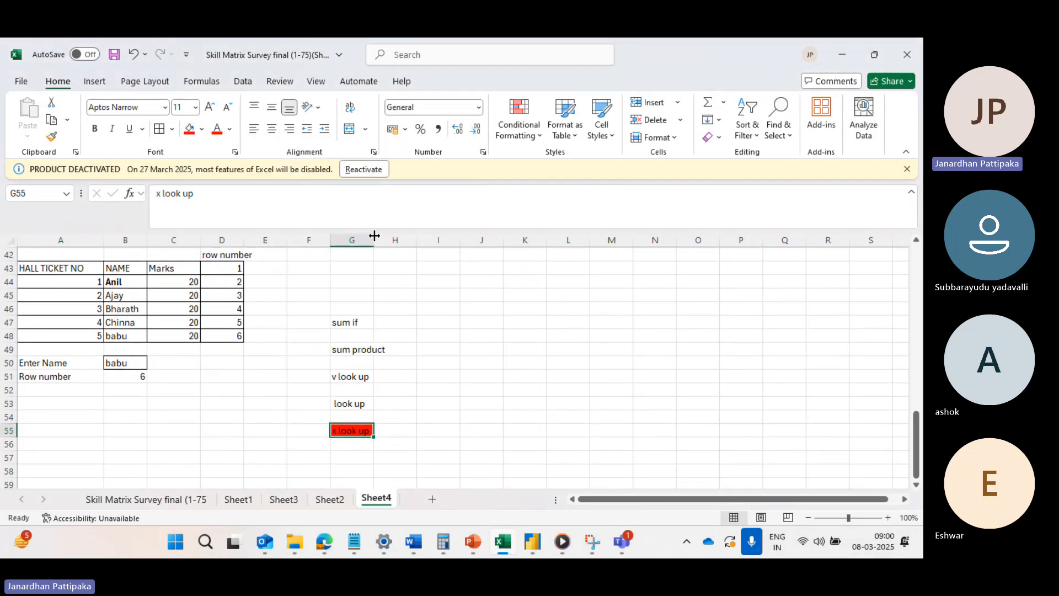
pyautogui.moveTo(373, 240); pyautogui.dragTo(378, 240)
pyautogui.scroll(-1, 358, 384)
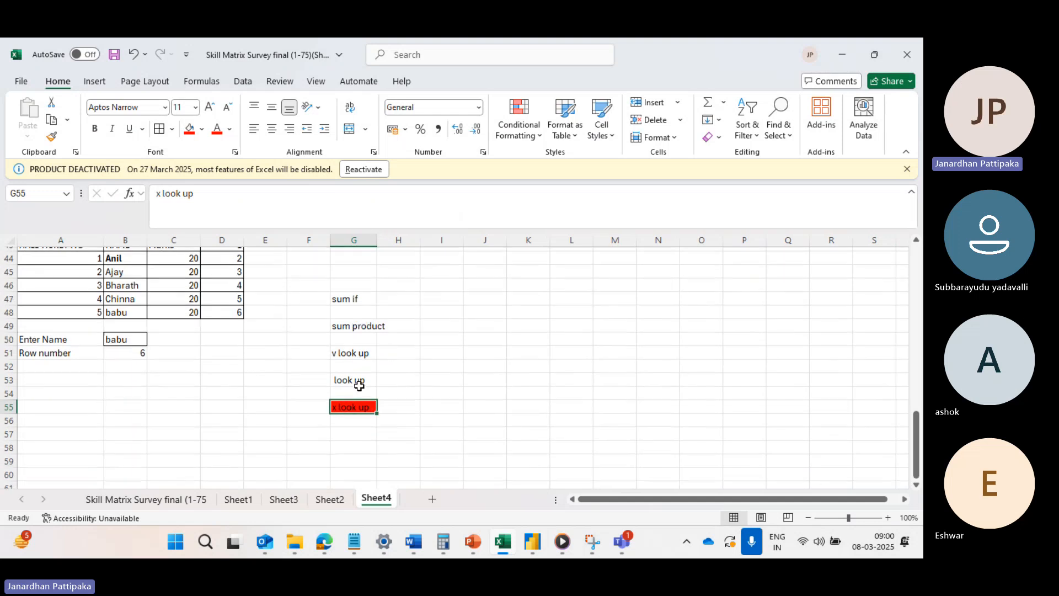
# Continue the function list with "index" in cell G57 and "match" in cell G59.
pyautogui.click(344, 427)
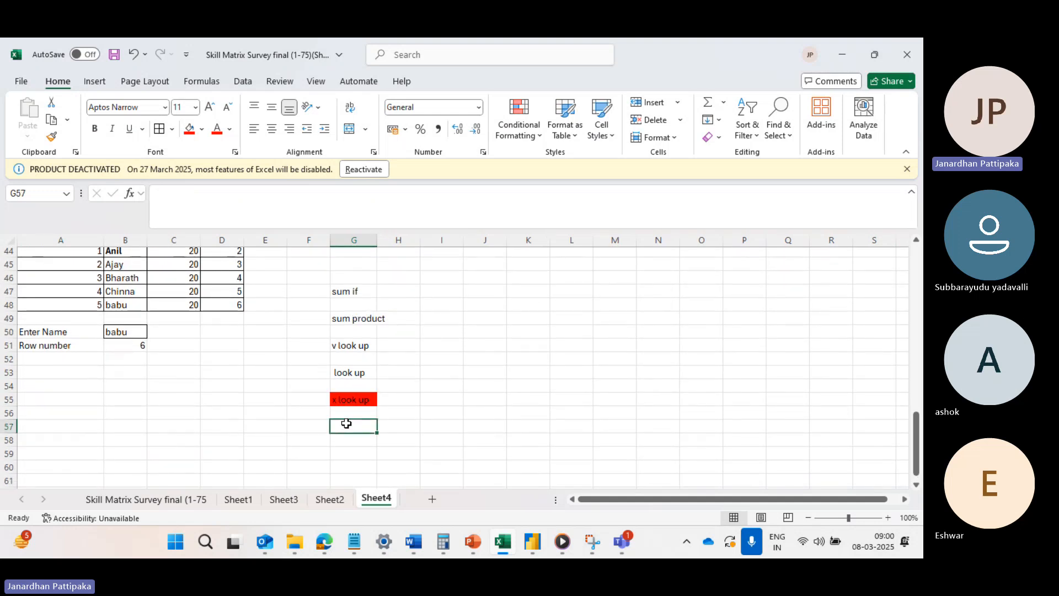
pyautogui.write('inde')
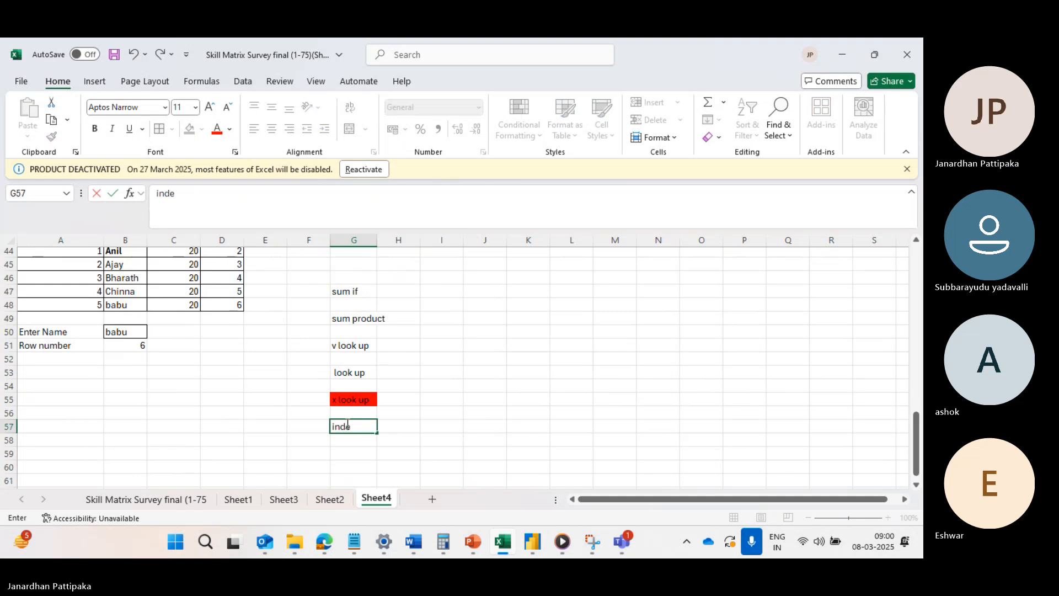
pyautogui.write('x')
pyautogui.click(353, 457)
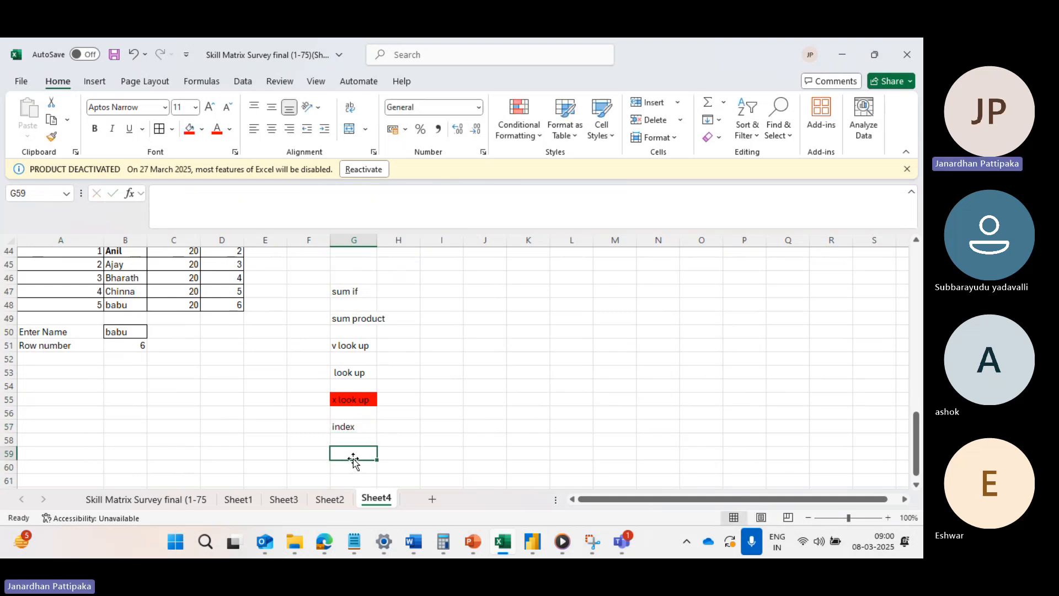
pyautogui.write('mar')
pyautogui.press('BackSpace')
pyautogui.write('tch')
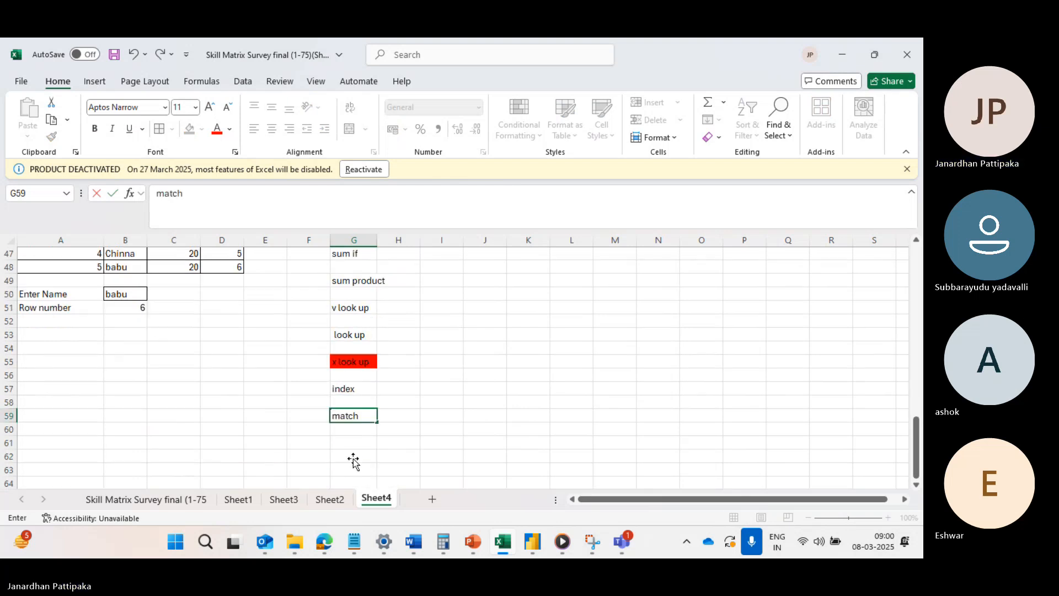
pyautogui.scroll(-1, 354, 461)
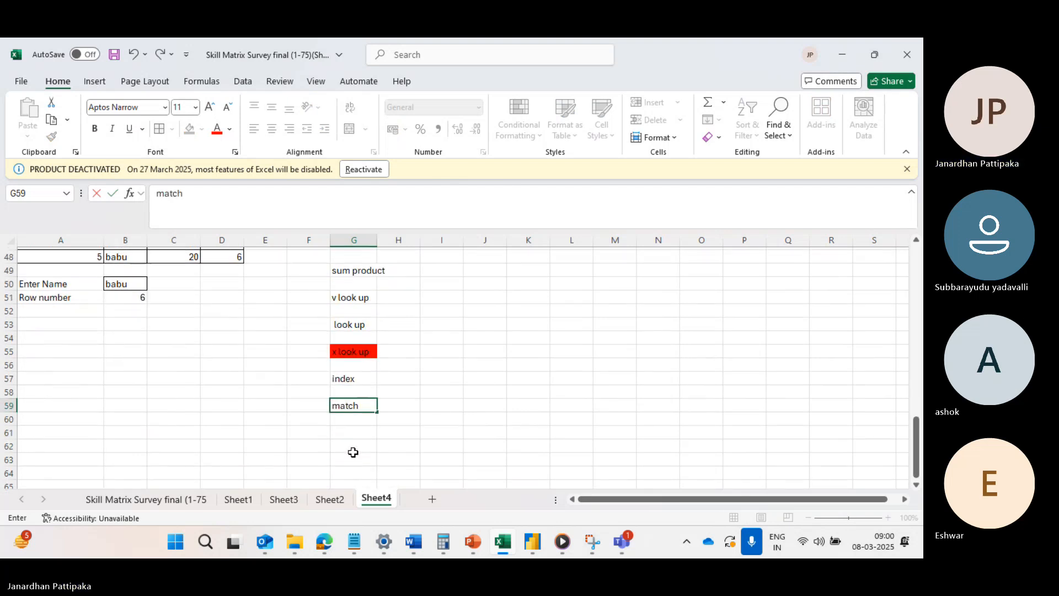
# Enter "index , match" in cell G61 as the combined-function entry of the list.
pyautogui.click(352, 429)
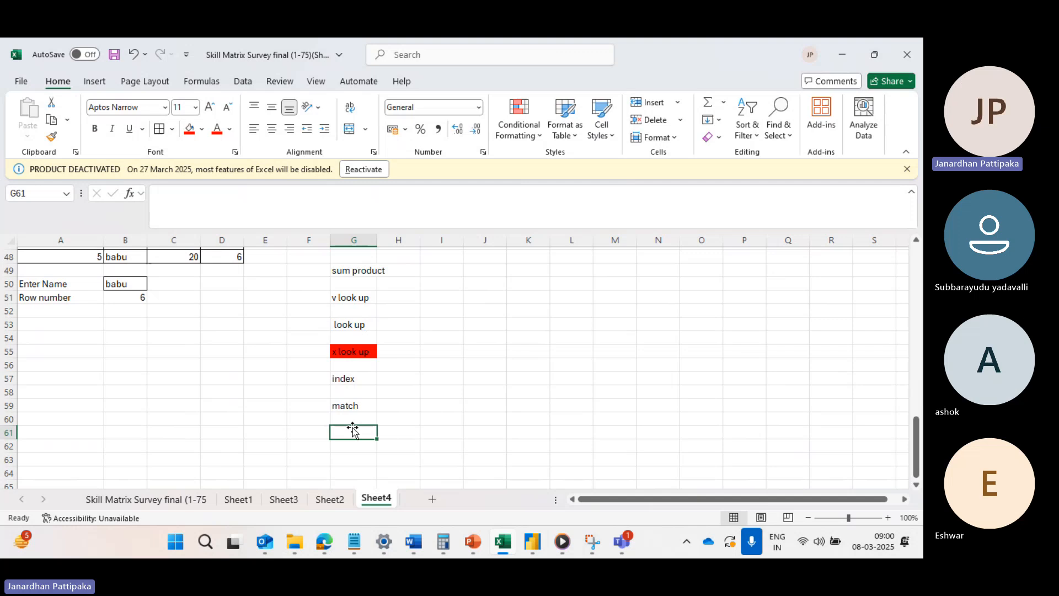
pyautogui.write('index ,')
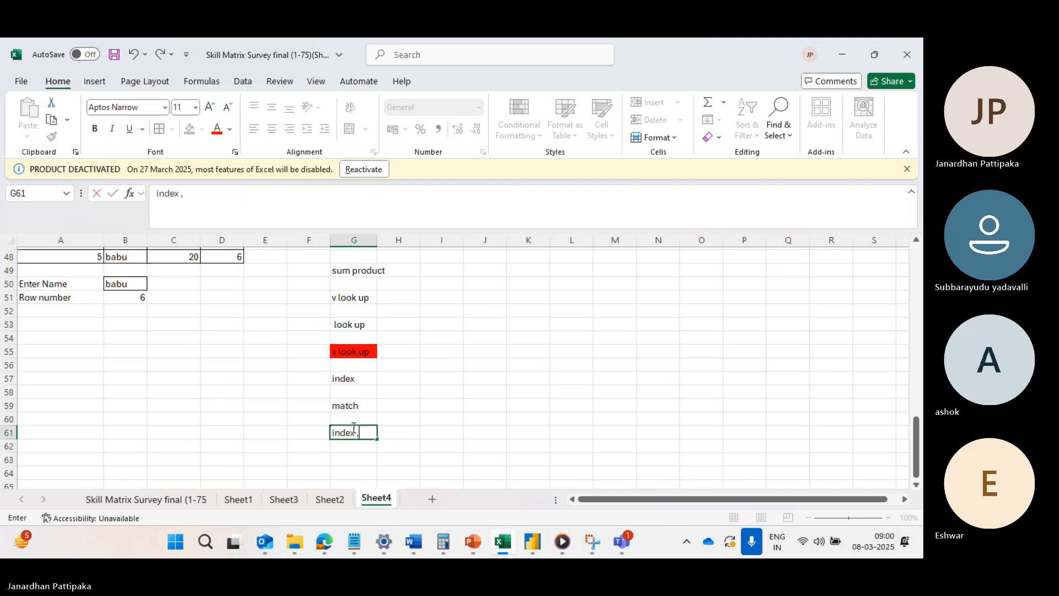
pyautogui.write(' match')
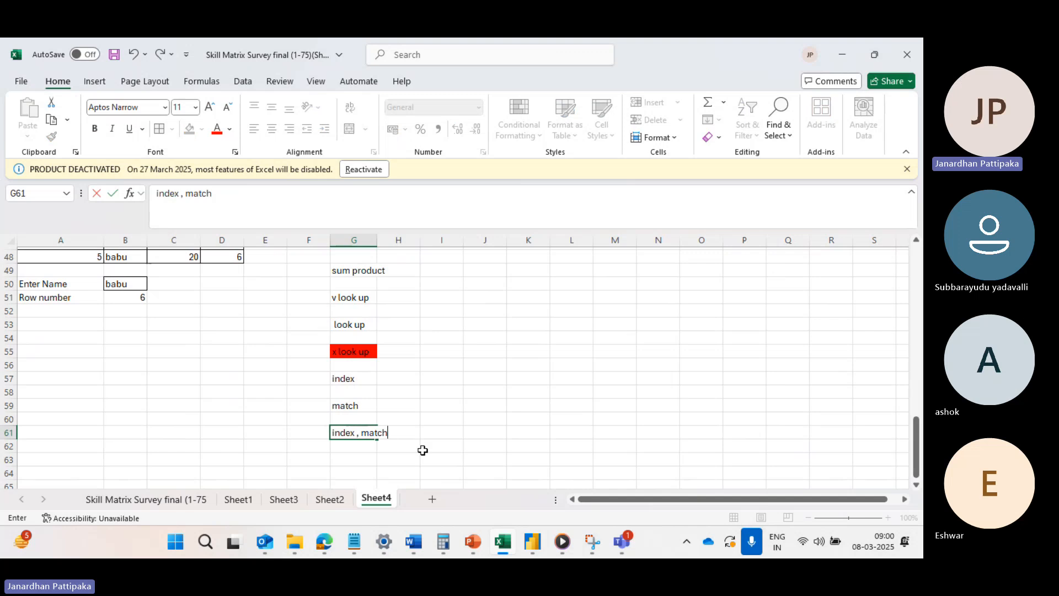
pyautogui.click(423, 450)
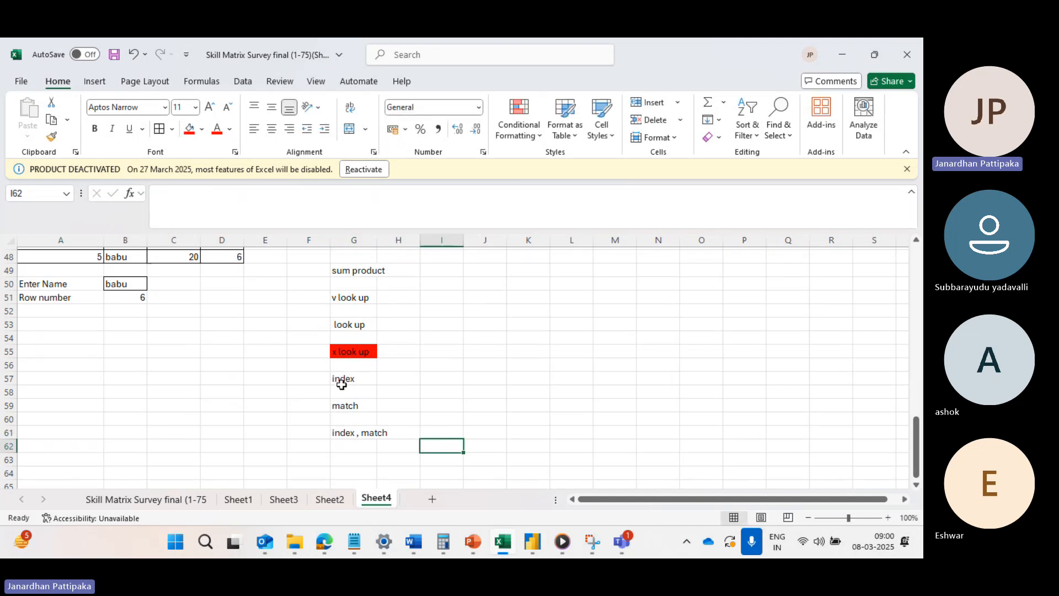
pyautogui.click(348, 445)
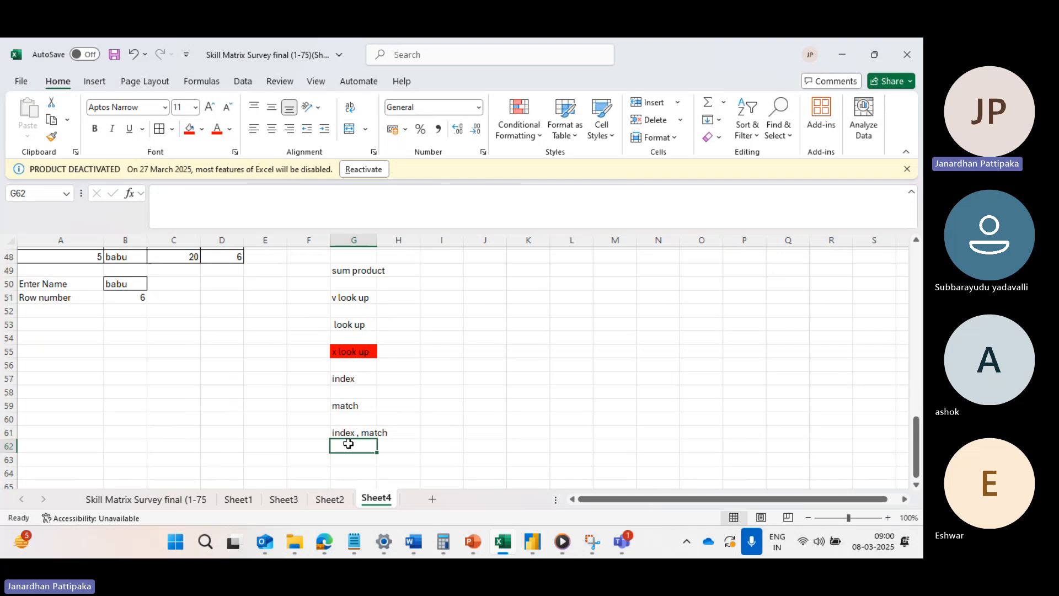
pyautogui.scroll(2, 221, 375)
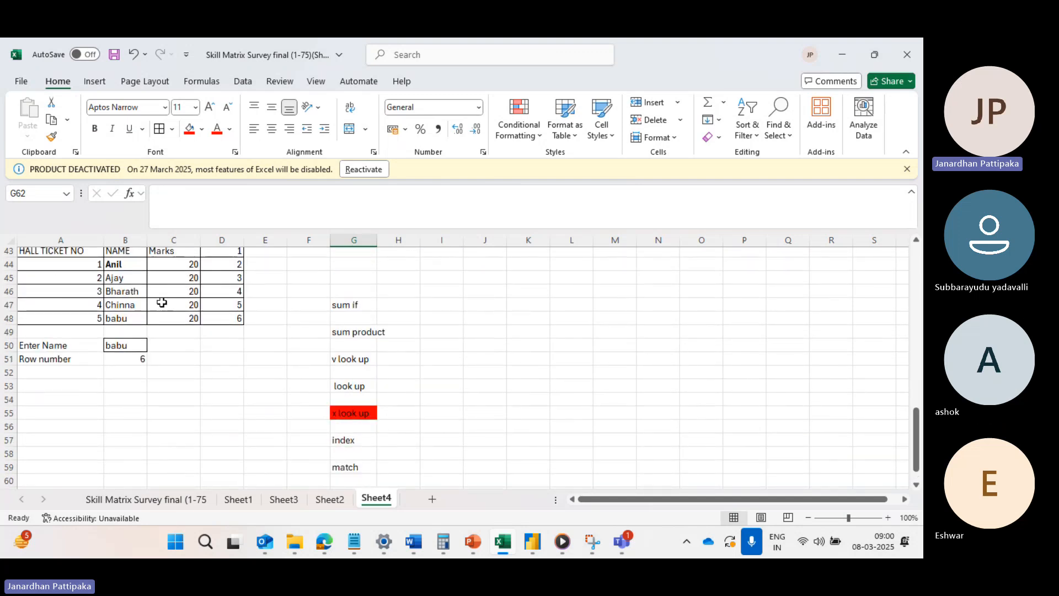
pyautogui.scroll(2, 162, 304)
pyautogui.scroll(1, 162, 302)
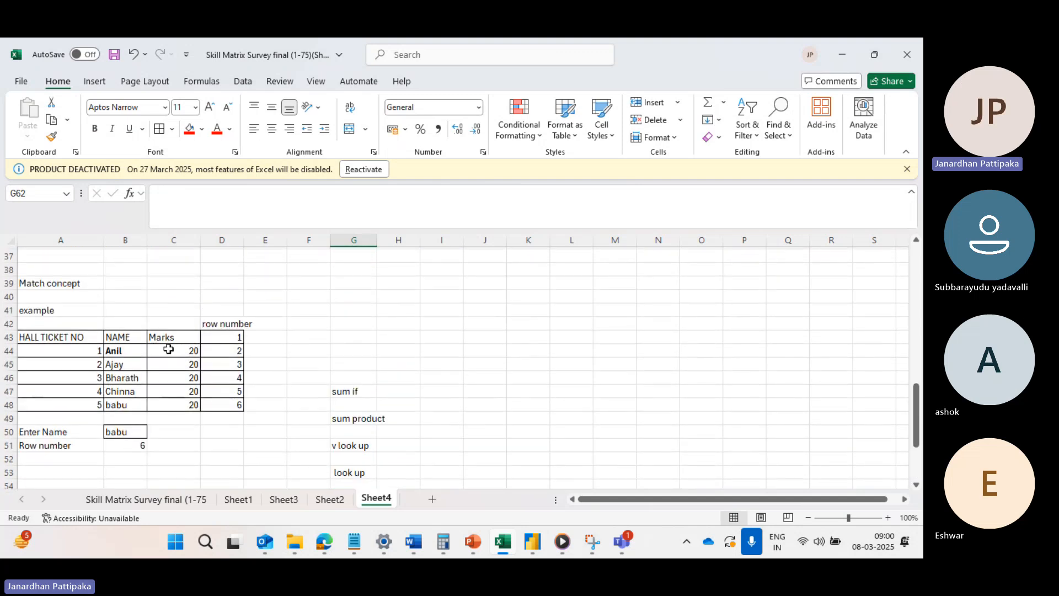
# Enter "count if" in cell H47, beside the "sum if" entry of the function list.
pyautogui.scroll(-1, 268, 376)
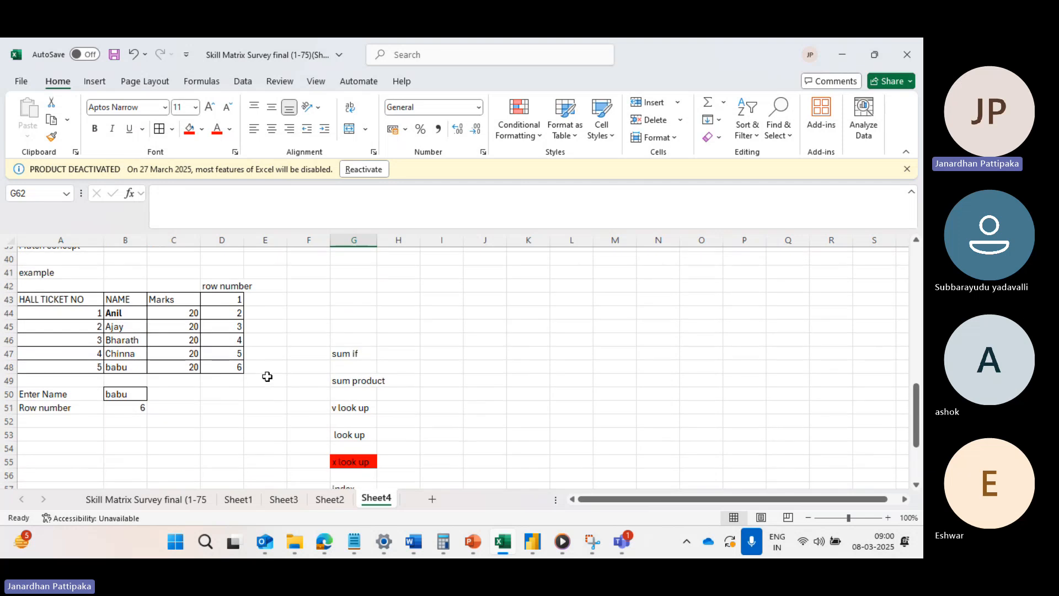
pyautogui.scroll(-1, 345, 436)
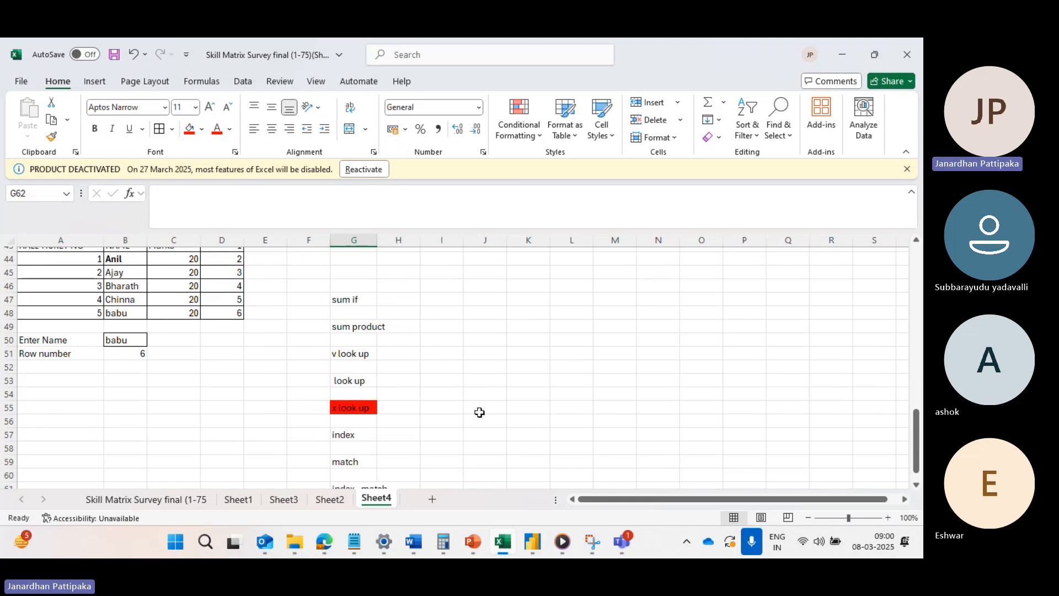
pyautogui.scroll(-1, 490, 411)
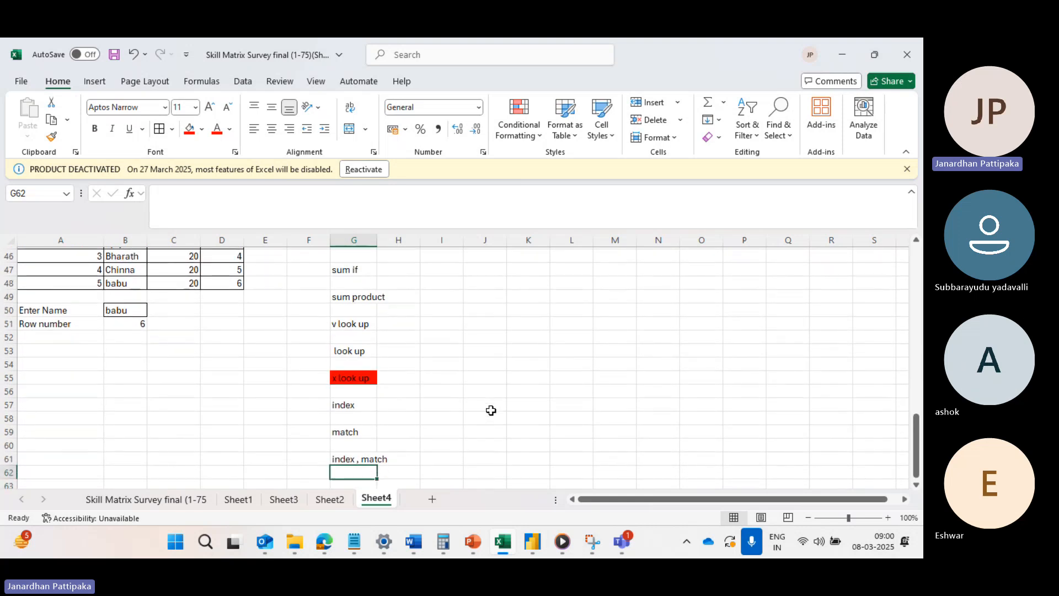
pyautogui.scroll(1, 452, 366)
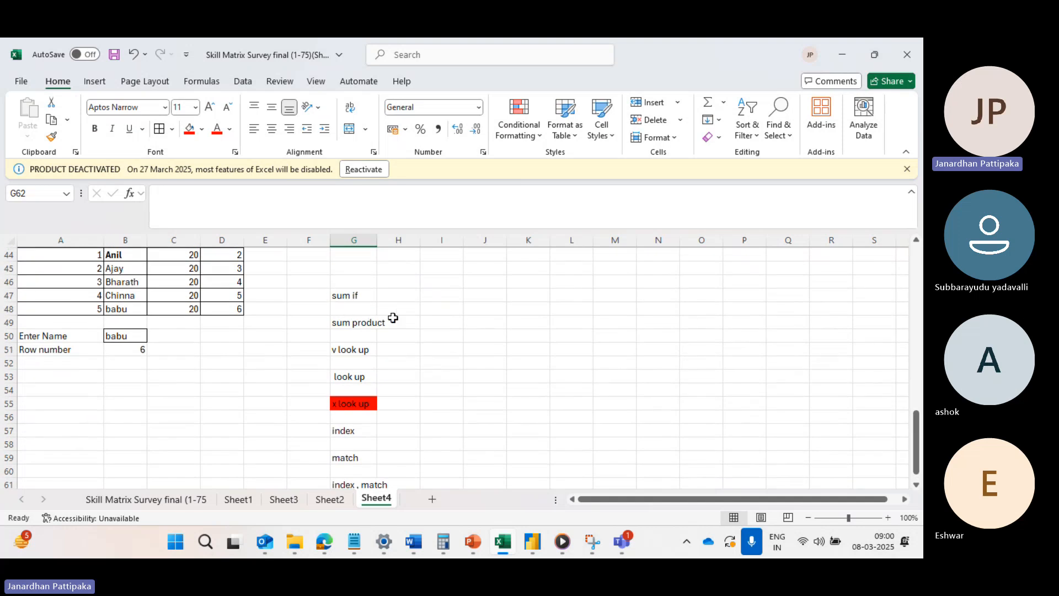
pyautogui.click(393, 295)
pyautogui.write('count i')
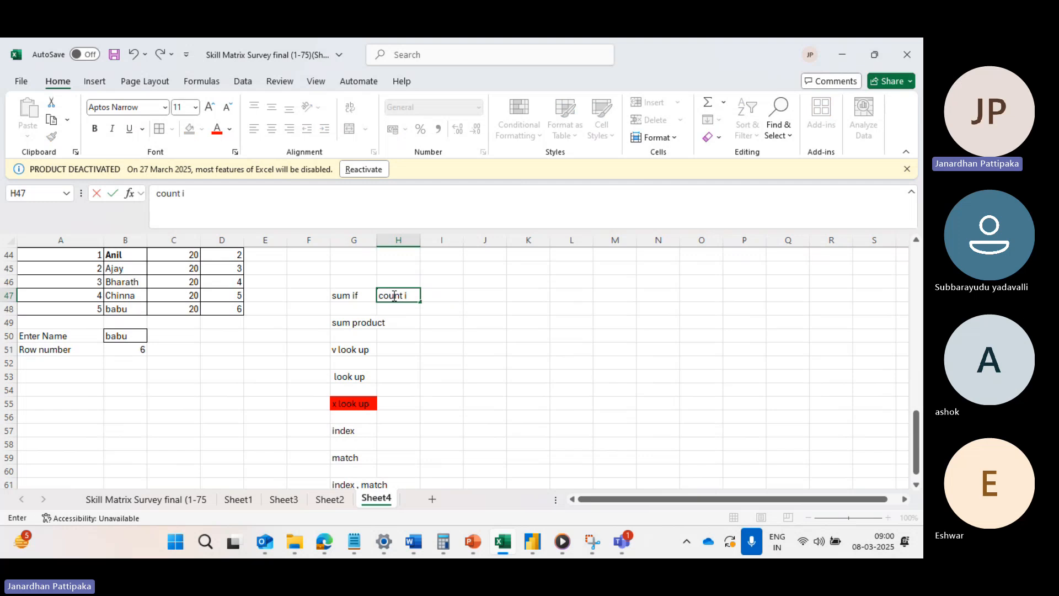
pyautogui.write('f')
pyautogui.click(399, 334)
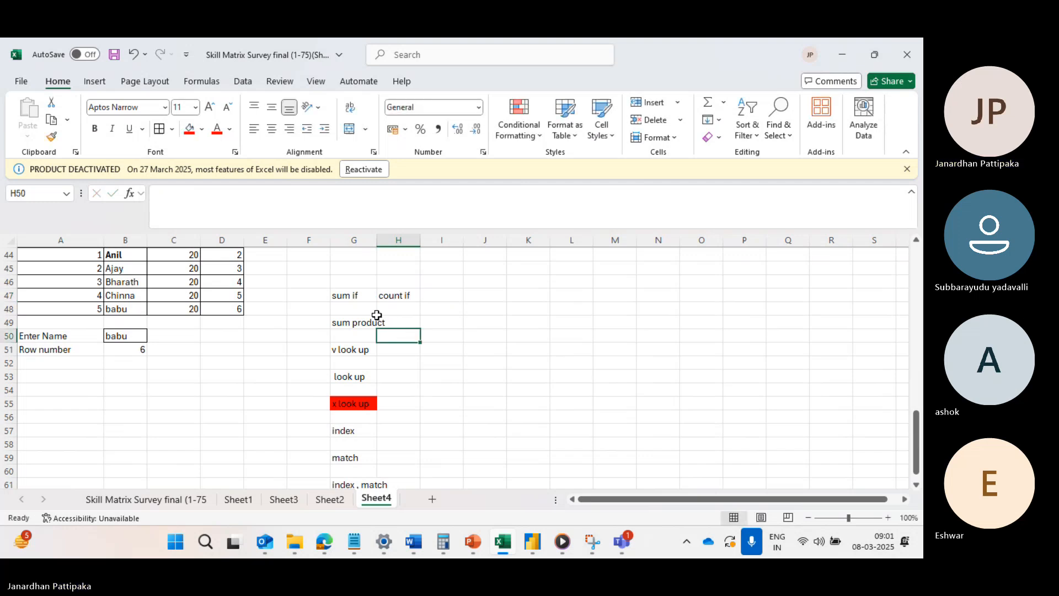
# Replace the entry in cell G53 of the function list with "h look up".
pyautogui.click(356, 293)
pyautogui.click(405, 300)
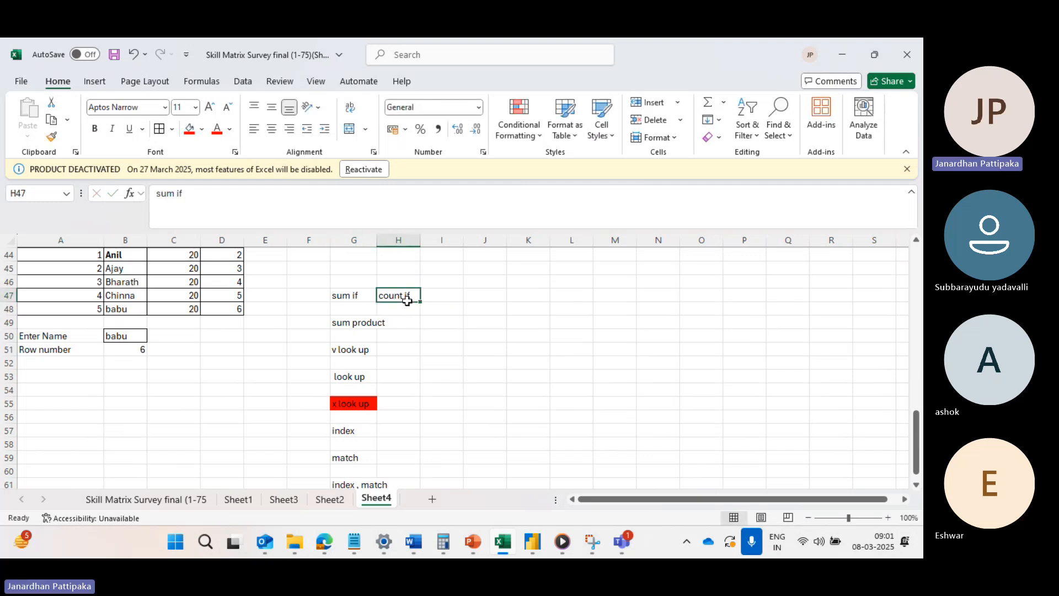
pyautogui.click(361, 322)
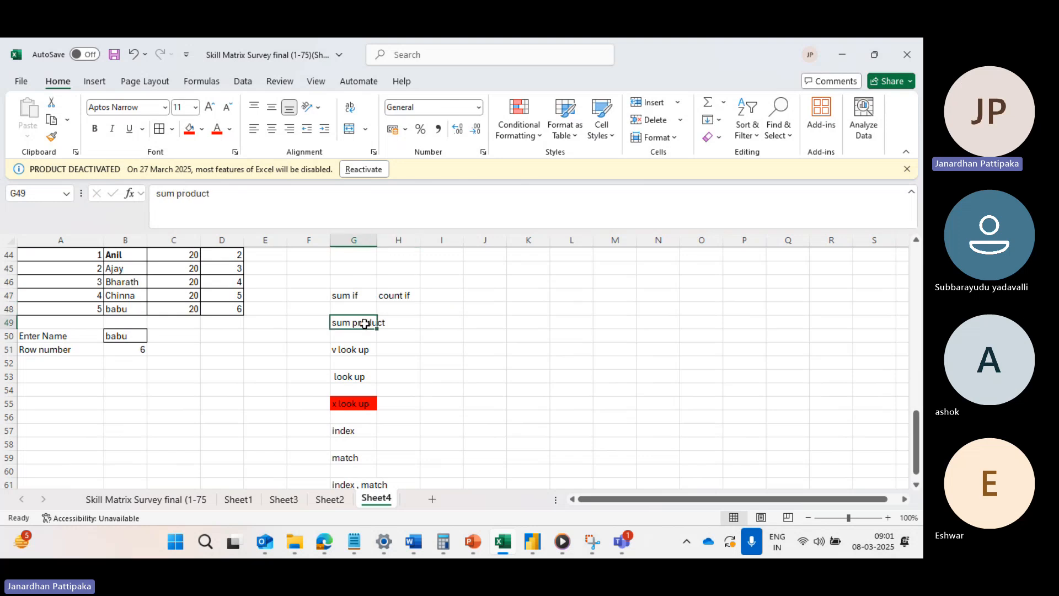
pyautogui.click(356, 351)
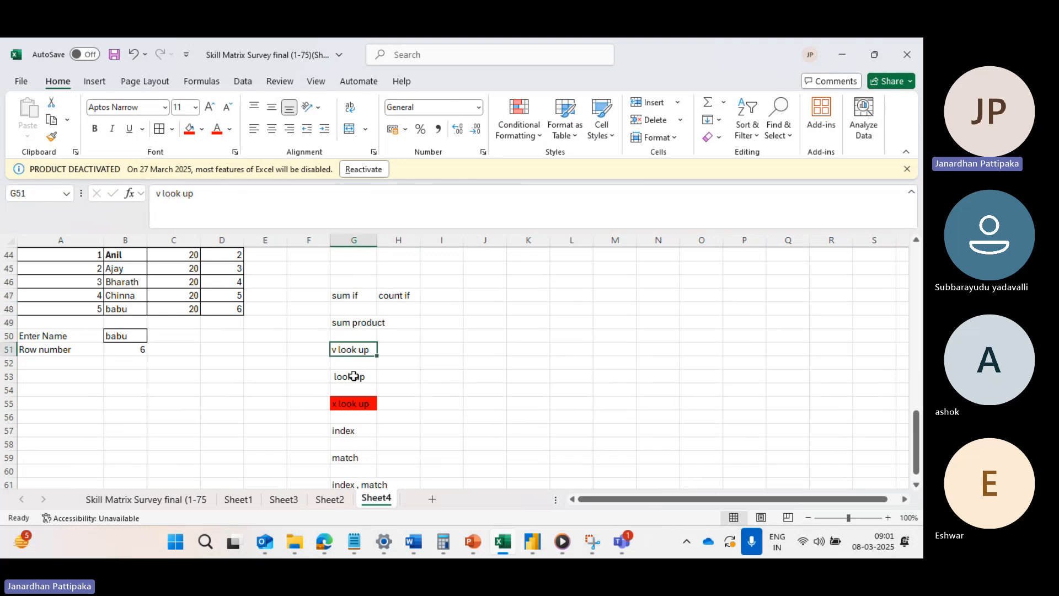
pyautogui.click(353, 377)
pyautogui.write('h')
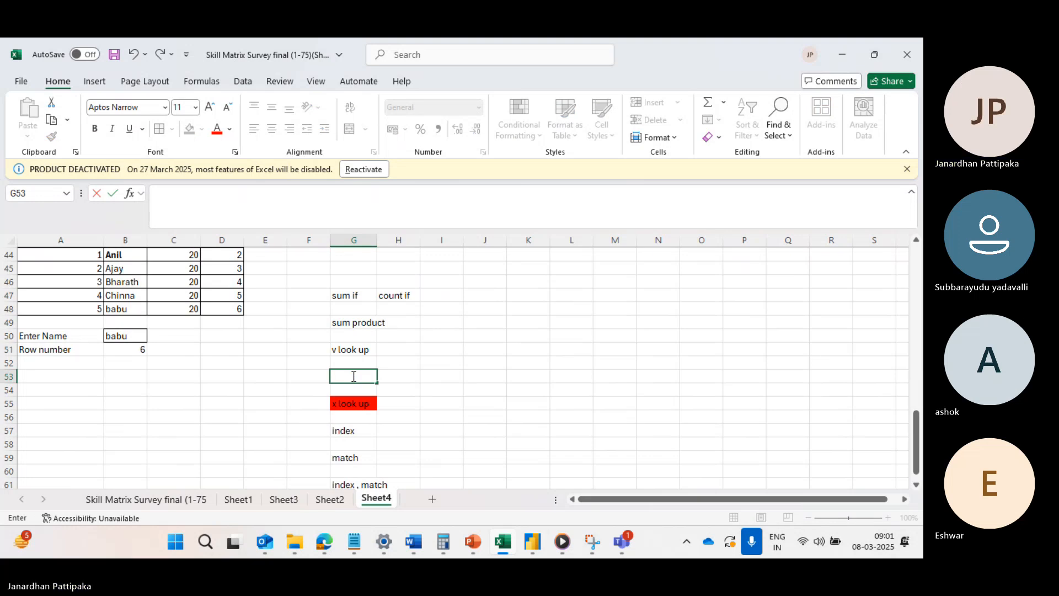
pyautogui.write(' loo')
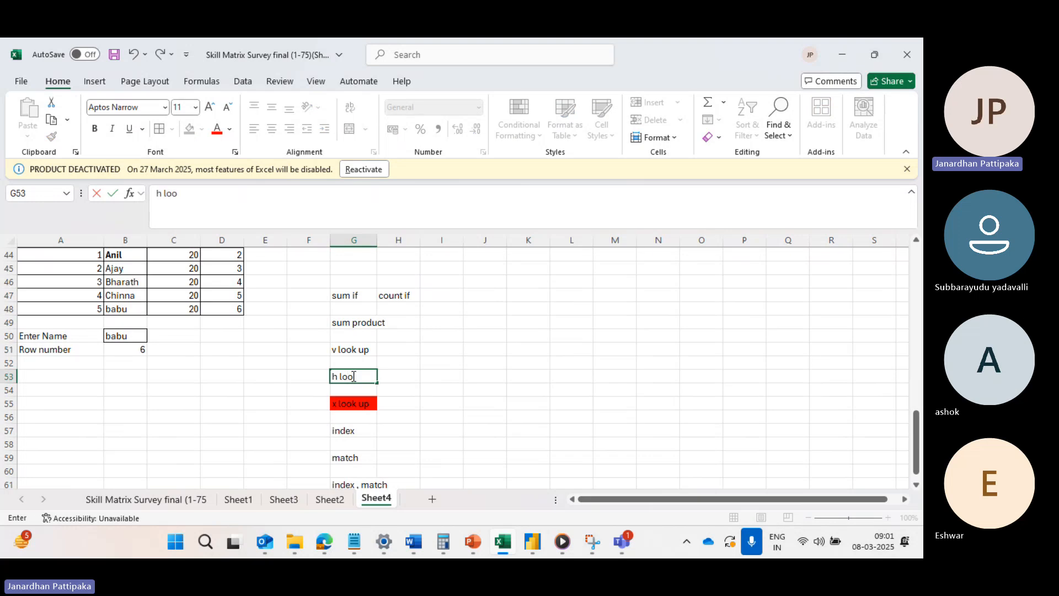
pyautogui.press('BackSpace')
pyautogui.write('=')
pyautogui.write('ok')
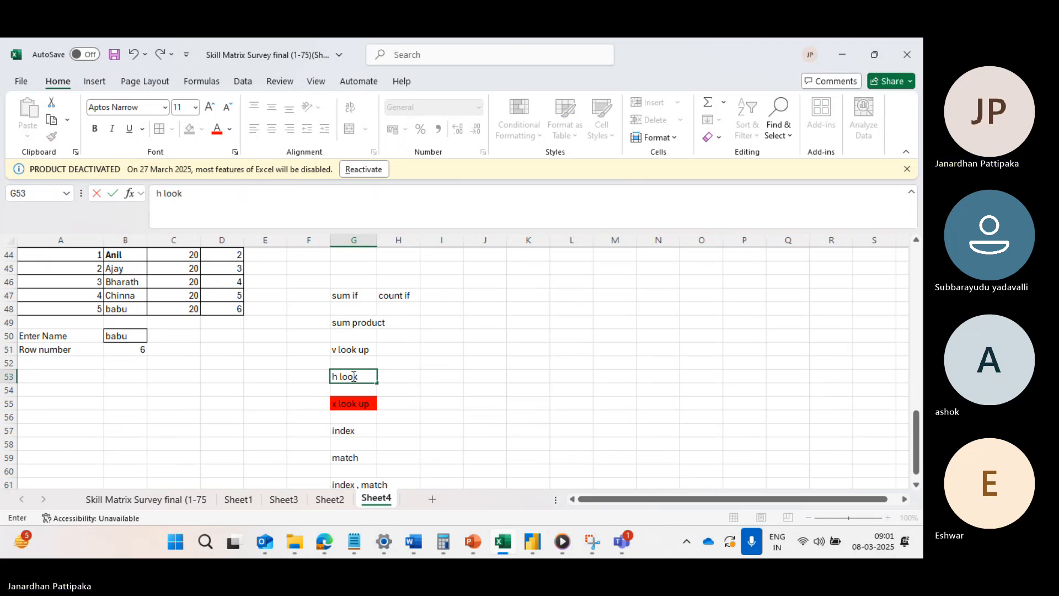
pyautogui.write(' up')
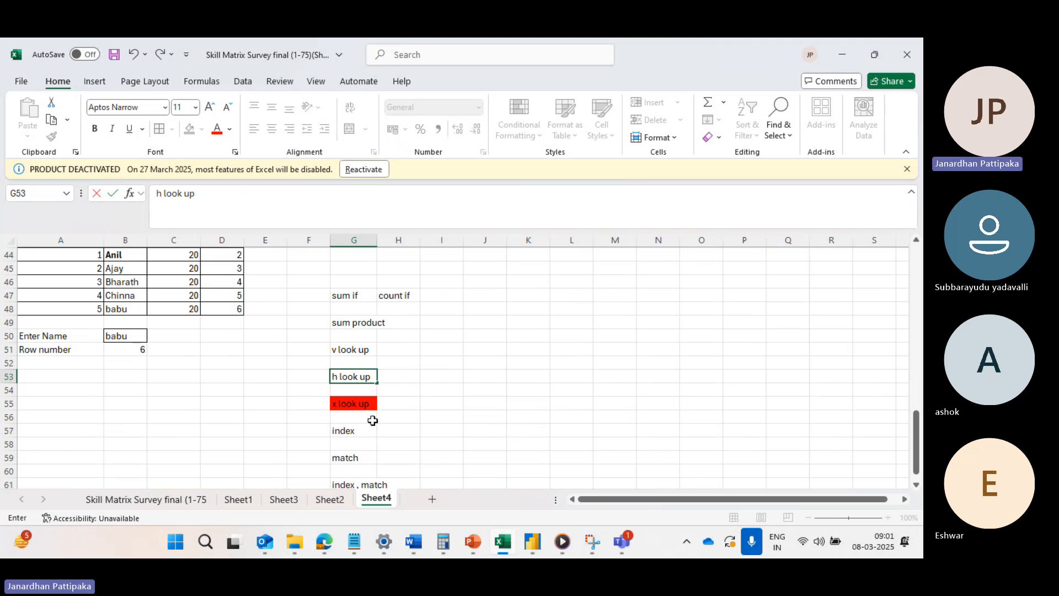
pyautogui.click(371, 419)
# Fill the empty cell G62 below the "index , match" entry with light green.
pyautogui.scroll(-1, 397, 400)
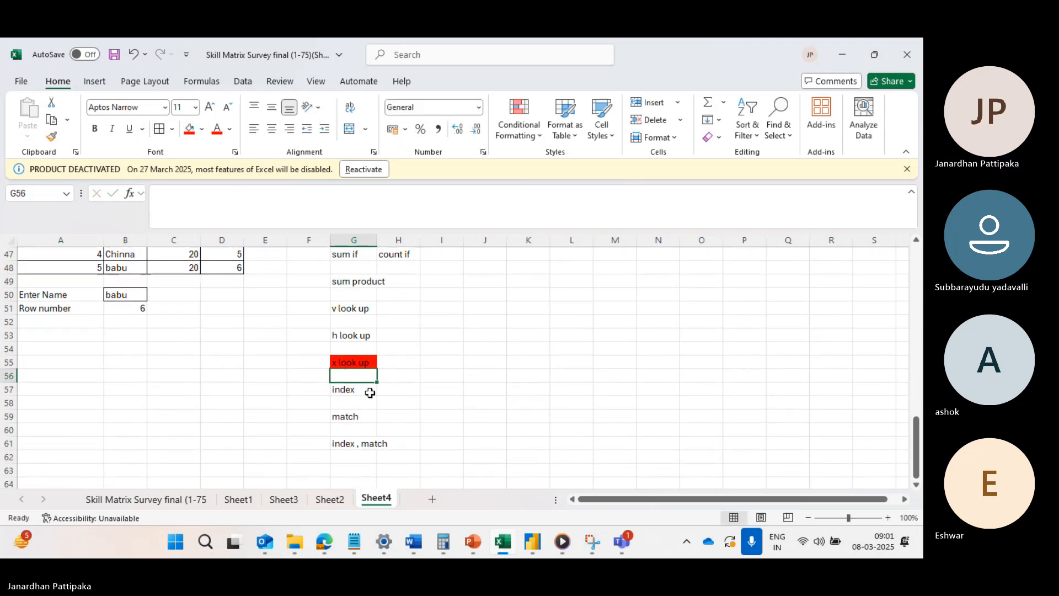
pyautogui.click(352, 390)
pyautogui.click(349, 428)
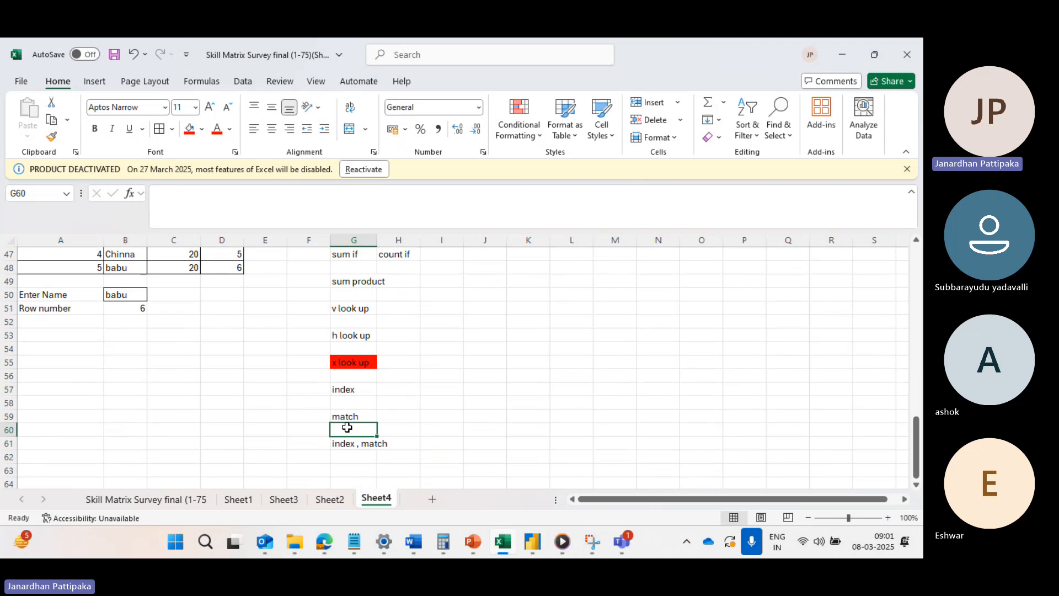
pyautogui.click(353, 453)
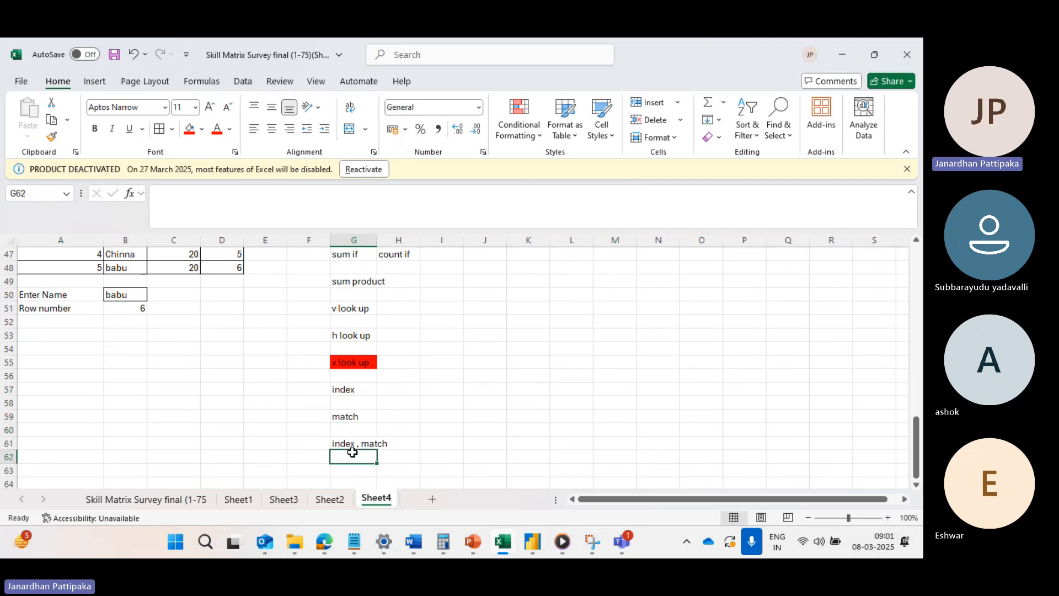
pyautogui.click(201, 130)
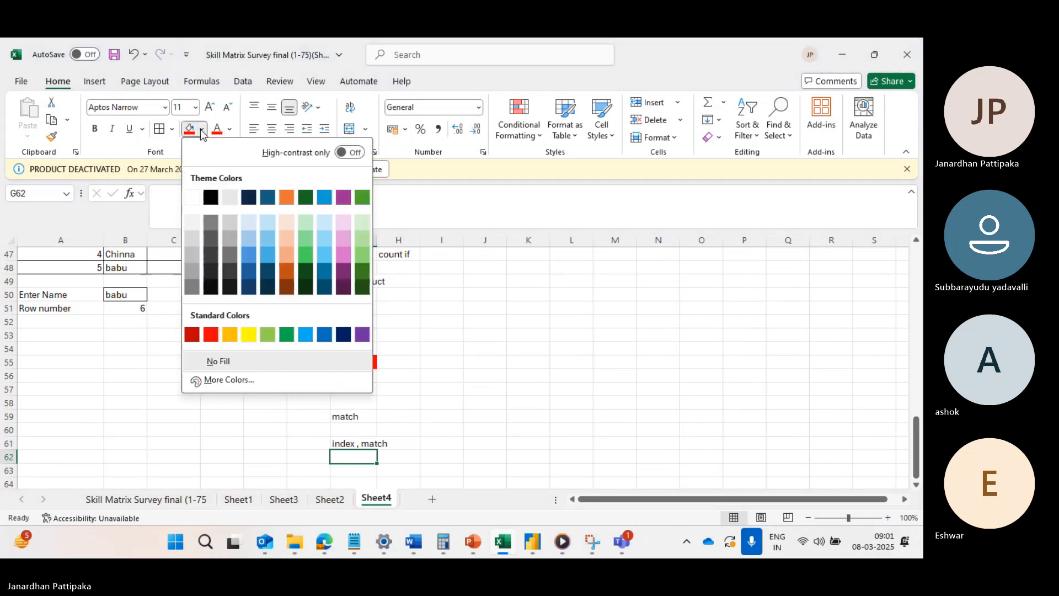
pyautogui.click(367, 260)
# Check the Microsoft Teams meeting window and review the function list in column G of the Excel sheet.
pyautogui.moveTo(619, 549)
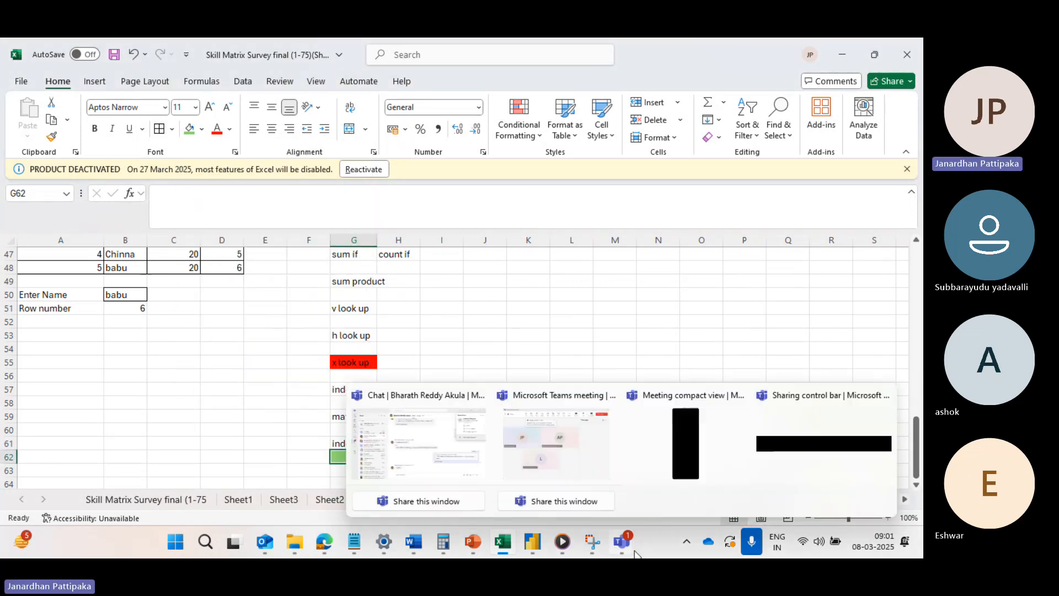
pyautogui.click(591, 455)
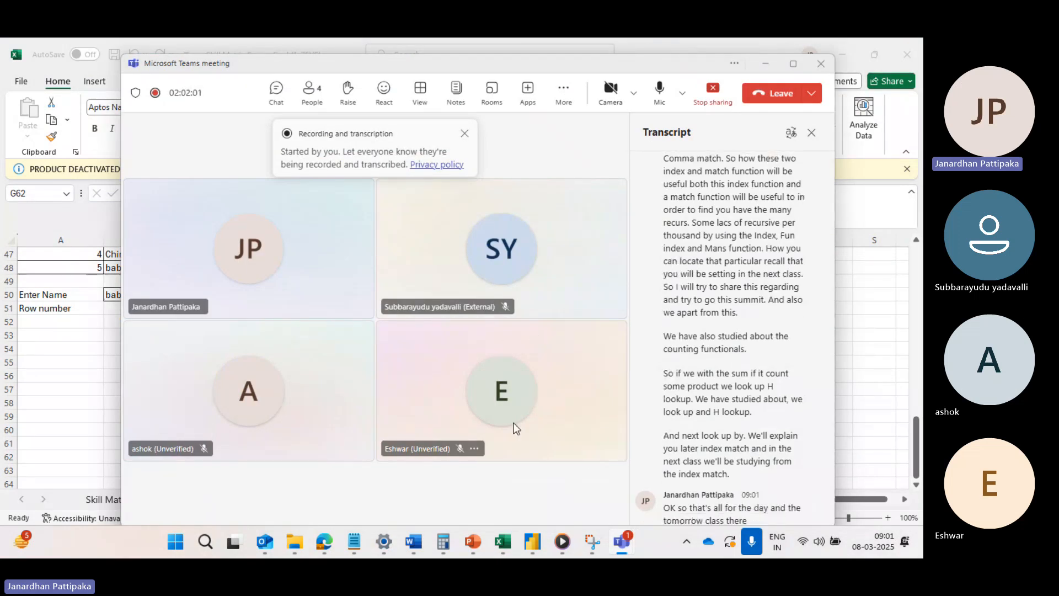
pyautogui.hotkey('alt', 'Tab')
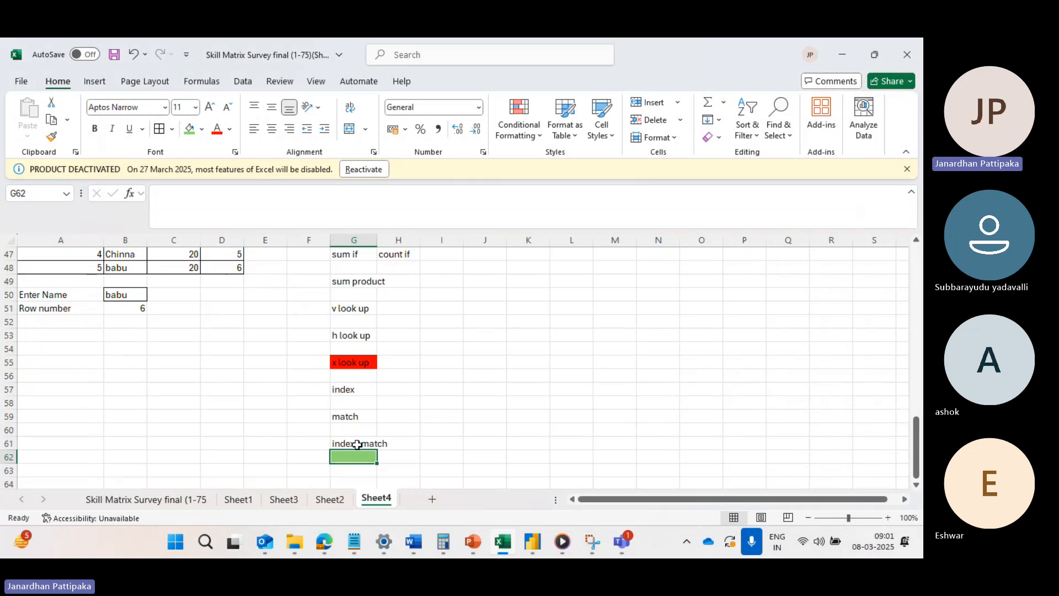
pyautogui.scroll(2, 200, 378)
pyautogui.scroll(1, 201, 378)
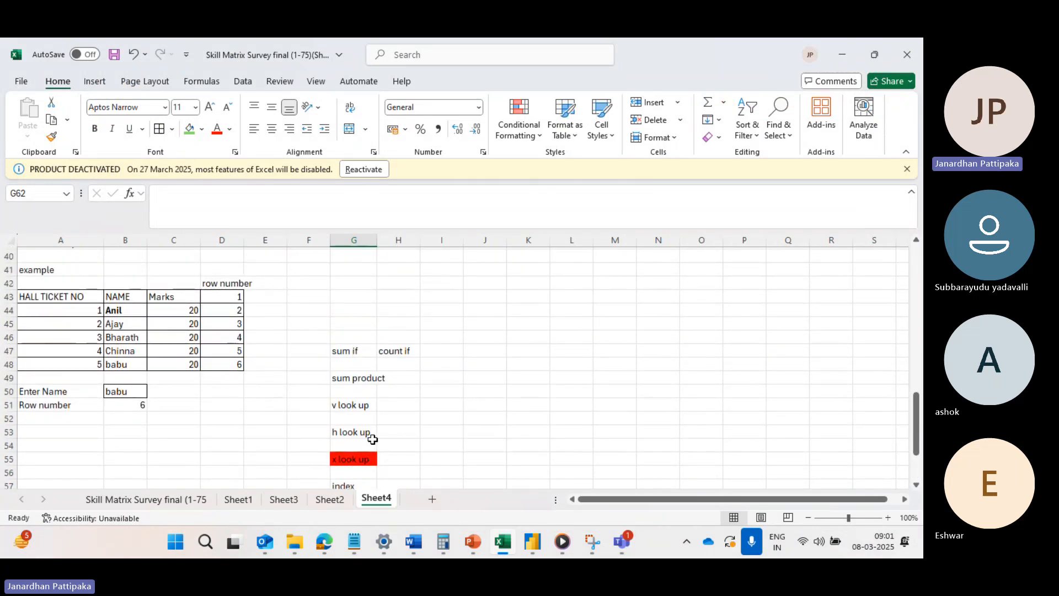
pyautogui.scroll(-2, 370, 437)
pyautogui.scroll(-1, 373, 439)
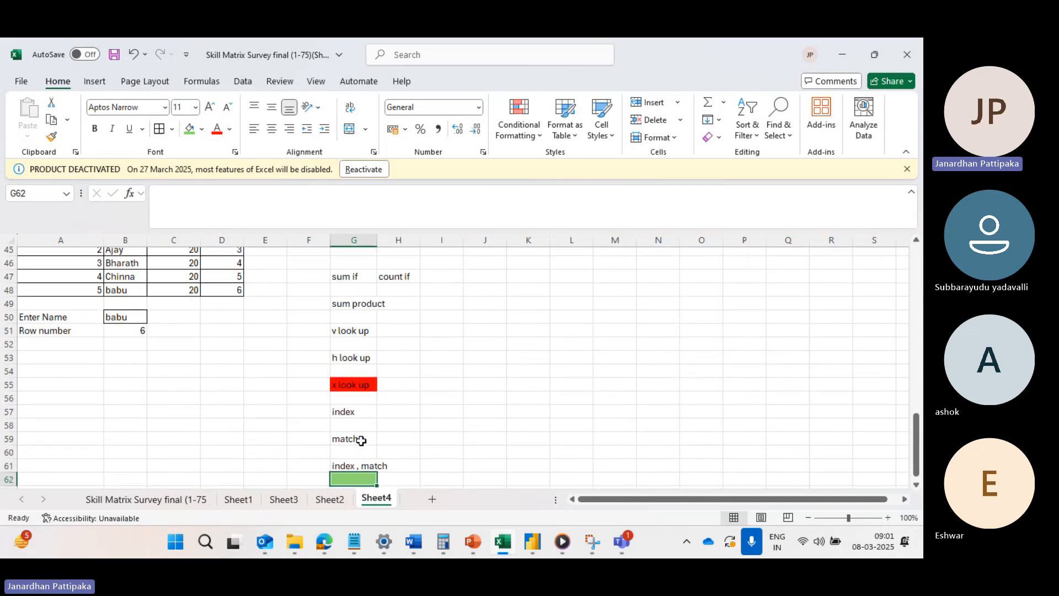
pyautogui.hotkey('alt', 'Tab')
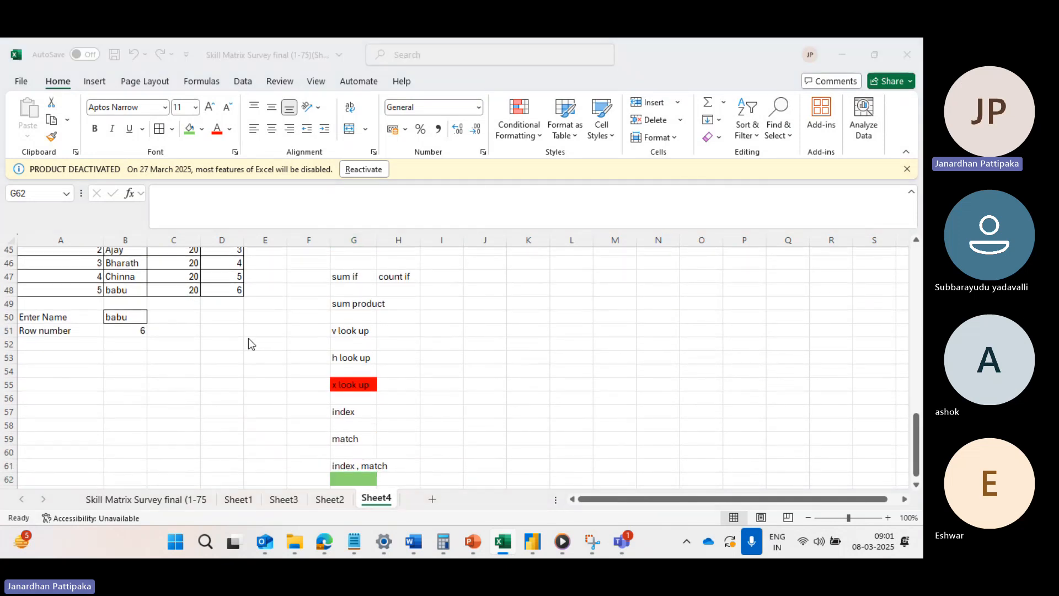